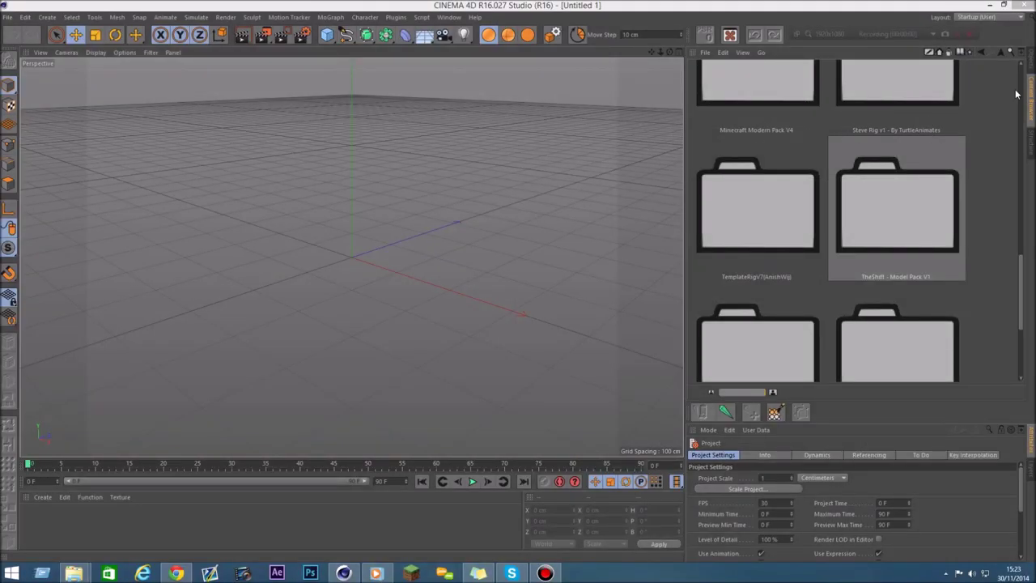
Open TheShift - Model Pack V1, shrink the thumbnails, and enter its Indoor folder
mouse_move(1021, 270)
mouse_down()
mouse_move(1026, 65)
mouse_move(1006, 246)
mouse_up()
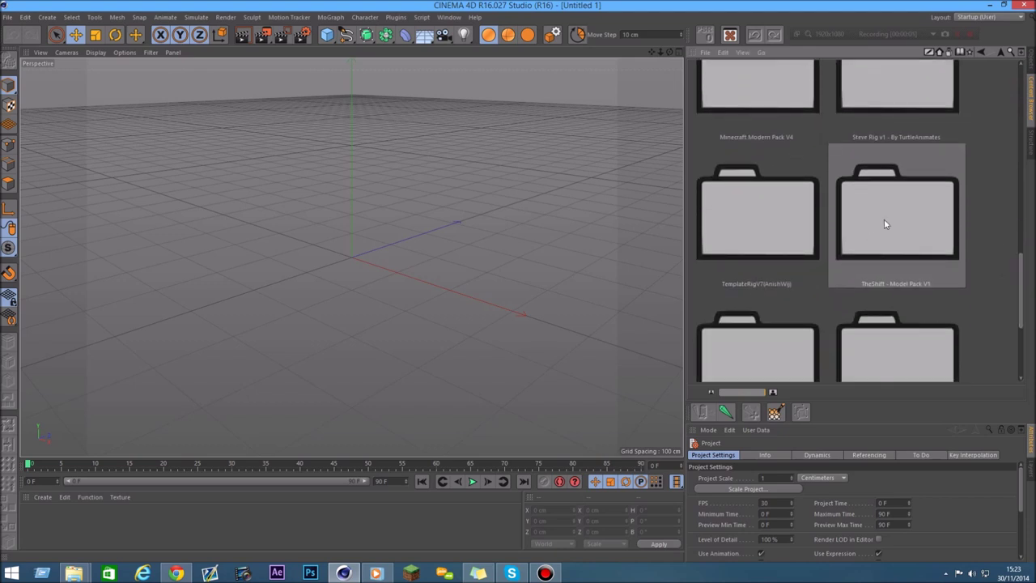
click(884, 217)
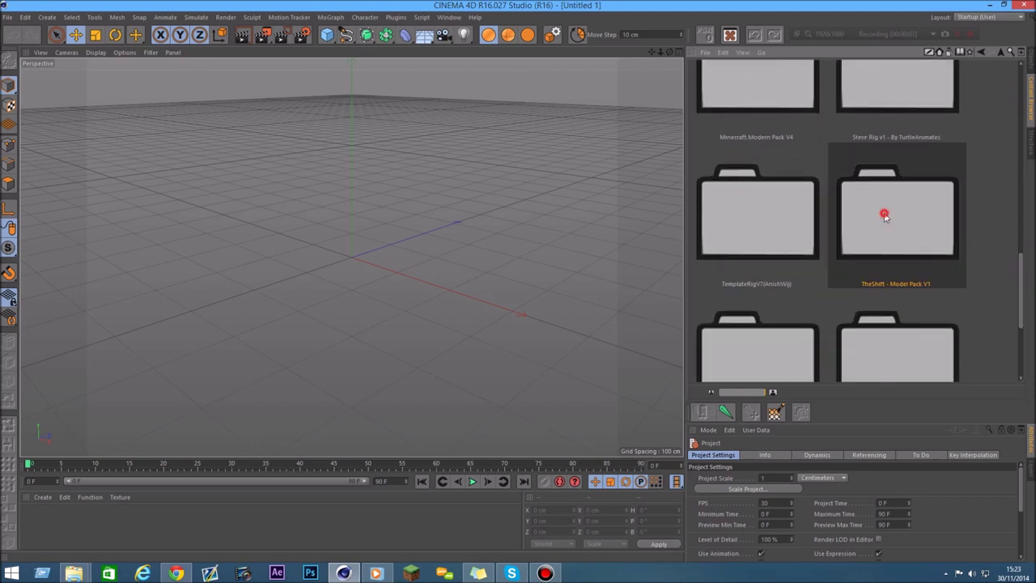
double_click(884, 217)
drag(1027, 152, 1008, 219)
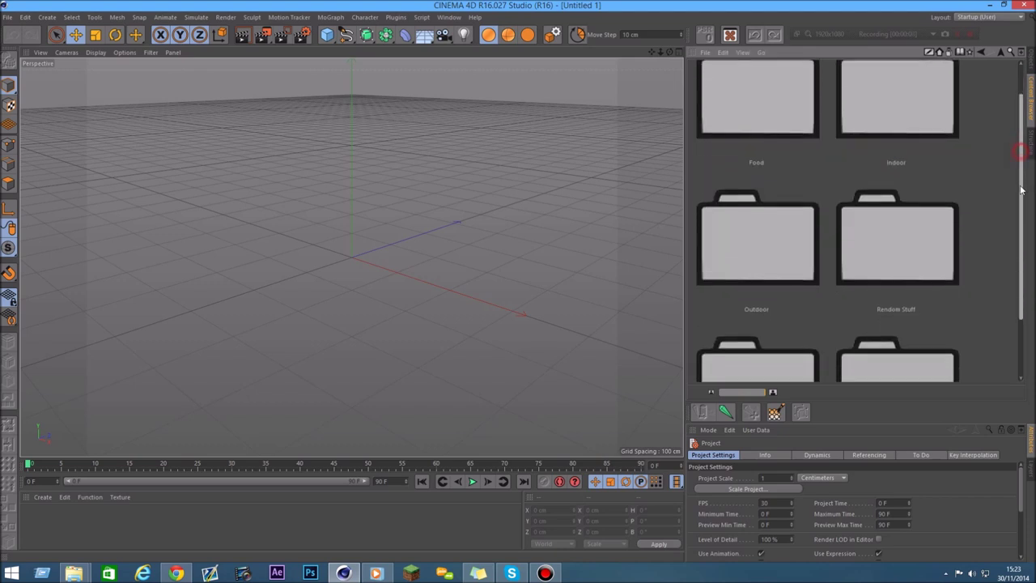
drag(754, 395, 746, 396)
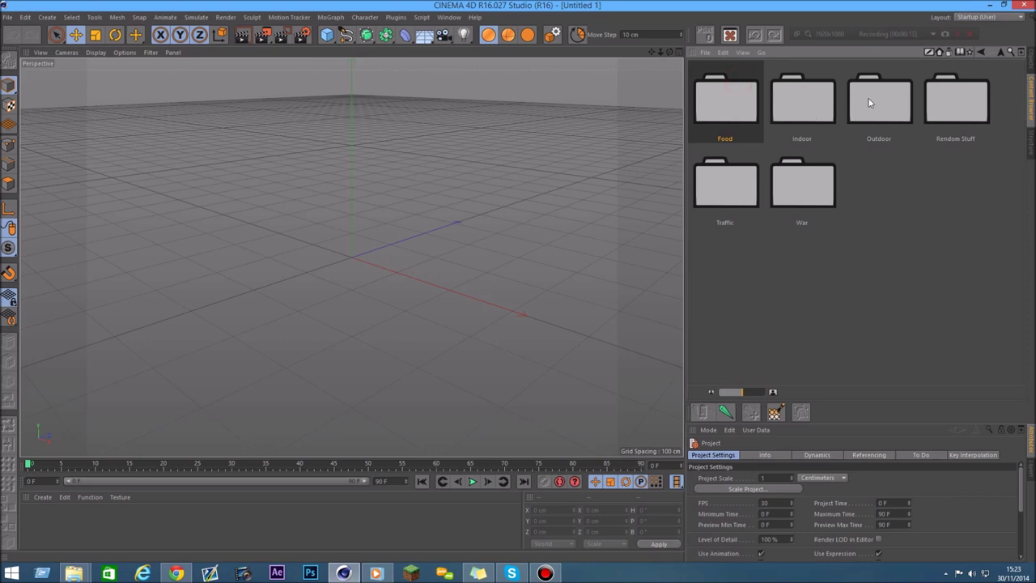
double_click(813, 94)
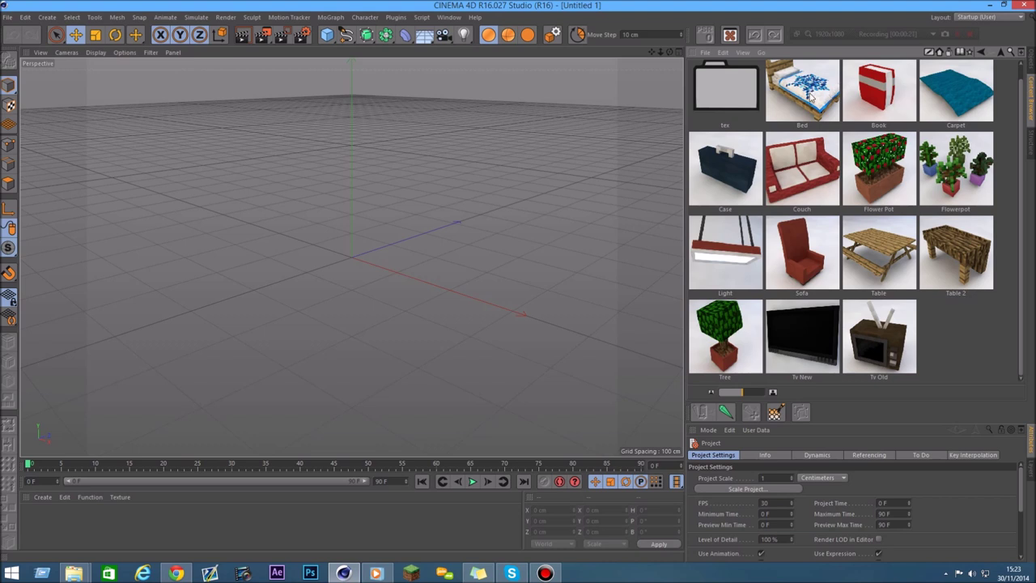
Frame the loaded Bed in the viewport and list it in the Objects manager
scroll(295, 215, up, 3)
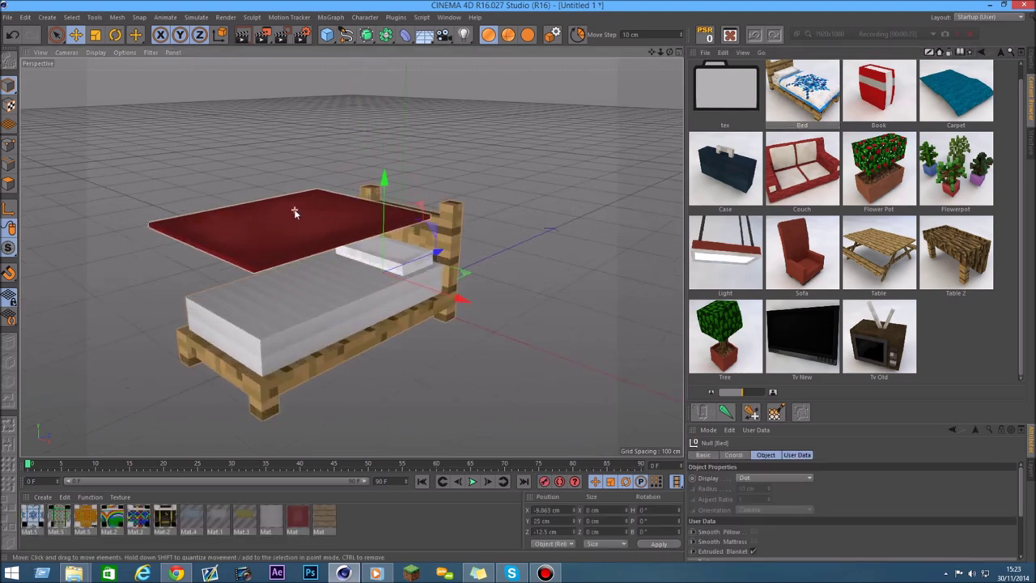
drag(651, 52, 351, 257)
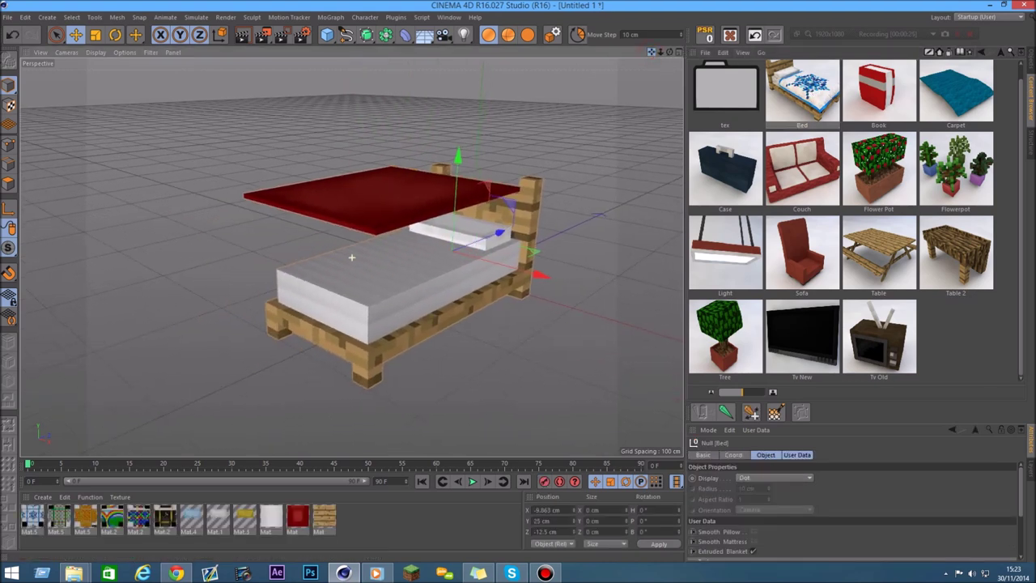
click(1031, 81)
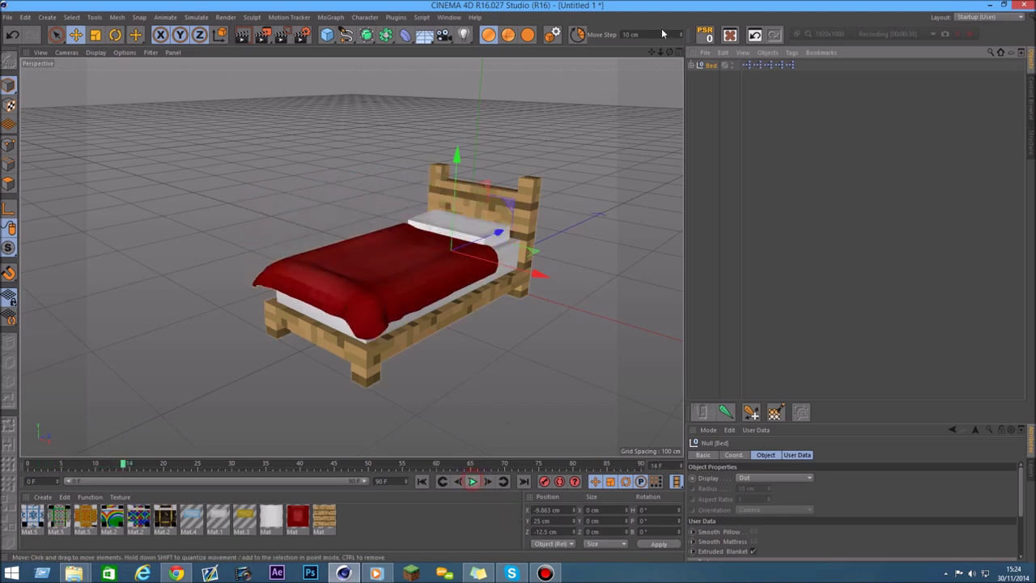
alt+drag(421, 267, 350, 257)
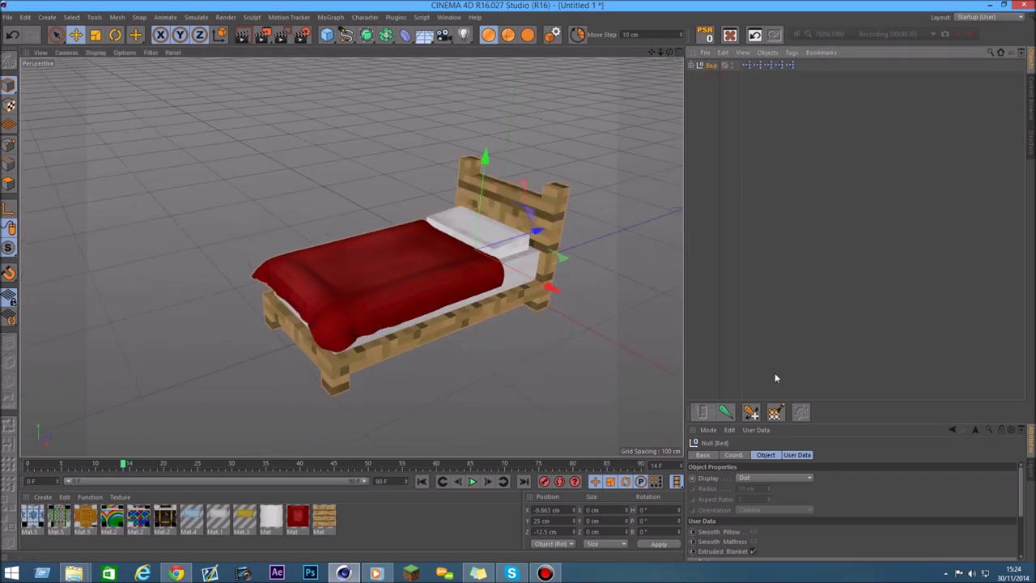
In the bed's User Data, enable Smooth Pillow and Smooth Mattress, keeping Extruded Blanket on
click(796, 454)
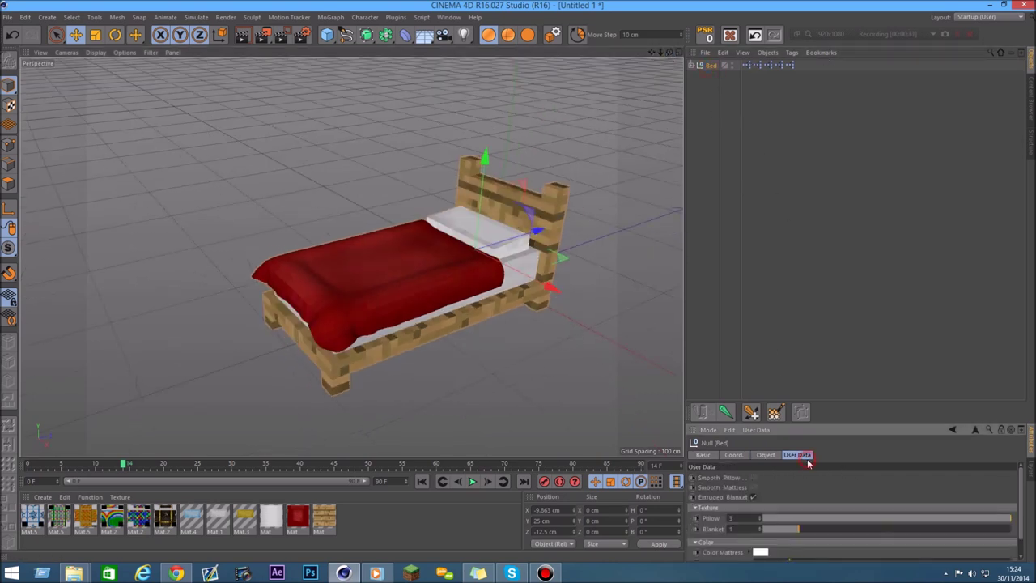
scroll(518, 268, up, 3)
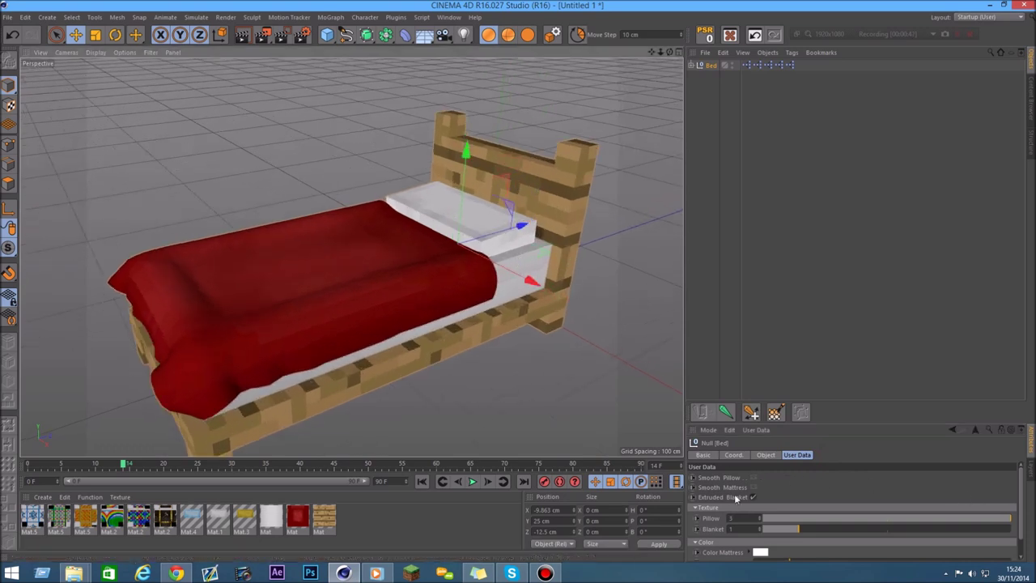
click(753, 477)
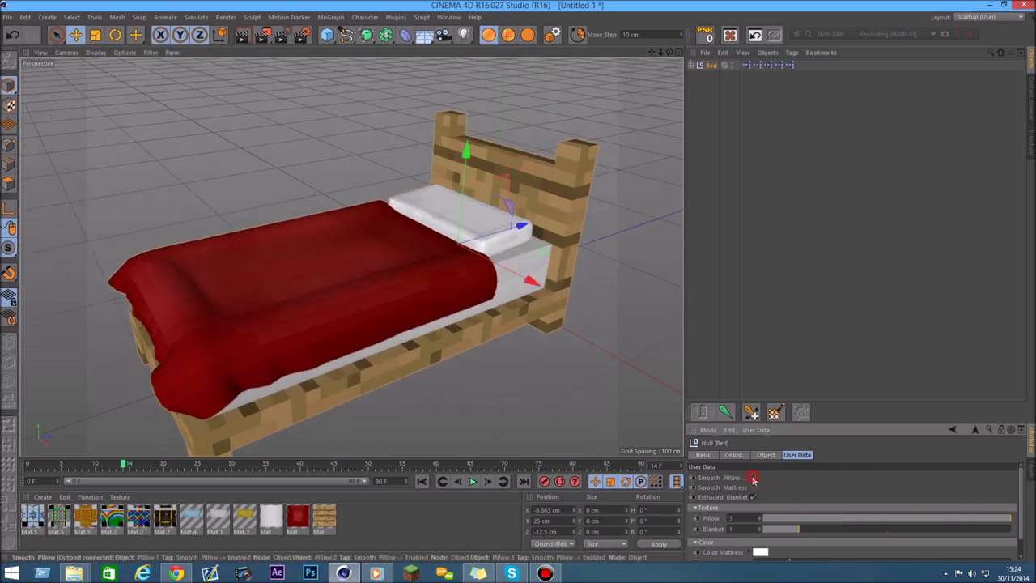
click(754, 487)
click(754, 478)
click(754, 497)
click(754, 497)
click(753, 497)
click(754, 497)
click(754, 497)
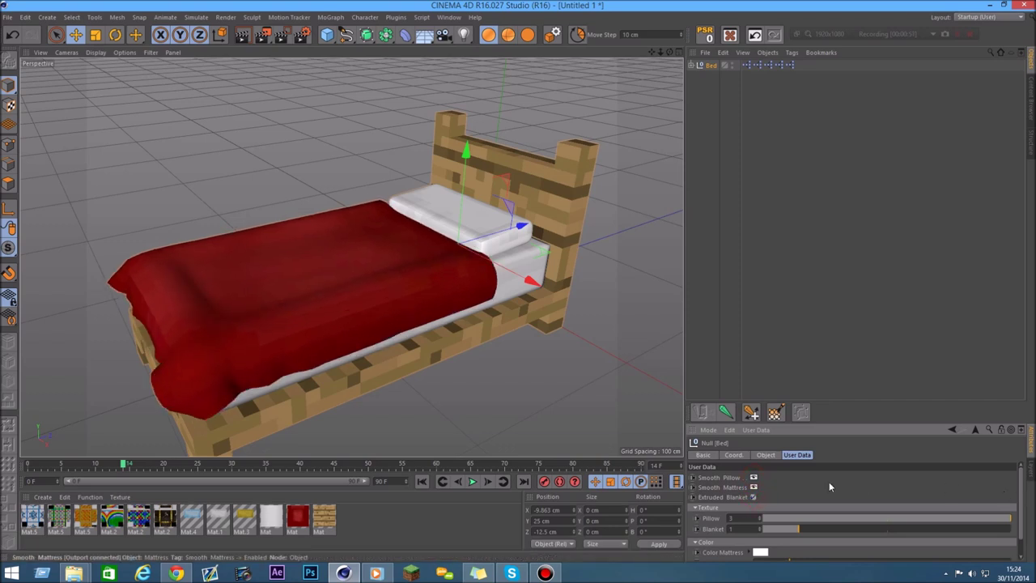
click(754, 497)
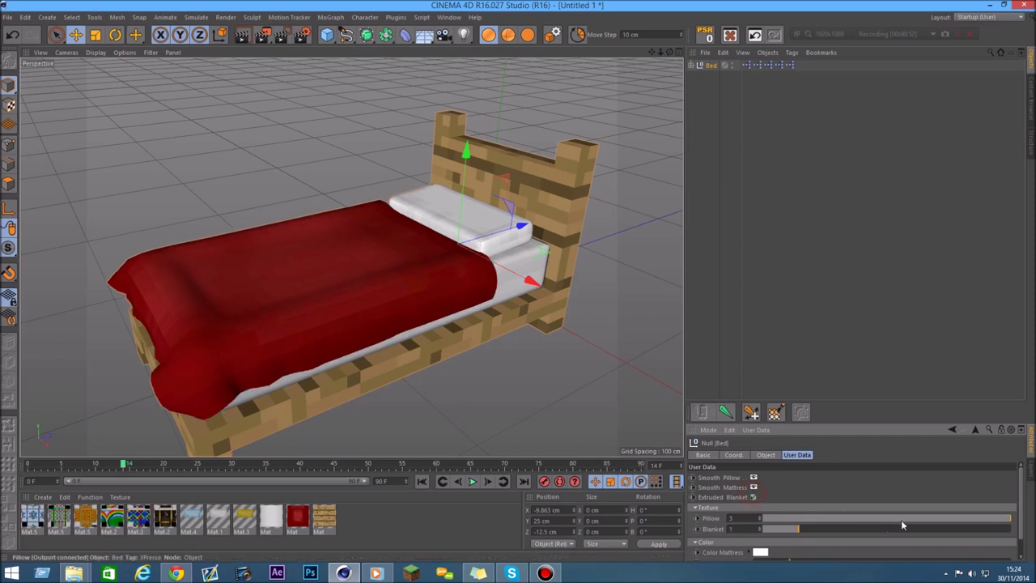
Cycle the pillow and blanket textures, ending at Pillow 3 and Blanket 1
mouse_move(973, 525)
mouse_down()
mouse_move(923, 517)
mouse_move(1030, 510)
mouse_up()
mouse_move(802, 530)
mouse_down()
mouse_move(1017, 529)
mouse_move(783, 532)
mouse_move(800, 531)
mouse_up()
scroll(825, 522, down, 1)
click(761, 534)
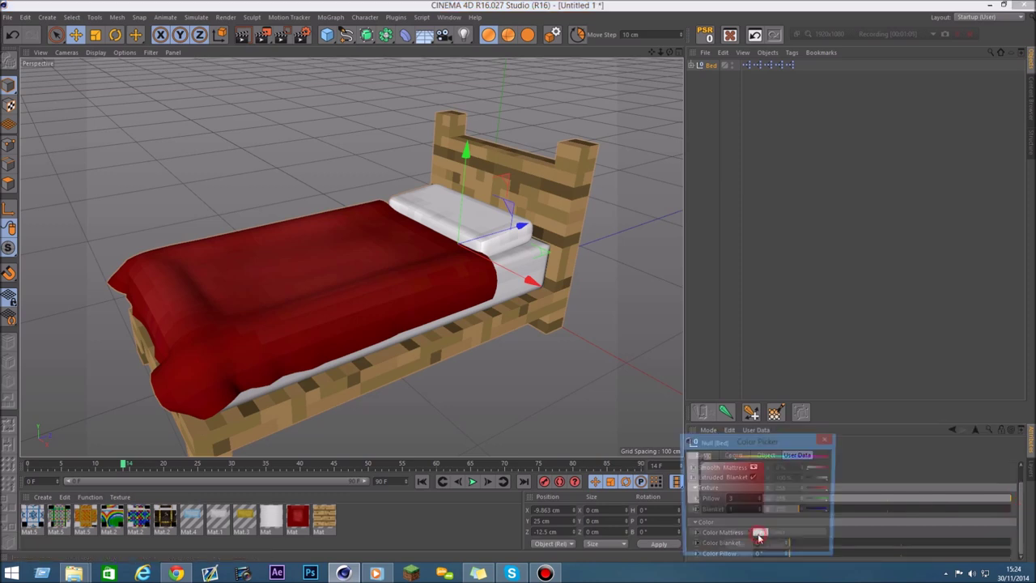
Set the bed's mattress colour to blue
drag(735, 457, 786, 458)
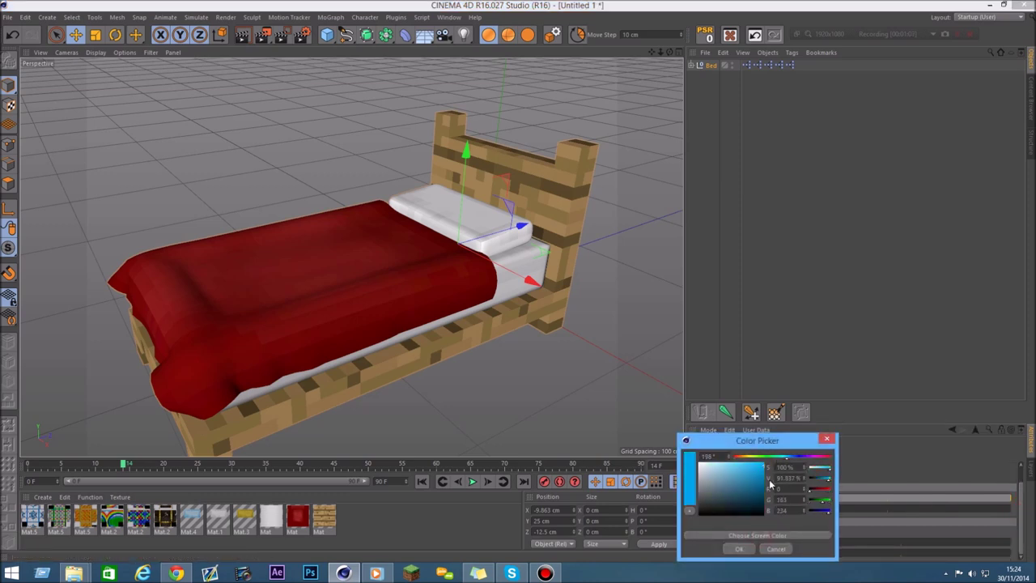
click(739, 550)
drag(671, 62, 843, 375)
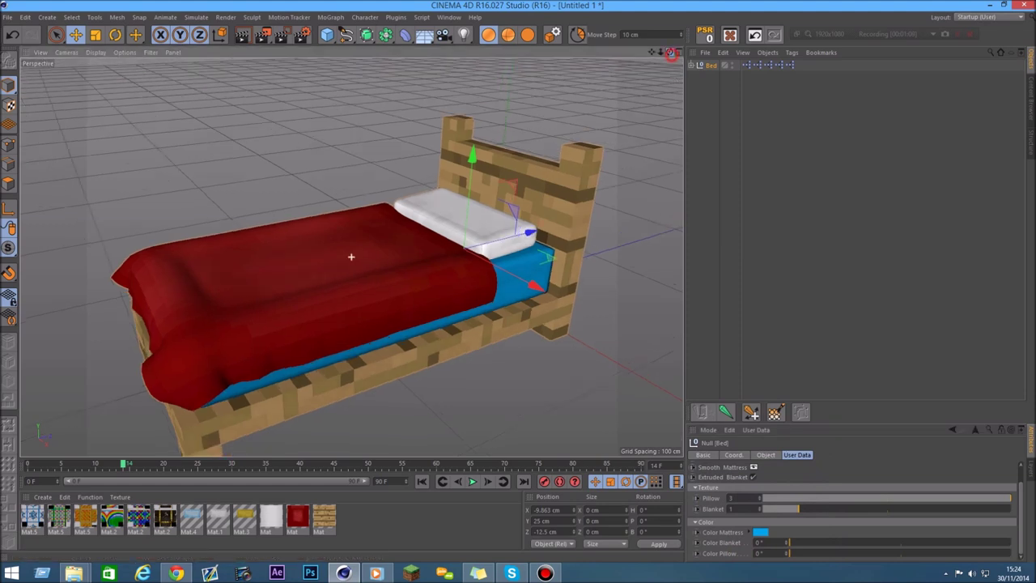
Try several blanket patterns and hues, finishing with a plain green blanket
drag(786, 542, 960, 542)
drag(814, 515, 836, 515)
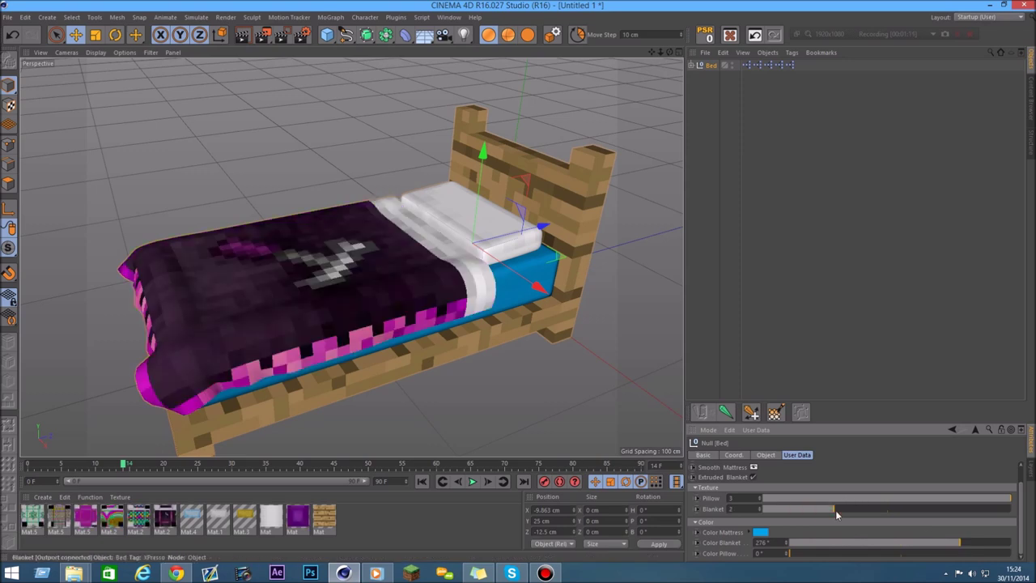
mouse_move(959, 542)
mouse_down()
mouse_move(900, 552)
mouse_move(826, 543)
mouse_move(877, 509)
mouse_up()
drag(822, 542, 971, 543)
drag(873, 510, 929, 511)
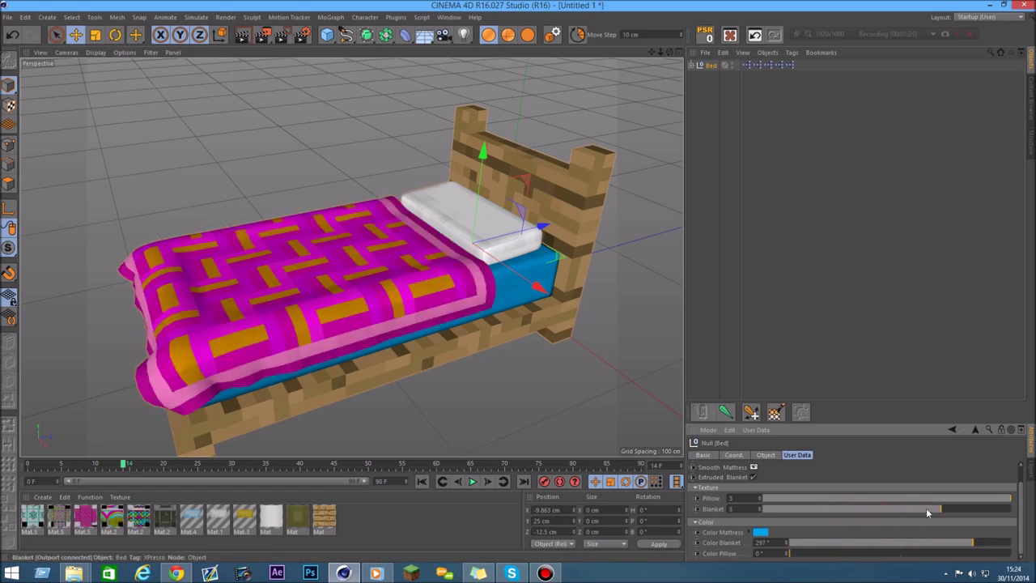
drag(971, 543, 865, 552)
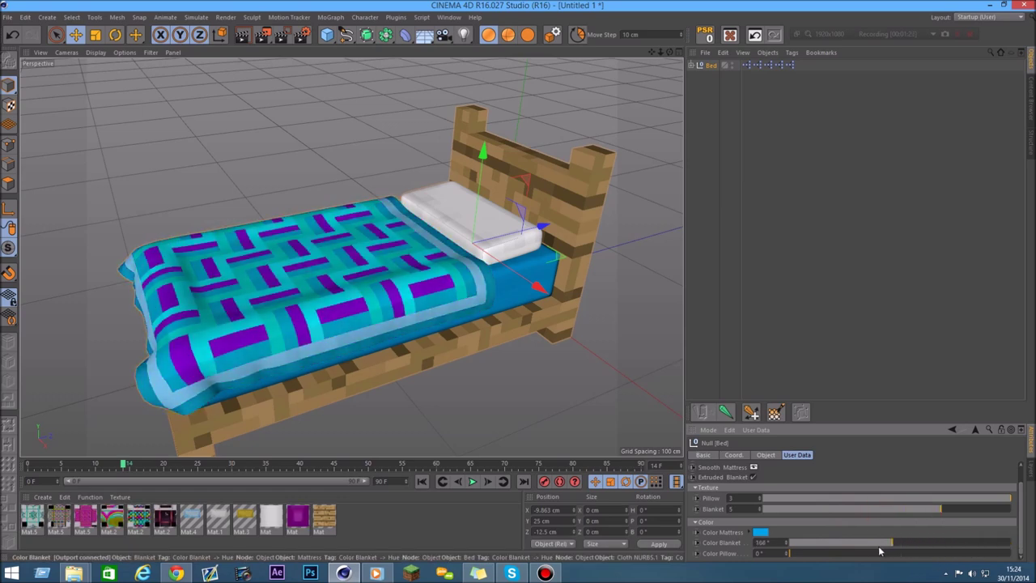
drag(934, 509, 975, 509)
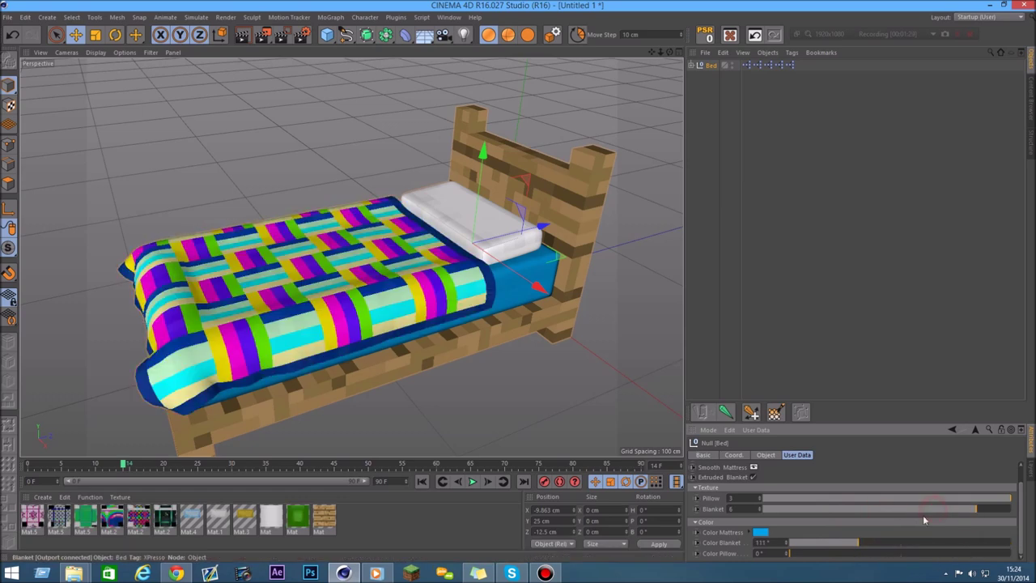
mouse_move(870, 544)
mouse_down()
mouse_move(970, 532)
mouse_move(984, 542)
mouse_move(1012, 509)
mouse_up()
mouse_move(984, 542)
mouse_down()
mouse_move(861, 555)
mouse_move(840, 542)
mouse_up()
mouse_move(786, 509)
mouse_down()
mouse_move(775, 511)
mouse_move(789, 510)
mouse_up()
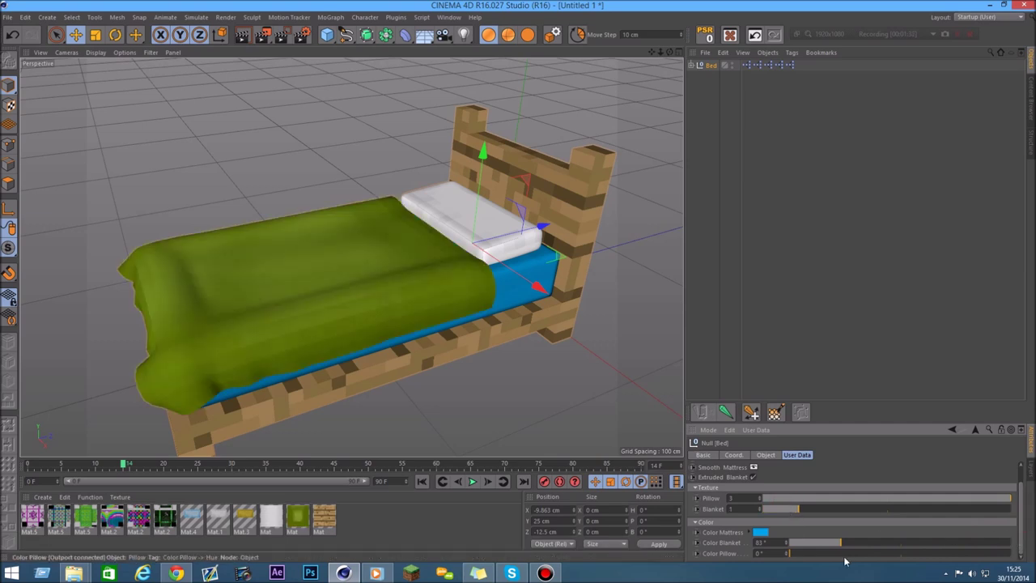
Try new pillow textures and hues, then delete the bed and show the Indoor models
drag(861, 554, 876, 554)
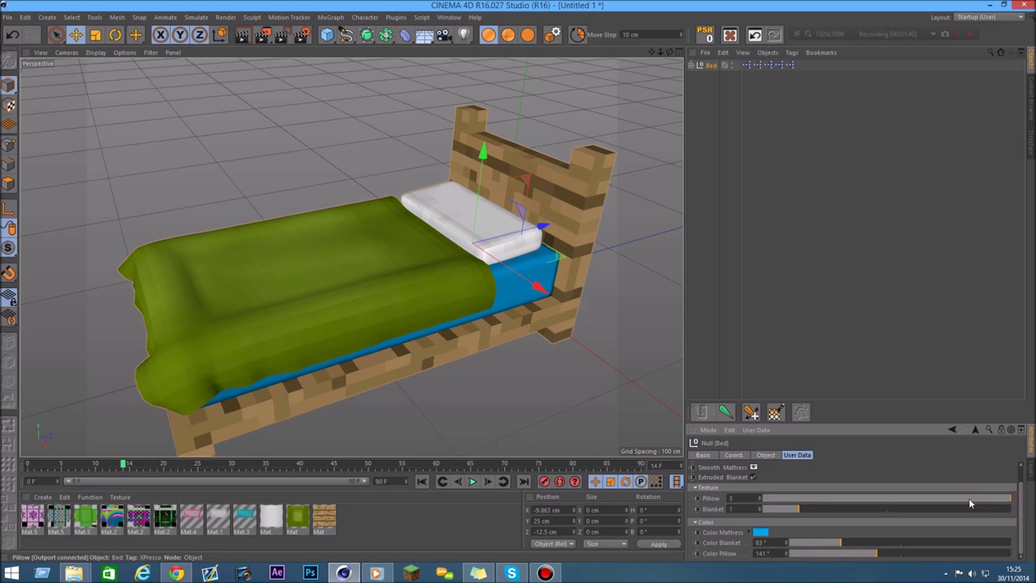
drag(970, 502, 959, 502)
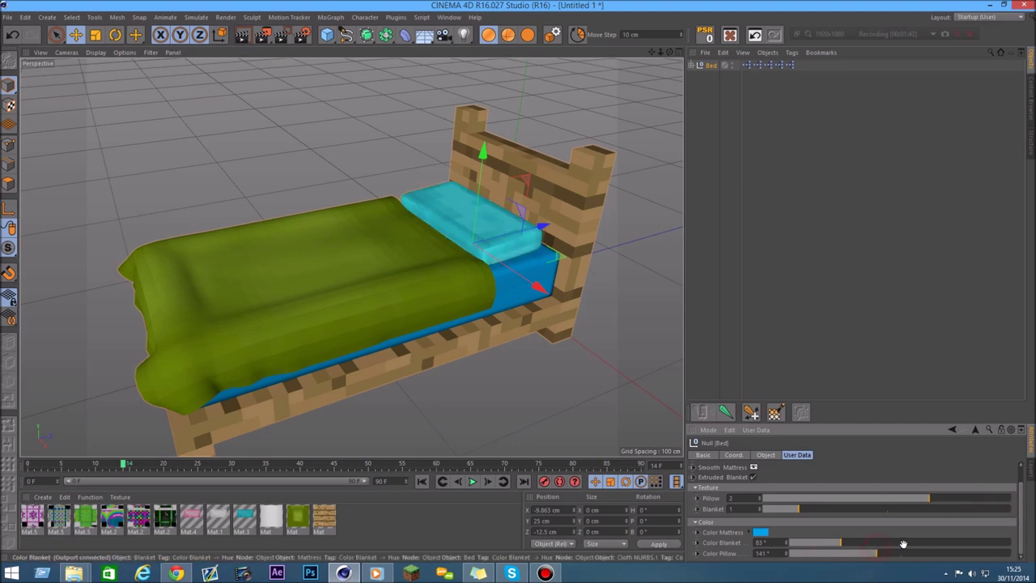
mouse_move(889, 553)
mouse_down()
mouse_move(1008, 554)
mouse_move(867, 555)
mouse_up()
drag(870, 503, 846, 502)
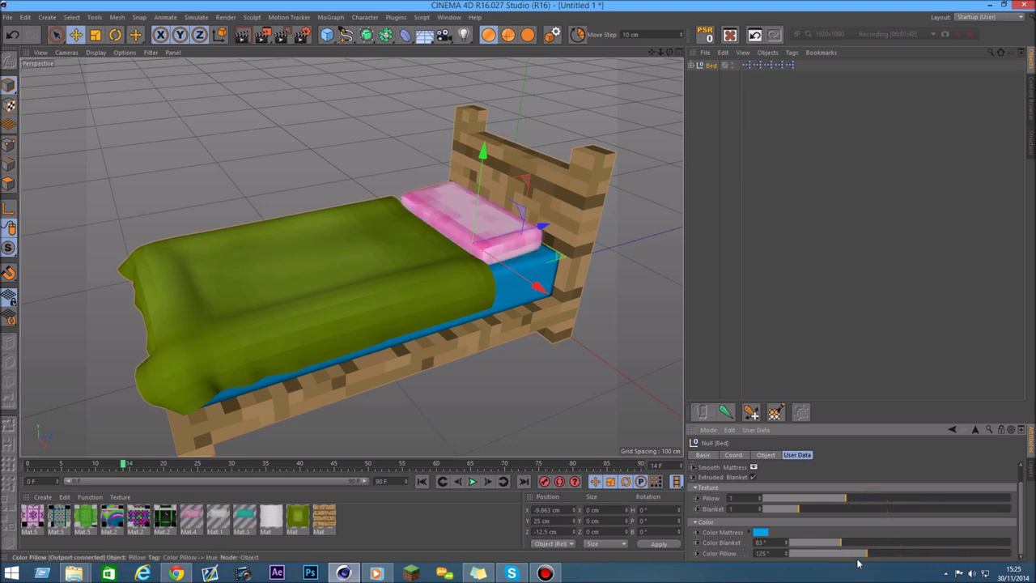
mouse_move(882, 554)
mouse_down()
mouse_move(1018, 557)
mouse_move(897, 557)
mouse_up()
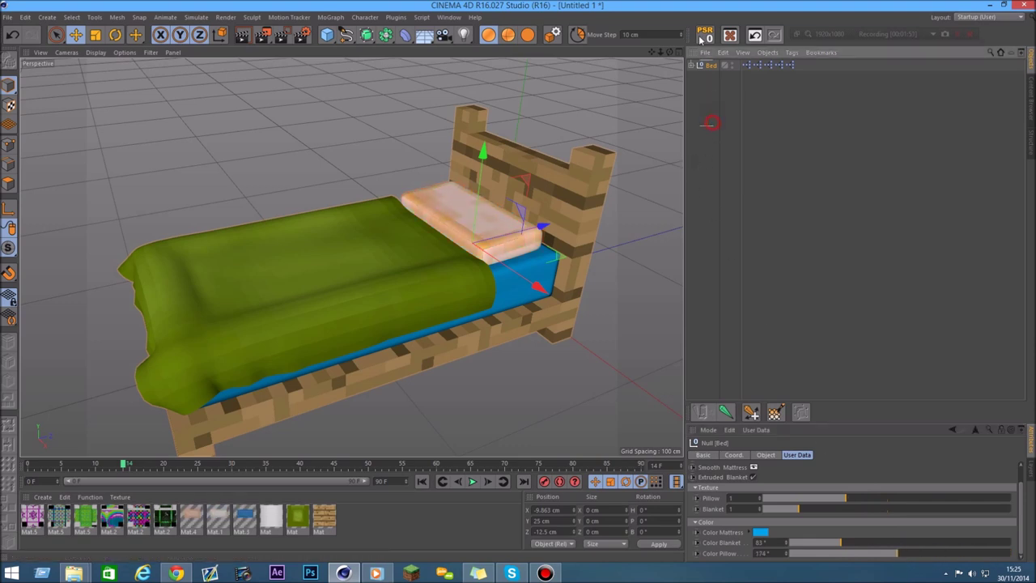
key(Delete)
click(1031, 97)
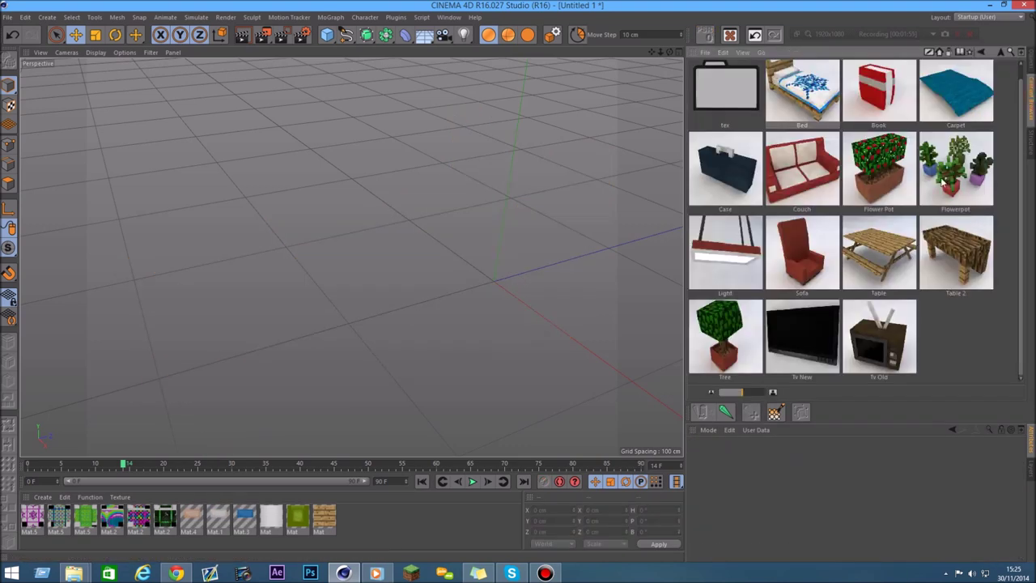
Load the Book model and colour it cyan with green as Color 2
double_click(886, 77)
key(h)
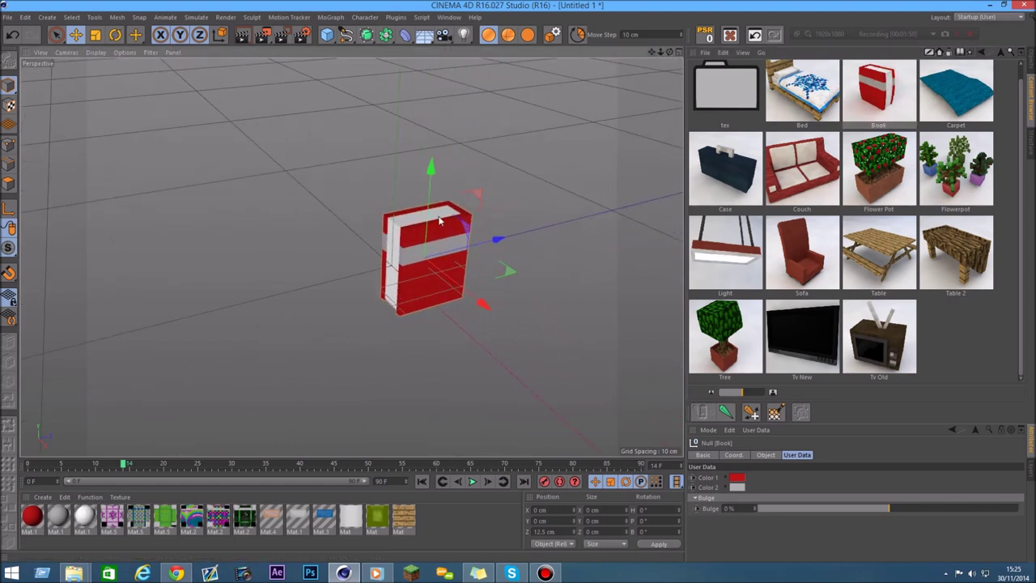
click(736, 477)
click(766, 434)
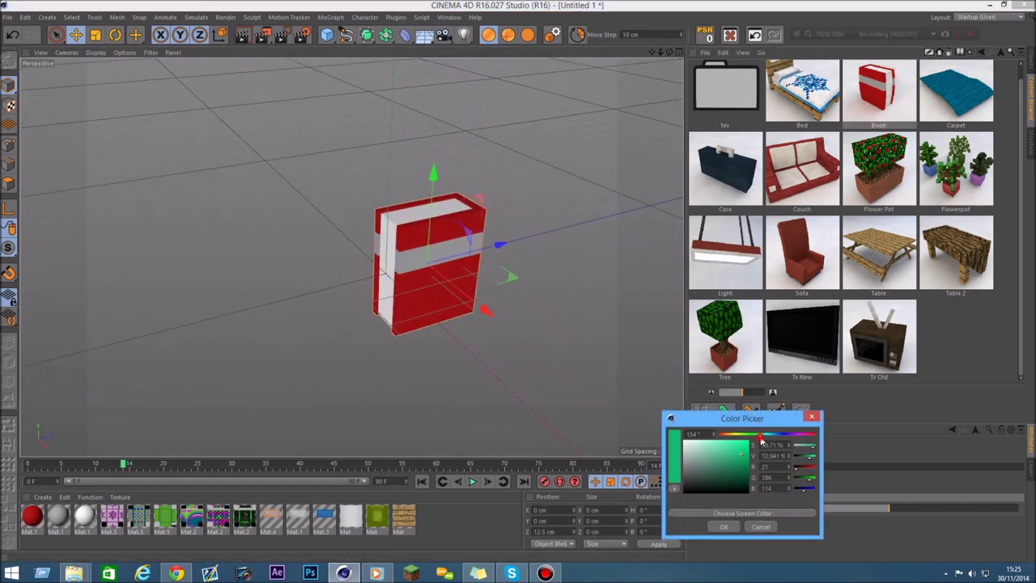
click(723, 526)
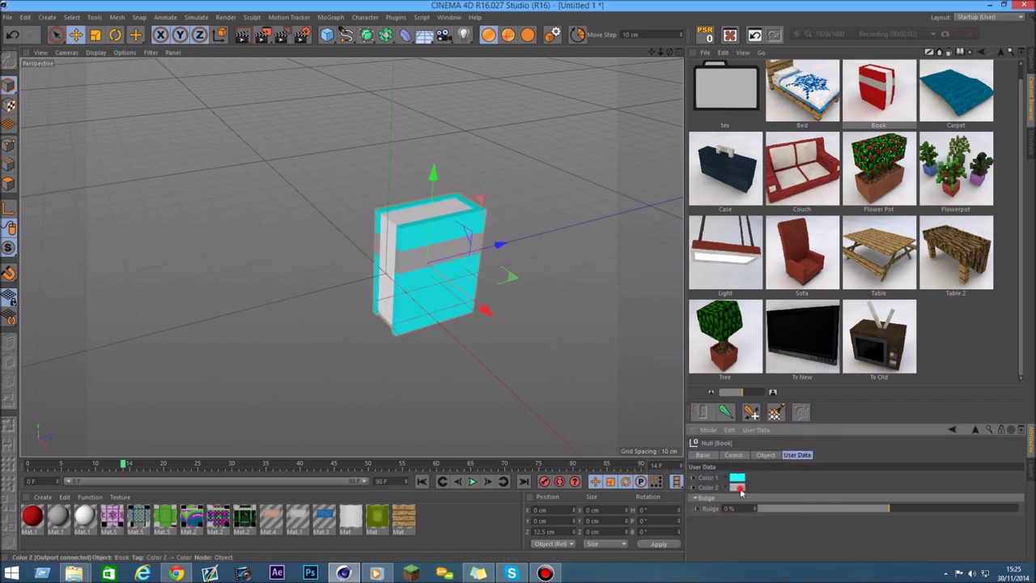
click(737, 489)
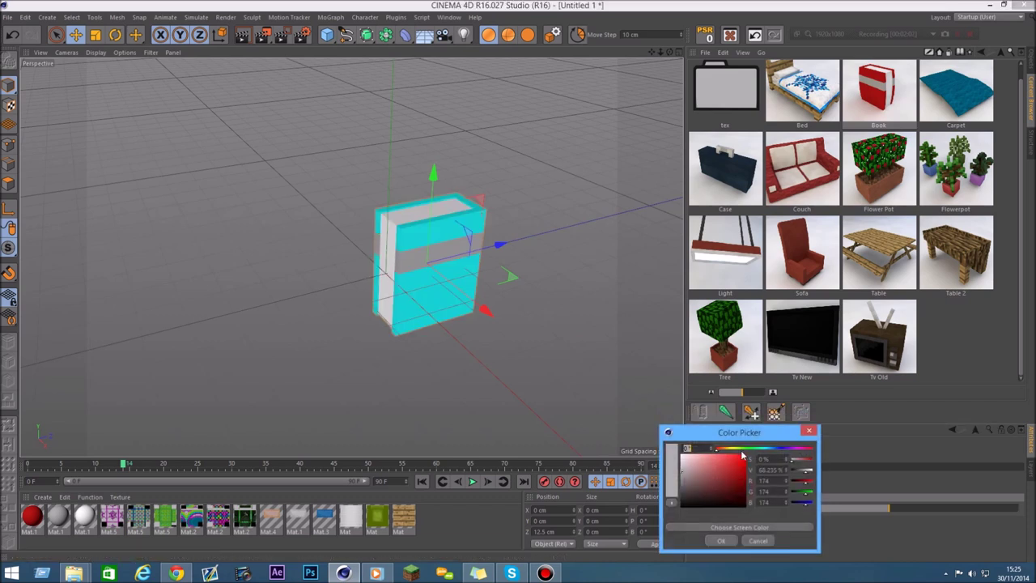
click(721, 541)
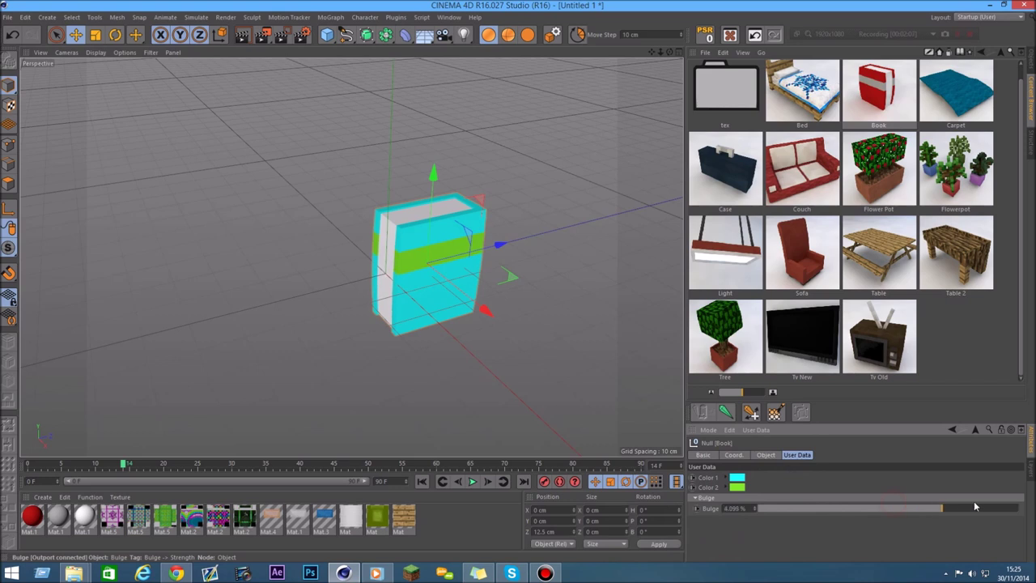
Set the book's Bulge to 10% and add the Carpet model
drag(973, 509, 774, 518)
mouse_move(888, 507)
mouse_down()
mouse_move(973, 501)
mouse_move(704, 521)
mouse_move(994, 503)
mouse_up()
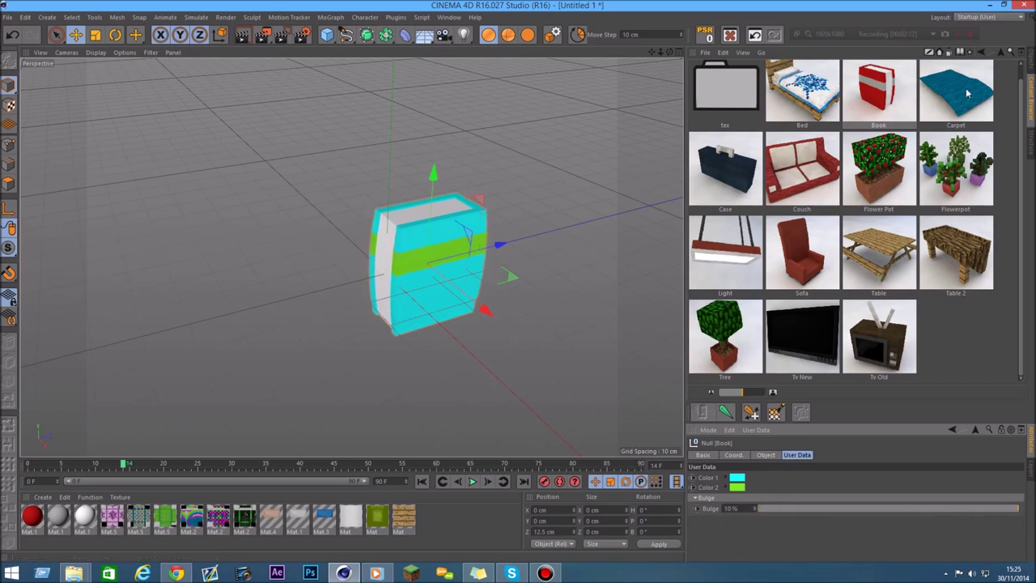
double_click(967, 94)
click(723, 97)
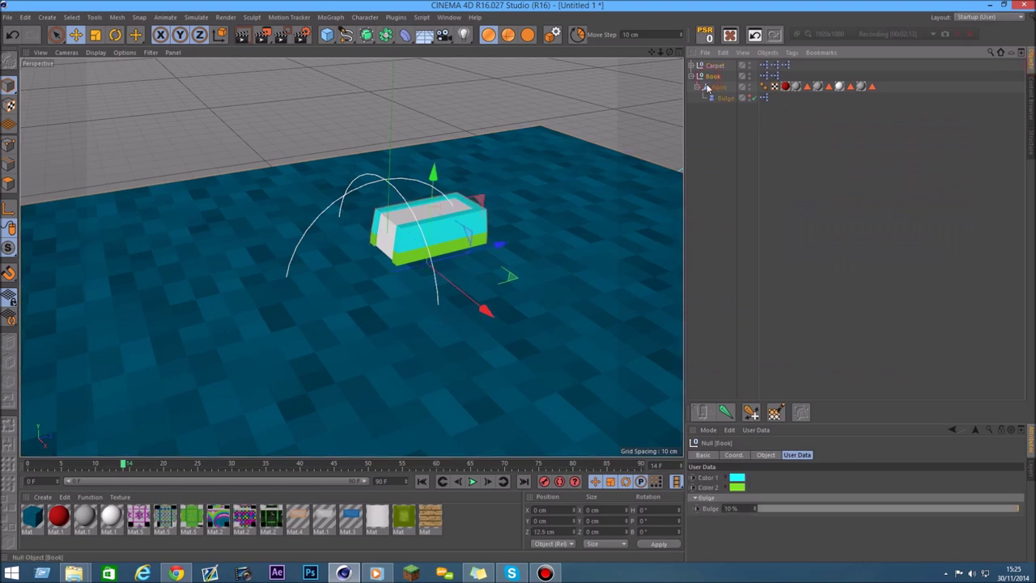
Delete the Book group and select the Carpet
click(716, 76)
key(Delete)
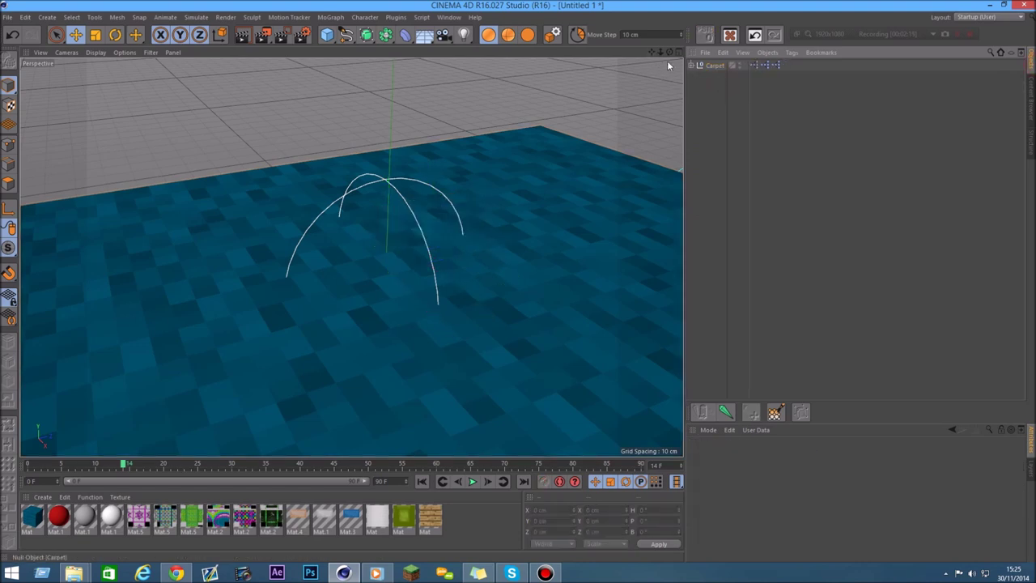
scroll(351, 251, down, 5)
click(518, 238)
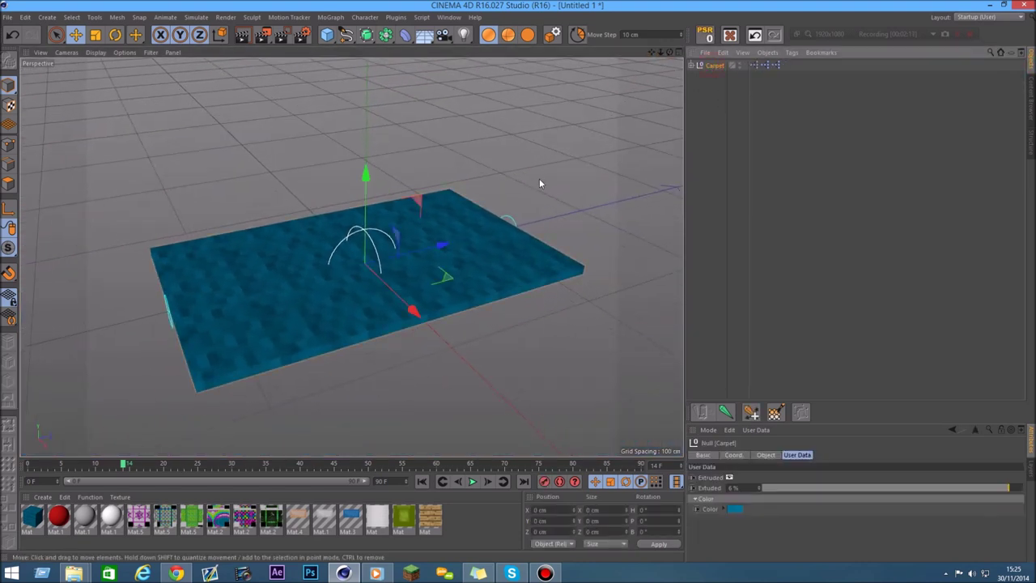
Keep the carpet extruded but thinner, and colour it orange
click(729, 479)
double_click(729, 480)
click(729, 479)
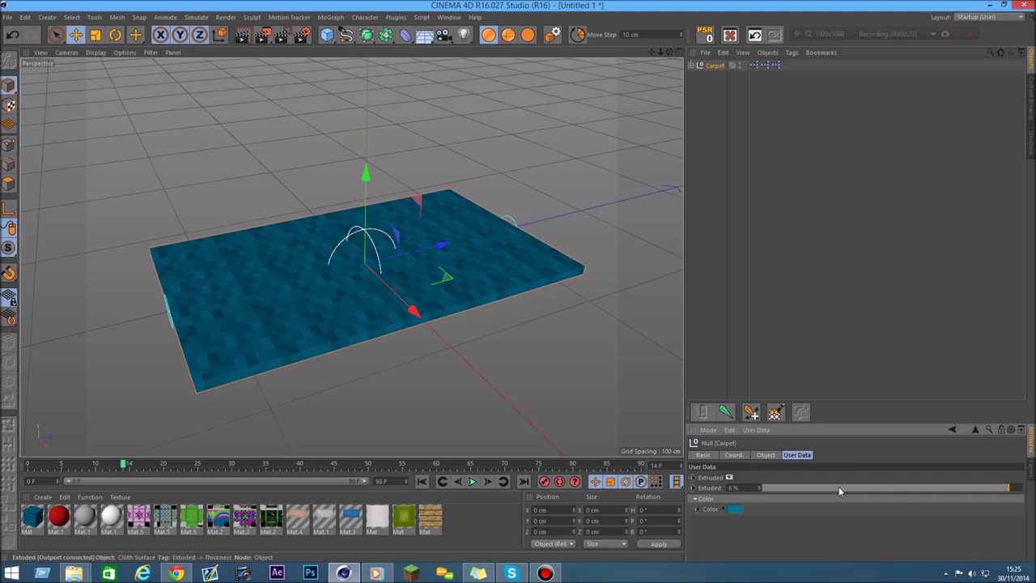
mouse_move(886, 491)
mouse_down()
mouse_move(757, 486)
mouse_move(1008, 487)
mouse_up()
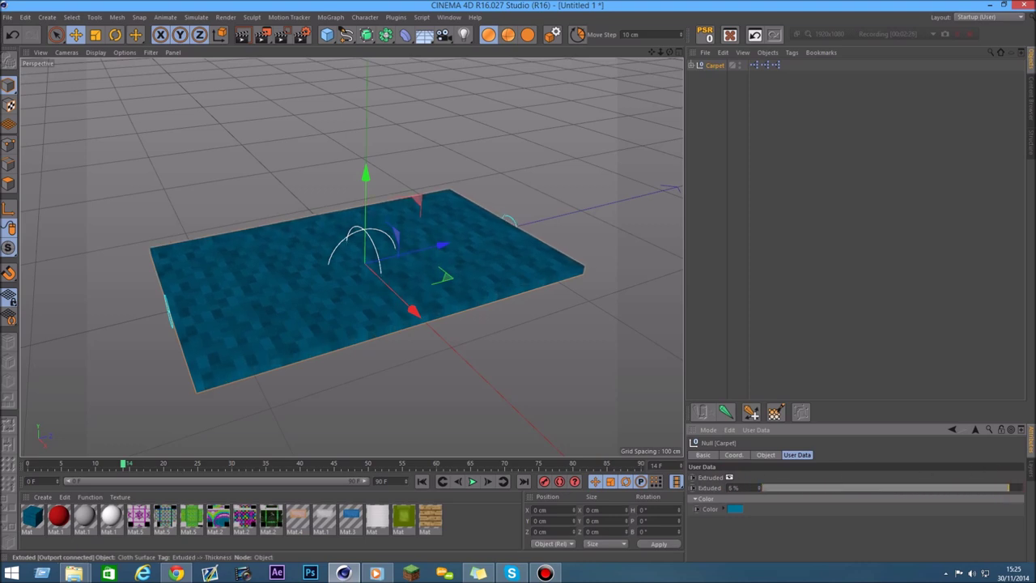
click(734, 510)
drag(736, 462, 719, 458)
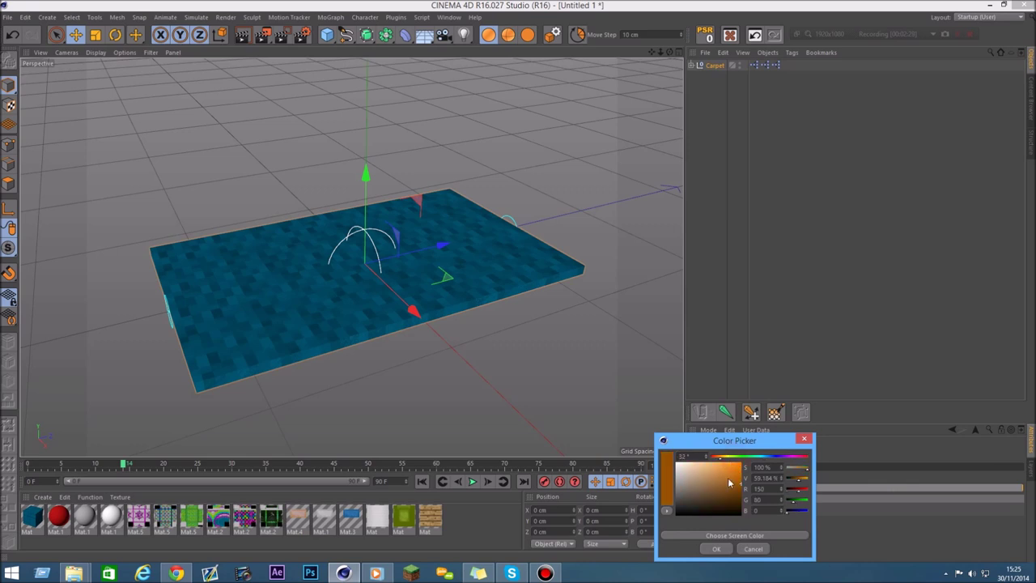
click(717, 549)
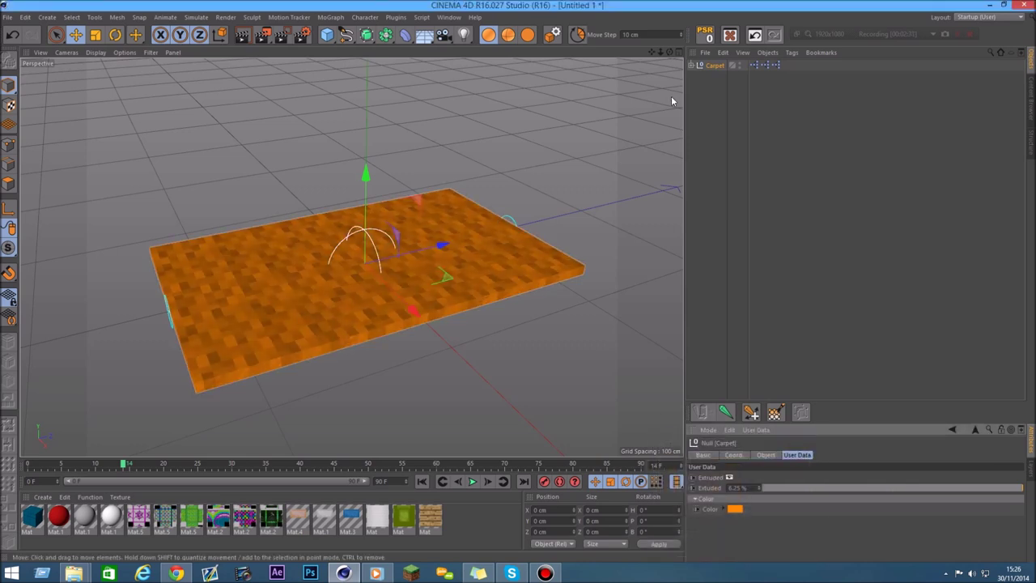
Move the carpet's goal and joint points to ripple the cloth into gentle waves
click(513, 223)
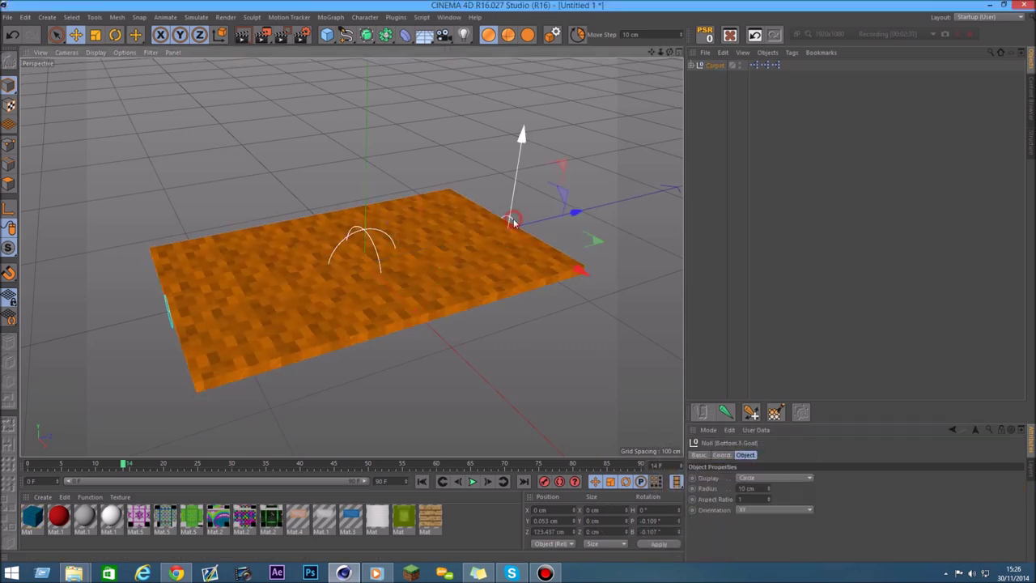
drag(544, 225, 536, 228)
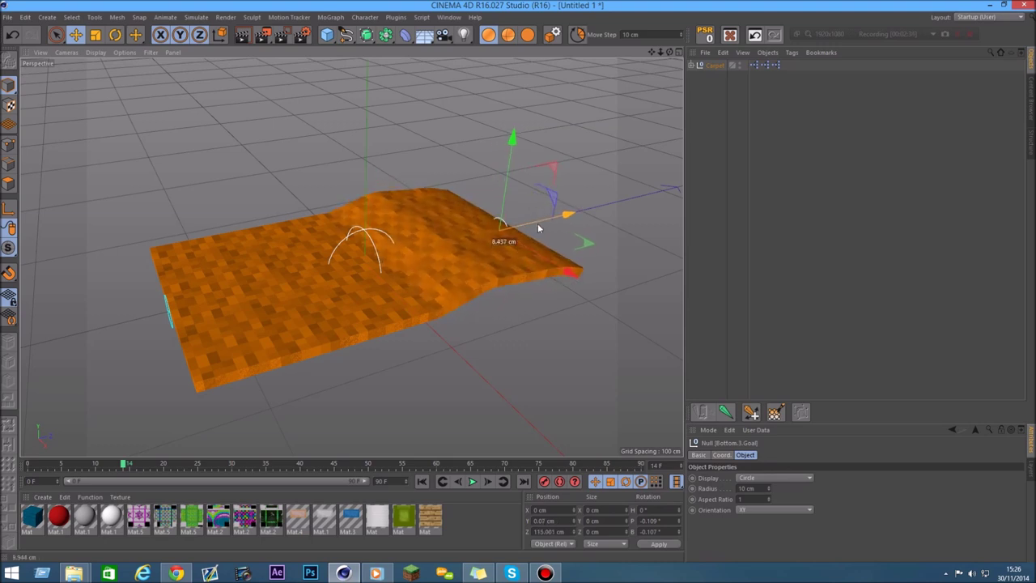
click(166, 324)
click(166, 324)
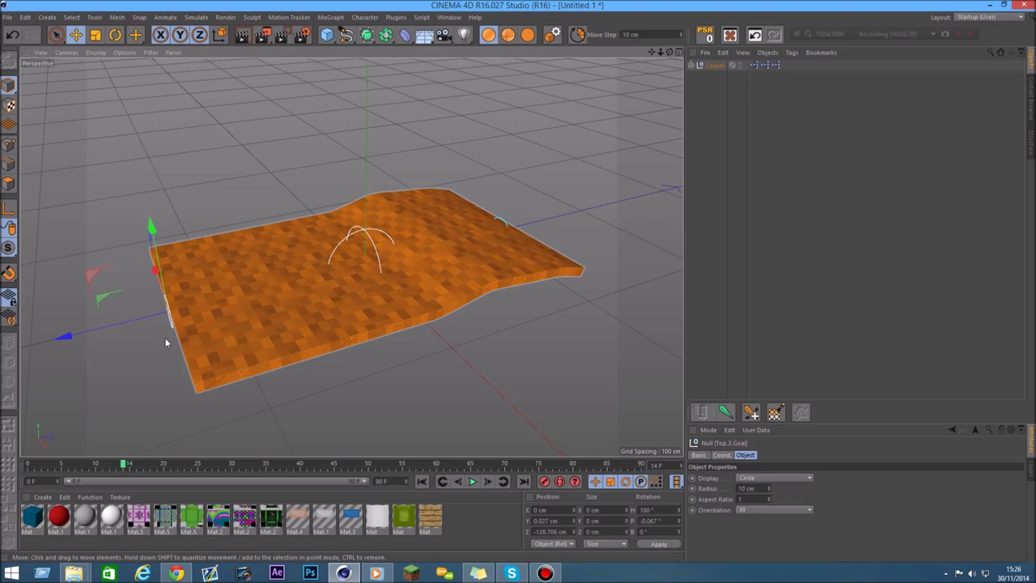
drag(161, 317, 159, 311)
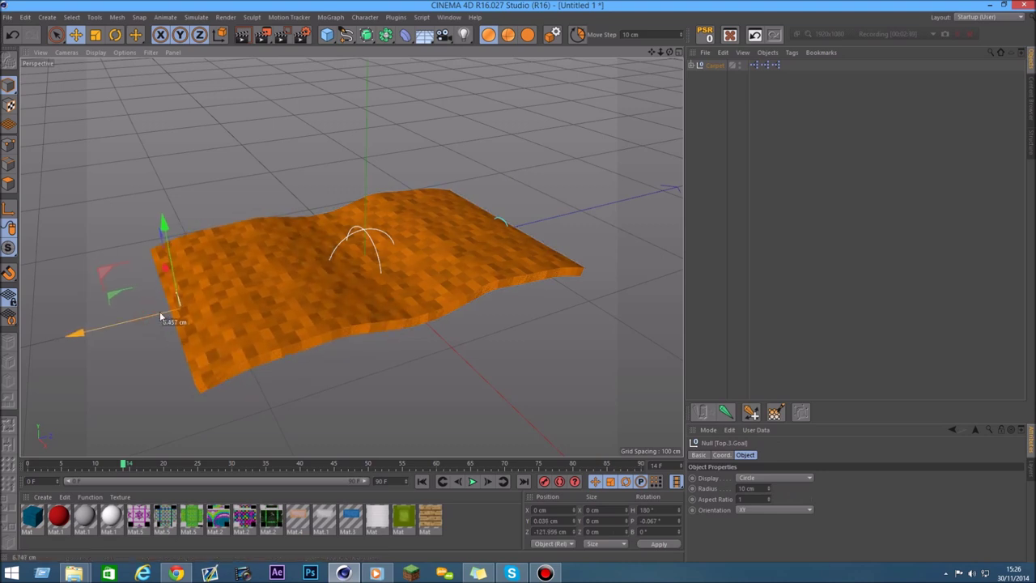
click(375, 254)
click(360, 300)
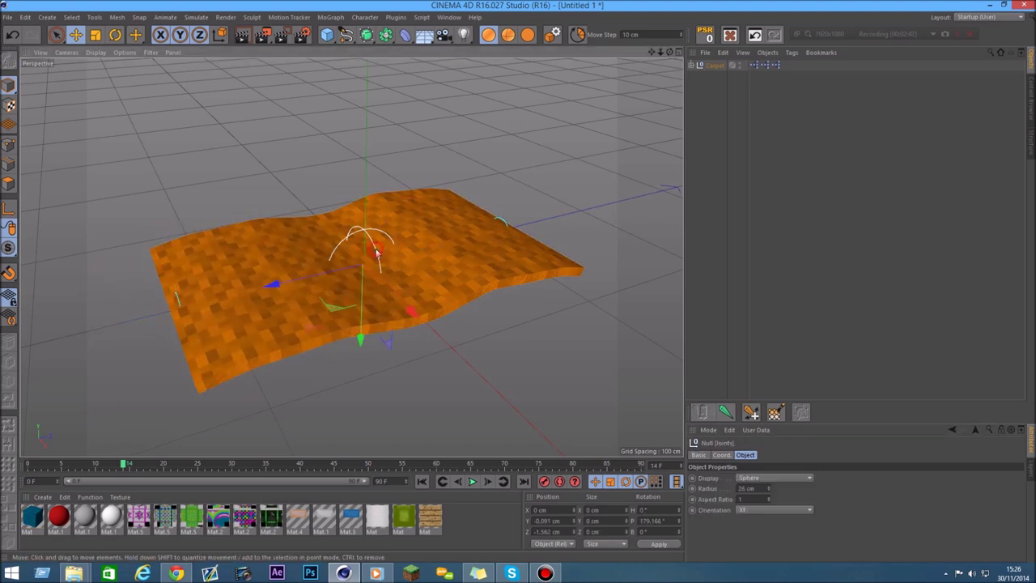
drag(364, 276, 348, 319)
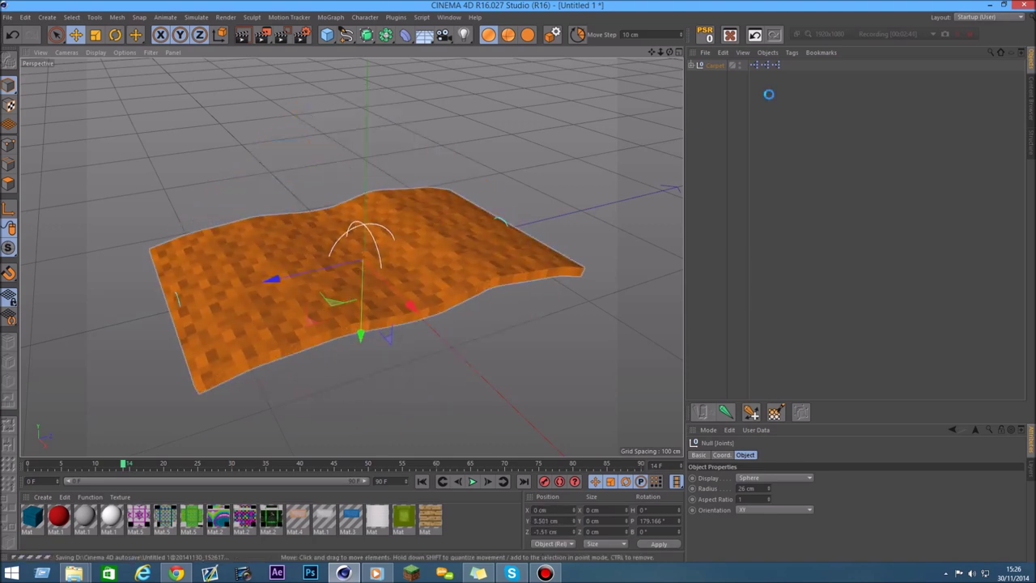
click(717, 66)
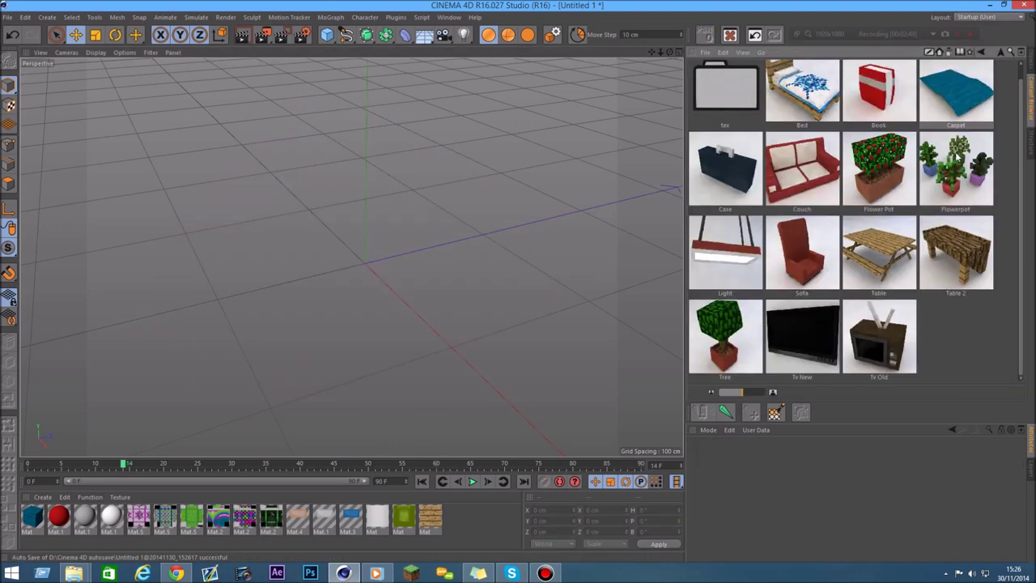
Add the Case model and toggle its cross display on and off
double_click(726, 177)
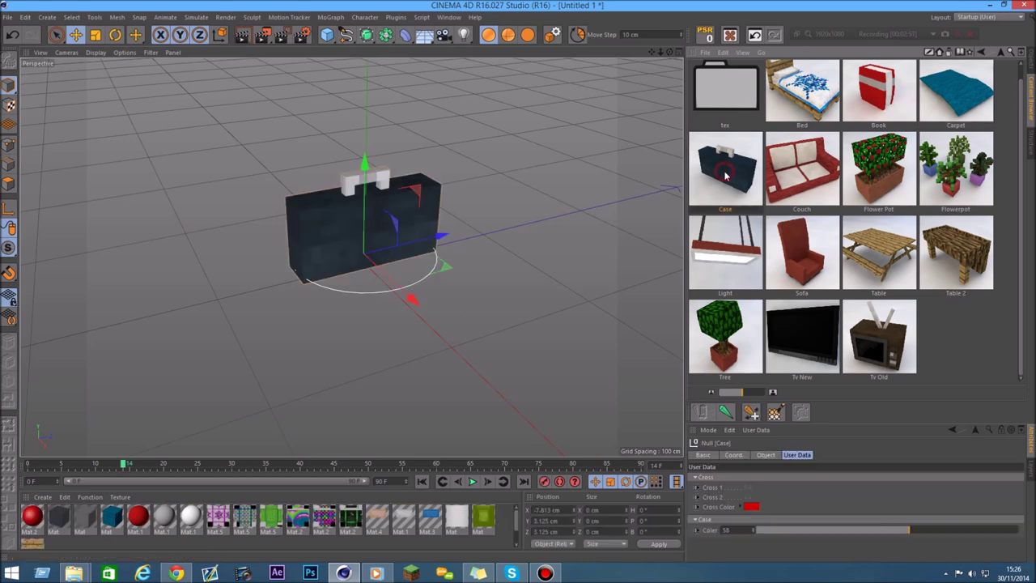
scroll(407, 230, up, 4)
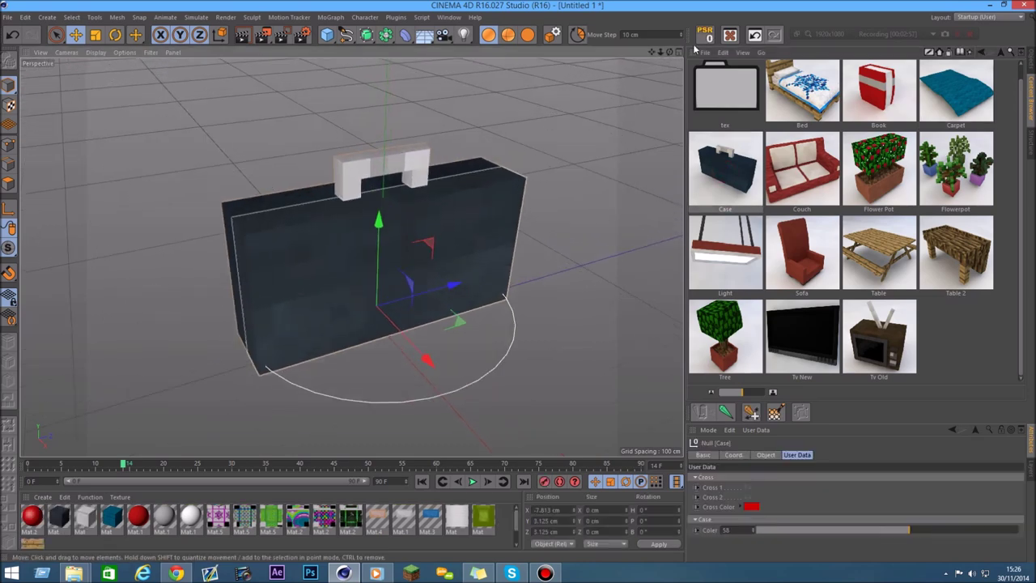
drag(669, 52, 745, 318)
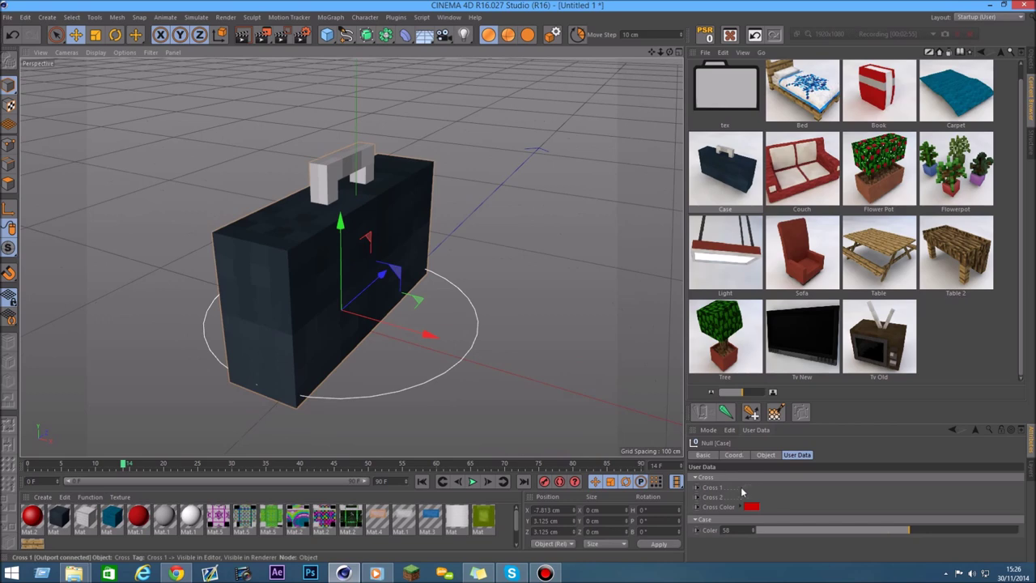
click(747, 487)
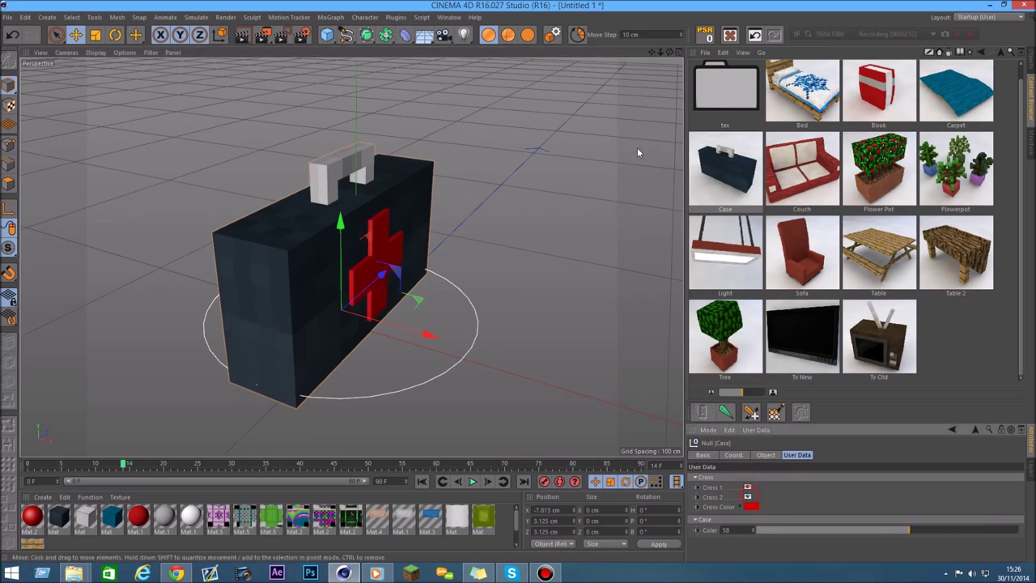
mouse_move(670, 53)
mouse_down()
mouse_move(351, 256)
mouse_move(421, 307)
mouse_up()
click(748, 487)
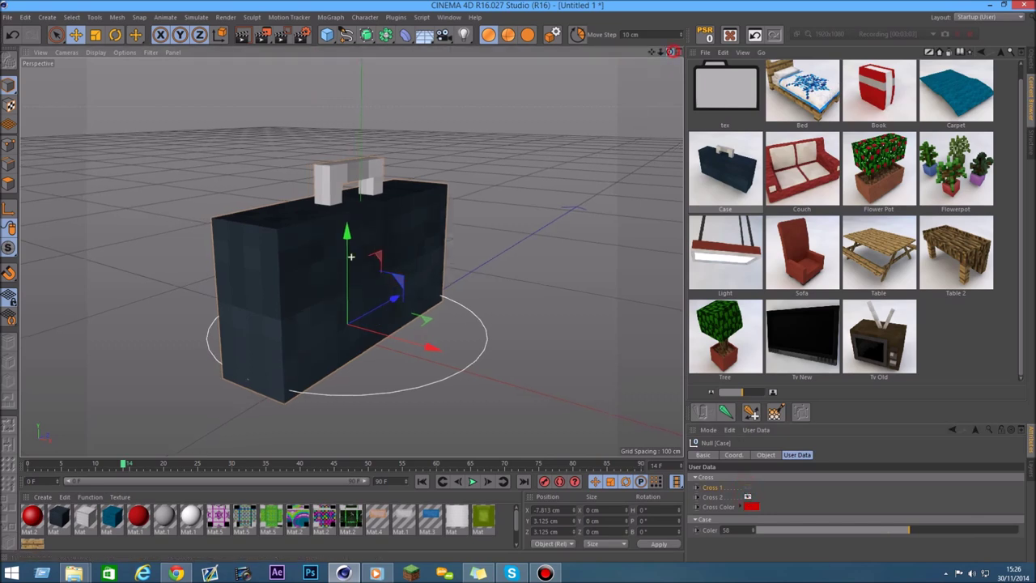
drag(669, 53, 551, 162)
Make the case's cross green and tint its body dark green (Case Color 20)
click(751, 506)
click(755, 459)
click(732, 550)
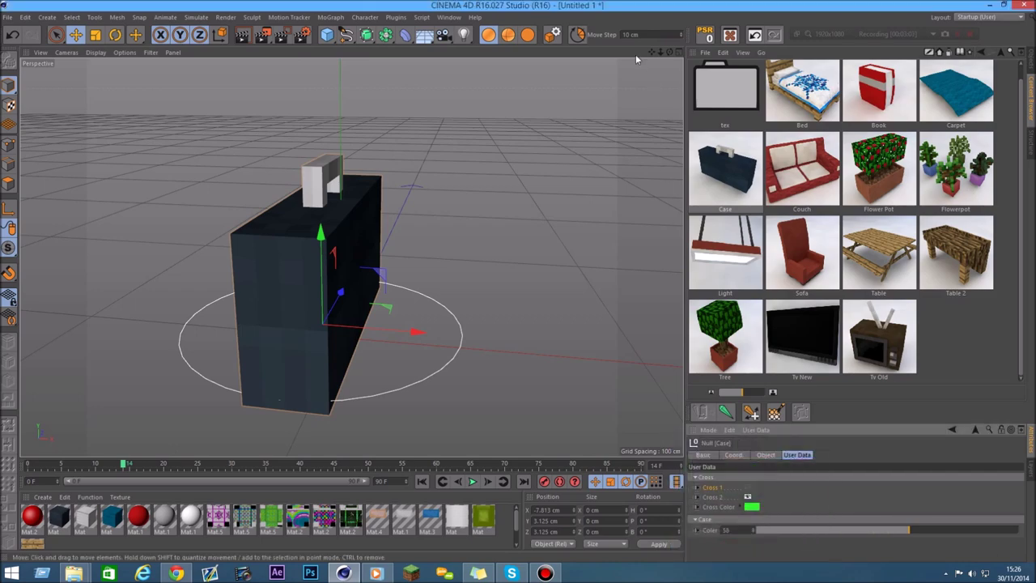
mouse_move(672, 55)
mouse_down()
mouse_move(351, 257)
mouse_move(373, 251)
mouse_up()
click(747, 497)
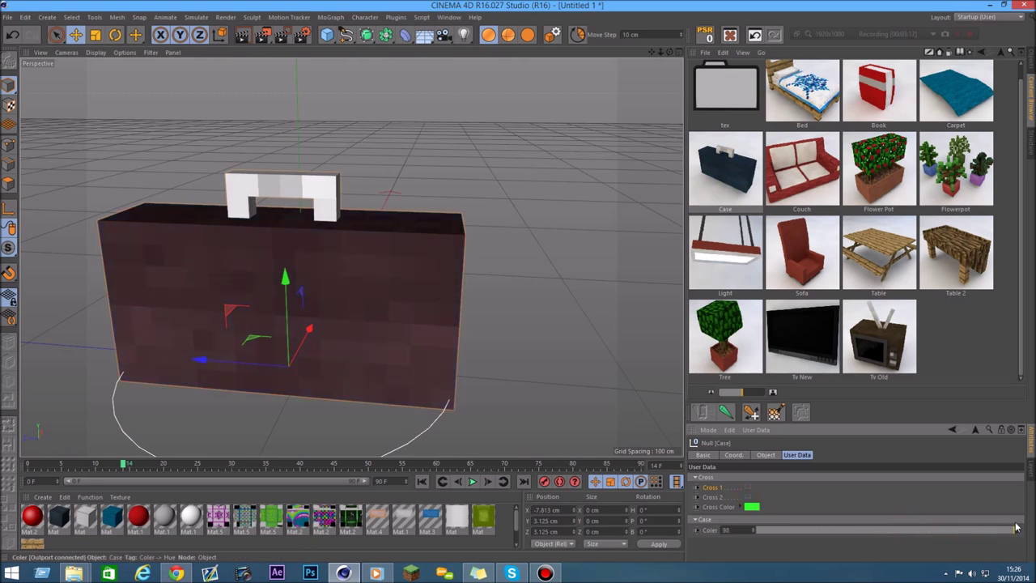
drag(928, 529, 806, 533)
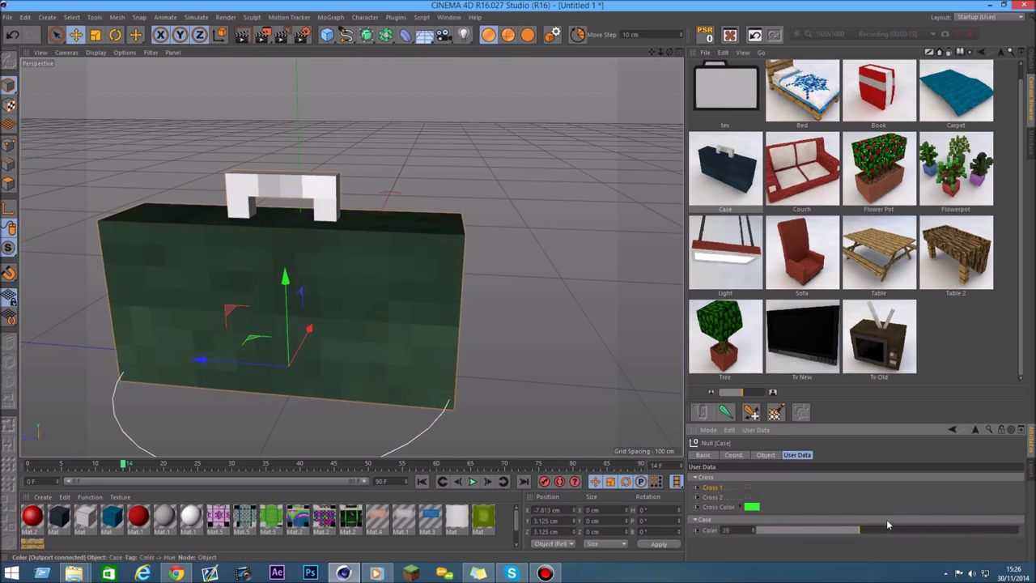
drag(888, 525, 1012, 529)
Add the Couch model and delete the Case from the scene
double_click(801, 168)
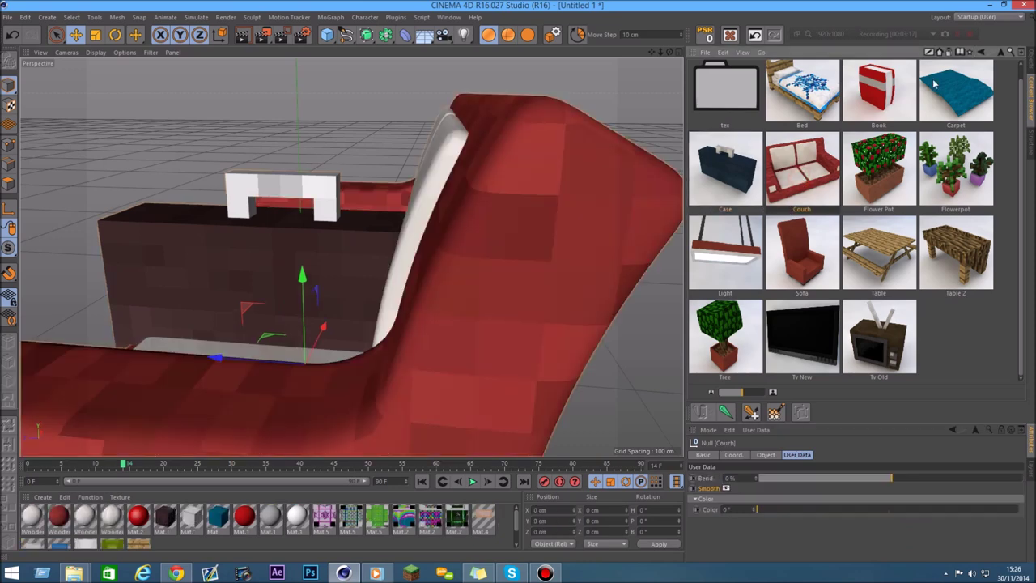
click(1031, 73)
click(712, 77)
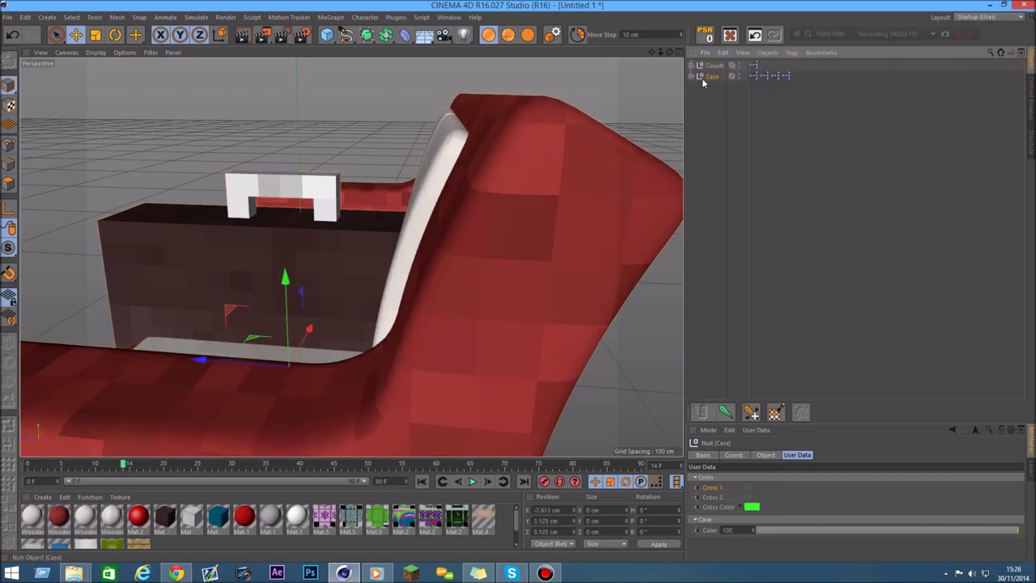
key(Delete)
drag(661, 52, 696, 53)
click(714, 64)
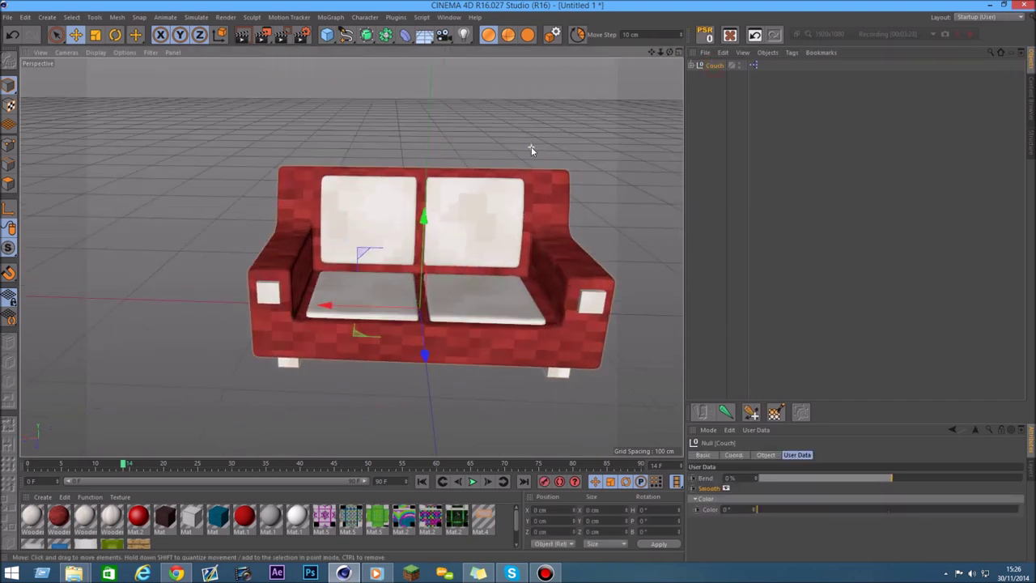
Bend the couch backrest slightly, compare Smooth on and off, and try a new hue
mouse_move(890, 477)
mouse_down()
mouse_move(797, 480)
mouse_move(874, 477)
mouse_up()
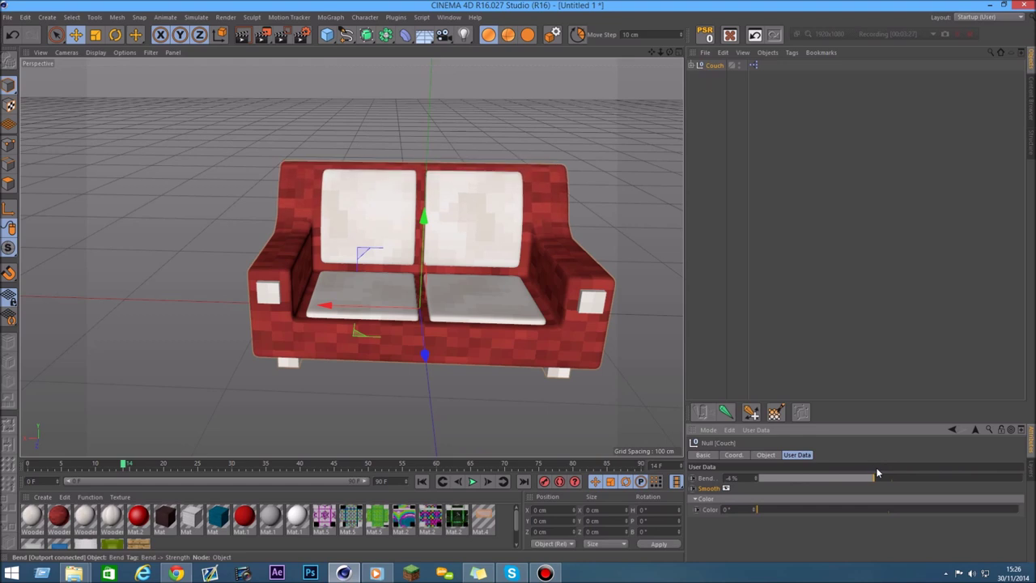
click(727, 489)
click(726, 489)
click(726, 490)
click(726, 490)
click(726, 490)
click(726, 490)
click(726, 490)
click(727, 490)
mouse_move(754, 509)
mouse_down()
mouse_move(986, 502)
mouse_move(738, 455)
mouse_up()
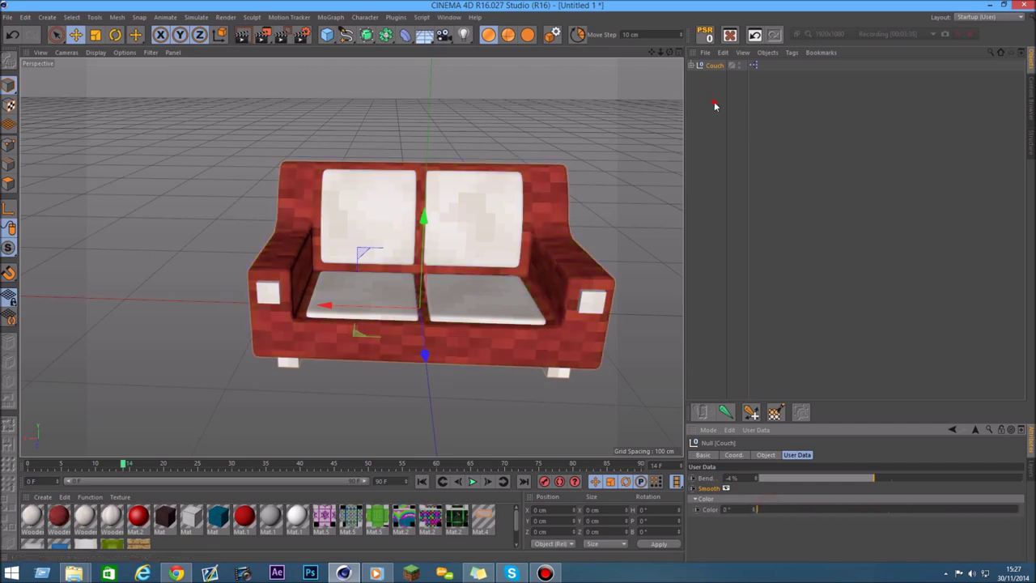
Delete the couch and load the Flower Pot model from the library
key(Delete)
click(1031, 92)
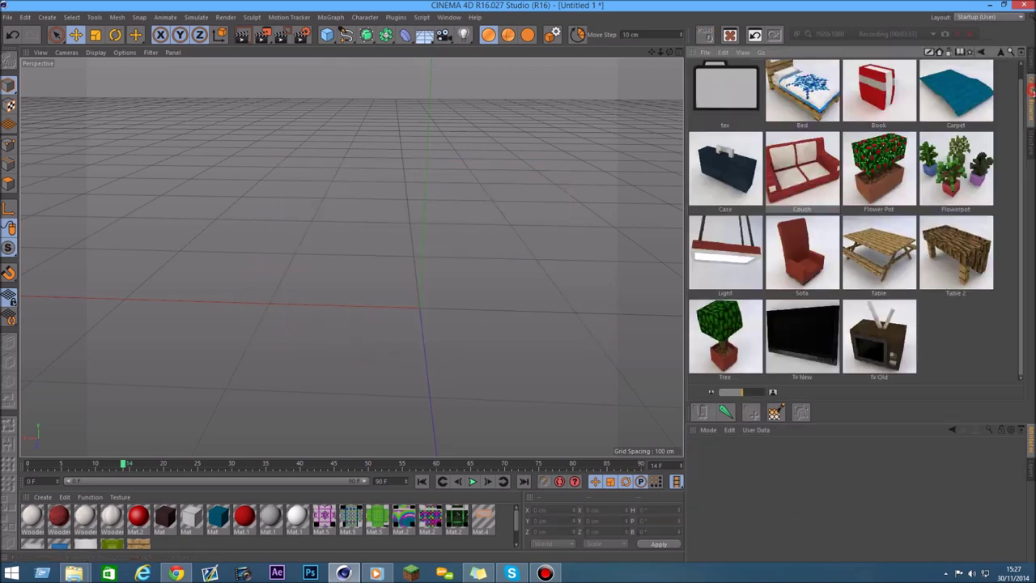
double_click(881, 165)
Raise the Flower Pot's Leaves Hight to 50 and cycle its Color up to 100
drag(662, 52, 842, 376)
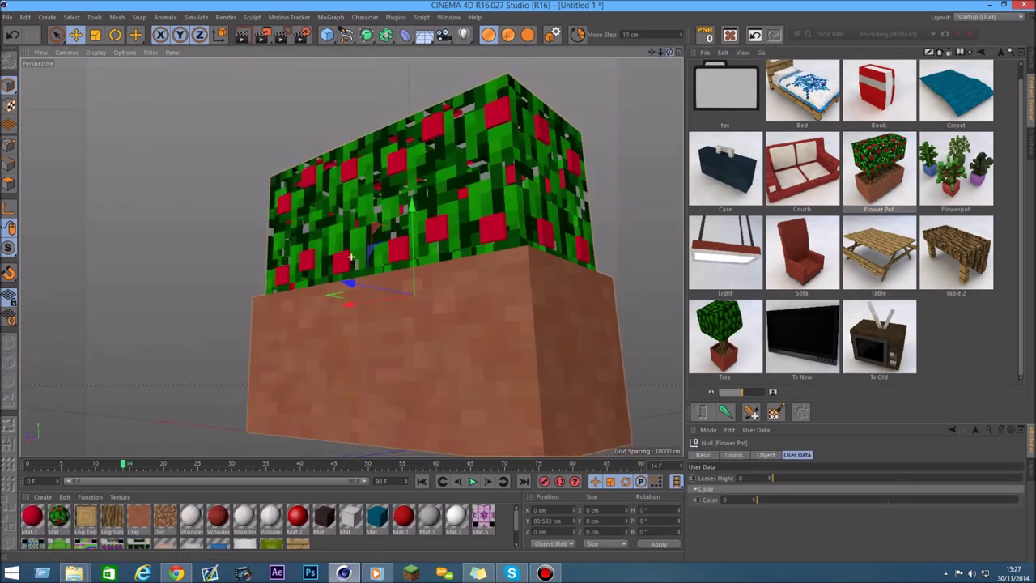
drag(781, 478, 1004, 478)
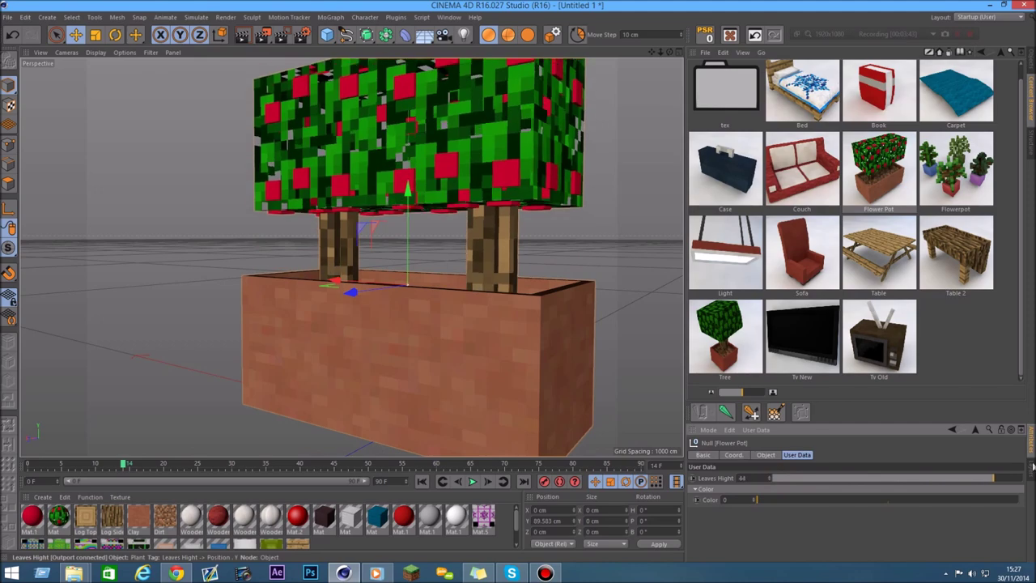
drag(669, 55, 782, 358)
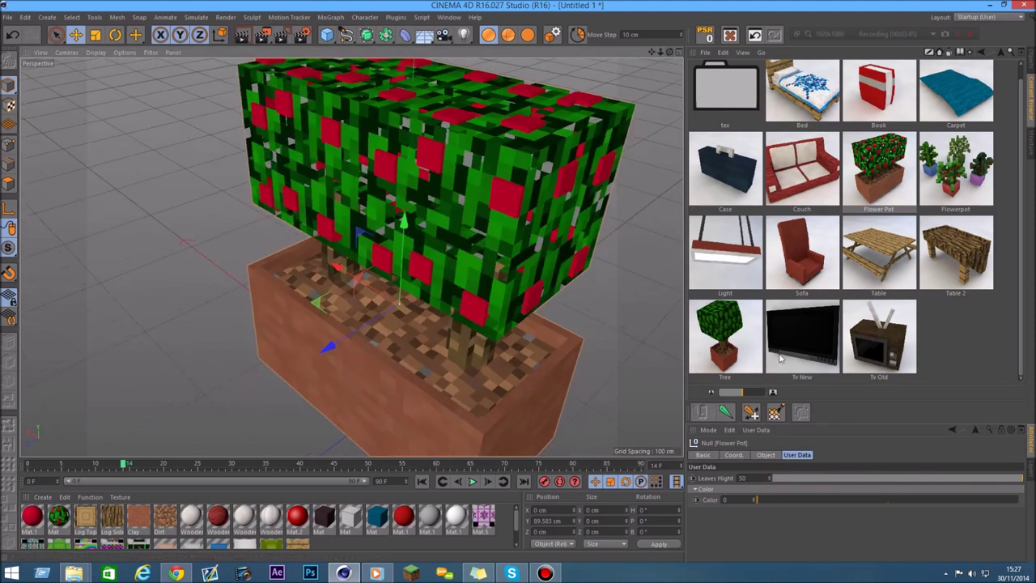
mouse_move(838, 476)
mouse_down()
mouse_move(777, 478)
mouse_move(1003, 477)
mouse_up()
mouse_move(753, 499)
mouse_down()
mouse_move(1018, 500)
mouse_move(774, 500)
mouse_move(998, 508)
mouse_move(1019, 499)
mouse_up()
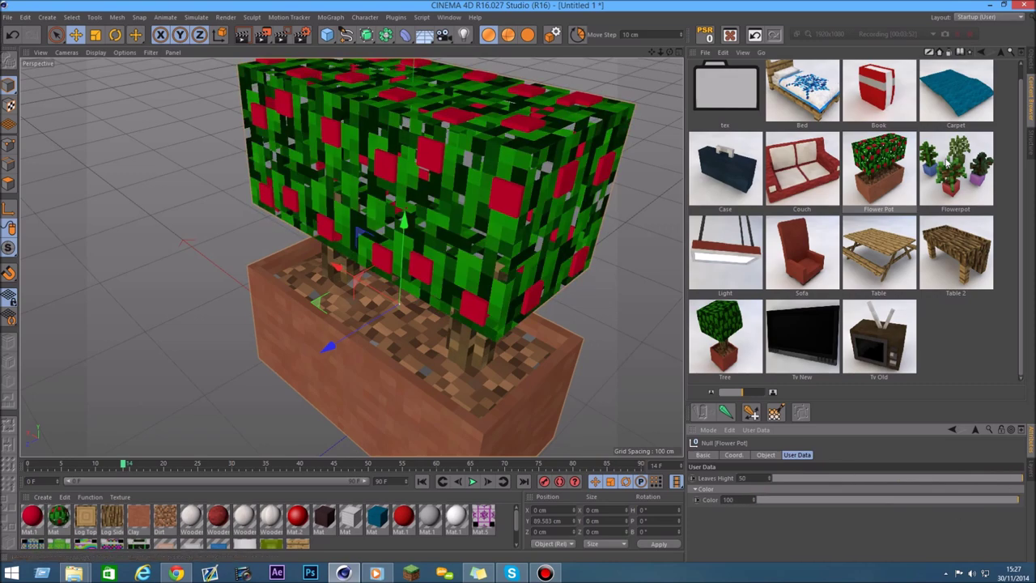
Load the Flowerpot model, delete the old Flower Pot, and zoom in on it
double_click(956, 169)
click(720, 76)
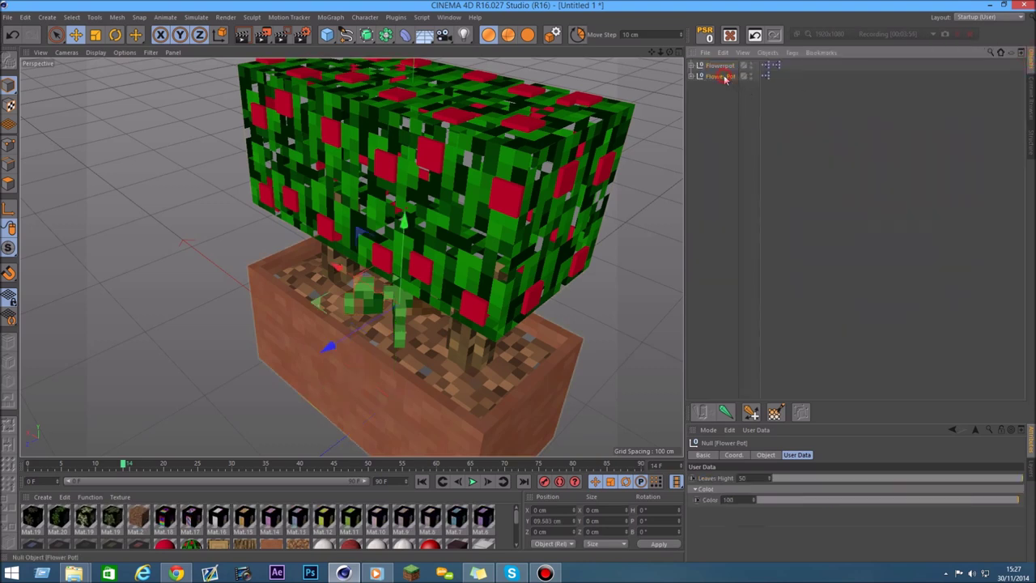
key(Delete)
scroll(388, 284, up, 3)
scroll(389, 283, up, 3)
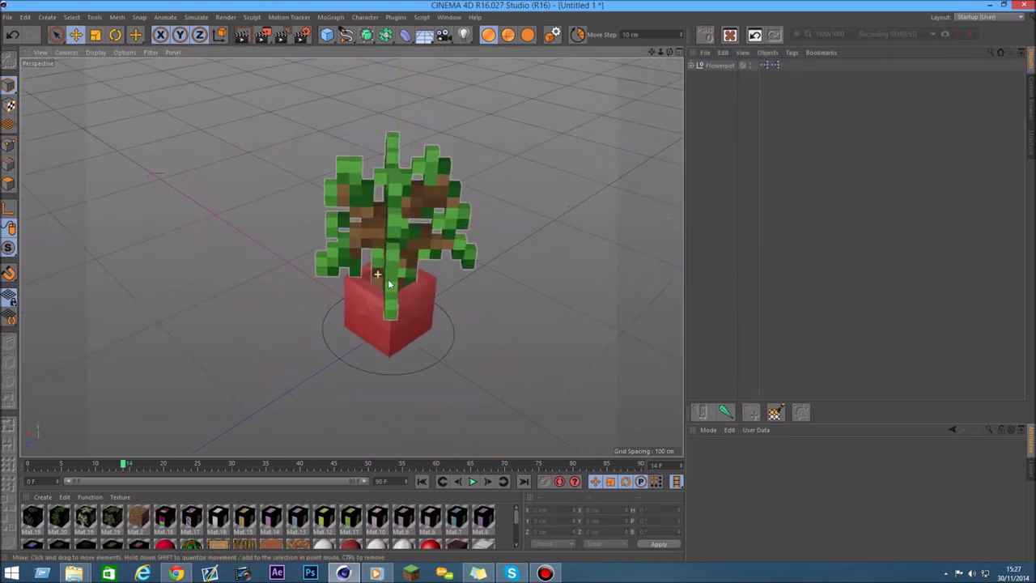
alt+drag(654, 63, 351, 257)
click(710, 67)
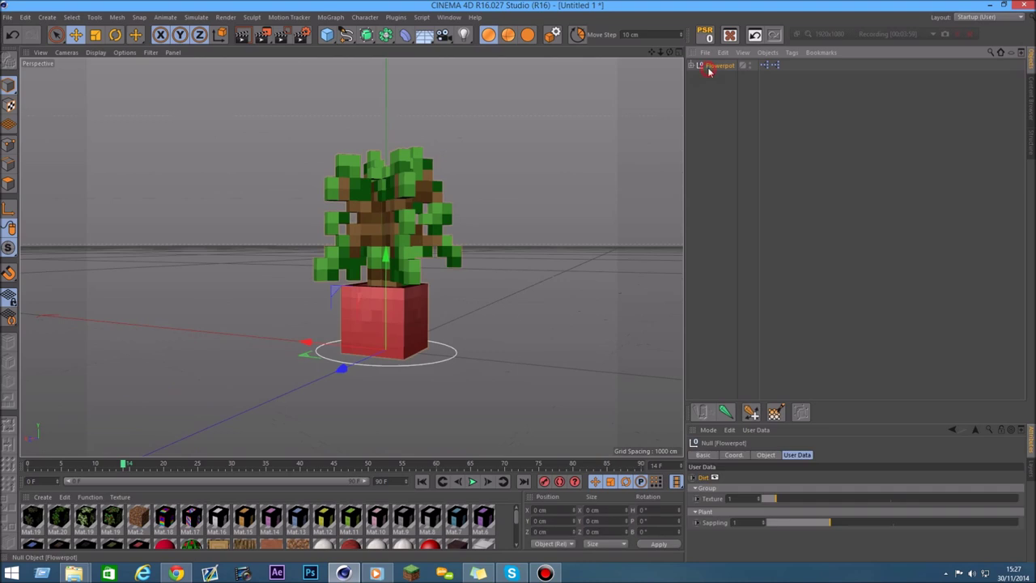
mouse_move(656, 84)
alt+mouse_down()
mouse_move(643, 55)
mouse_move(739, 448)
alt+mouse_up()
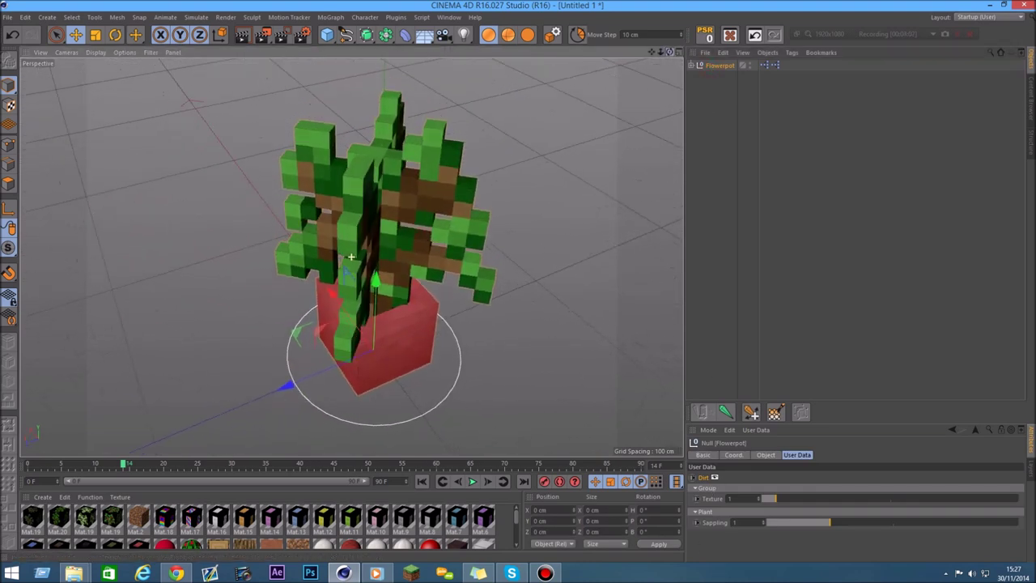
Try the Flowerpot's pot textures, toggle its Dirt, and cycle the Sapling variants
click(715, 479)
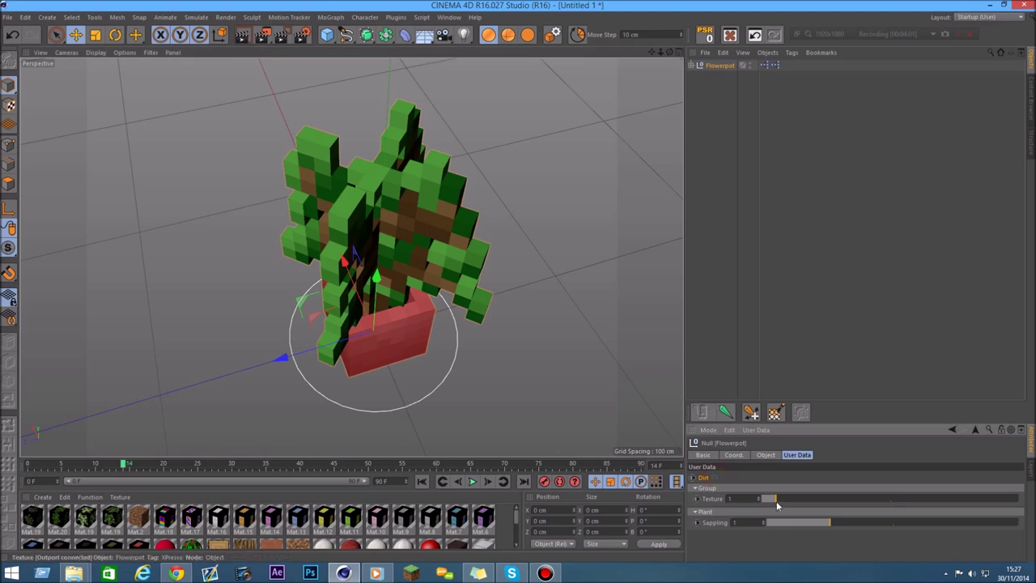
drag(777, 505, 752, 504)
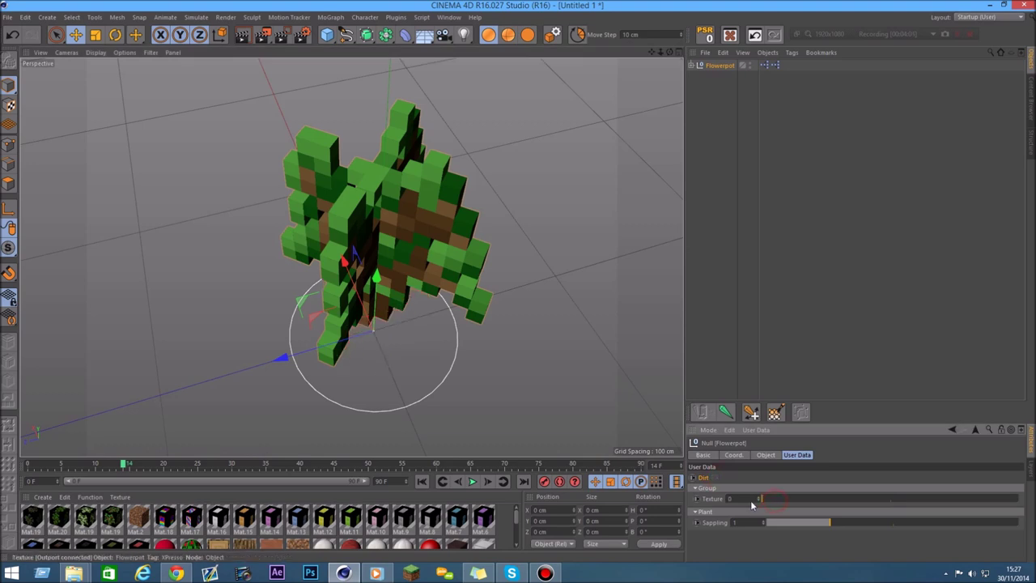
click(714, 478)
click(714, 478)
drag(771, 504, 863, 502)
drag(672, 54, 651, 56)
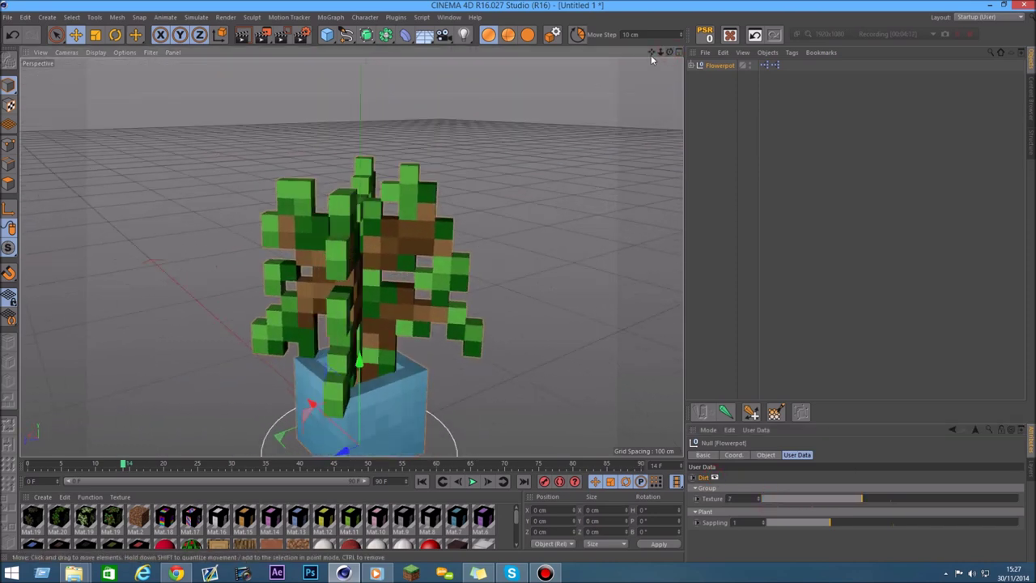
mouse_move(863, 502)
mouse_down()
mouse_move(987, 500)
mouse_move(771, 498)
mouse_up()
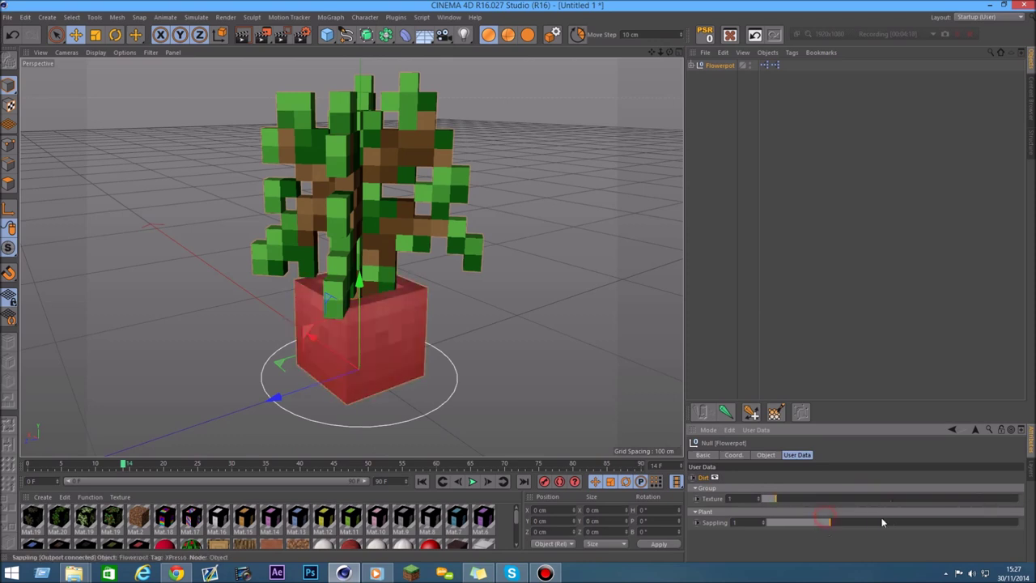
mouse_move(836, 523)
mouse_down()
mouse_move(992, 529)
mouse_move(809, 542)
mouse_move(1021, 534)
mouse_up()
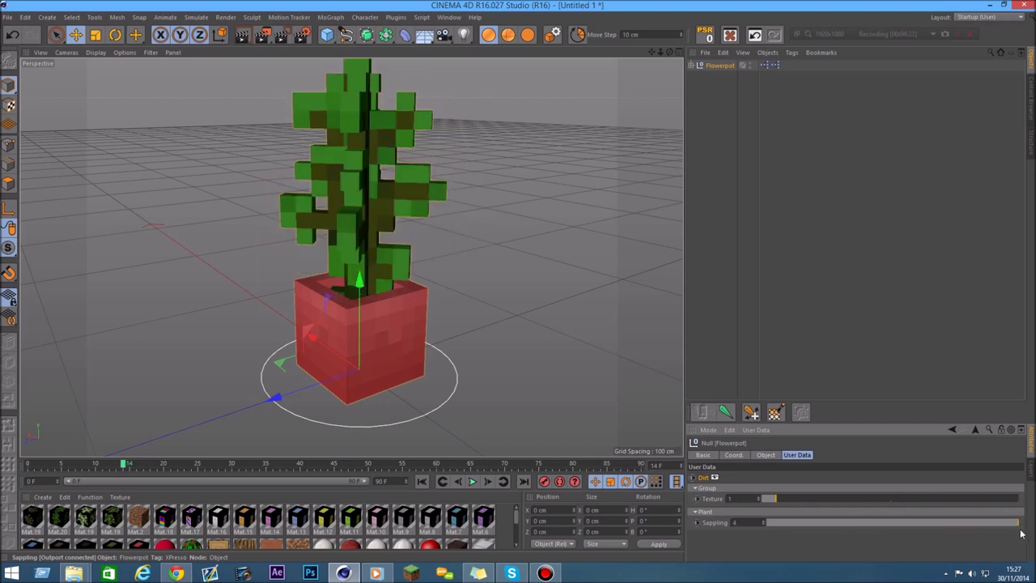
Delete the Flowerpot and load the Light model from the library
click(726, 73)
key(Delete)
click(1027, 106)
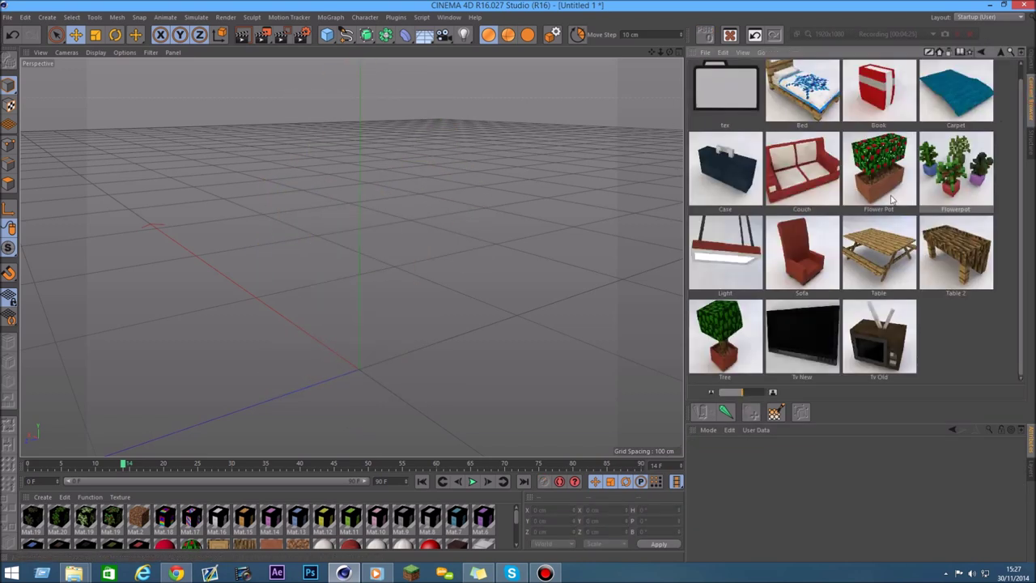
double_click(725, 239)
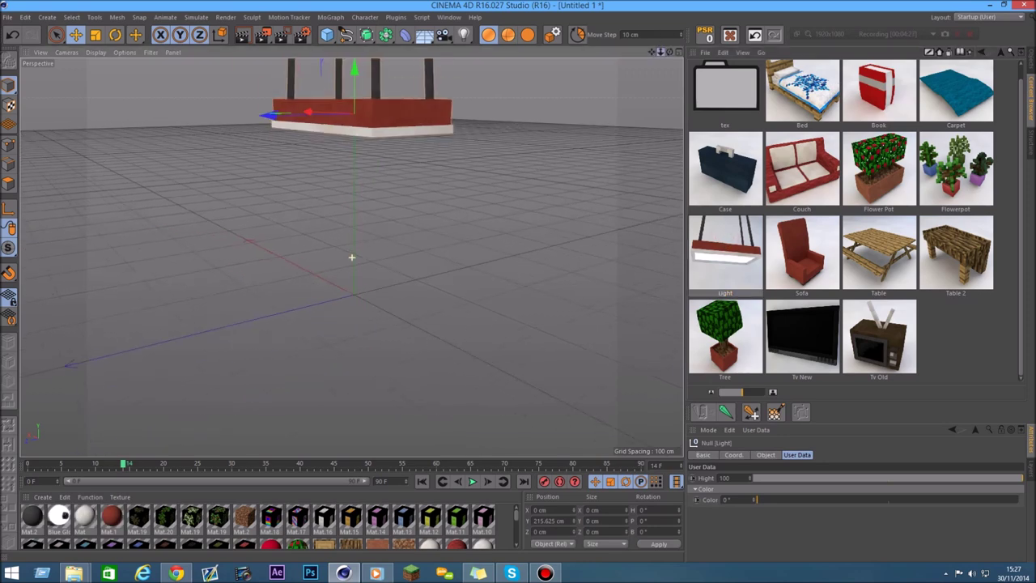
Shorten the Light model's hanging rods to a height of 14
drag(651, 51, 738, 68)
key(shift+F1)
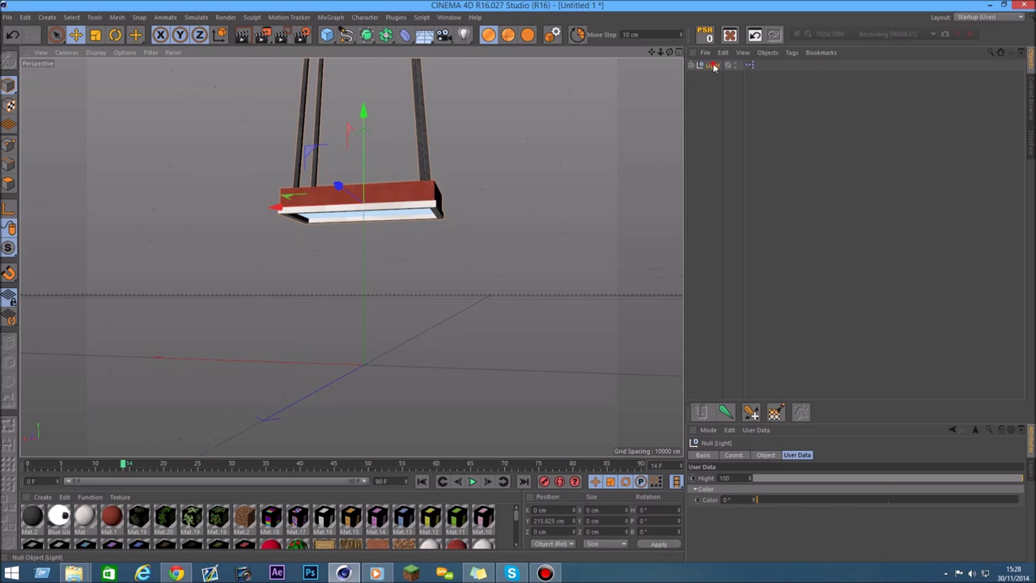
click(714, 67)
drag(807, 481, 753, 484)
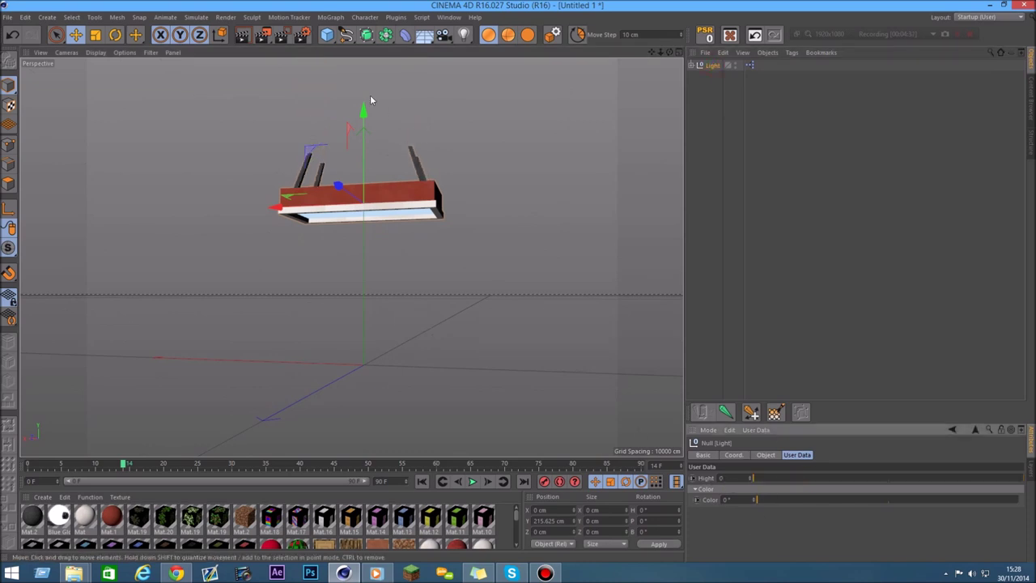
alt+drag(381, 113, 457, 252)
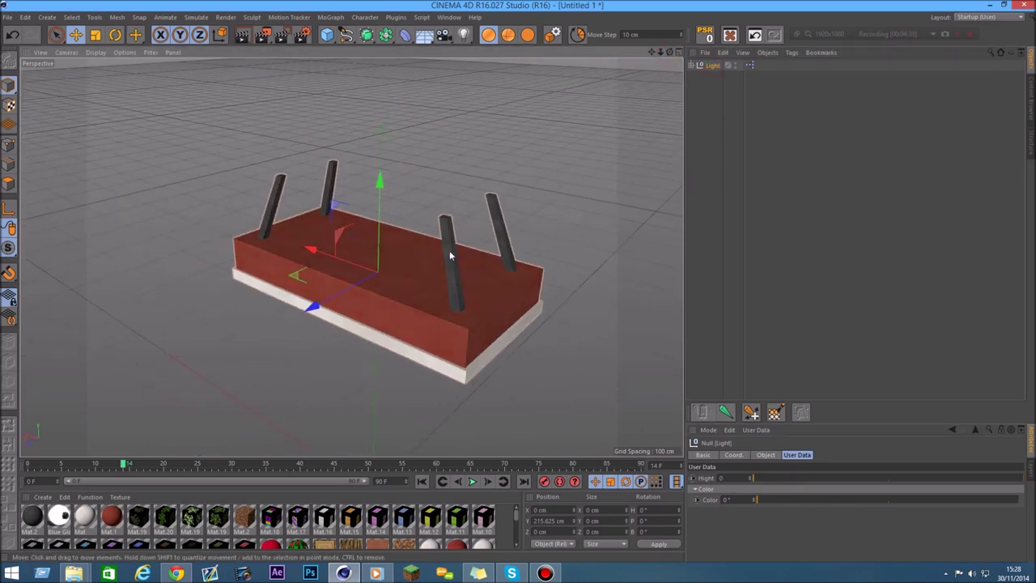
key(c)
key(ctrl+z)
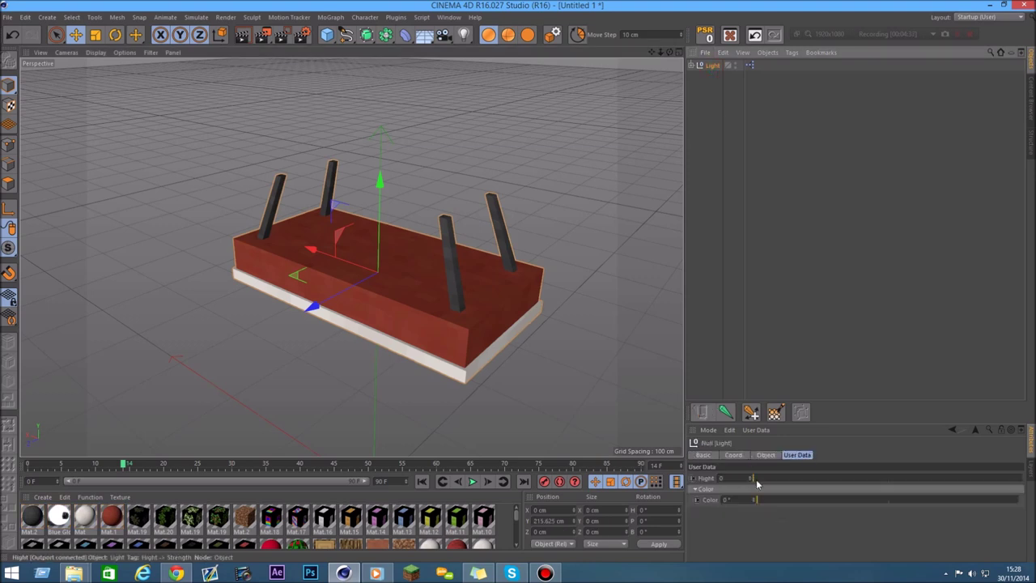
mouse_move(810, 477)
mouse_down()
mouse_move(791, 478)
mouse_move(782, 503)
mouse_move(827, 500)
mouse_up()
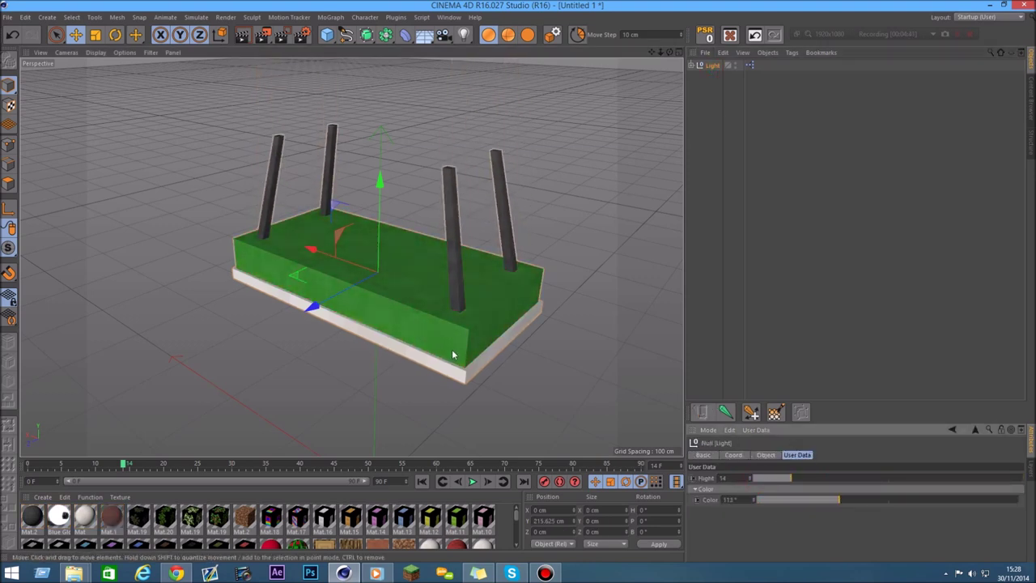
Recolour the lamp base green, then delete the Light model from the scene
drag(835, 501, 873, 500)
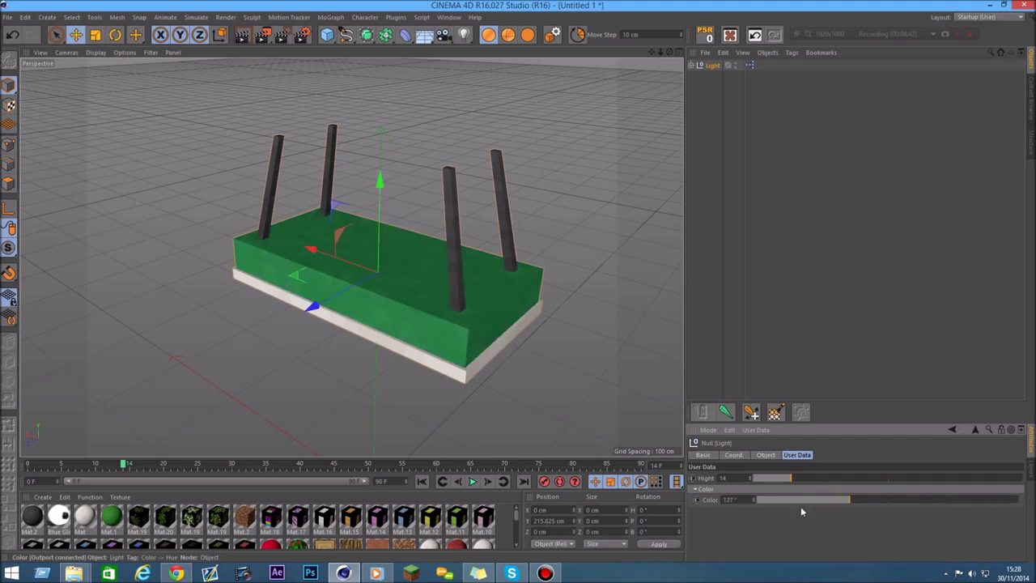
click(716, 68)
key(Delete)
click(1031, 95)
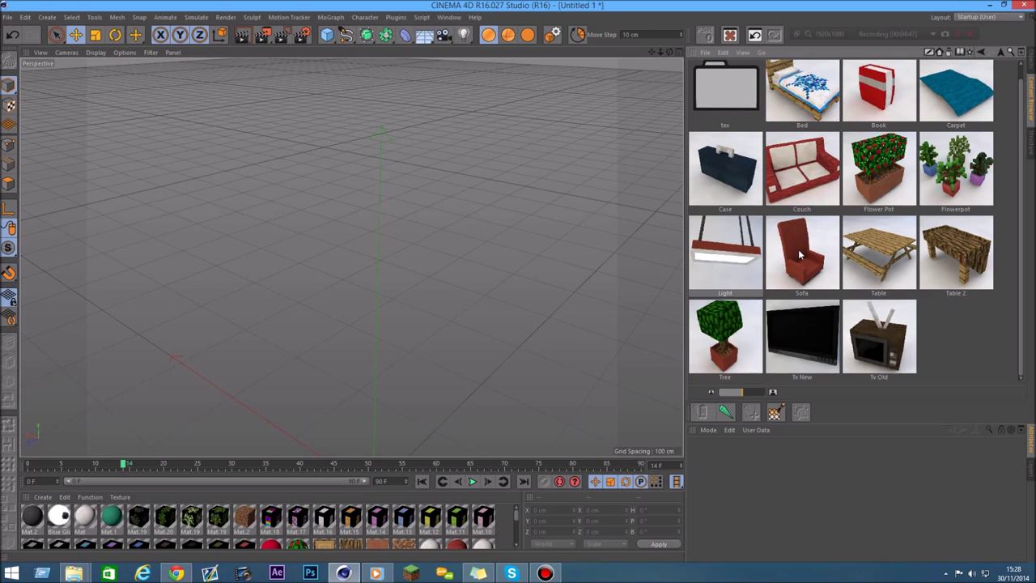
Load the Sofa and bend its backrest 25%, with Color set to 360°
double_click(800, 255)
key(h)
alt+drag(351, 258, 243, 122)
mouse_move(882, 478)
mouse_down()
mouse_move(1012, 477)
mouse_move(792, 478)
mouse_move(955, 477)
mouse_up()
drag(777, 499, 975, 504)
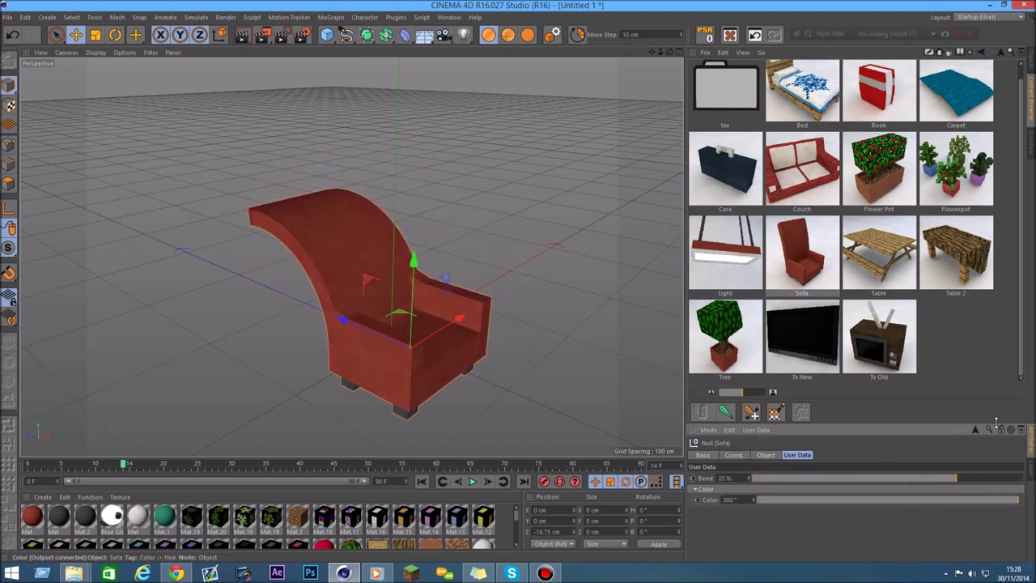
drag(670, 52, 750, 84)
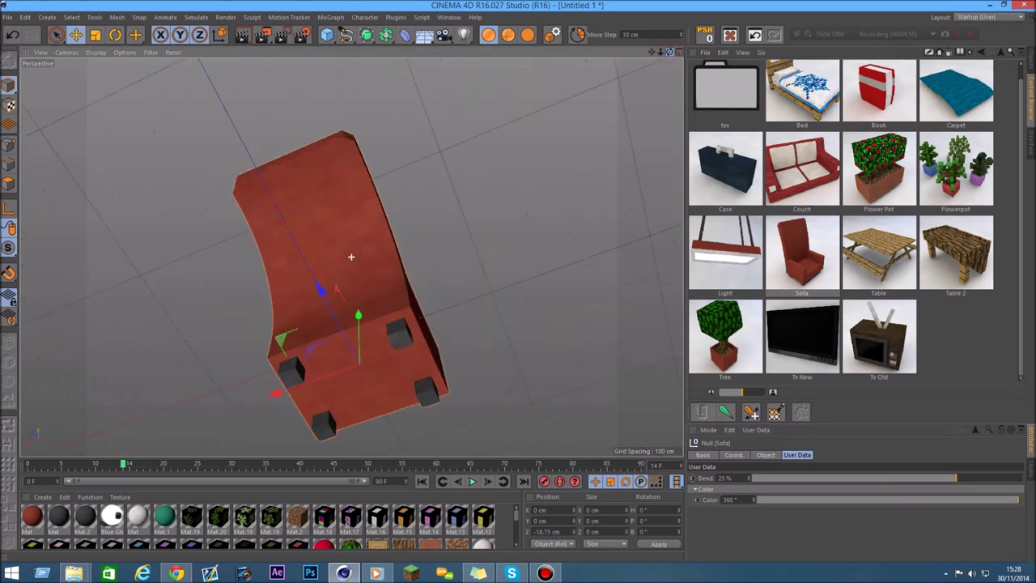
Load the picnic Table, delete the sofa, inspect the table, then delete it
double_click(899, 244)
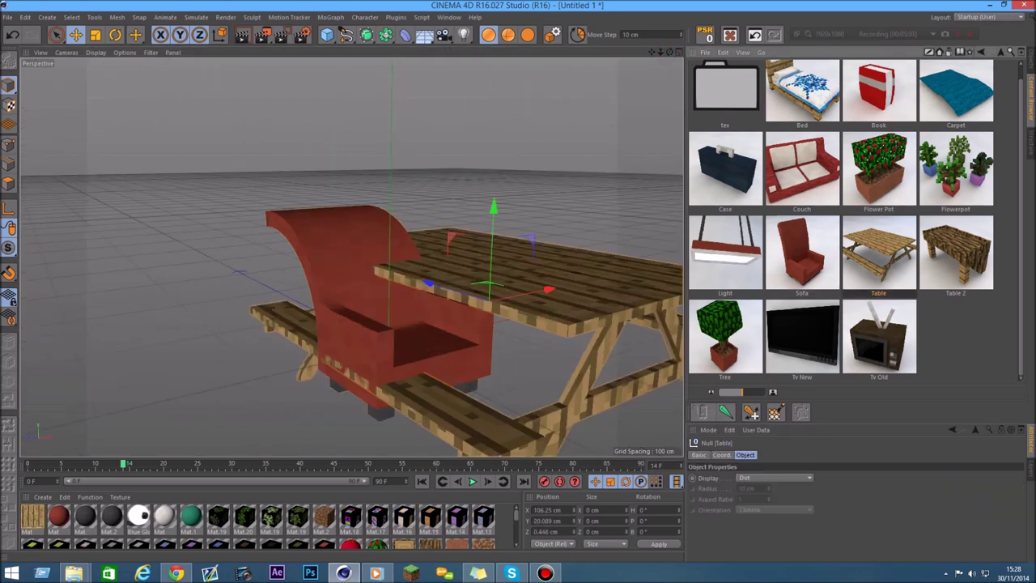
click(712, 196)
key(Delete)
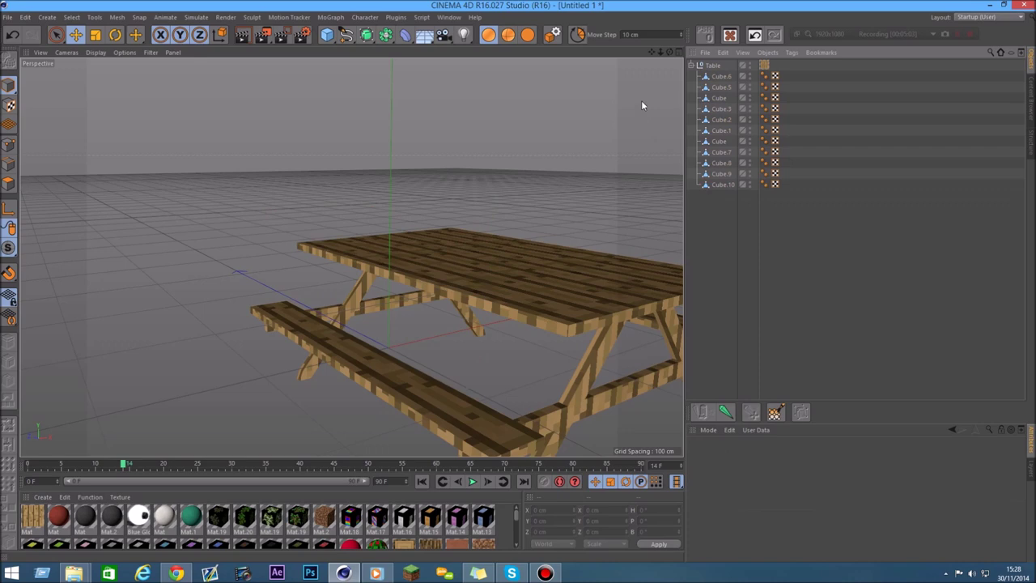
mouse_move(669, 52)
mouse_down()
mouse_move(638, 78)
mouse_move(675, 65)
mouse_up()
click(712, 65)
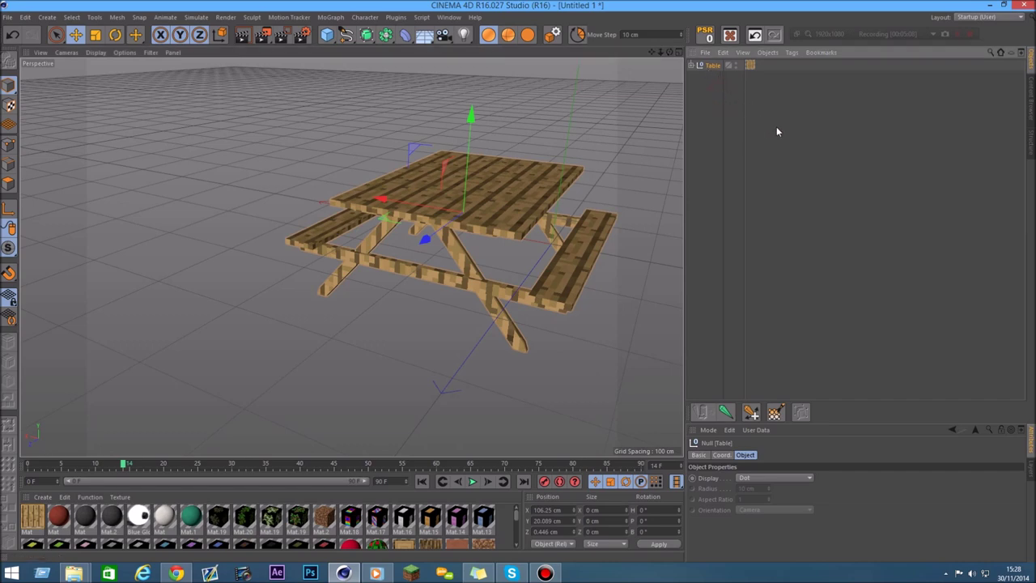
key(Delete)
key(shift+F8)
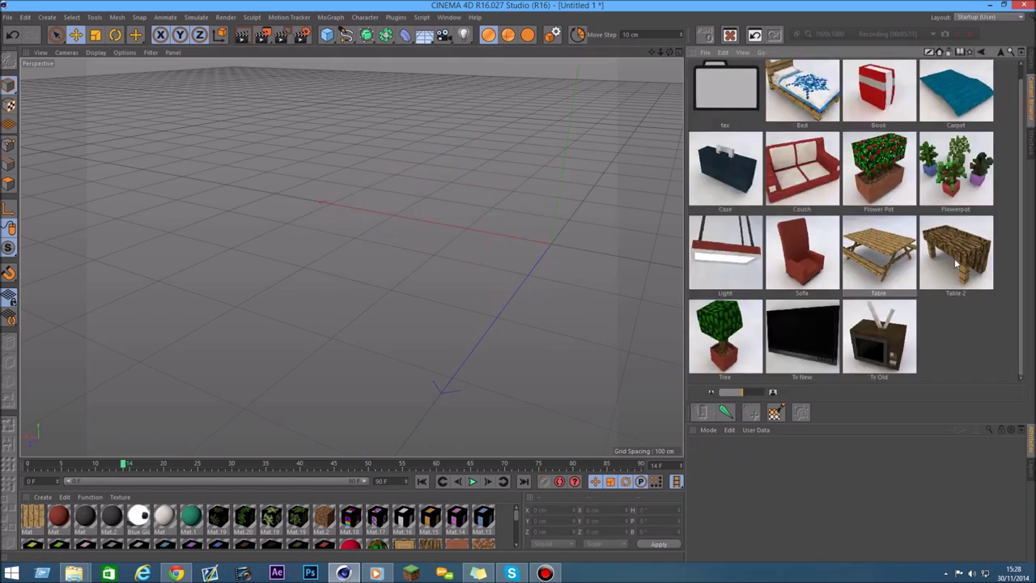
Load Table 2, view it from several angles, then delete it
double_click(956, 265)
drag(670, 53, 489, 59)
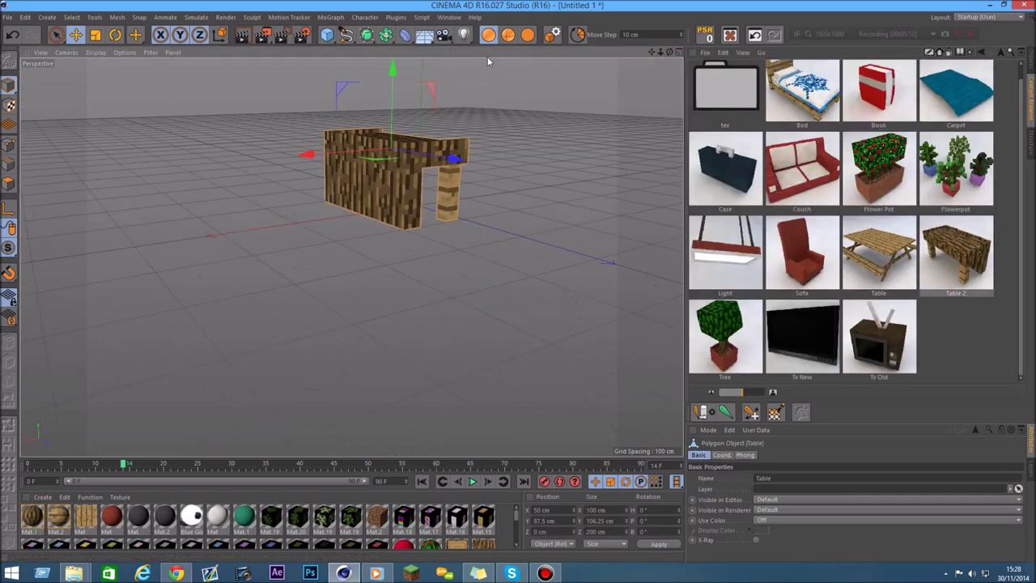
scroll(489, 60, up, 5)
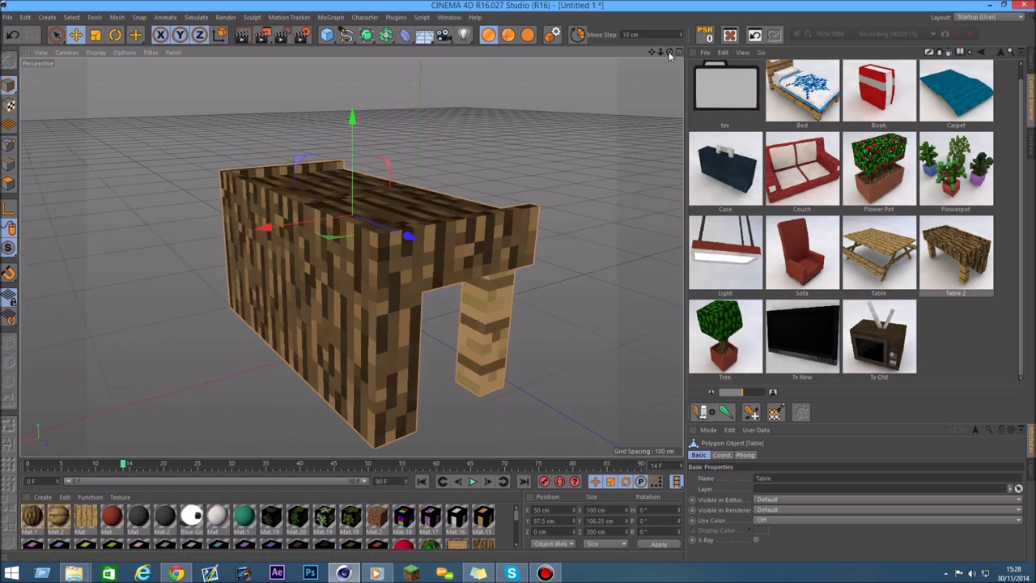
drag(670, 54, 886, 53)
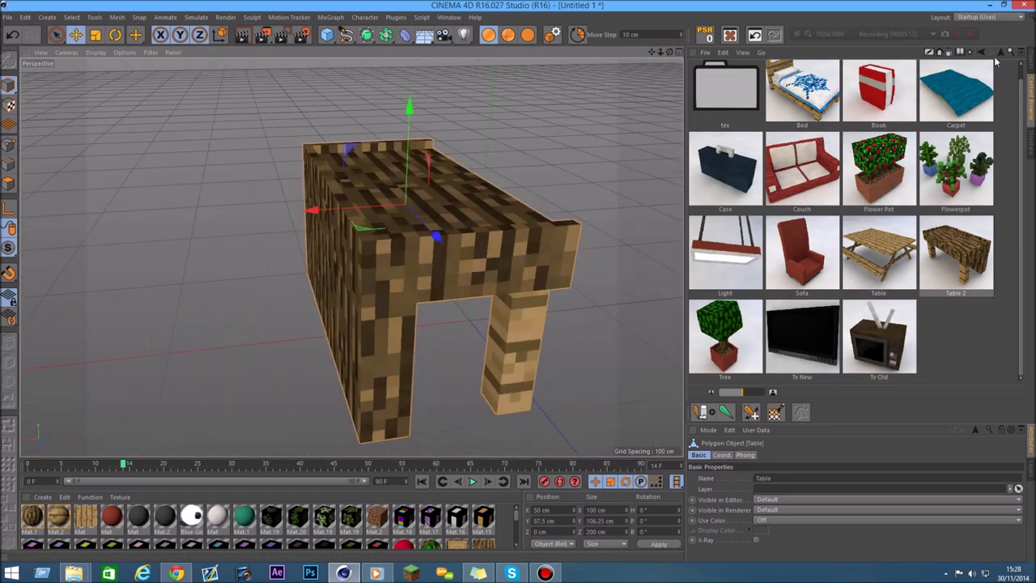
click(1031, 64)
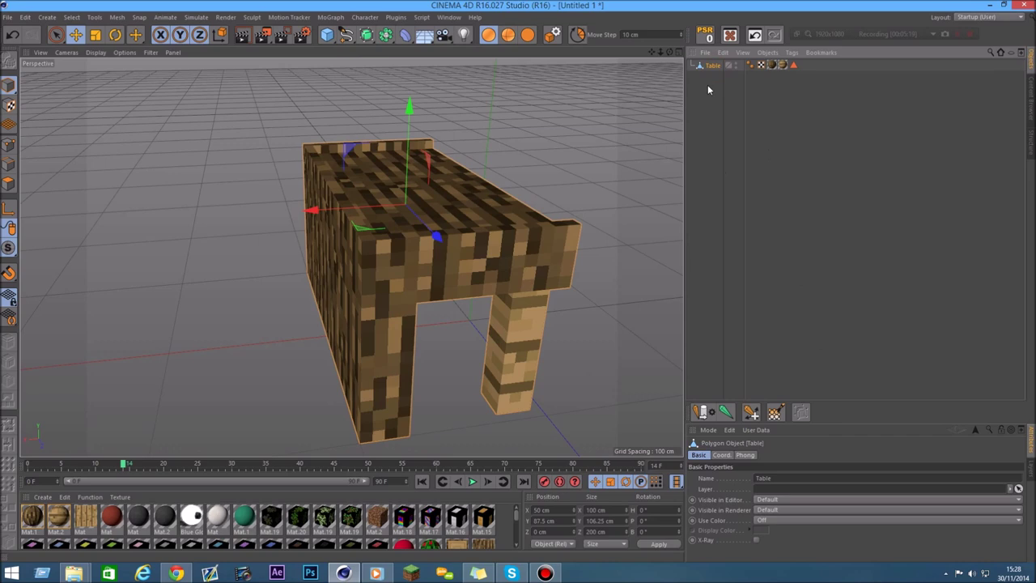
key(Delete)
click(1032, 101)
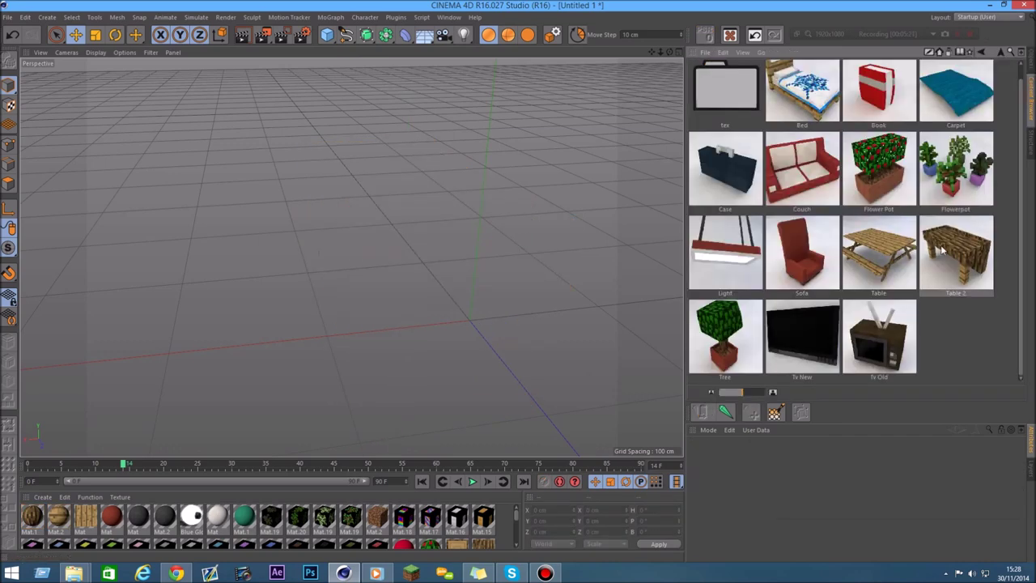
Load the Tree model and set its leaf colour to bright green
double_click(725, 336)
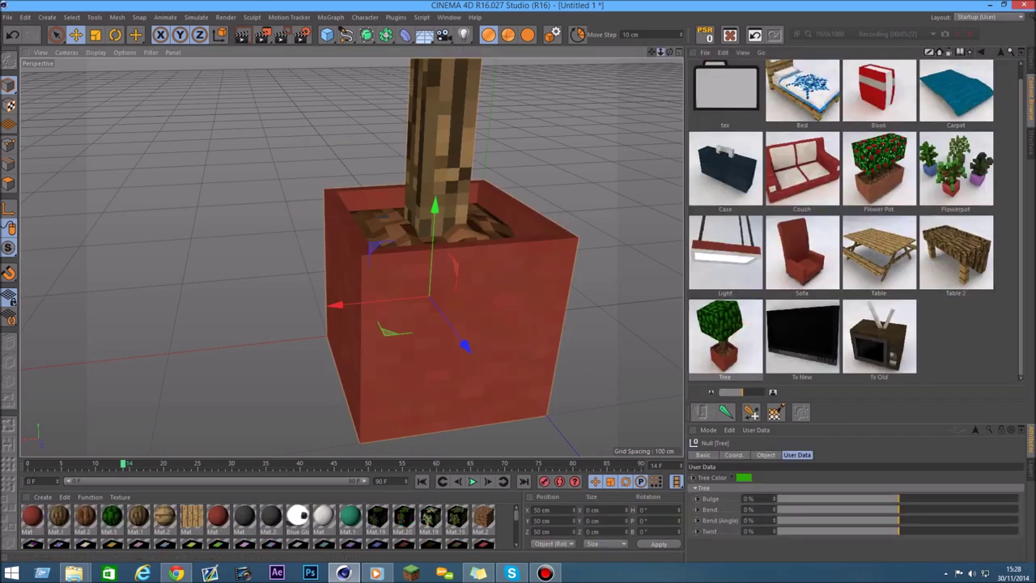
drag(670, 52, 696, 65)
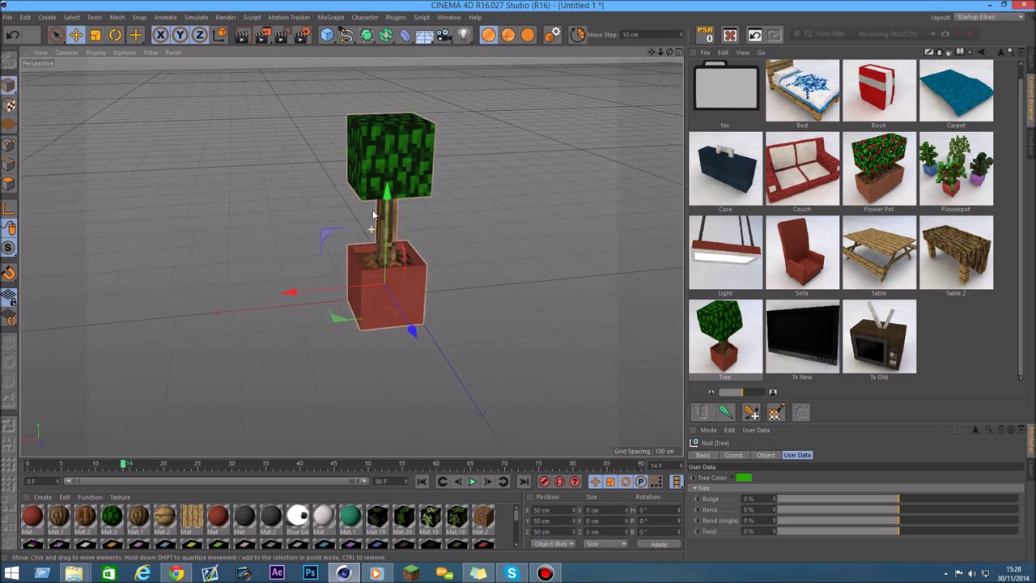
click(744, 479)
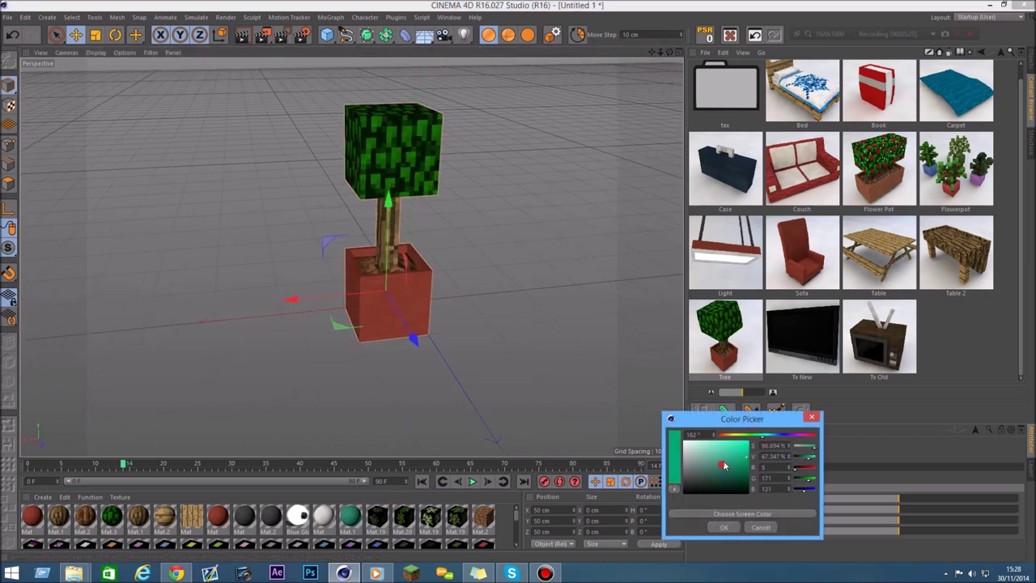
click(725, 527)
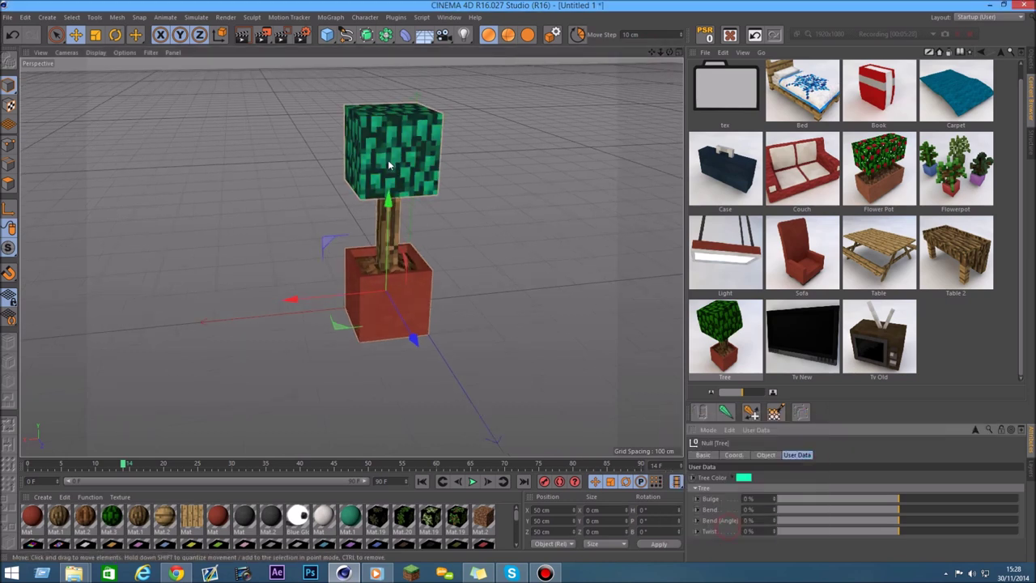
click(744, 478)
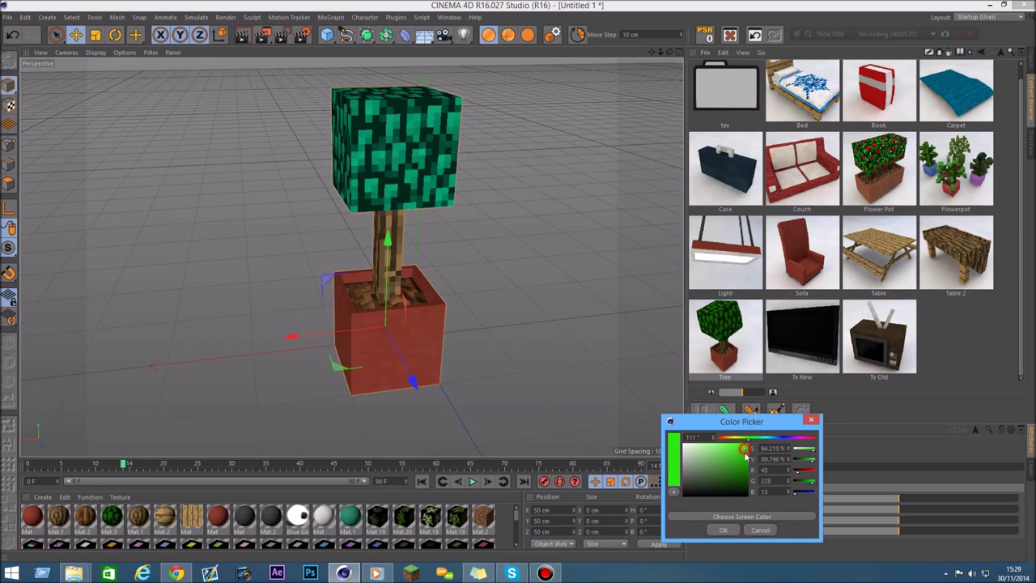
click(729, 527)
Shape the tree with Bulge 13%, Bend 12%, Bend Angle 29% and Twist -10%
mouse_move(898, 499)
mouse_down()
mouse_move(937, 499)
mouse_move(789, 499)
mouse_move(1017, 510)
mouse_move(809, 515)
mouse_move(884, 527)
mouse_move(1012, 523)
mouse_move(874, 524)
mouse_move(952, 534)
mouse_move(886, 531)
mouse_up()
mouse_move(944, 499)
mouse_down()
mouse_move(818, 502)
mouse_move(910, 498)
mouse_up()
mouse_move(850, 509)
mouse_down()
mouse_move(984, 507)
mouse_move(898, 508)
mouse_up()
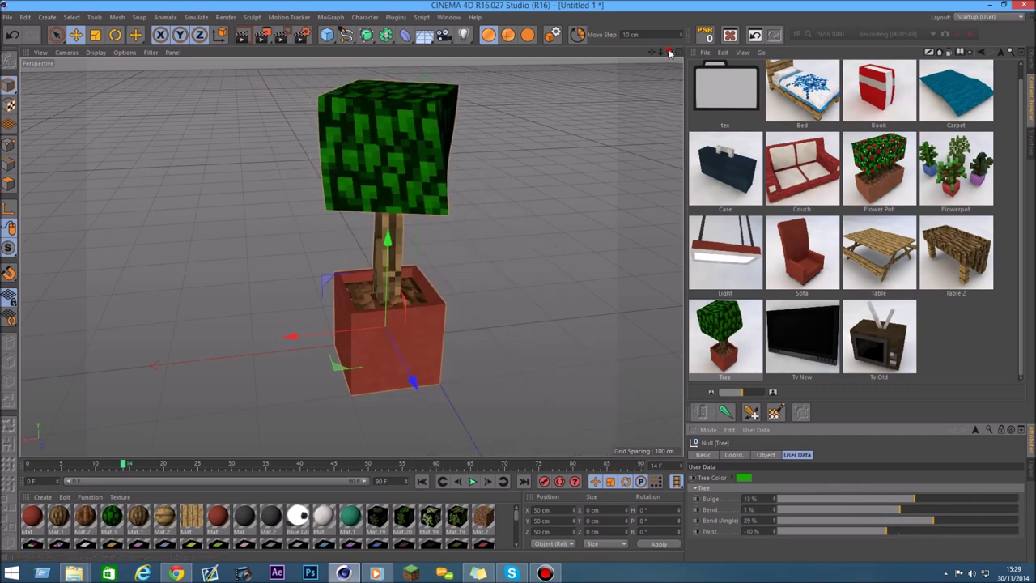
drag(670, 52, 648, 73)
mouse_move(899, 508)
mouse_down()
mouse_move(931, 509)
mouse_move(889, 506)
mouse_move(915, 495)
mouse_up()
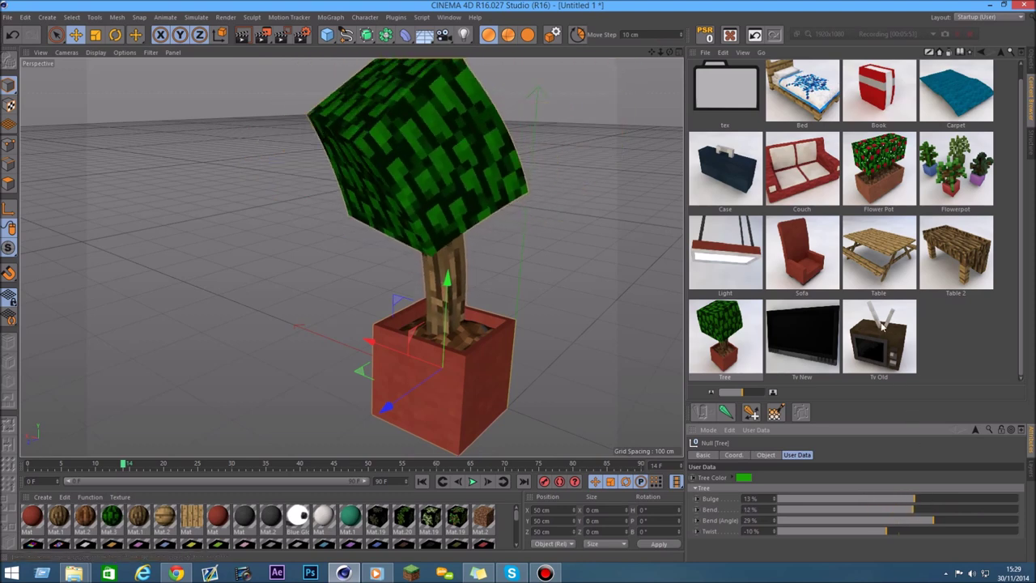
Load Tv New, delete the tree, inspect the TV, then delete it
double_click(809, 332)
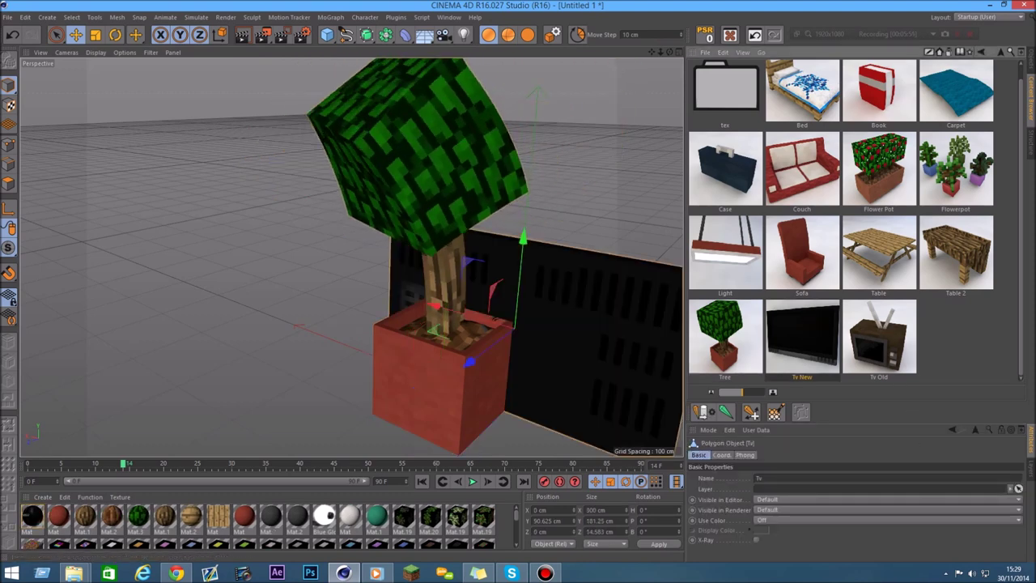
click(1003, 56)
key(Delete)
drag(661, 52, 631, 89)
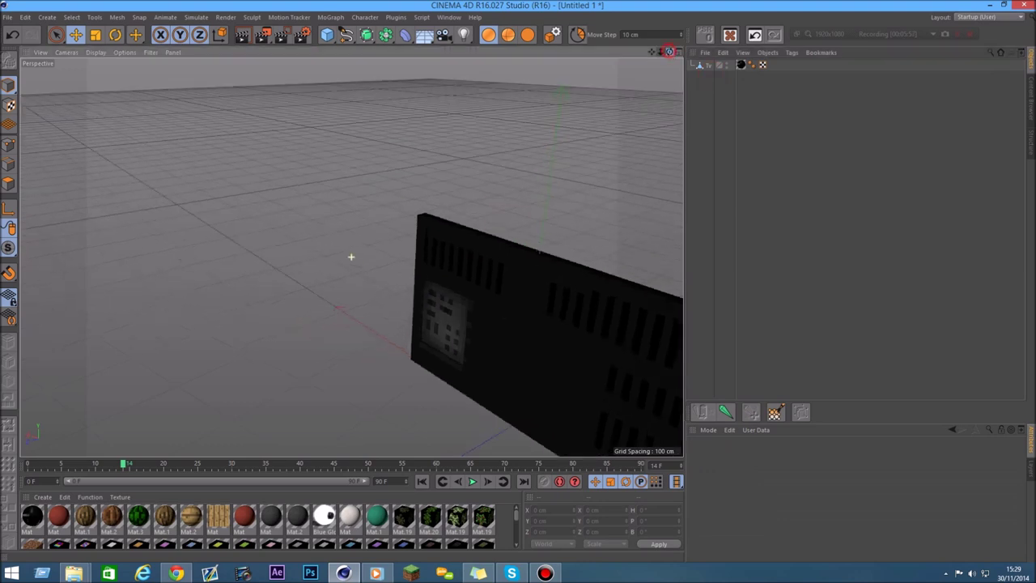
scroll(351, 257, down, 3)
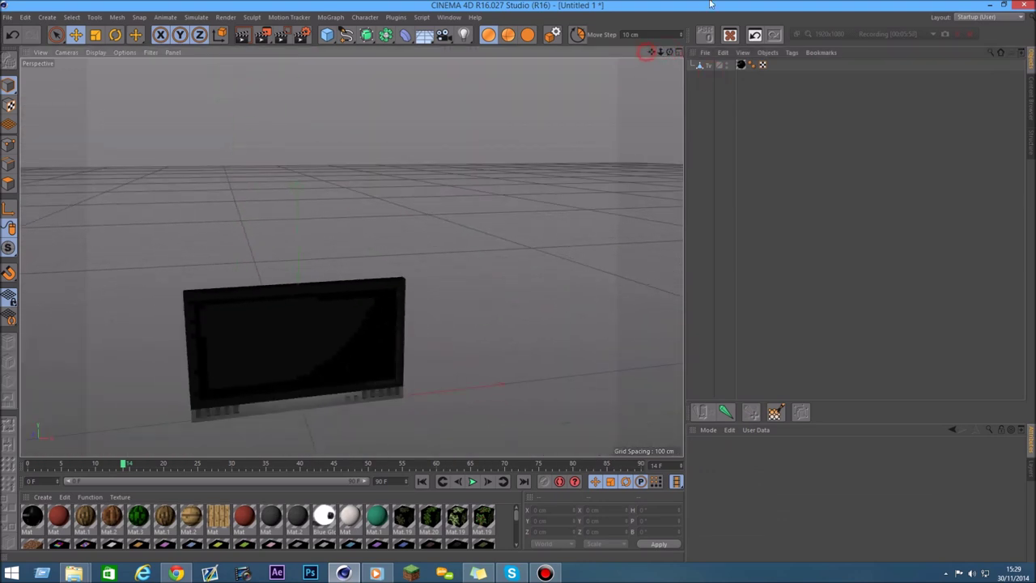
alt+middle_drag(349, 257, 473, 148)
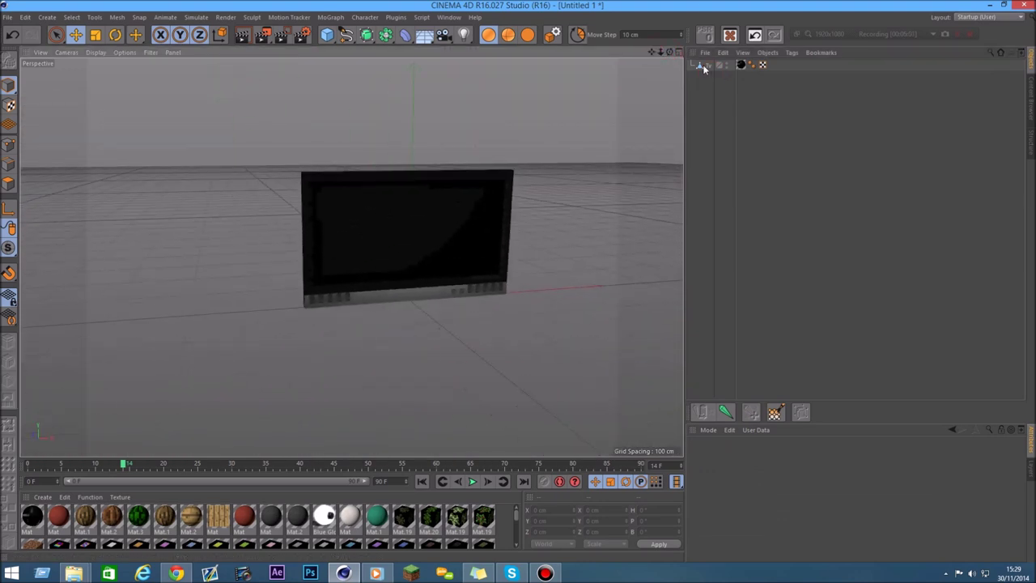
click(303, 171)
scroll(301, 168, up, 2)
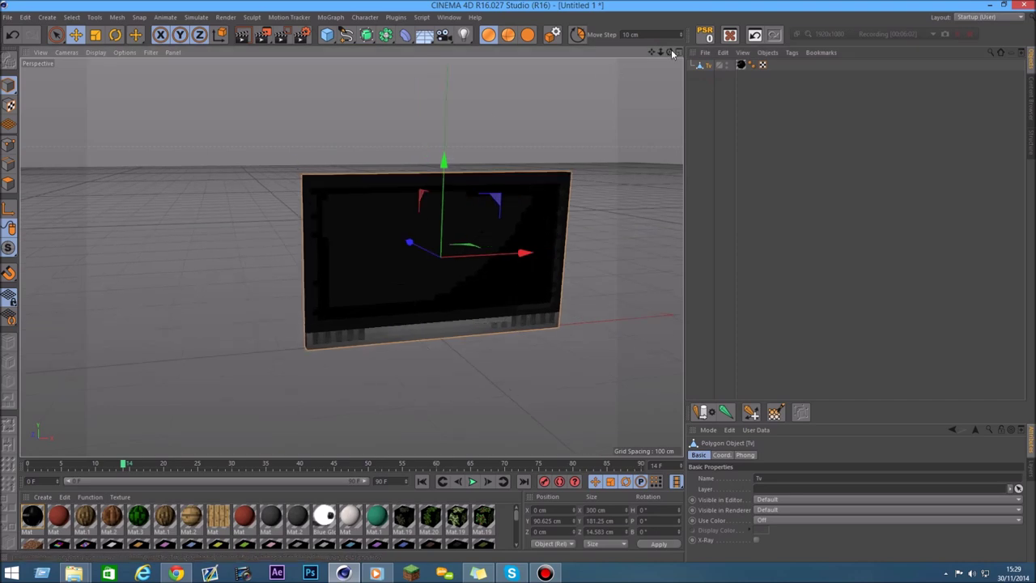
drag(671, 54, 680, 65)
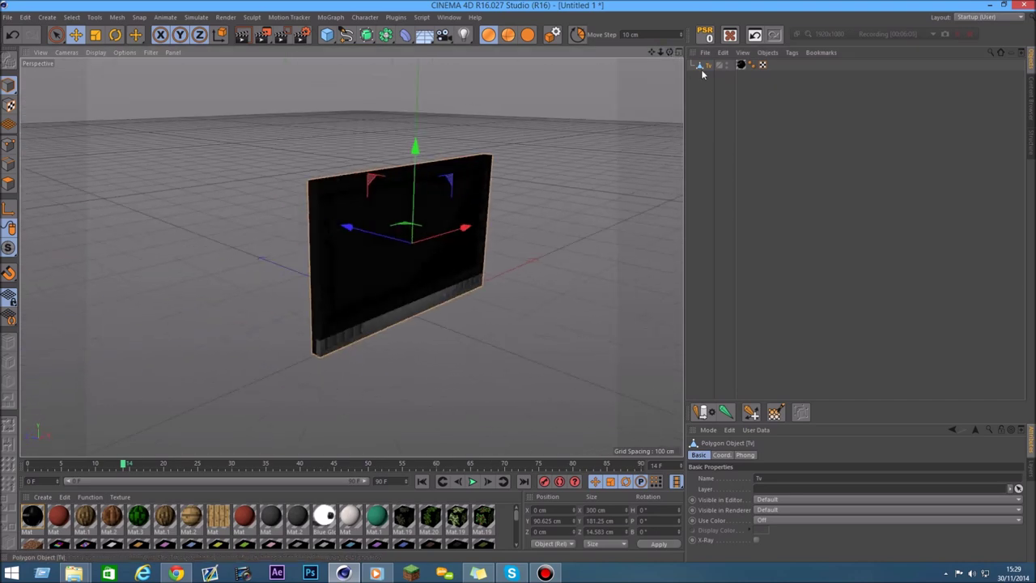
key(Delete)
key(shift+F8)
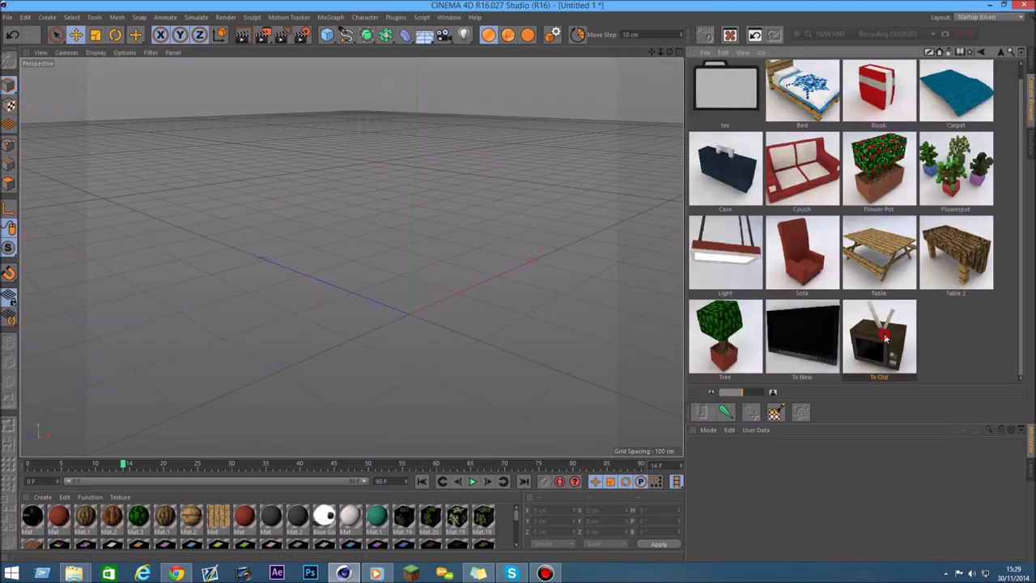
Load Tv Old and view it from a front three-quarter angle
double_click(884, 339)
drag(672, 55, 656, 57)
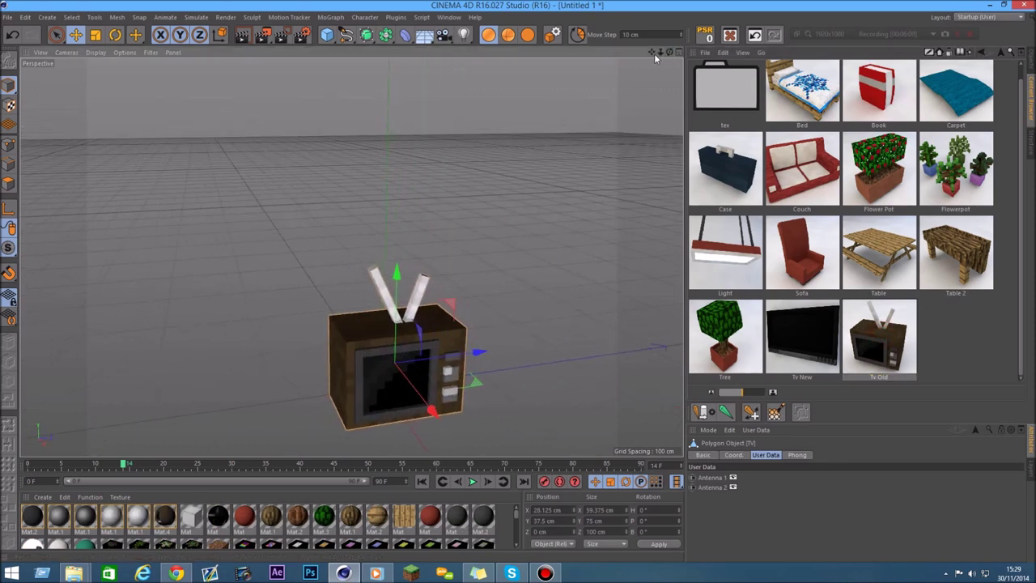
scroll(425, 207, up, 2)
scroll(425, 206, up, 2)
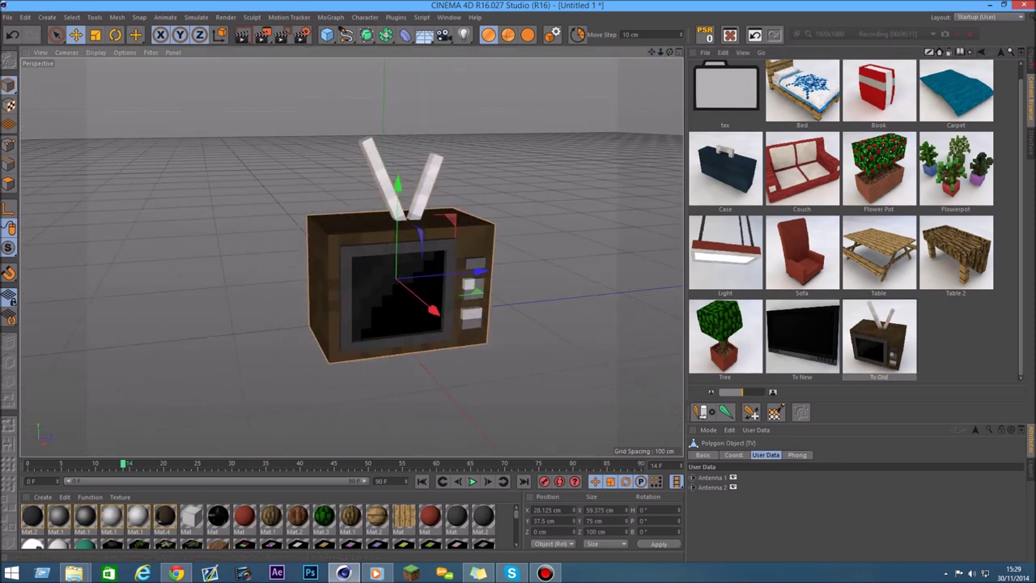
key(shift+F1)
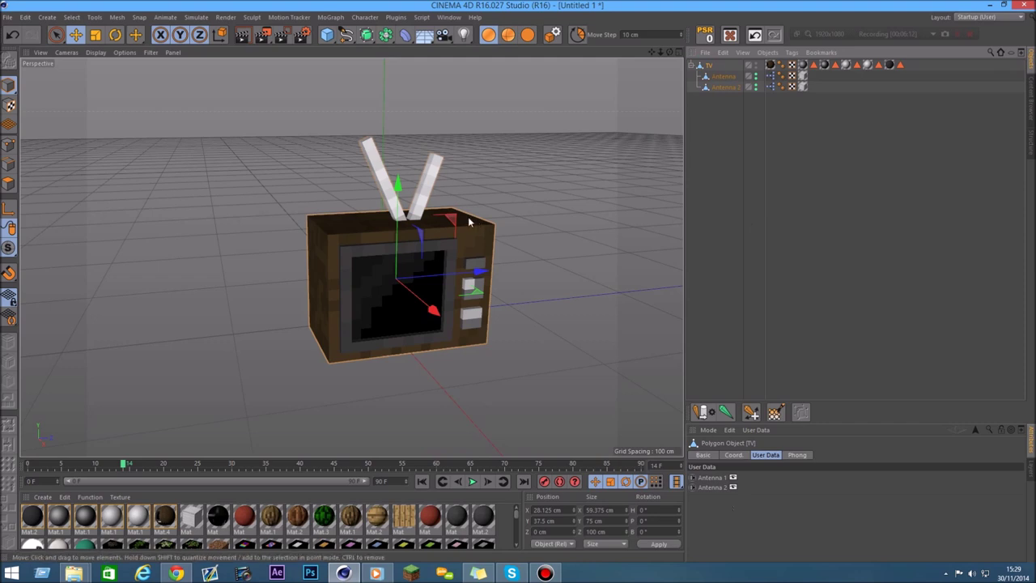
scroll(478, 224, up, 2)
Toggle Antenna 1 and Antenna 2 off and on, then delete the whole TV
click(733, 478)
click(732, 479)
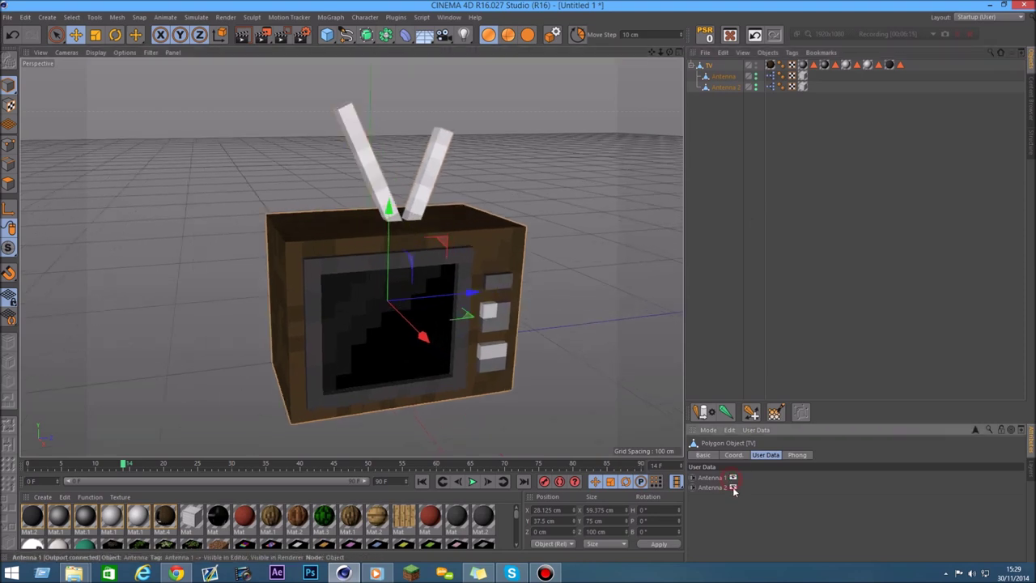
click(733, 487)
click(732, 487)
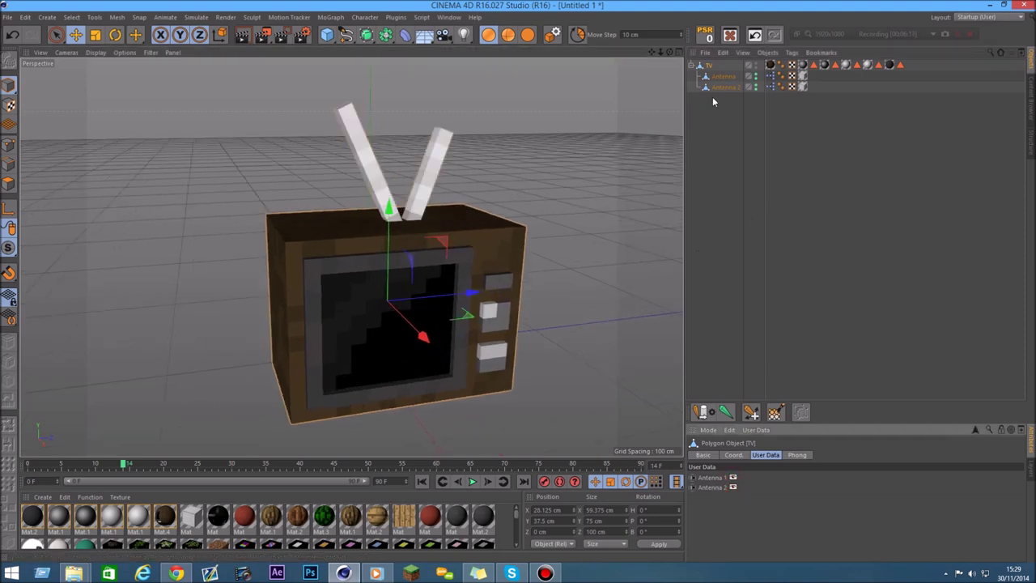
key(ctrl+a)
key(Delete)
click(1031, 103)
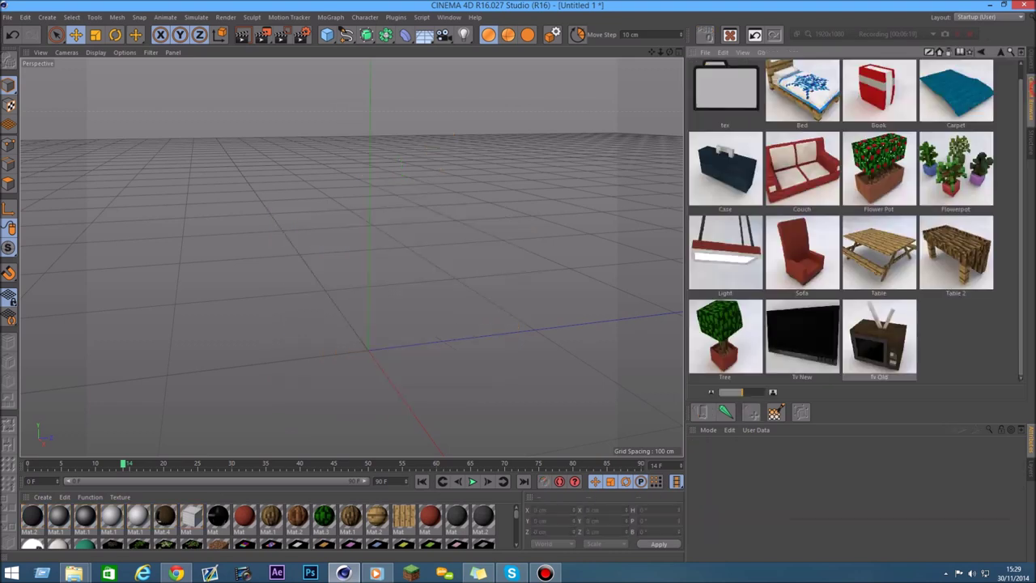
Hide the Content Browser tree view and navigate to the Outdoor models folder
click(1005, 51)
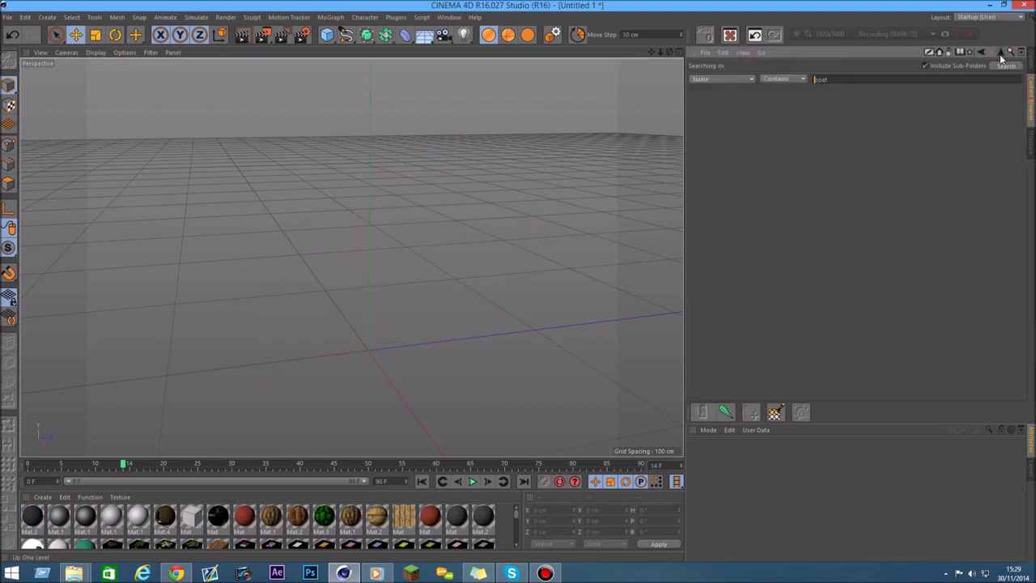
click(741, 52)
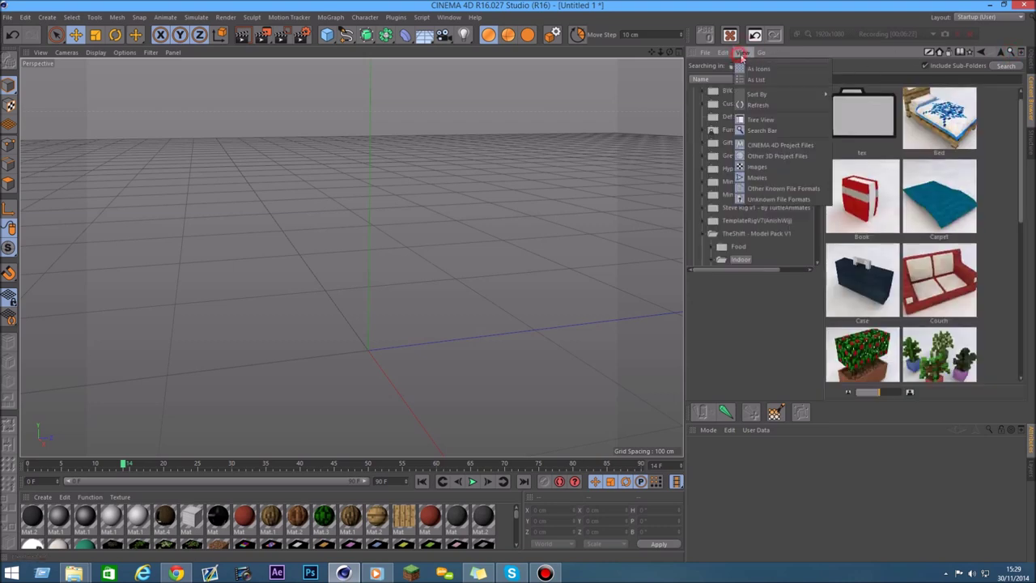
click(769, 120)
click(1002, 53)
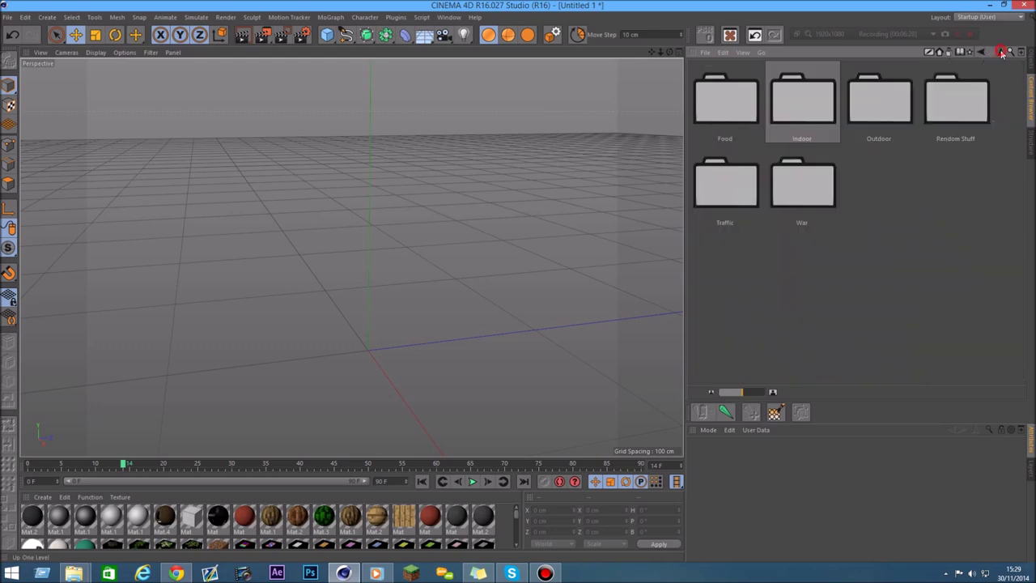
double_click(903, 98)
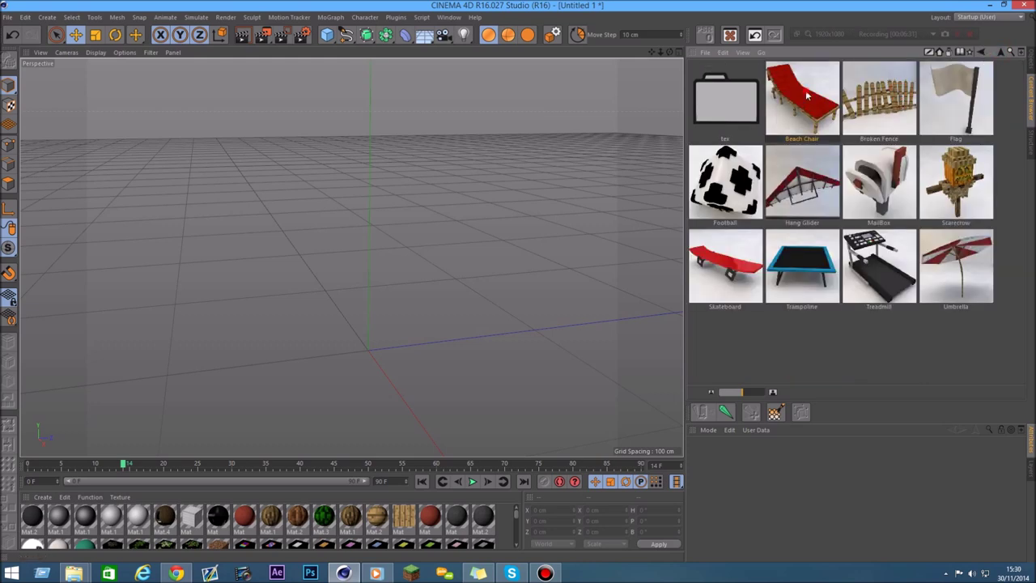
Load the Beach Chair, cycle its fabric colour through hues, then delete it
double_click(806, 96)
drag(669, 54, 664, 54)
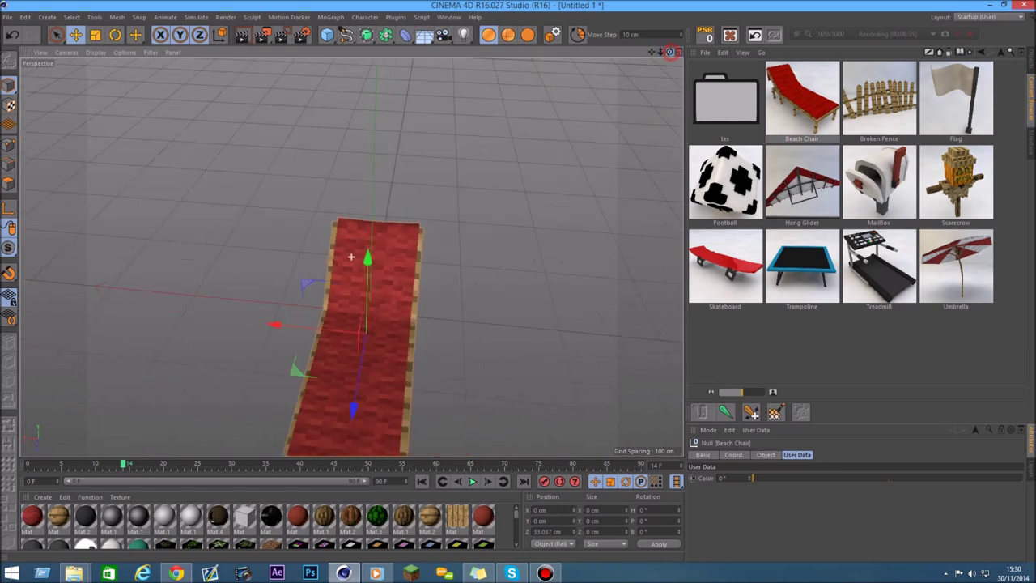
drag(664, 54, 624, 121)
scroll(226, 361, up, 3)
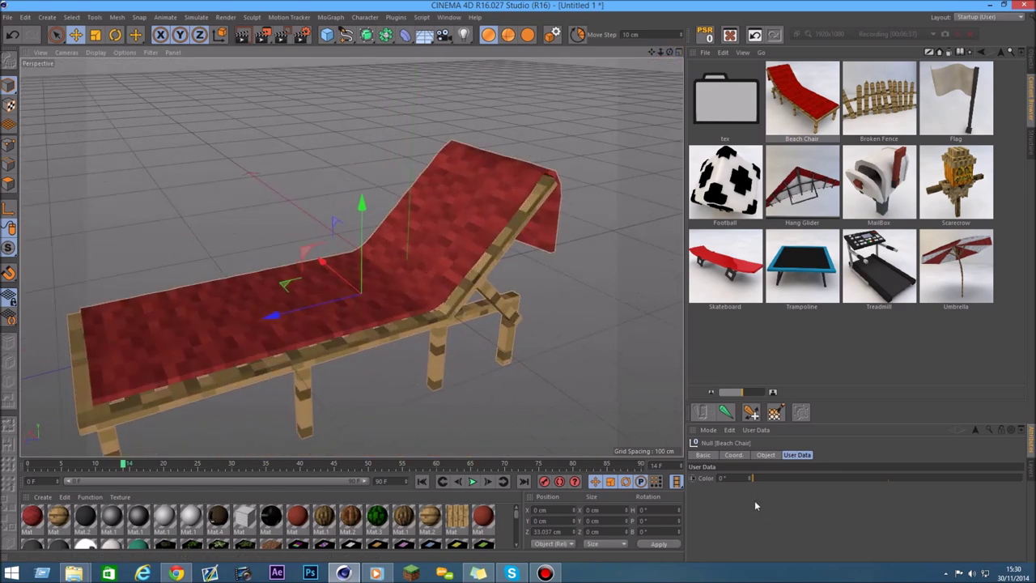
mouse_move(757, 482)
mouse_down()
mouse_move(1008, 478)
mouse_move(738, 476)
mouse_up()
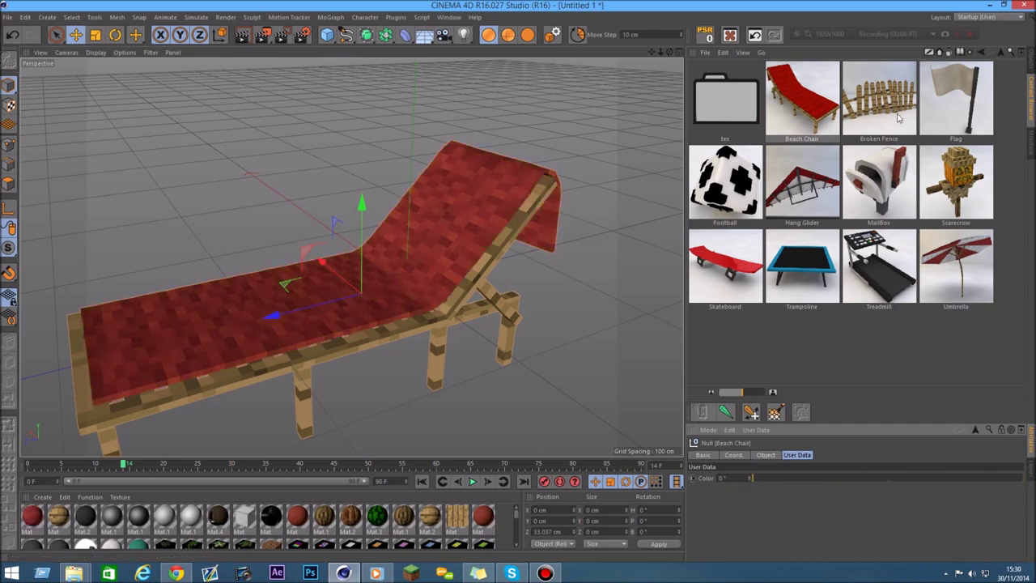
click(1032, 61)
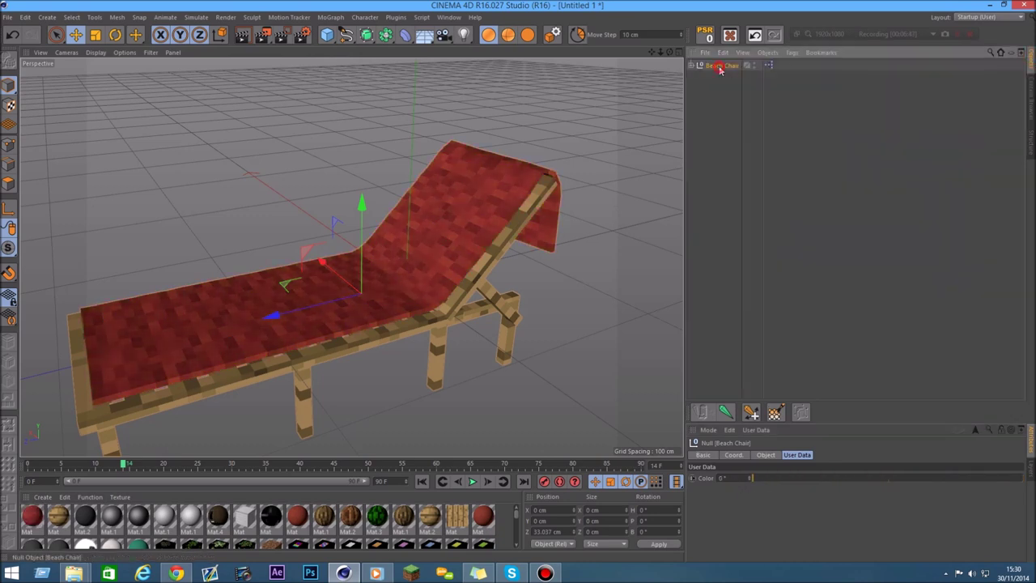
key(Delete)
click(1032, 105)
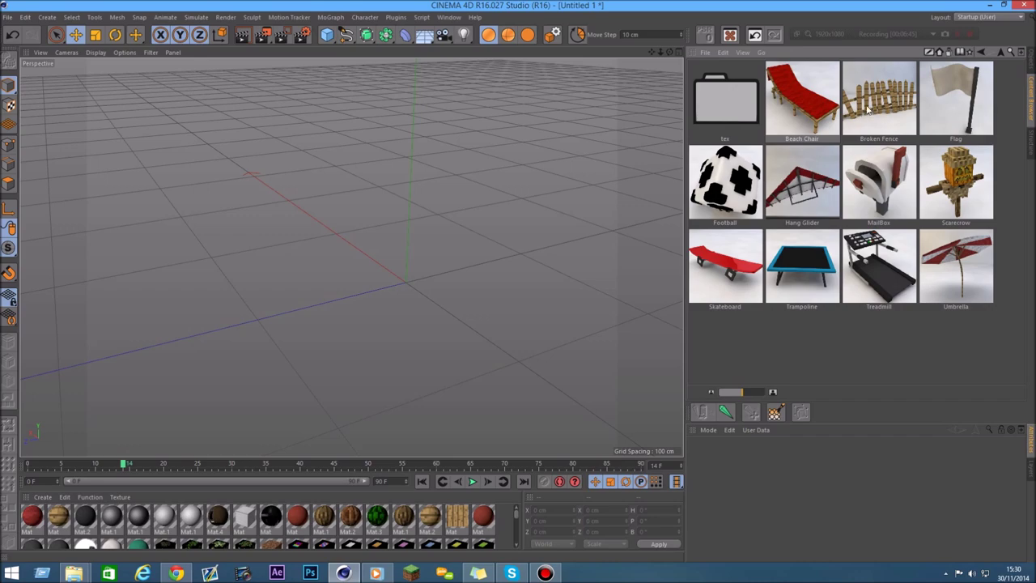
double_click(868, 101)
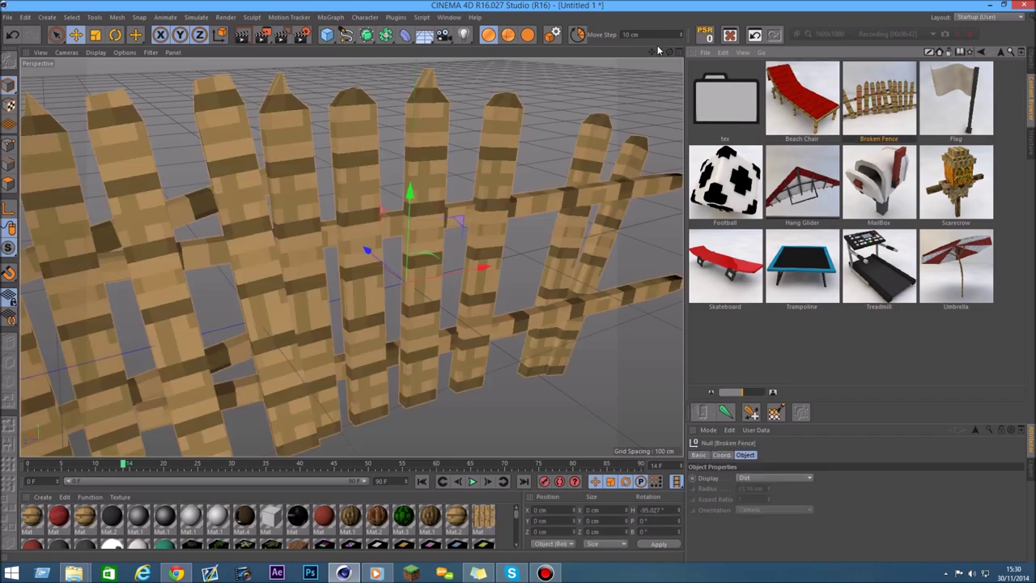
drag(660, 50, 486, 50)
alt+drag(350, 257, 350, 257)
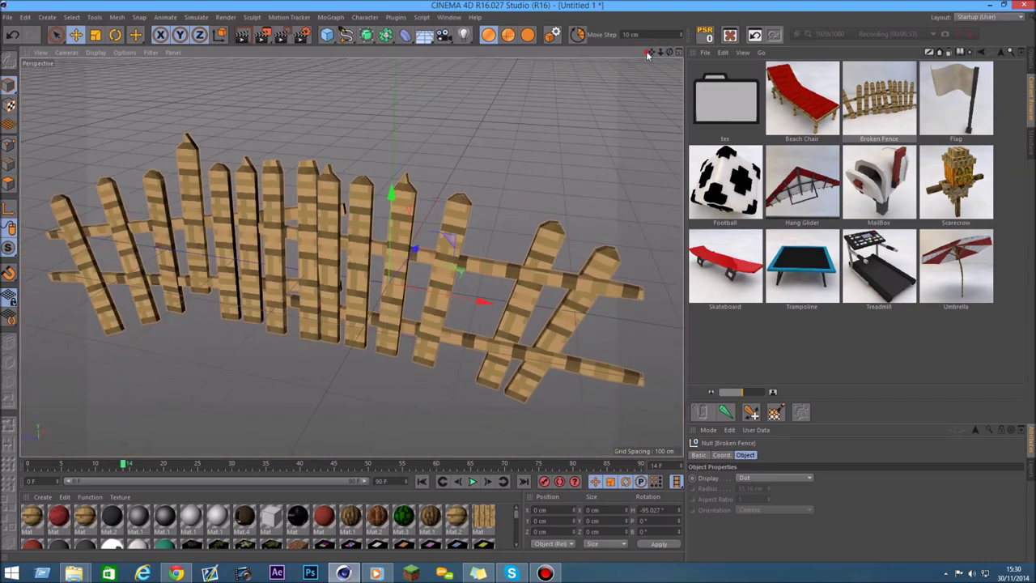
drag(669, 52, 671, 54)
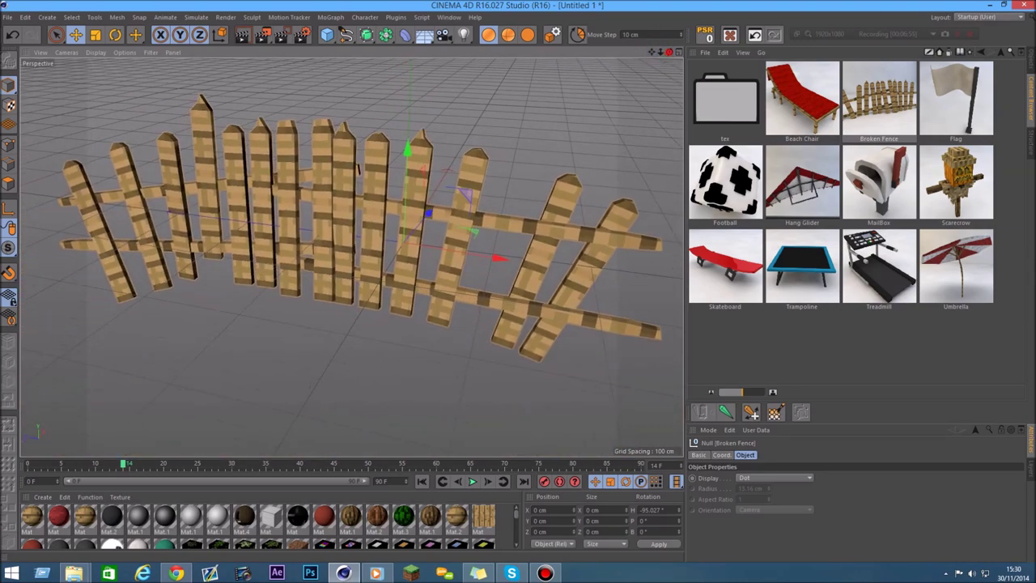
key(shift+F1)
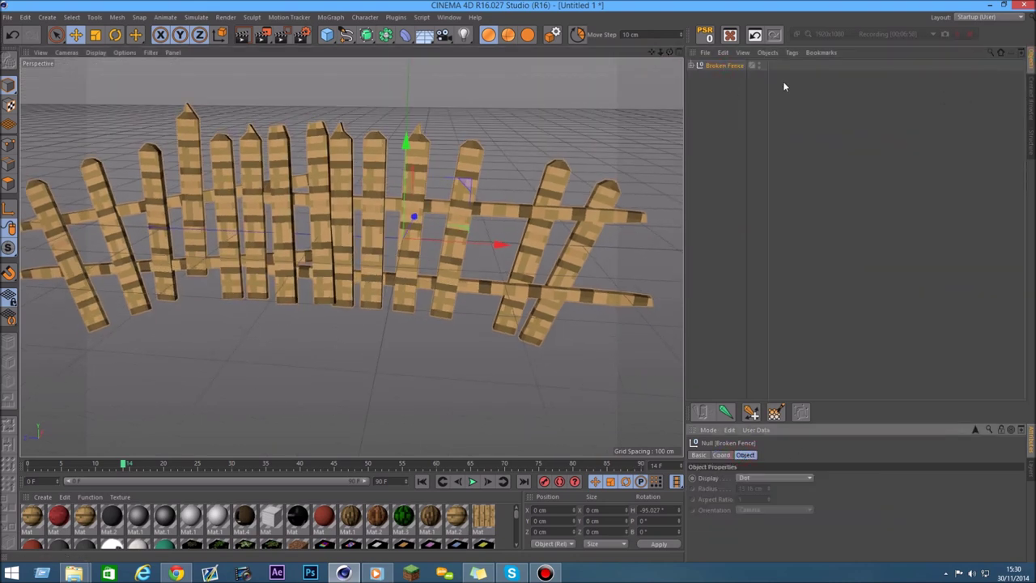
key(Delete)
key(shift+F8)
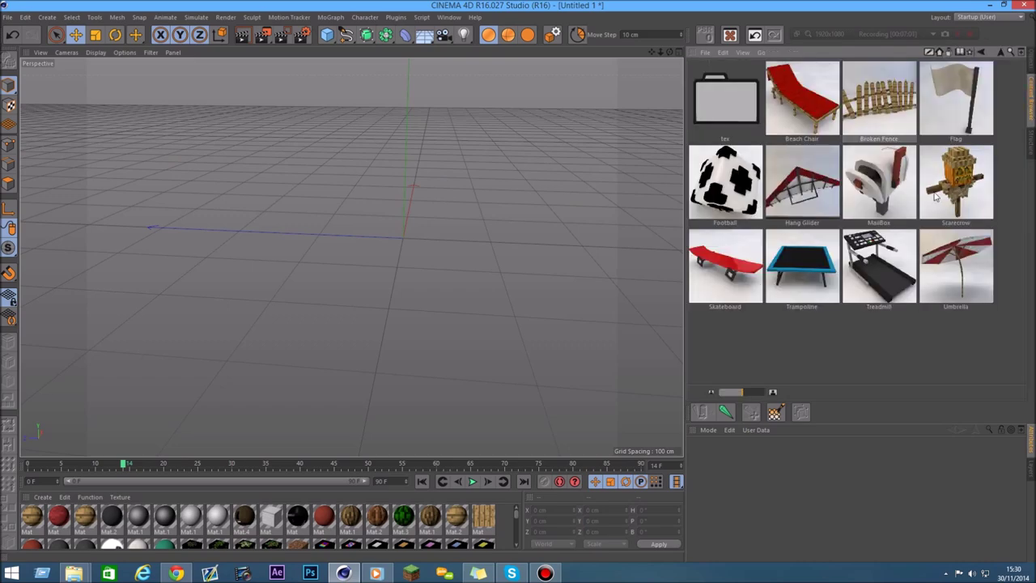
double_click(961, 102)
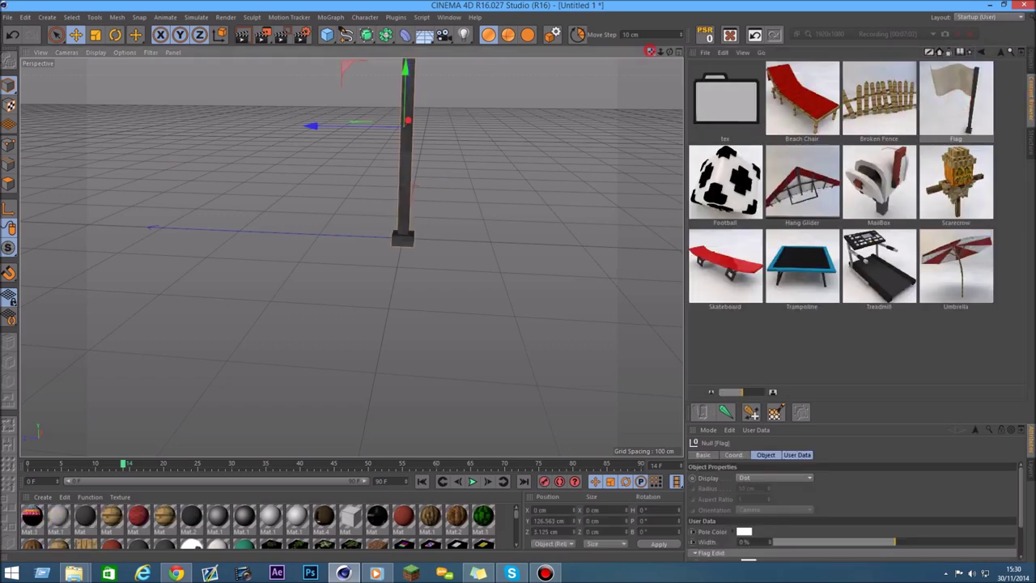
alt+drag(350, 257, 674, 351)
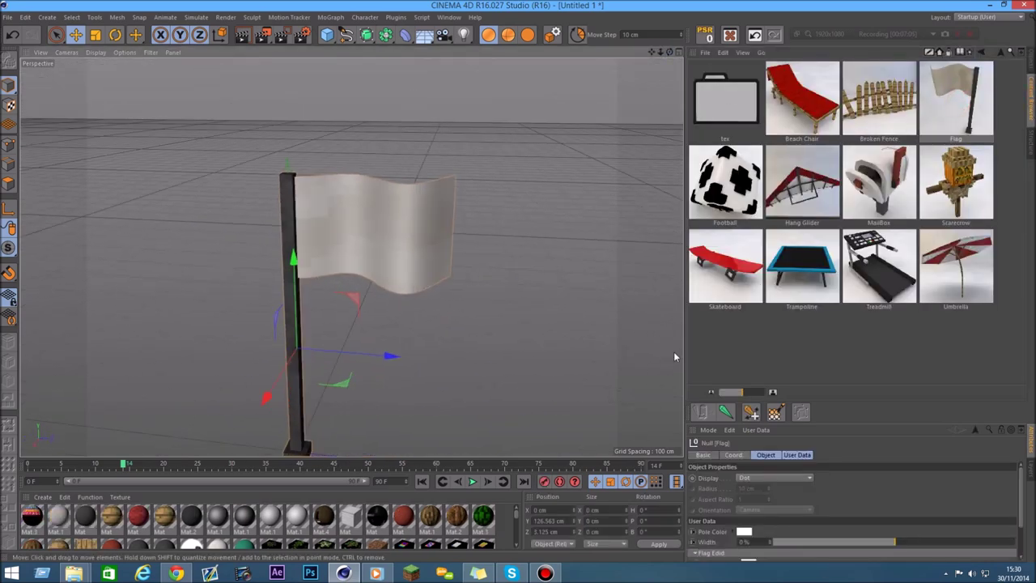
click(796, 454)
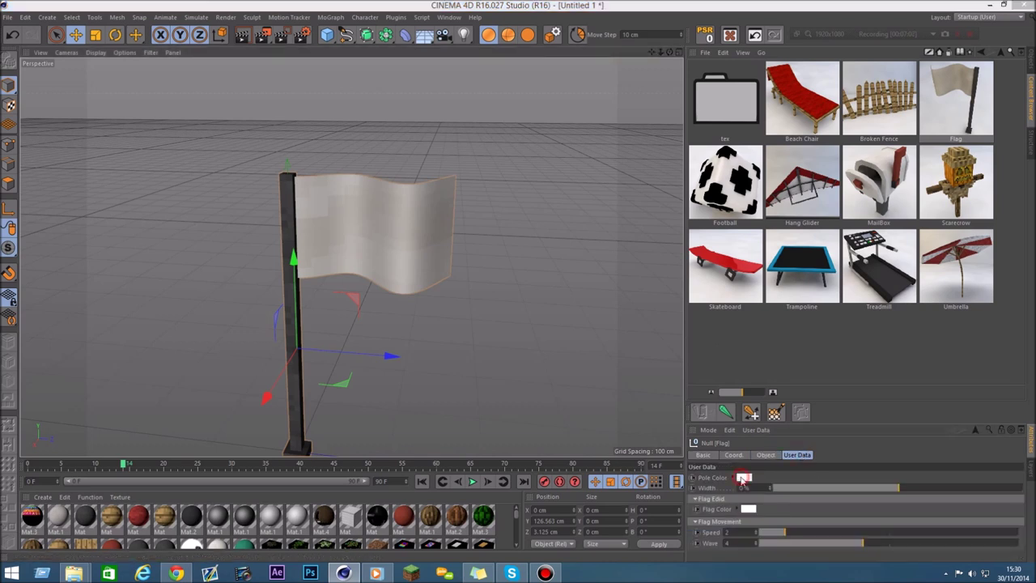
click(744, 476)
click(717, 529)
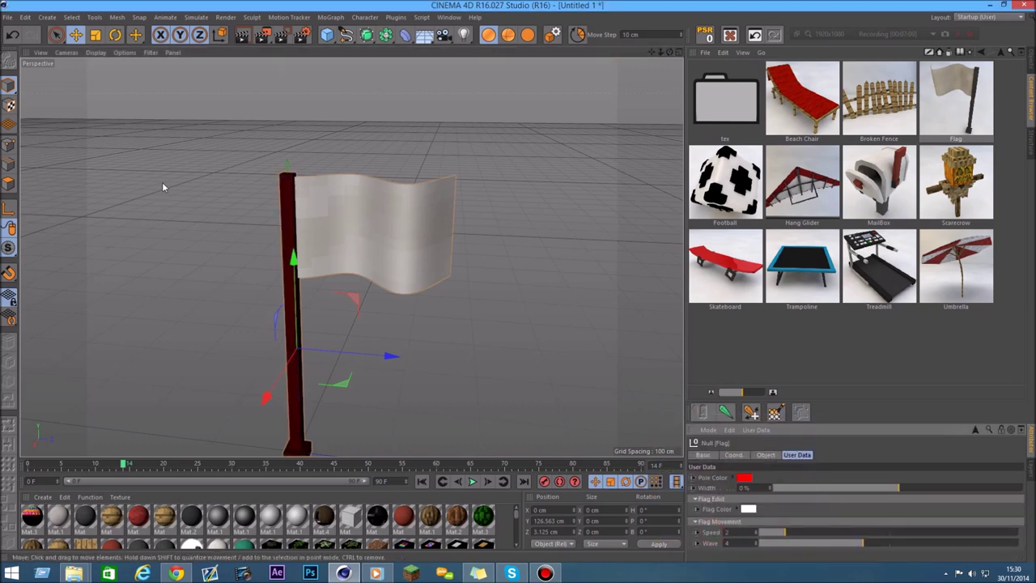
click(744, 477)
click(771, 439)
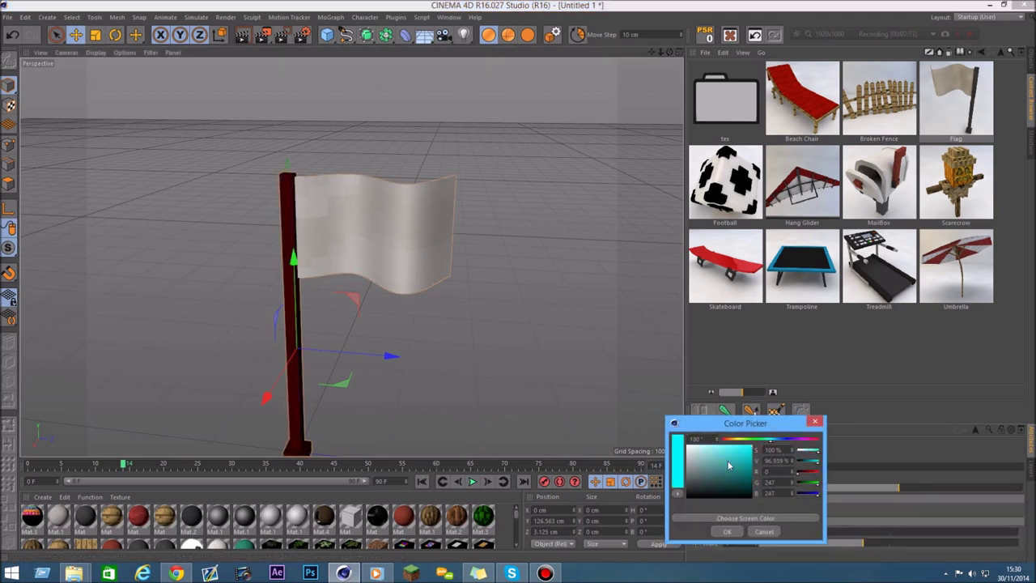
click(727, 532)
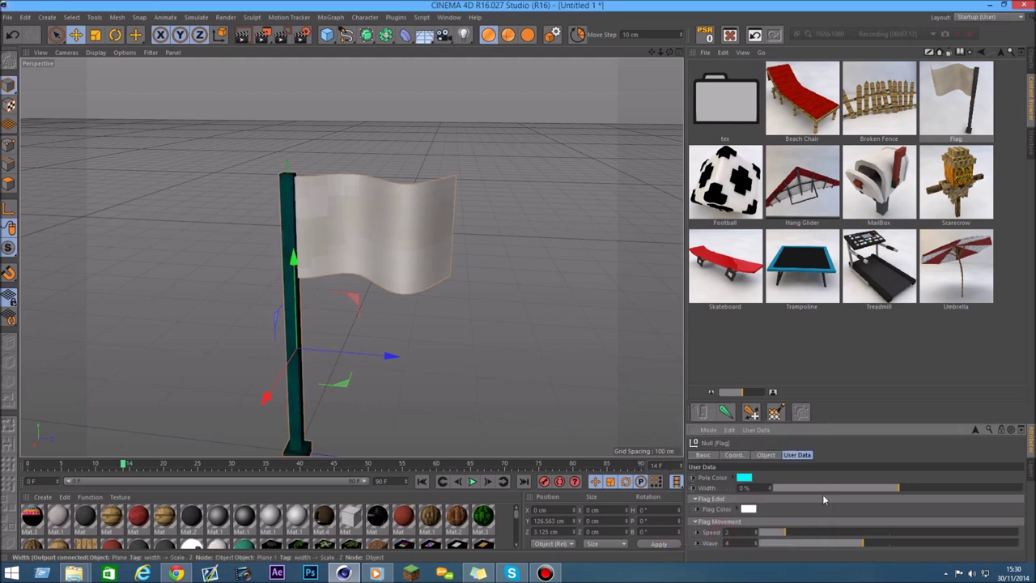
mouse_move(897, 490)
mouse_down()
mouse_move(942, 484)
mouse_move(978, 495)
mouse_move(715, 505)
mouse_move(1028, 499)
mouse_up()
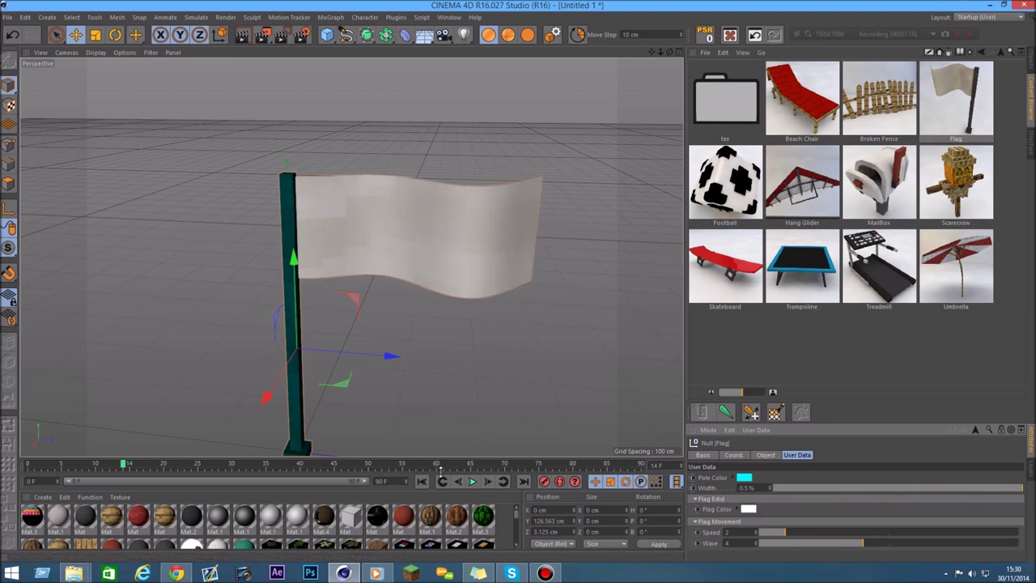
click(470, 483)
mouse_move(421, 259)
alt+mouse_down()
mouse_move(351, 256)
mouse_move(454, 267)
alt+mouse_up()
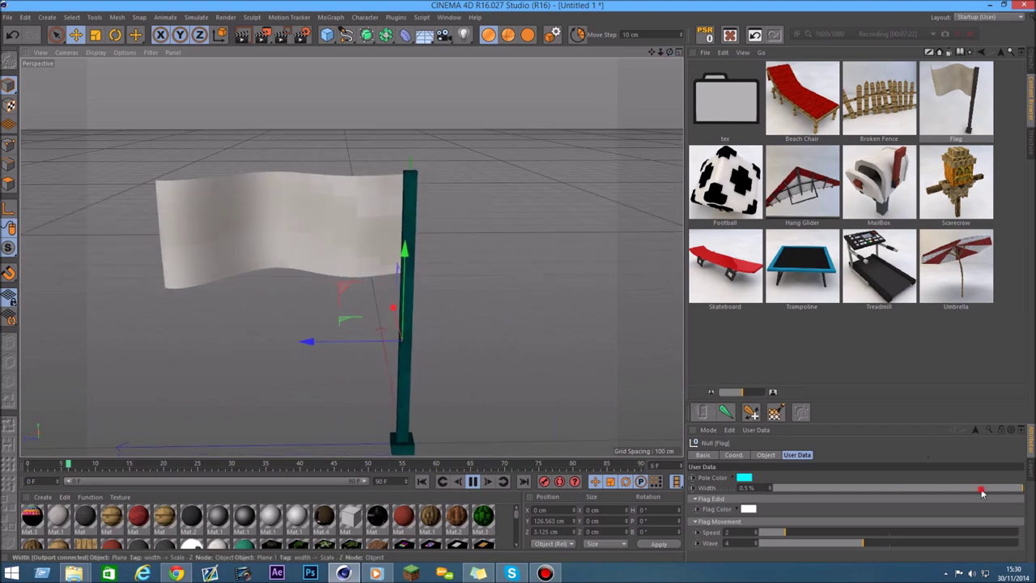
click(909, 489)
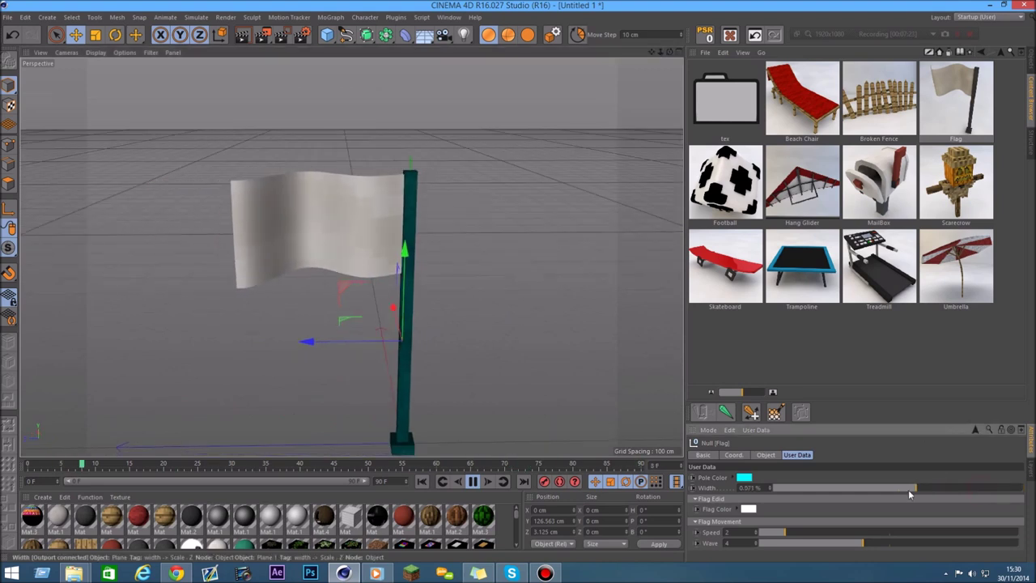
click(748, 509)
click(762, 458)
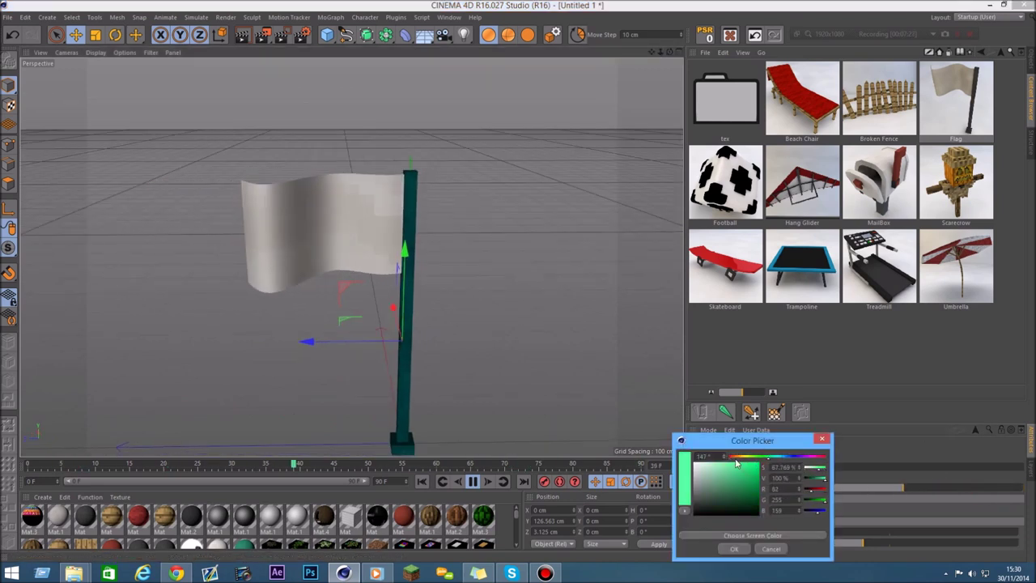
click(730, 550)
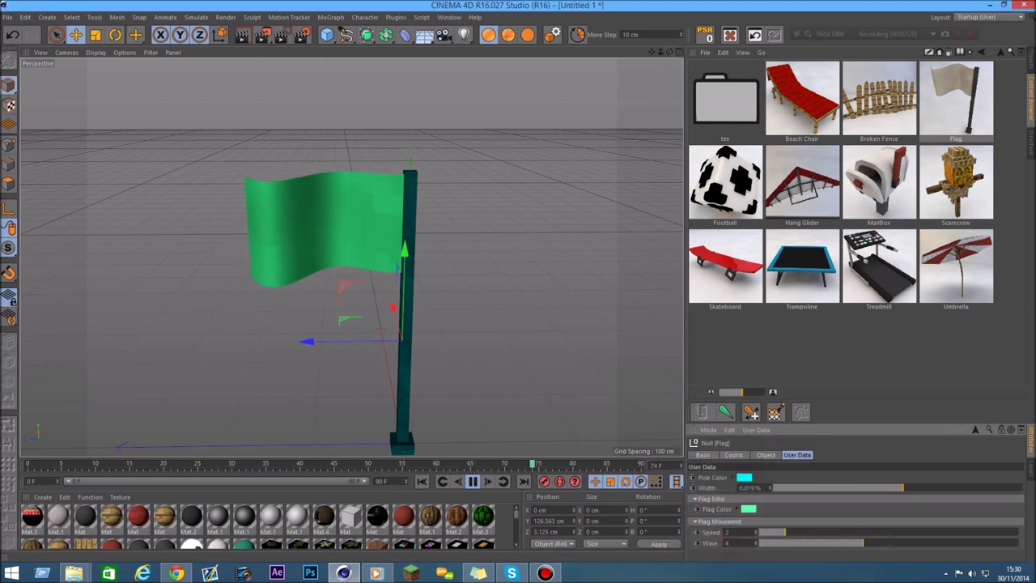
drag(785, 532, 816, 536)
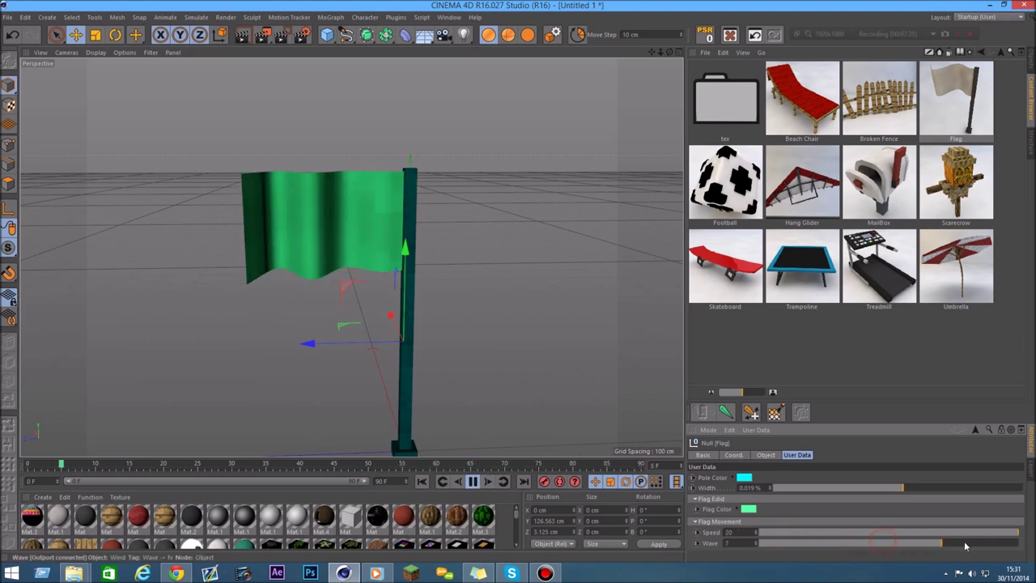
mouse_move(792, 548)
mouse_down()
mouse_move(783, 544)
mouse_move(807, 542)
mouse_up()
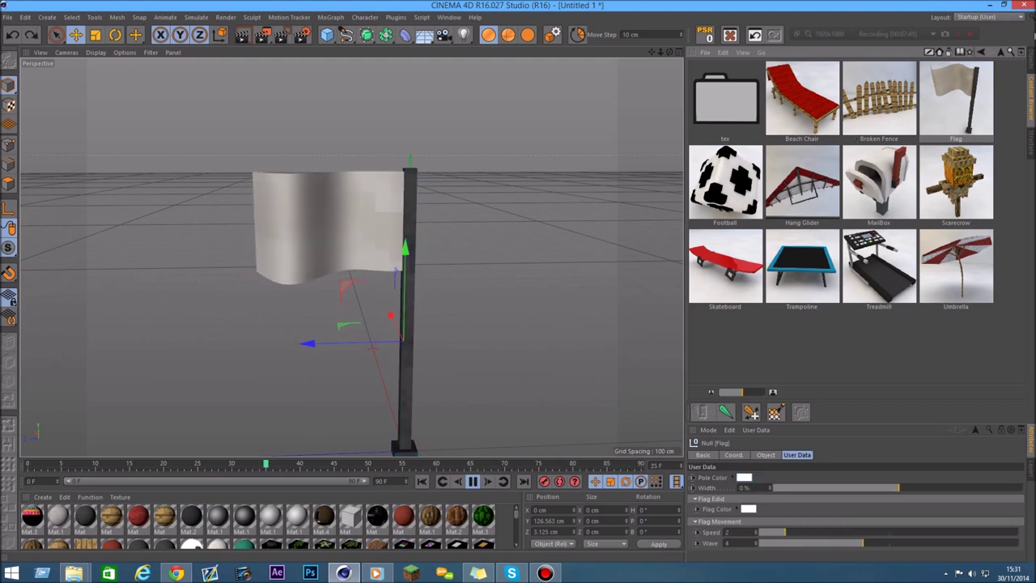
click(1031, 101)
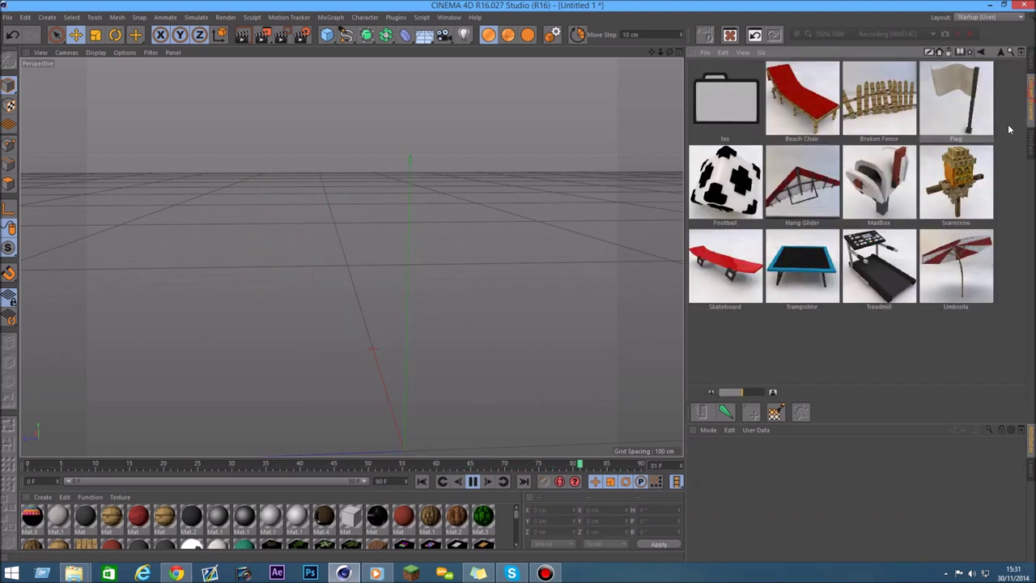
Load the Football and set Color 1 green and Color 2 cyan, then undo
double_click(732, 187)
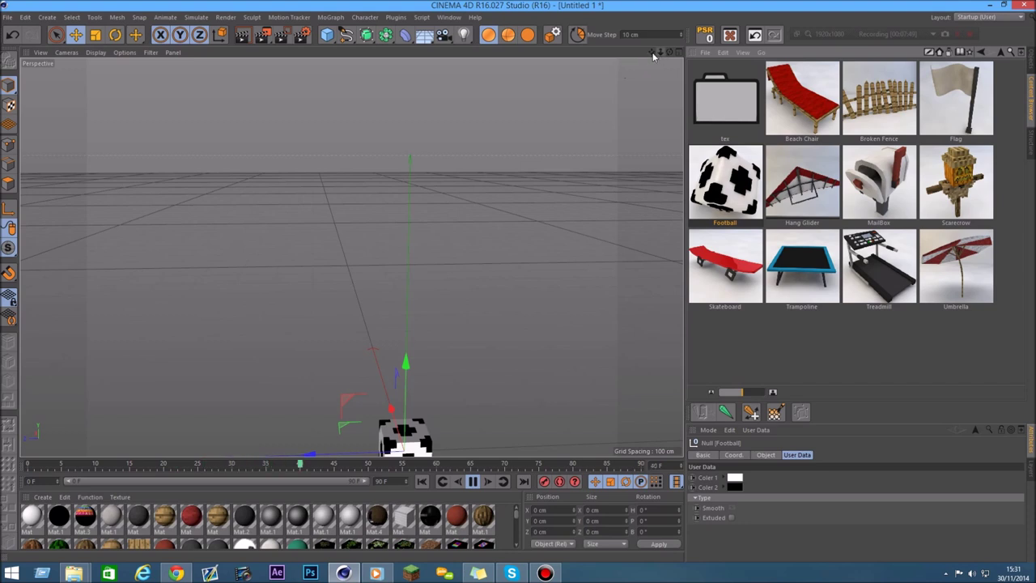
drag(653, 55, 500, 369)
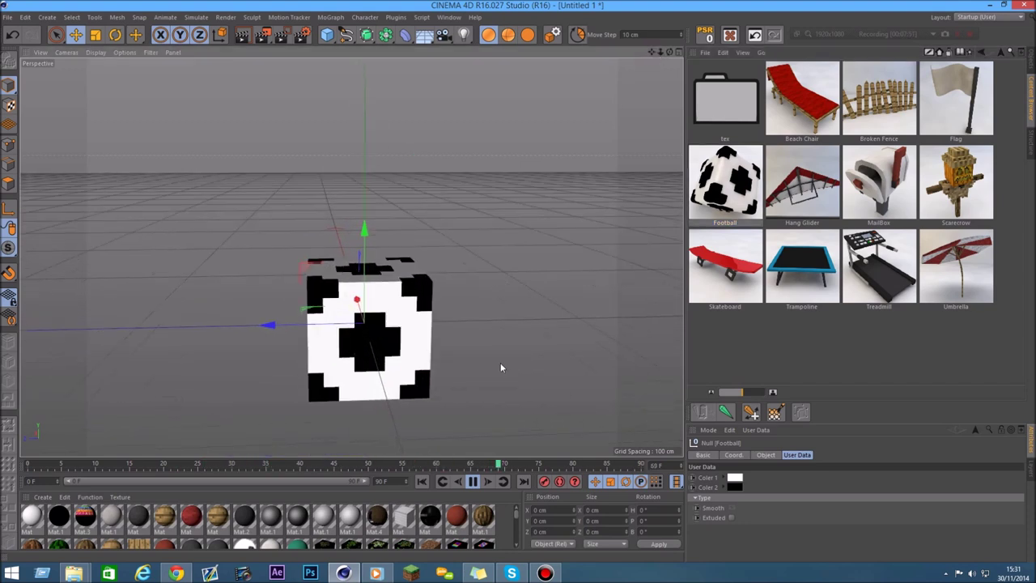
click(806, 456)
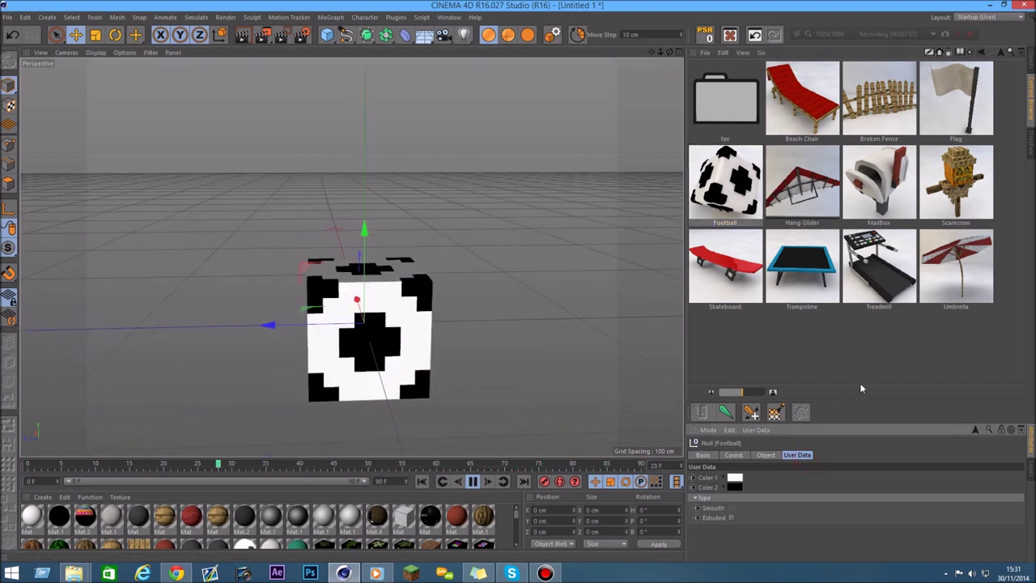
drag(866, 374, 865, 306)
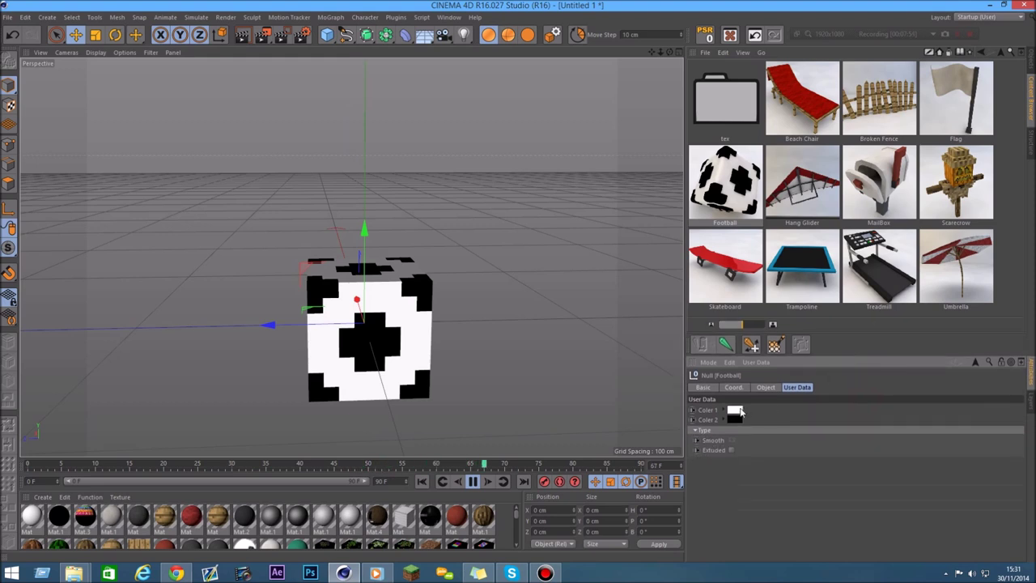
click(735, 410)
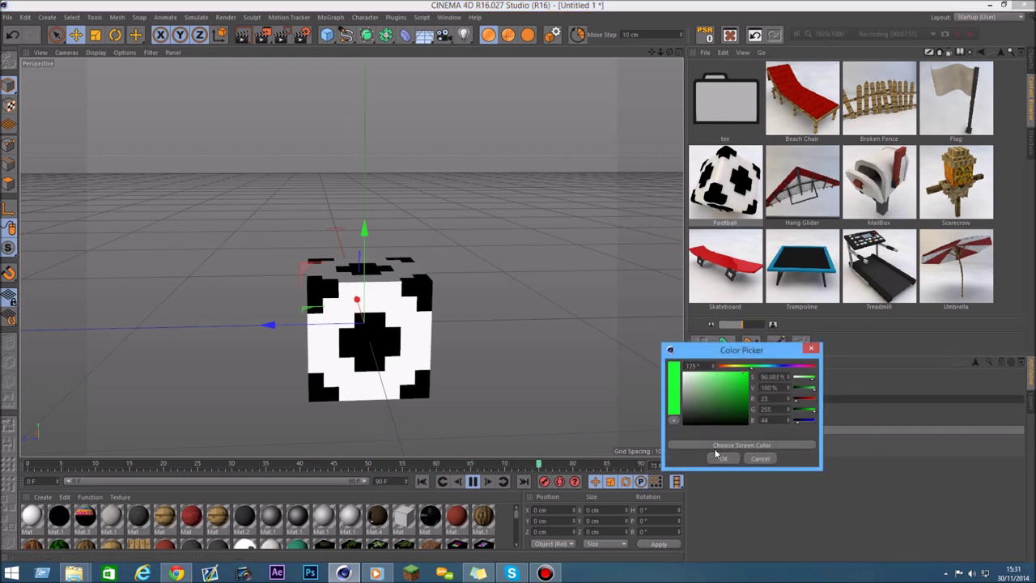
click(718, 457)
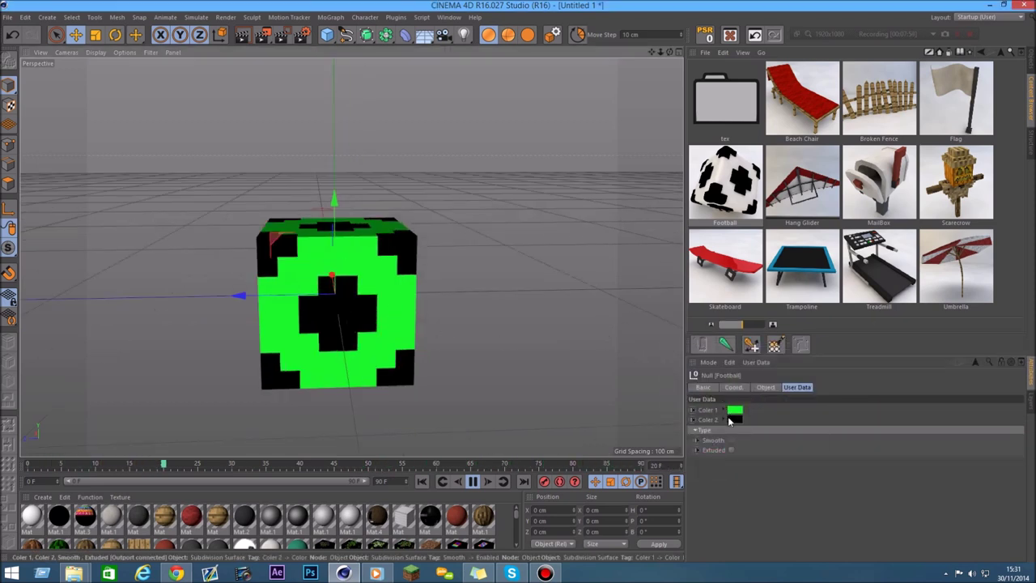
click(734, 419)
click(756, 381)
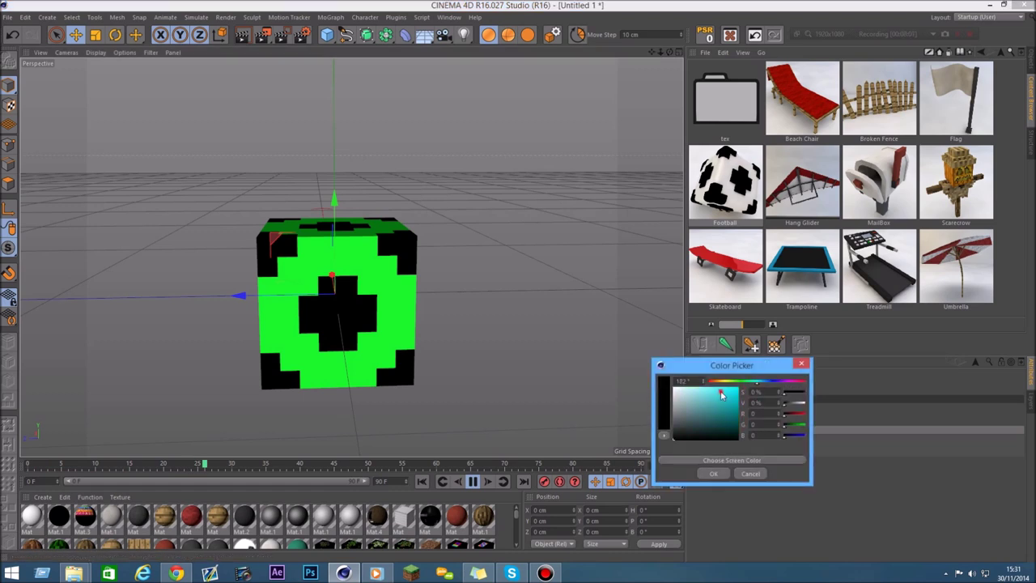
click(711, 476)
key(ctrl+z)
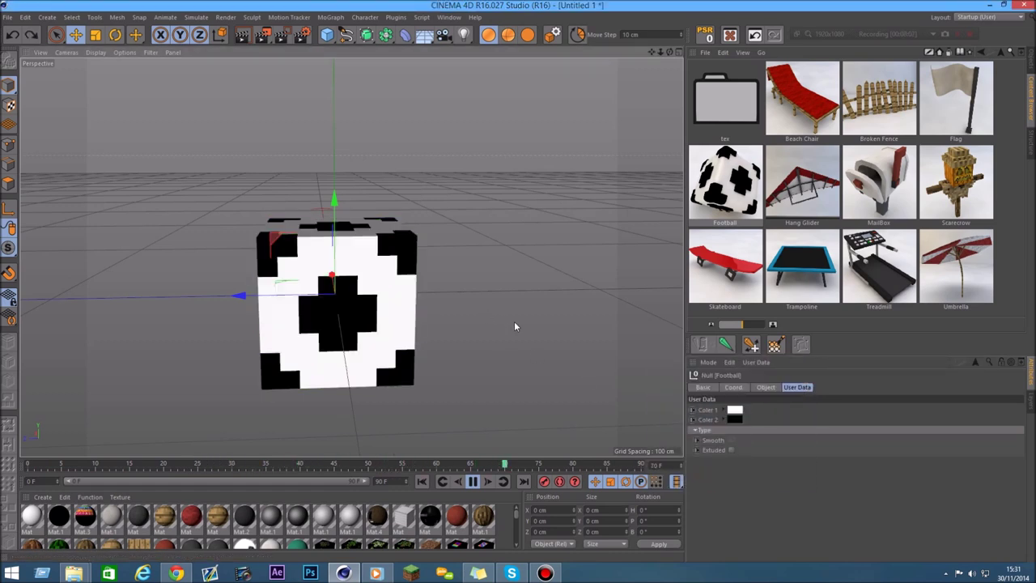
Toggle the Football's Smooth and Extruded options, then delete the object
click(733, 440)
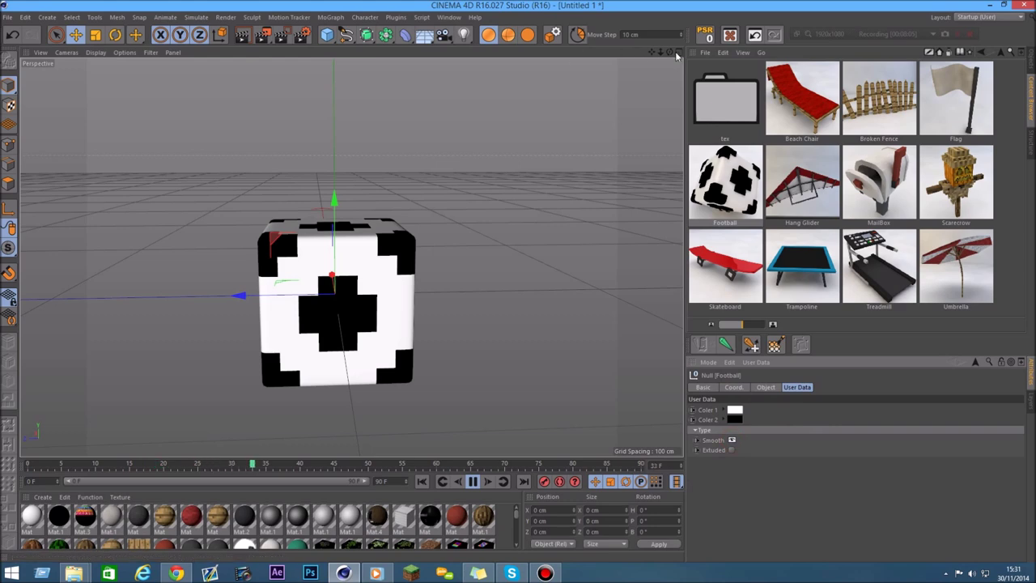
drag(676, 54, 523, 301)
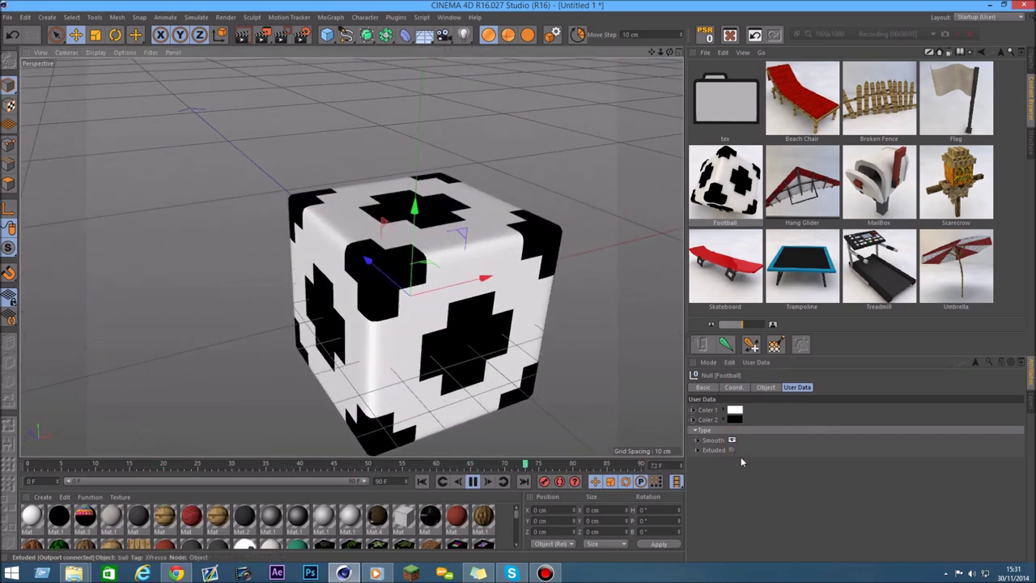
click(731, 451)
drag(669, 54, 736, 428)
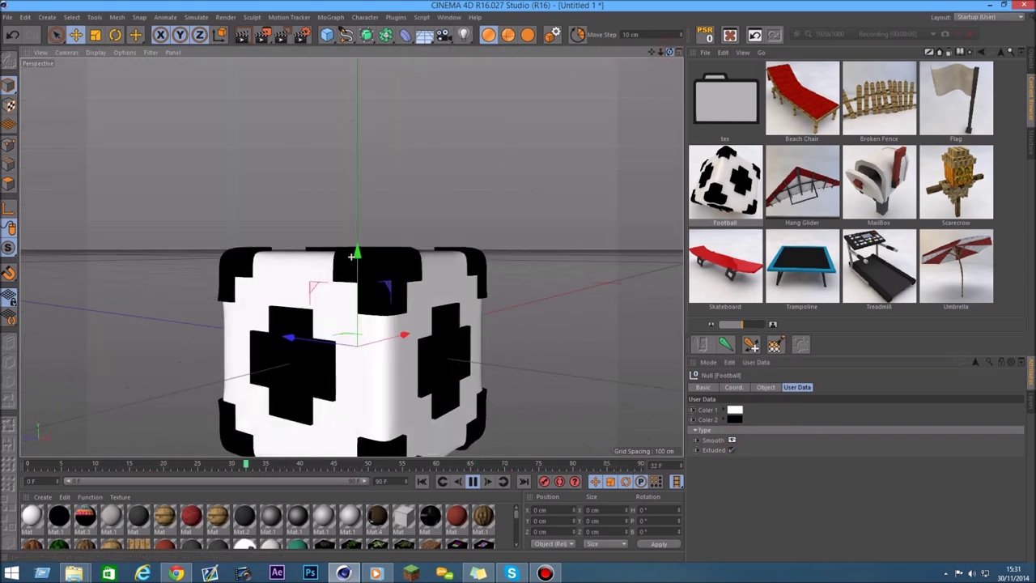
click(732, 442)
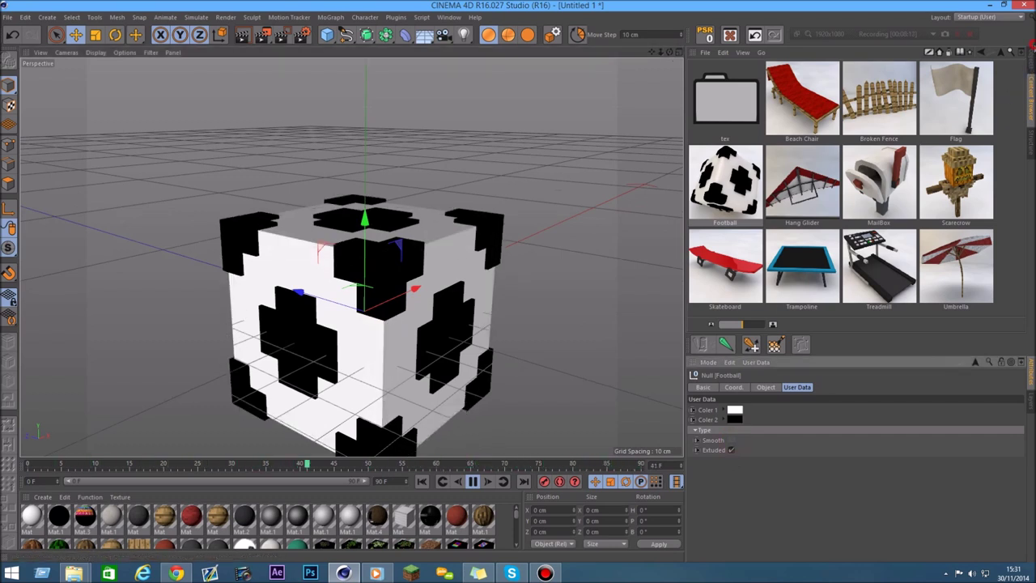
key(shift+F1)
key(Delete)
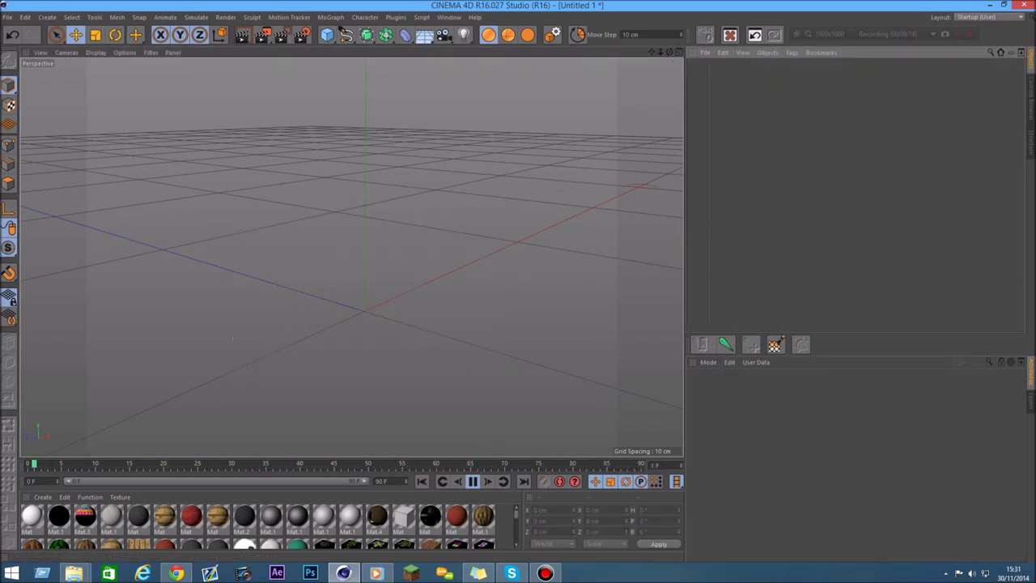
Load the Hang Glider and set its colour hue to 15° for a brown frame
key(shift+F8)
double_click(801, 192)
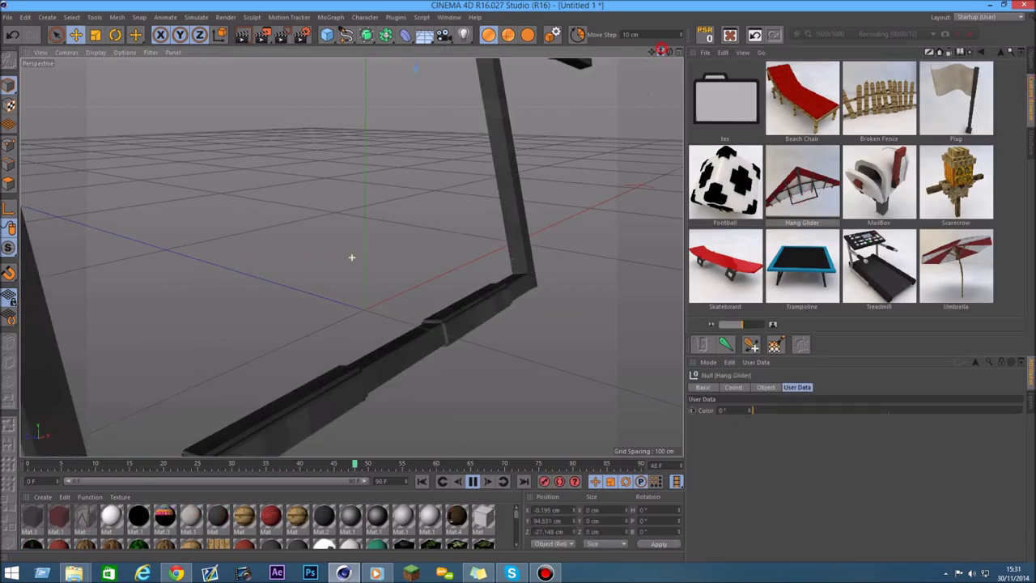
scroll(351, 258, down, 3)
scroll(352, 257, down, 3)
scroll(352, 258, down, 3)
scroll(351, 257, down, 2)
mouse_move(669, 52)
mouse_down()
mouse_move(351, 257)
mouse_move(344, 188)
mouse_up()
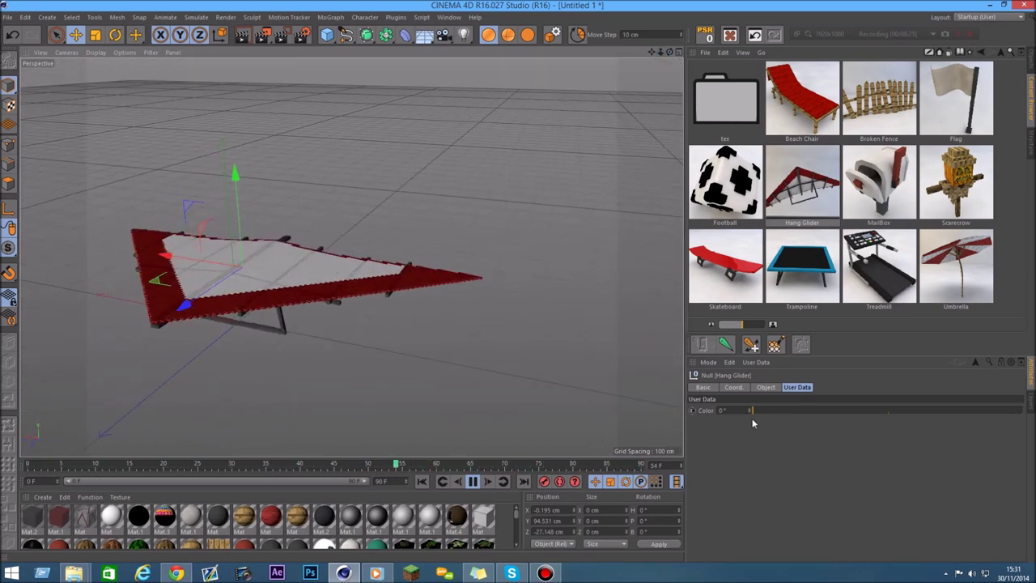
mouse_move(758, 411)
mouse_down()
mouse_move(980, 392)
mouse_move(857, 394)
mouse_up()
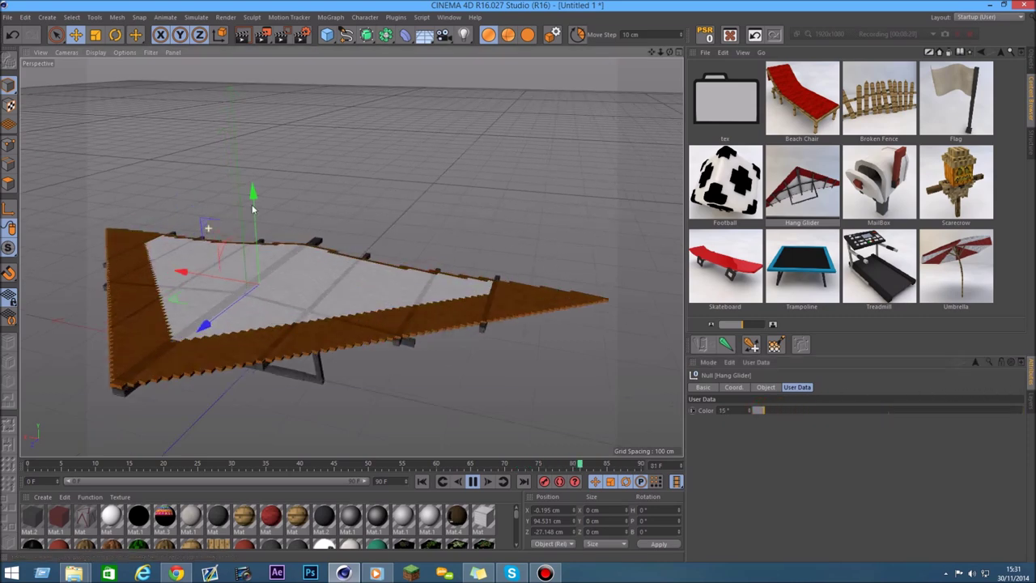
mouse_move(669, 54)
mouse_down()
mouse_move(351, 257)
mouse_move(275, 267)
mouse_up()
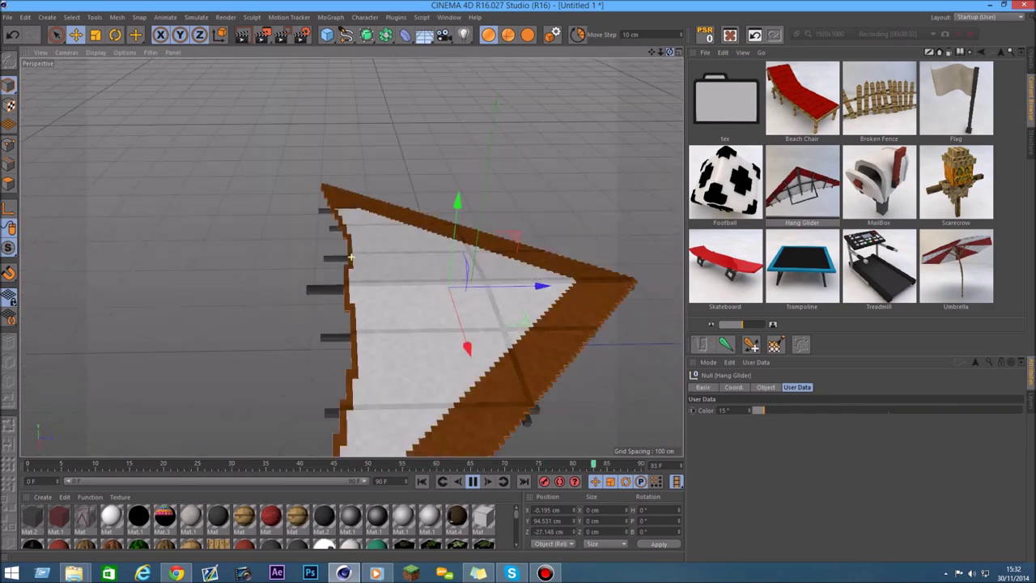
Delete the Hang Glider and drag the MailBox model into the scene
key(shift+F1)
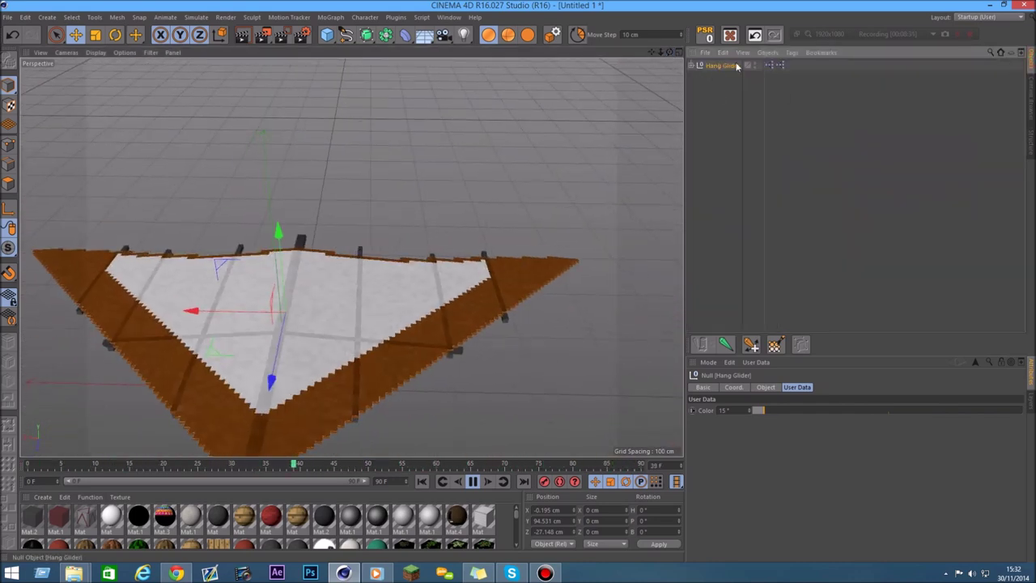
key(Delete)
key(shift+F8)
drag(878, 182, 439, 222)
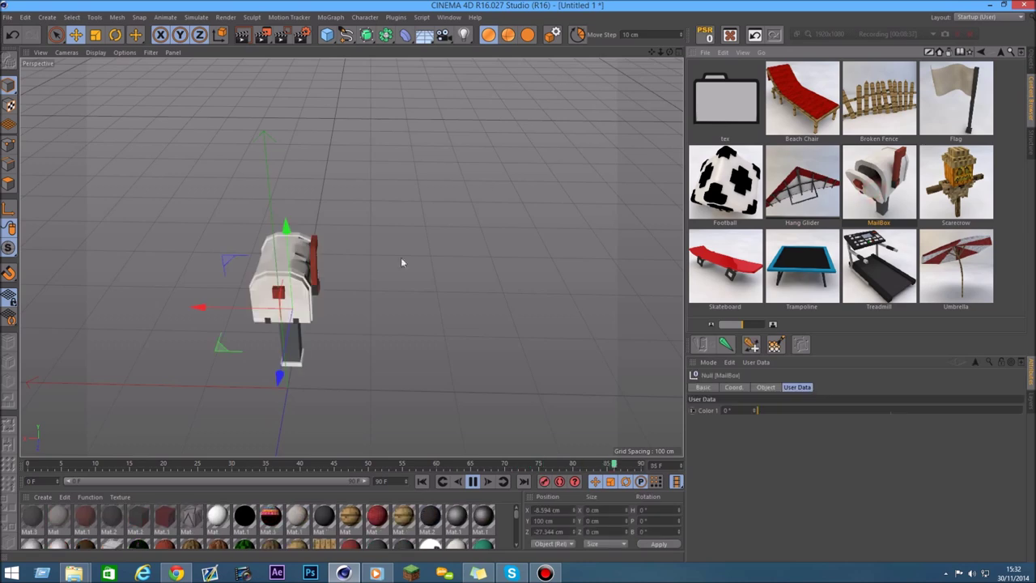
Rotate the MailBox's front door open, then select its flag lever
scroll(439, 223, up, 3)
scroll(226, 298, up, 2)
mouse_move(664, 55)
mouse_down()
mouse_move(773, 411)
mouse_move(1023, 398)
mouse_up()
click(332, 277)
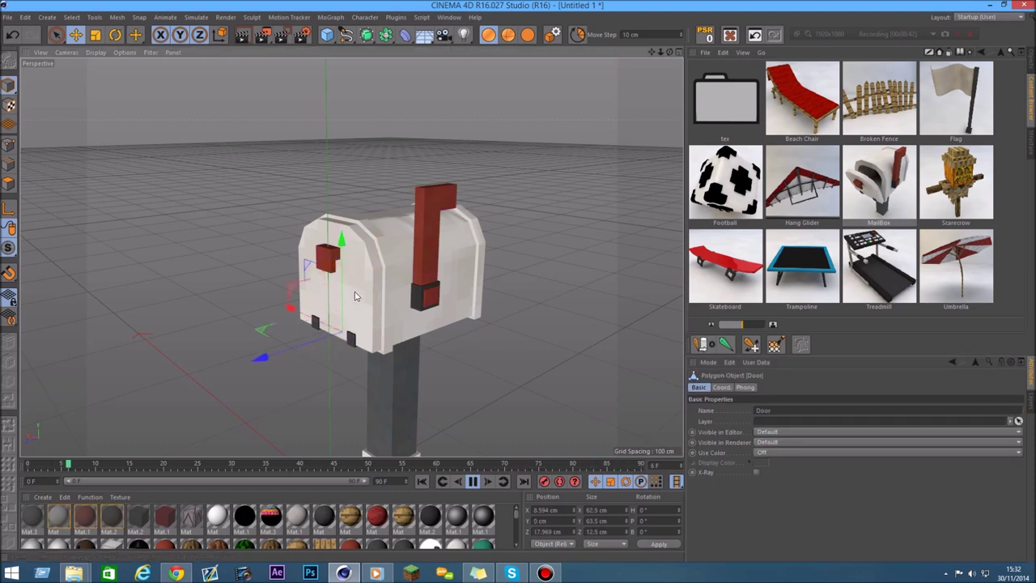
click(117, 38)
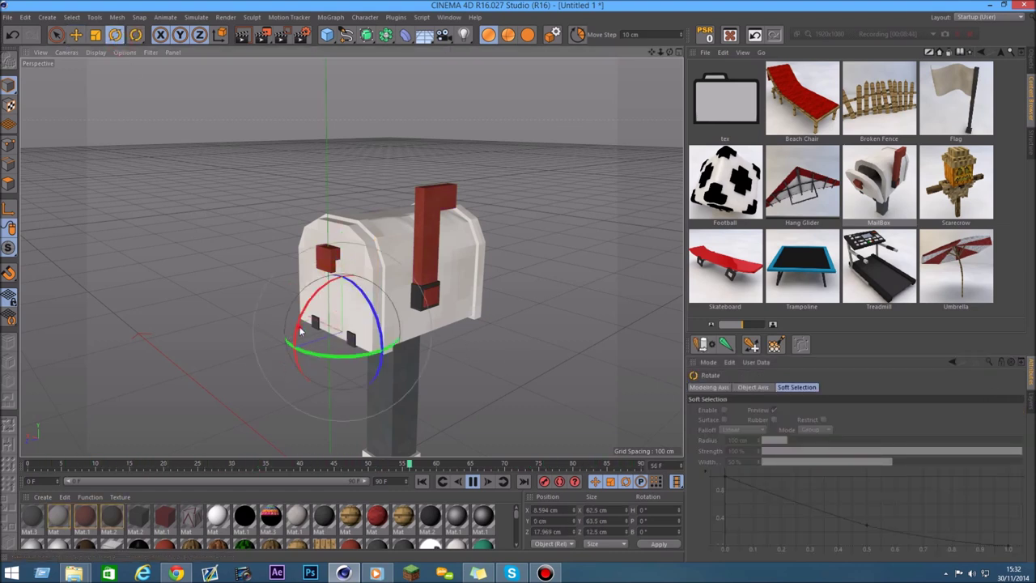
drag(299, 331, 387, 322)
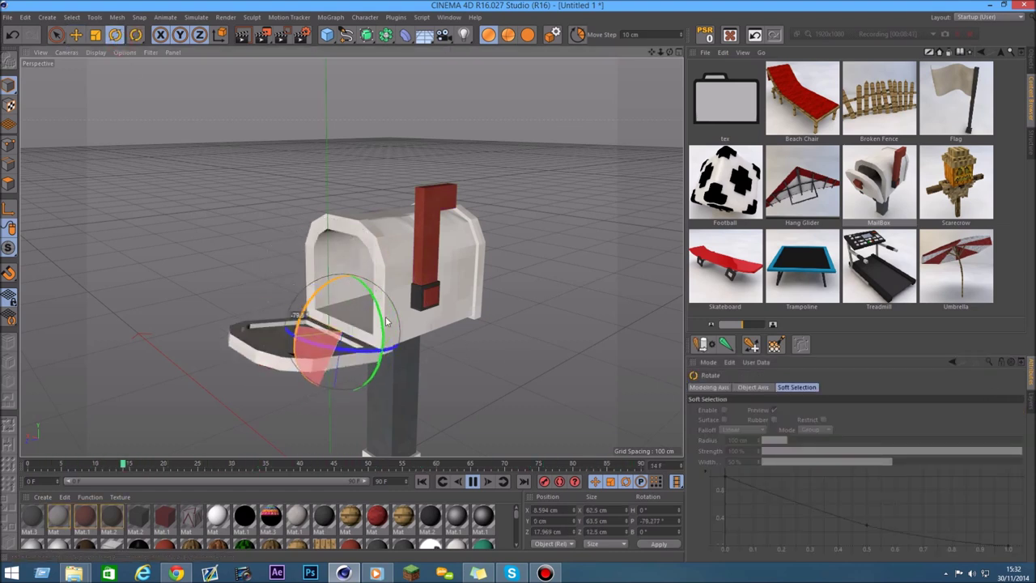
click(426, 306)
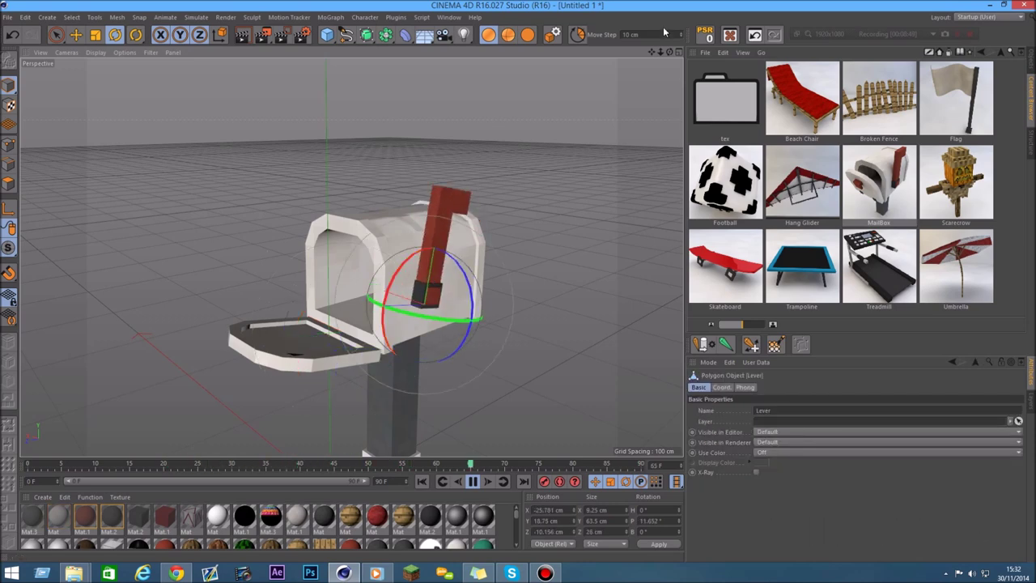
drag(660, 54, 694, 75)
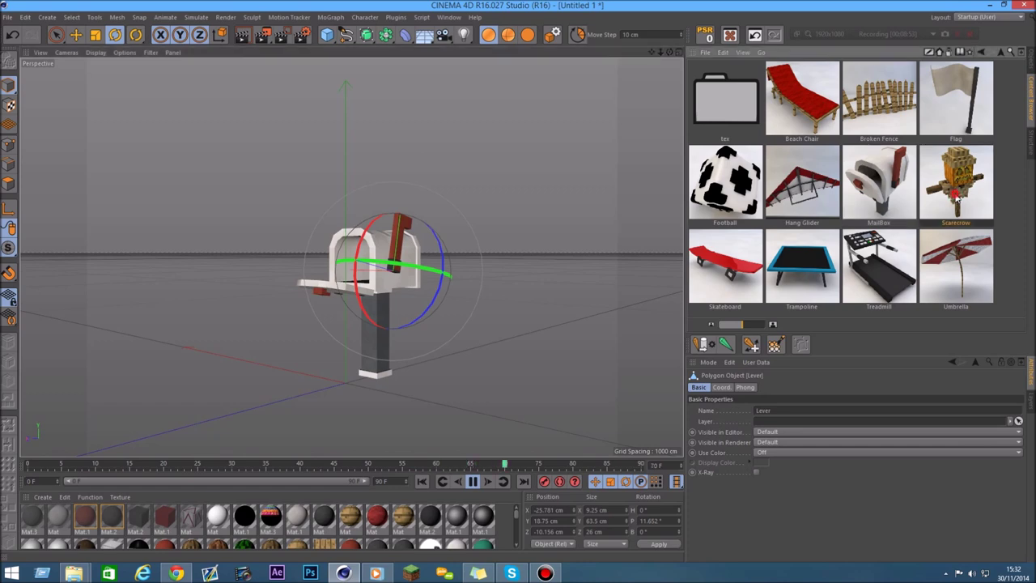
Load the Scarecrow, delete the MailBox, and select the Scarecrow
double_click(956, 183)
click(1032, 73)
click(716, 77)
key(Delete)
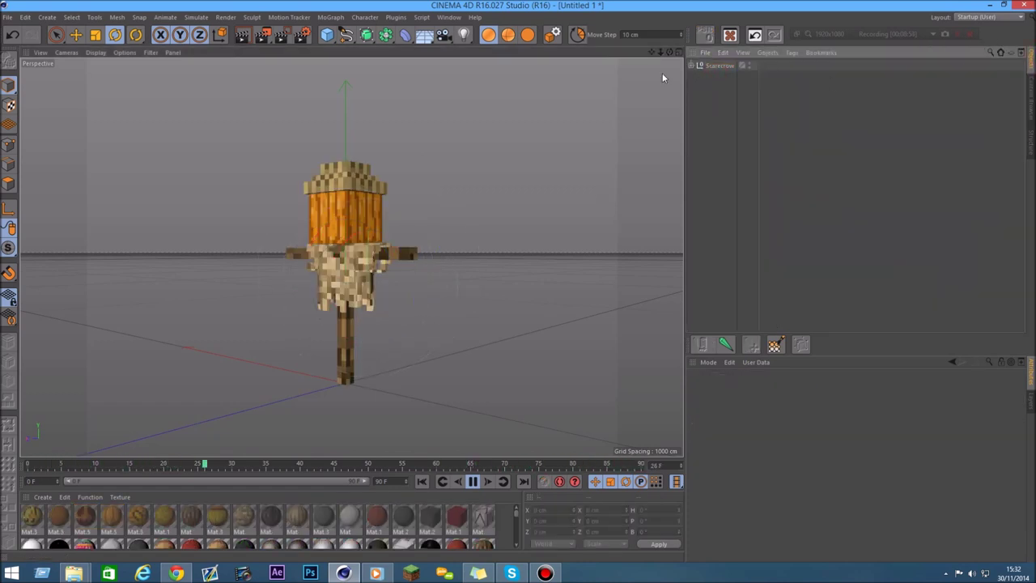
drag(669, 54, 745, 79)
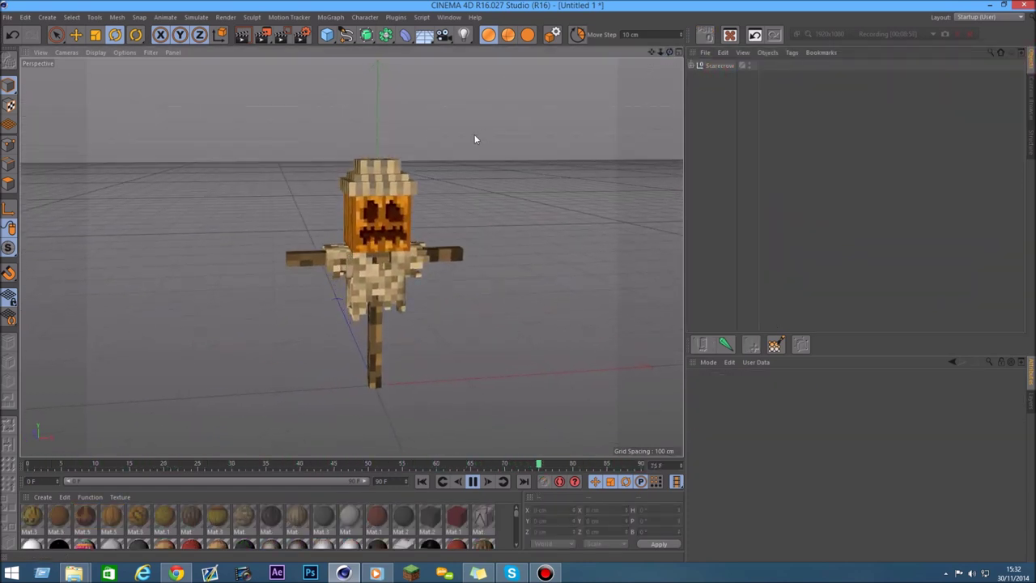
click(723, 65)
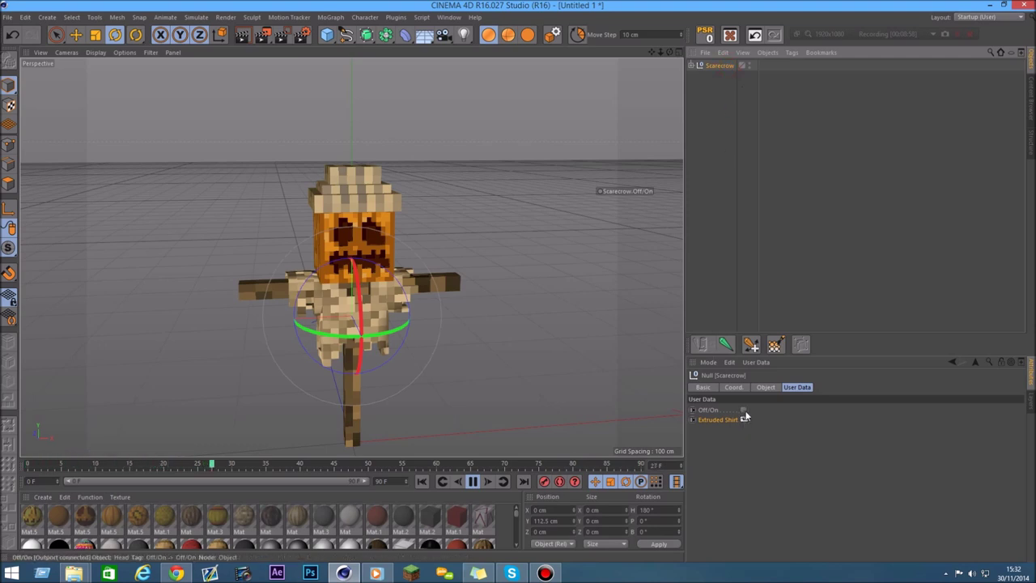
Toggle the pumpkin face glow and Extruded Shirt, then delete the Scarecrow
click(743, 411)
click(743, 411)
click(744, 411)
click(744, 411)
click(743, 411)
click(743, 411)
click(744, 420)
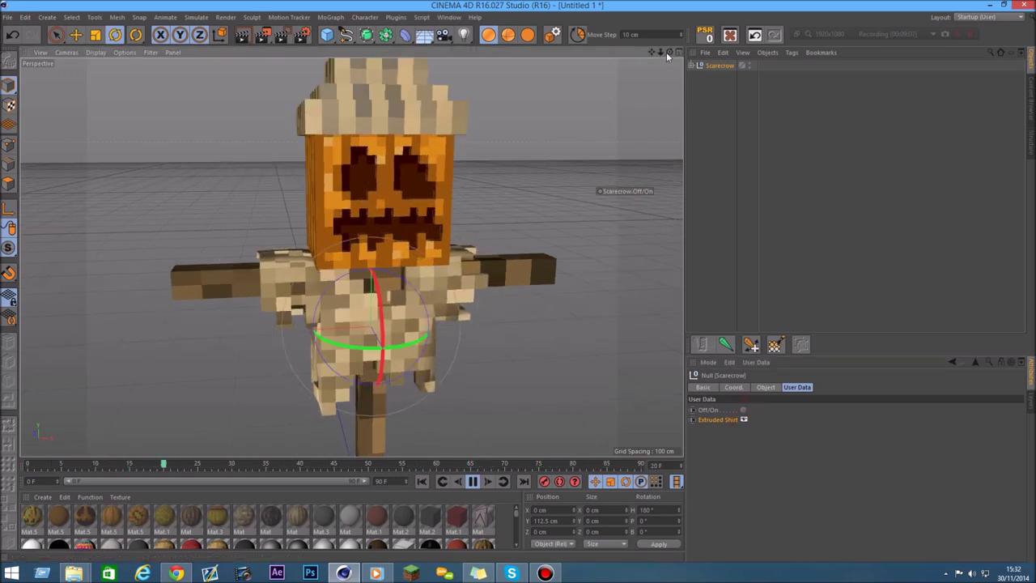
drag(668, 53, 745, 450)
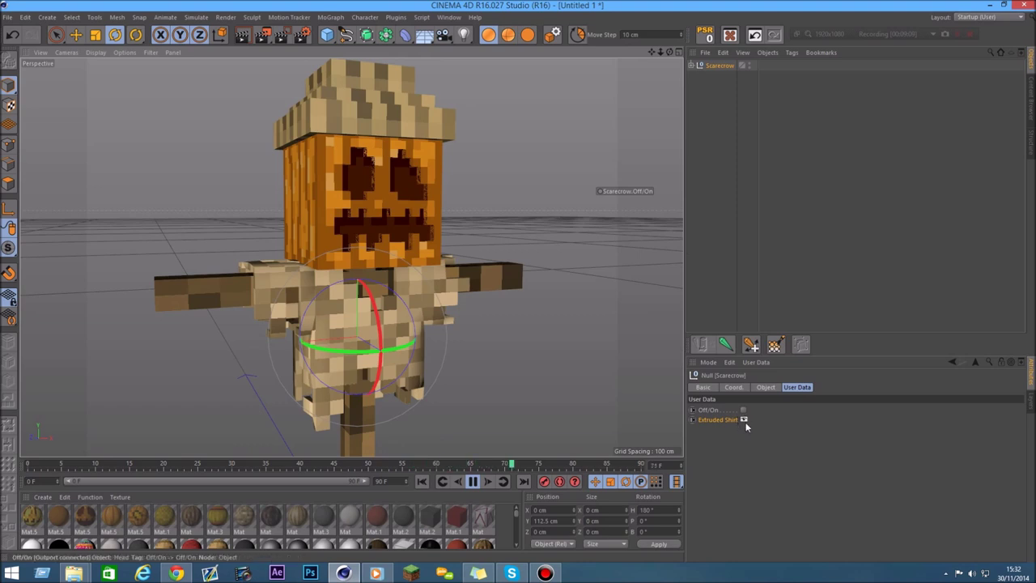
click(718, 89)
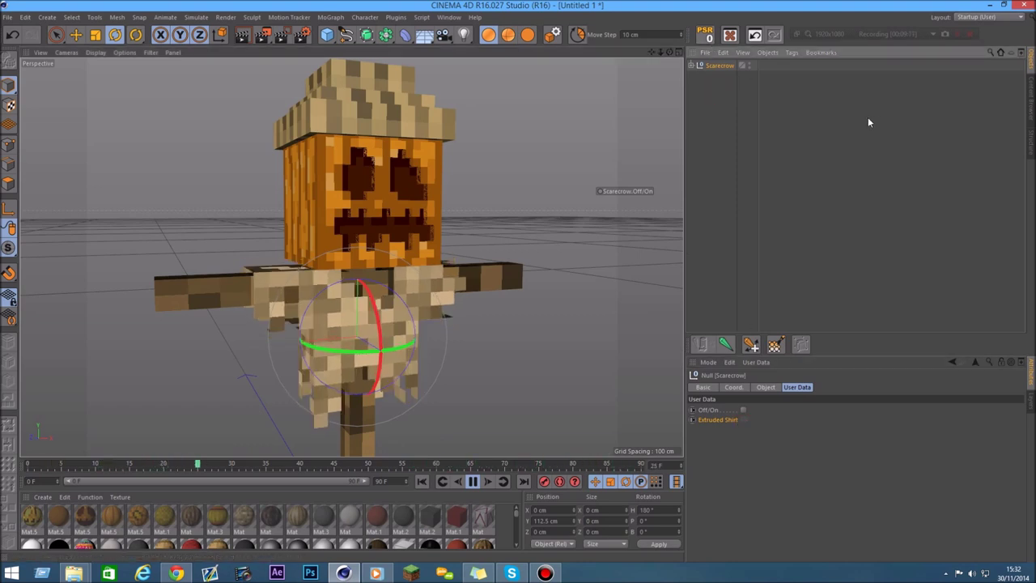
key(Delete)
click(1031, 104)
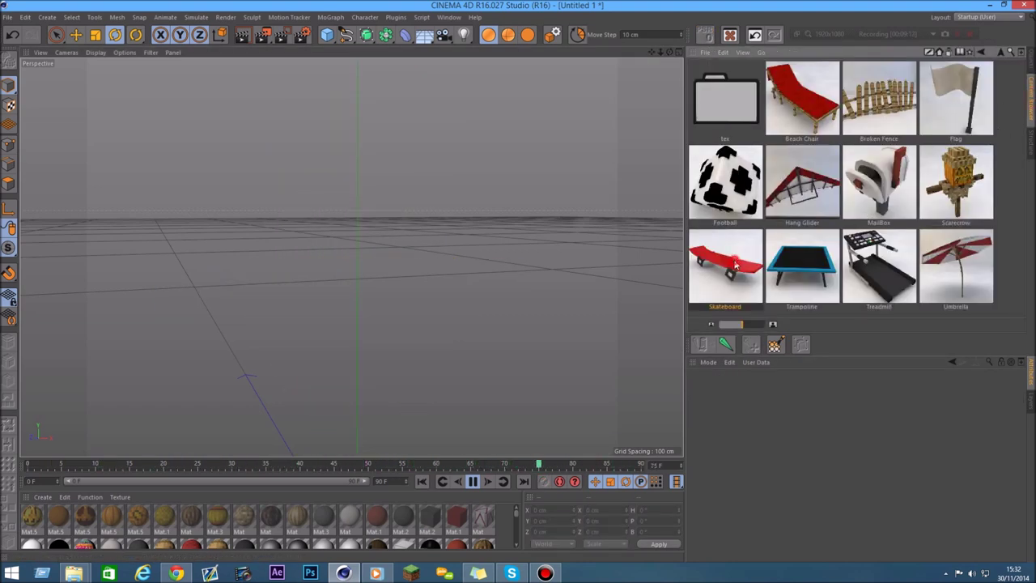
double_click(735, 265)
drag(658, 51, 592, 61)
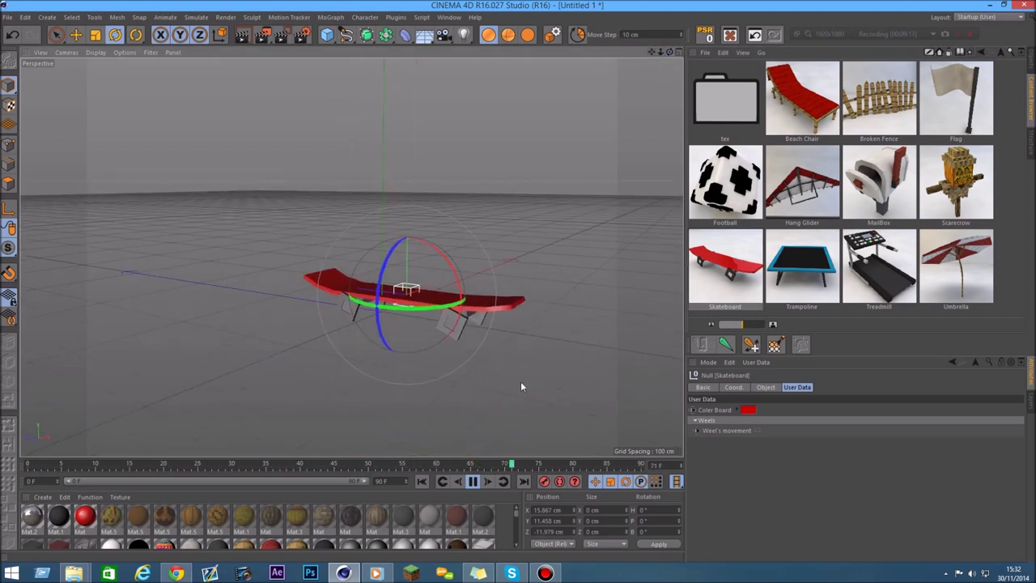
click(475, 481)
click(752, 411)
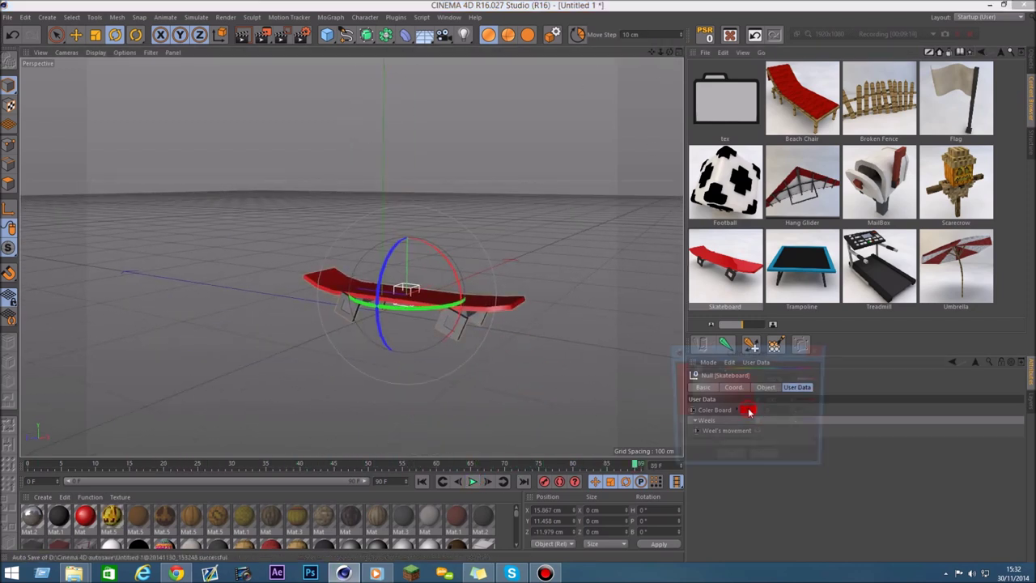
click(729, 460)
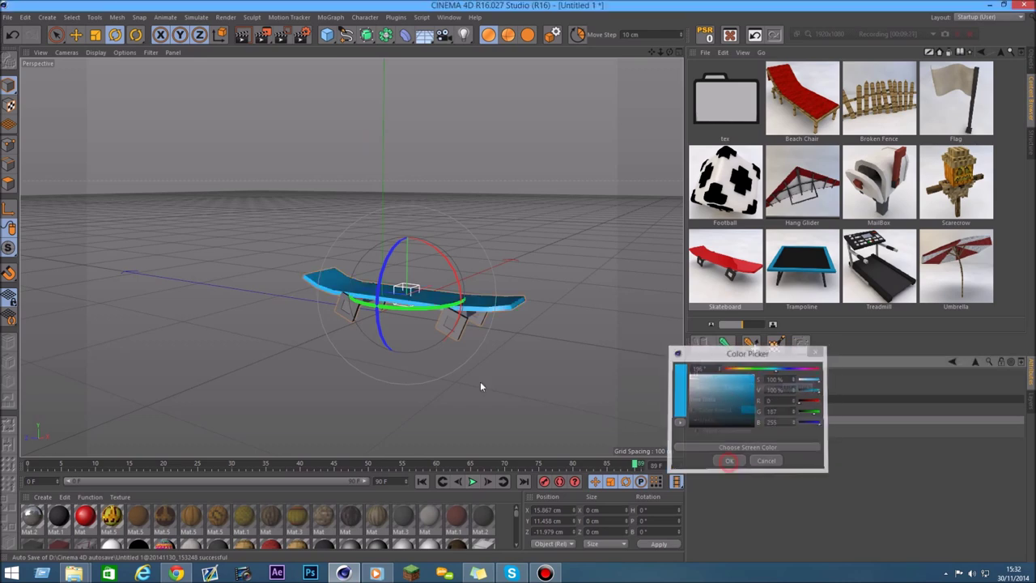
mouse_move(673, 51)
mouse_down()
mouse_move(660, 50)
mouse_move(668, 52)
mouse_up()
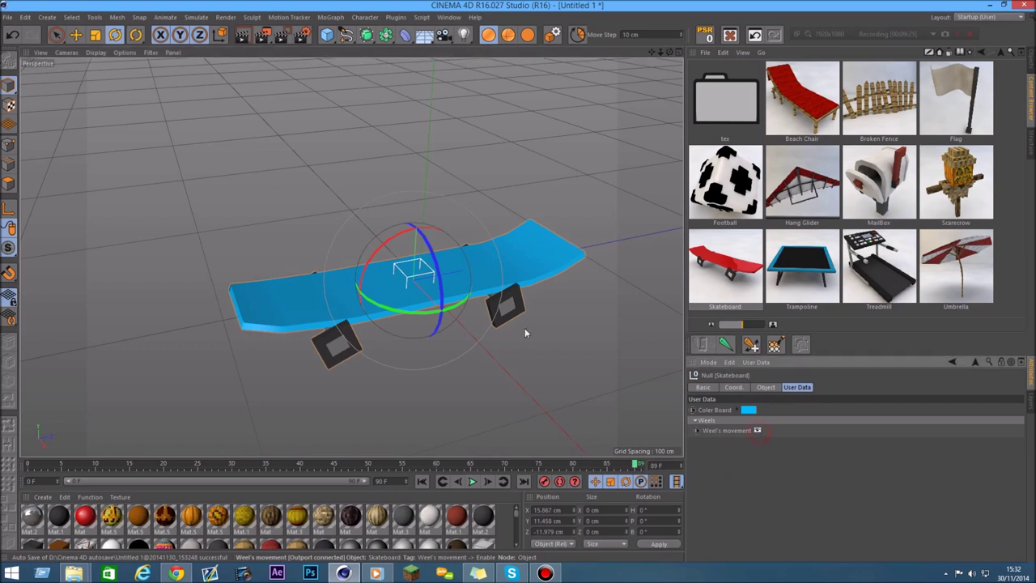
click(76, 35)
mouse_move(498, 274)
mouse_down()
mouse_move(329, 323)
mouse_move(576, 252)
mouse_move(106, 324)
mouse_move(413, 275)
mouse_move(497, 289)
mouse_move(469, 294)
mouse_up()
key(shift+F1)
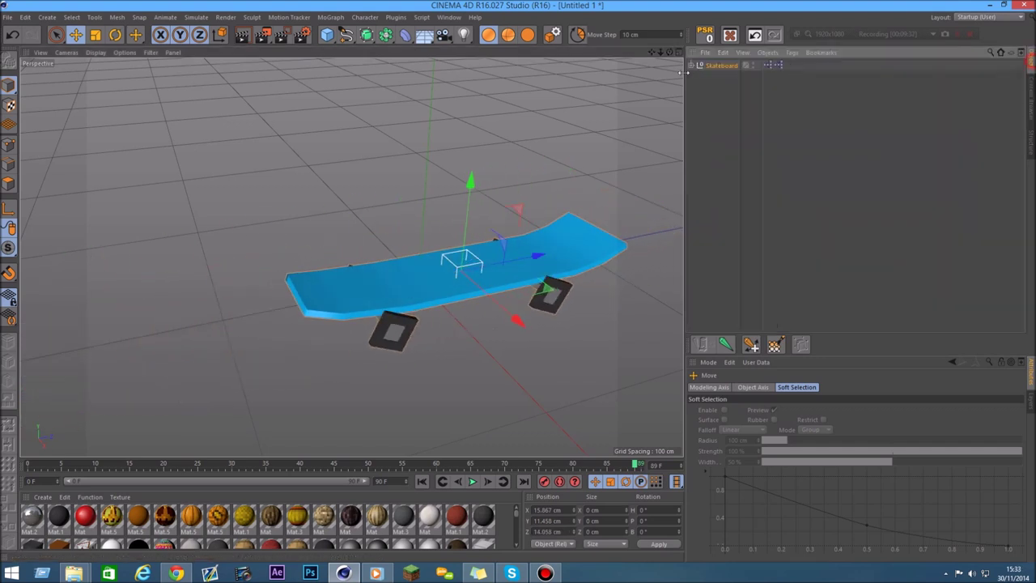
click(712, 68)
mouse_move(530, 260)
mouse_down()
mouse_move(504, 296)
mouse_move(400, 288)
mouse_move(523, 279)
mouse_move(500, 281)
mouse_up()
key(Delete)
click(1031, 109)
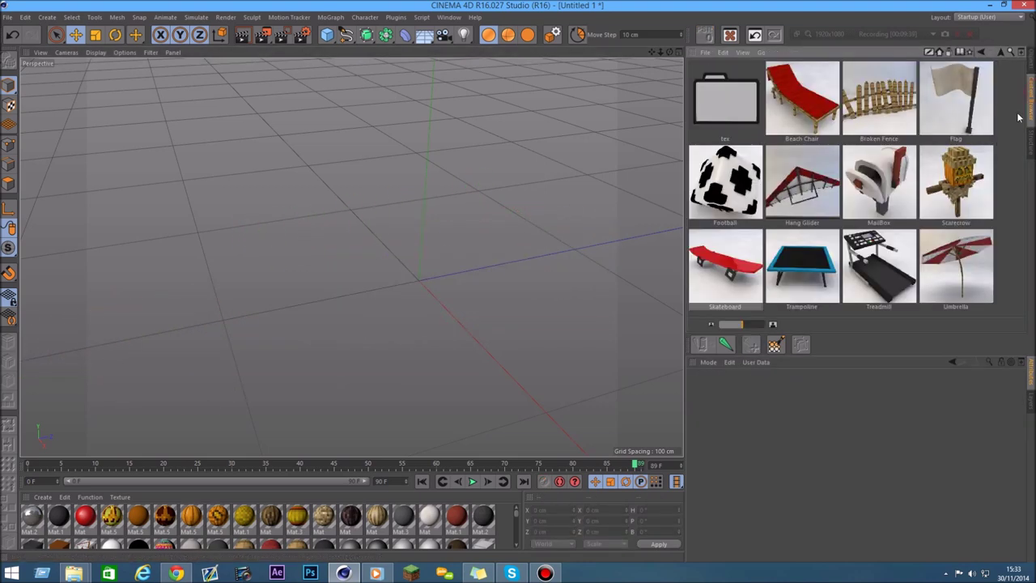
Load the Treadmill and Trampoline models, then delete the Treadmill from the scene
double_click(880, 270)
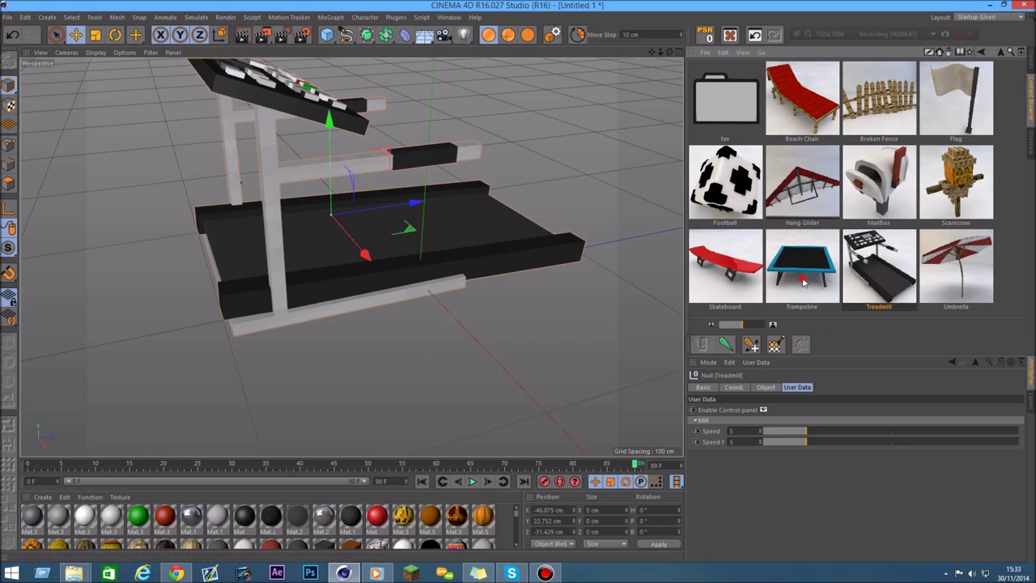
double_click(801, 267)
click(1027, 58)
click(723, 77)
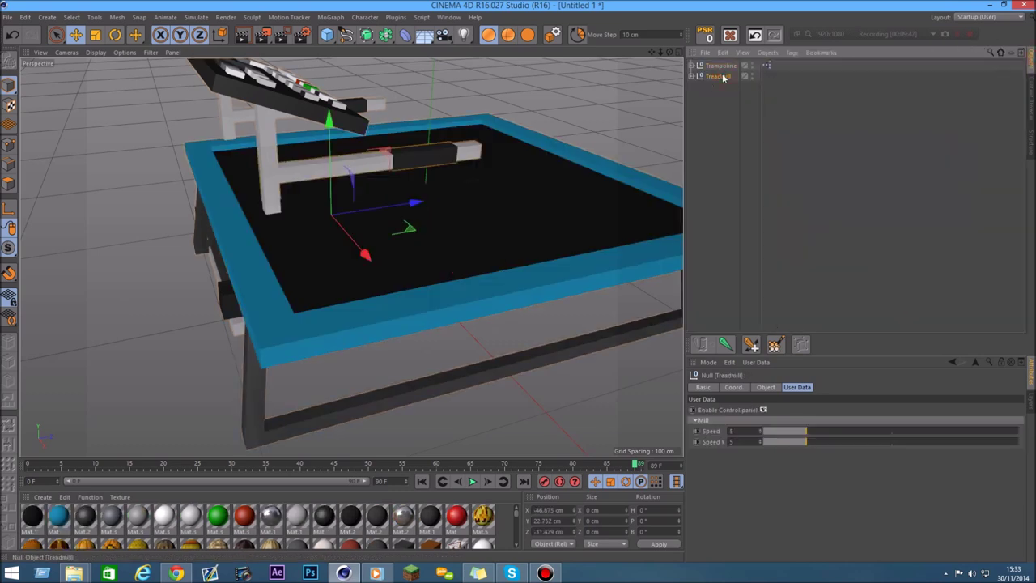
key(Delete)
Set the Trampoline's User Data Border Color to green
scroll(351, 257, down, 3)
scroll(351, 256, down, 2)
scroll(351, 256, up, 3)
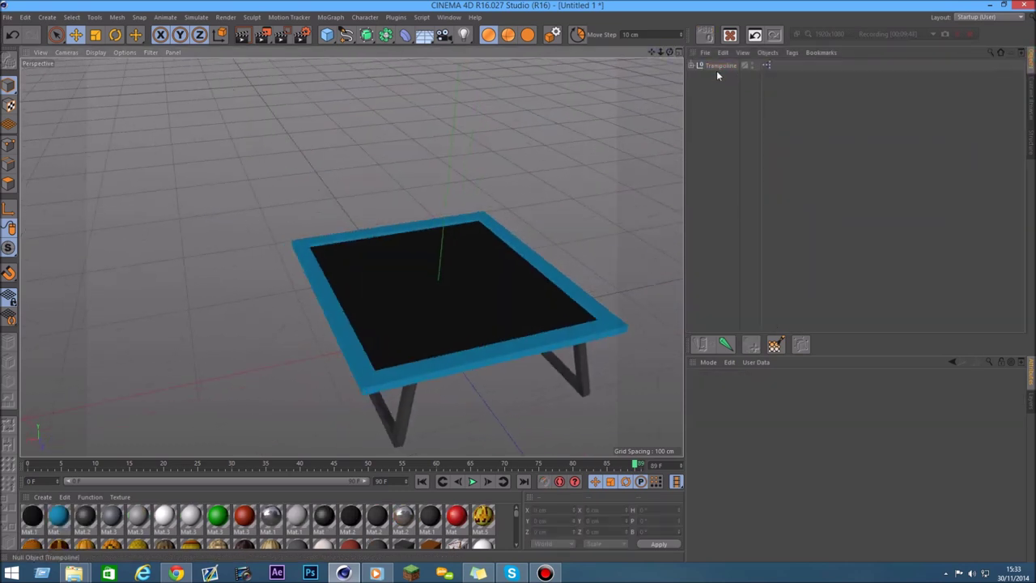
click(717, 65)
click(751, 410)
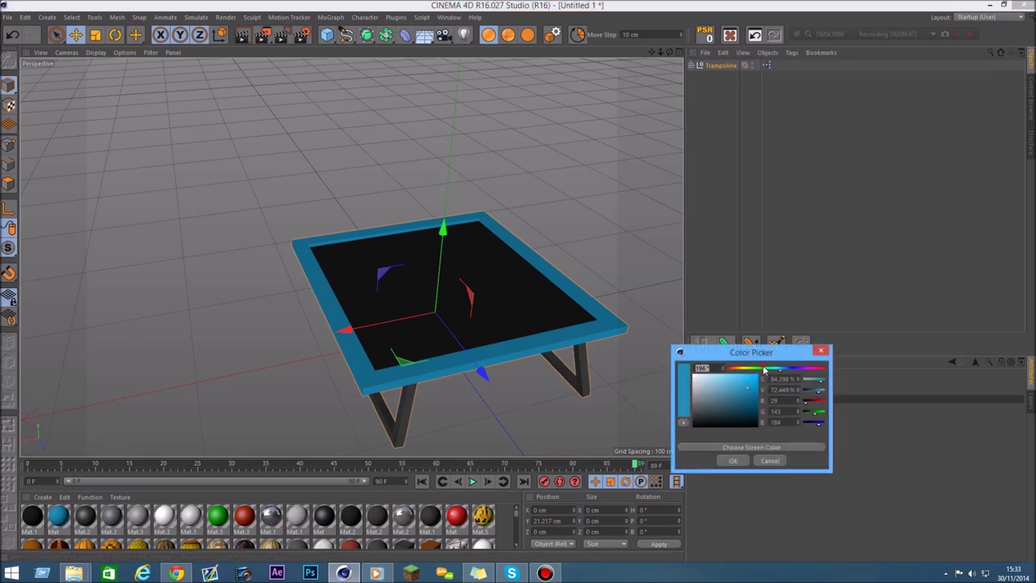
click(733, 461)
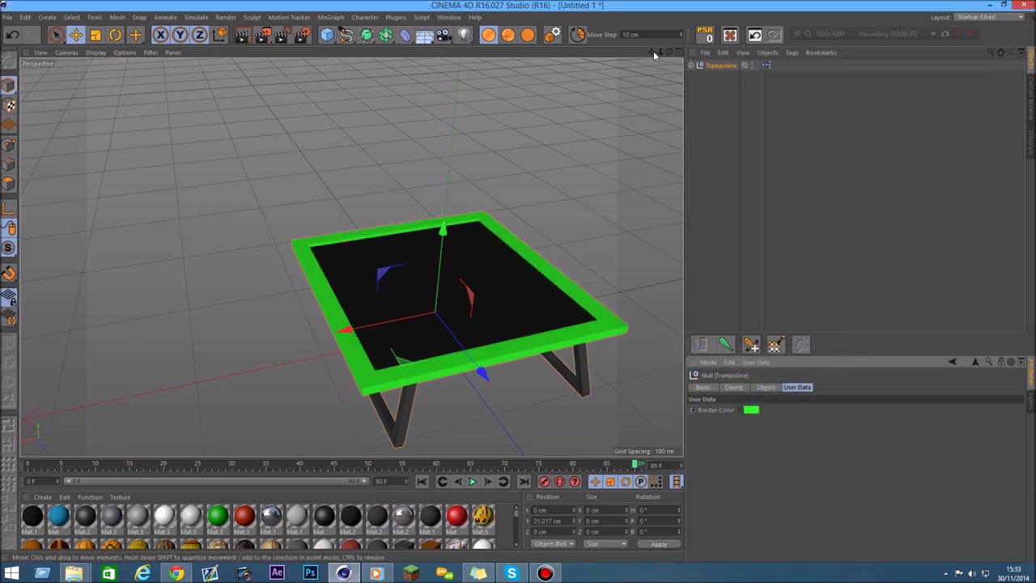
Orbit around the green trampoline to inspect its Jump thing surface and front edge
drag(670, 52, 672, 89)
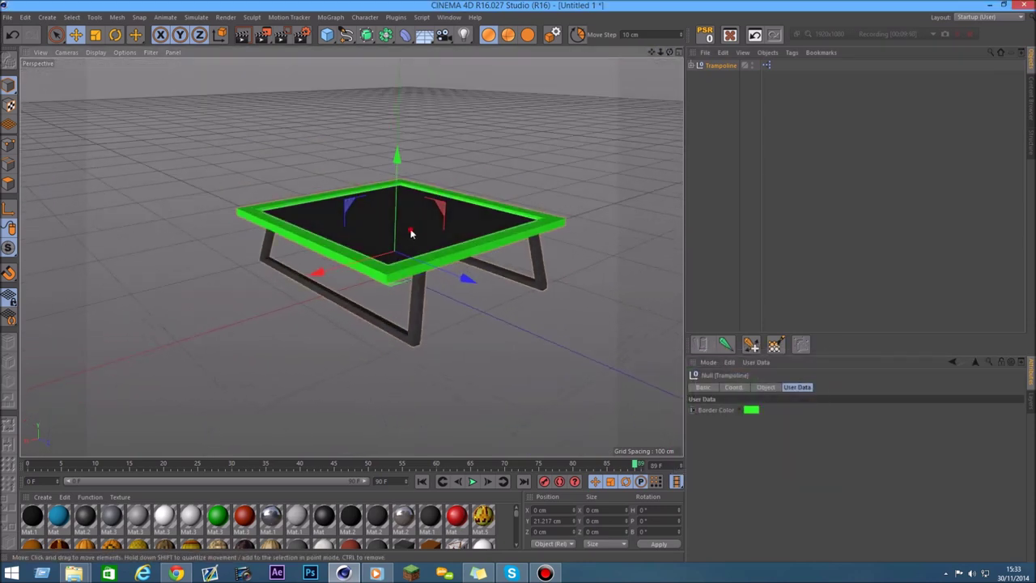
click(382, 203)
alt+drag(381, 203, 472, 204)
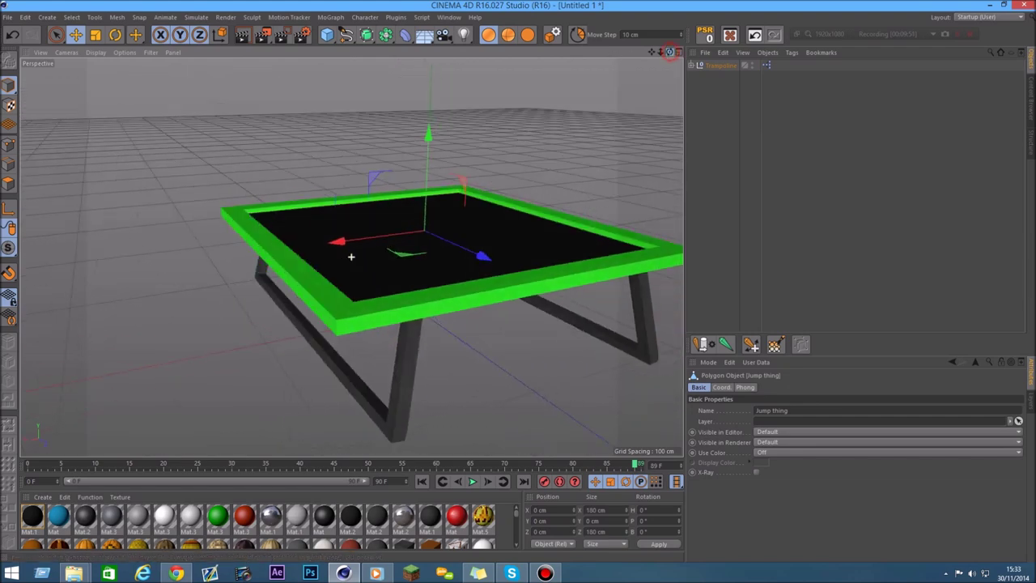
drag(662, 51, 408, 211)
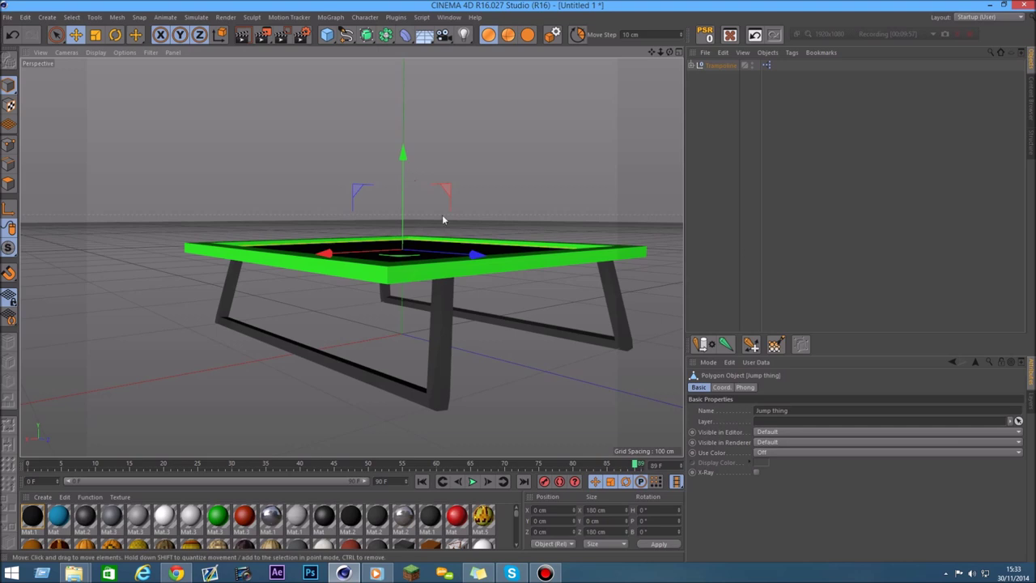
drag(659, 54, 567, 130)
Inspect the trampoline from beneath, then delete it to empty the scene
click(720, 66)
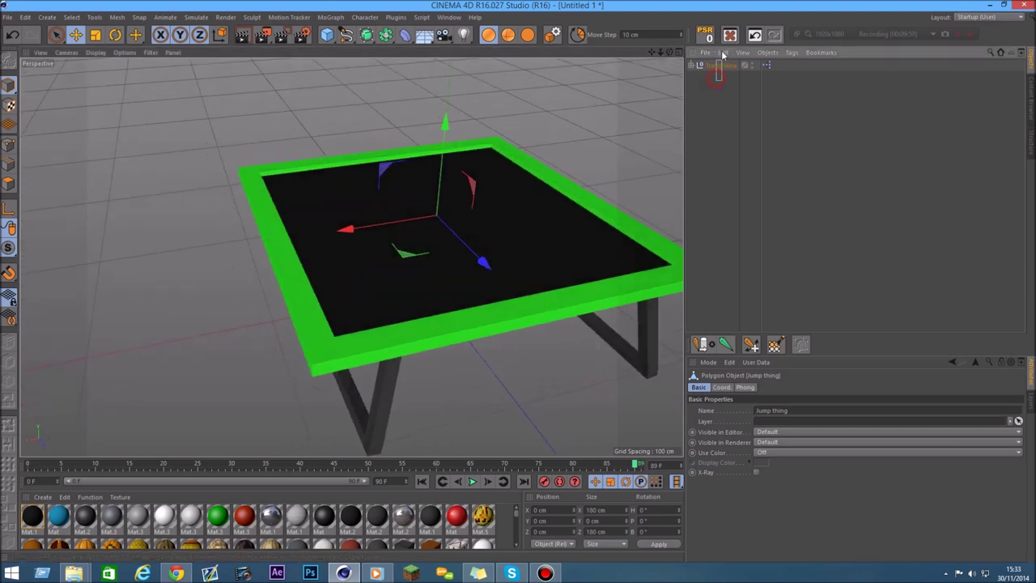
drag(660, 52, 640, 97)
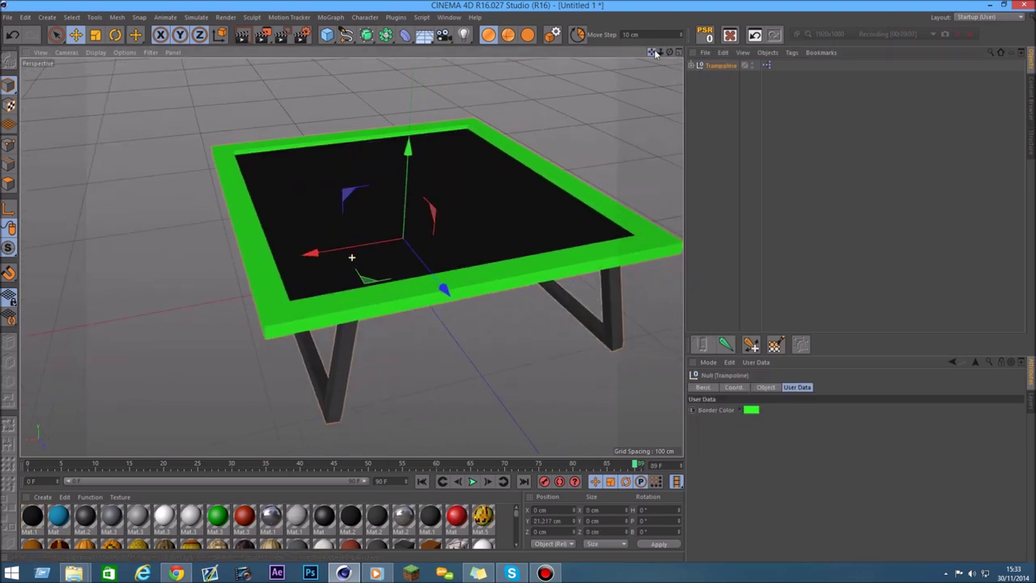
mouse_move(669, 52)
mouse_down()
mouse_move(350, 256)
mouse_move(350, 235)
mouse_up()
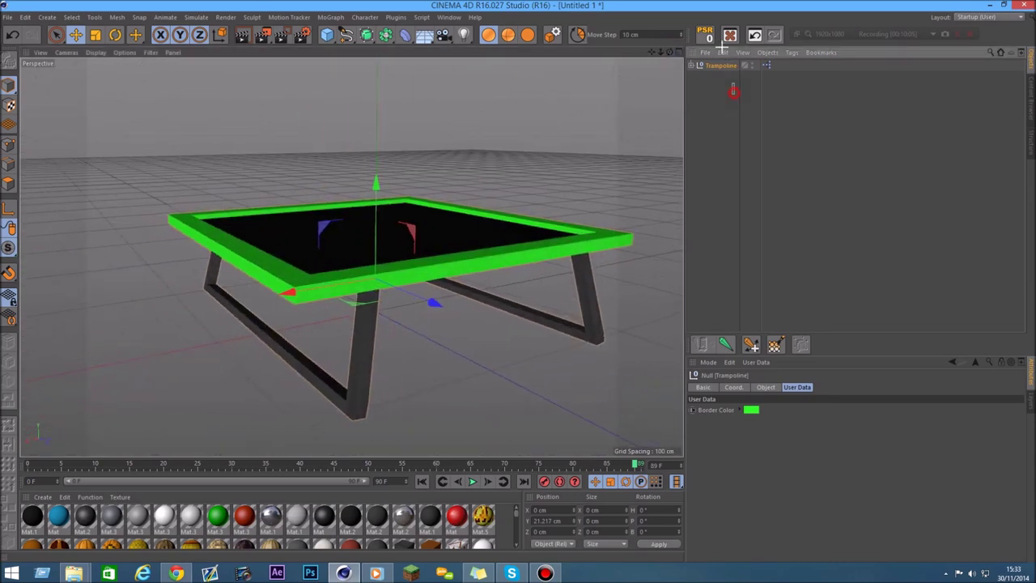
key(Delete)
click(1030, 108)
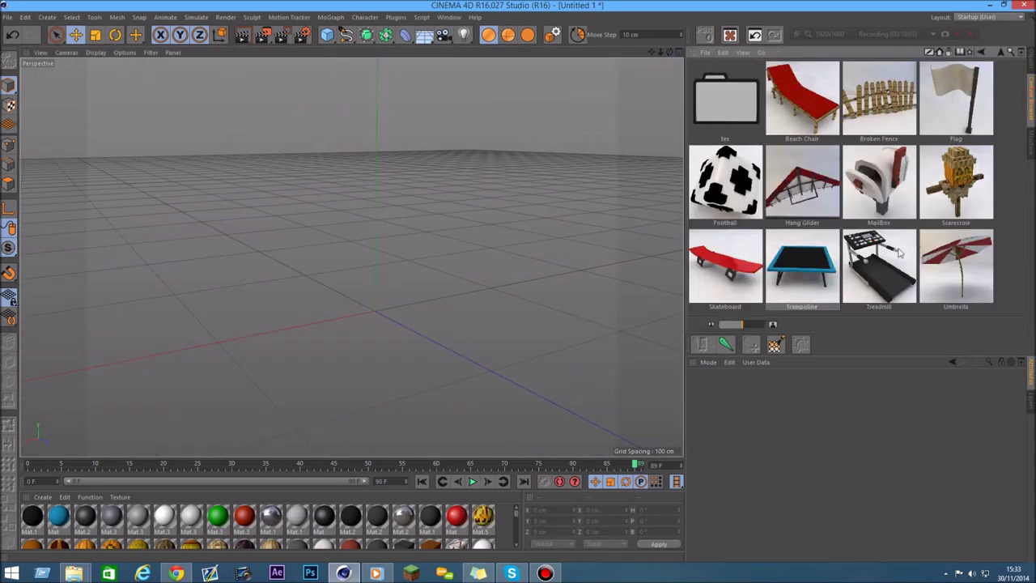
Toggle the treadmill's Enable Control panel off and on, leaving it enabled
mouse_move(669, 52)
mouse_down()
mouse_move(679, 53)
mouse_move(615, 57)
mouse_up()
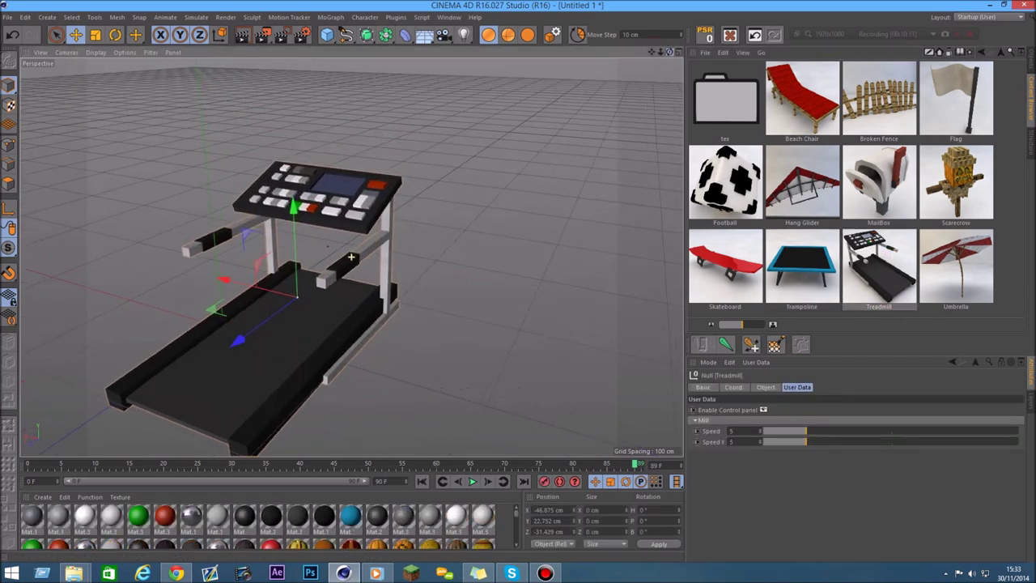
click(764, 411)
click(763, 410)
click(763, 411)
click(764, 411)
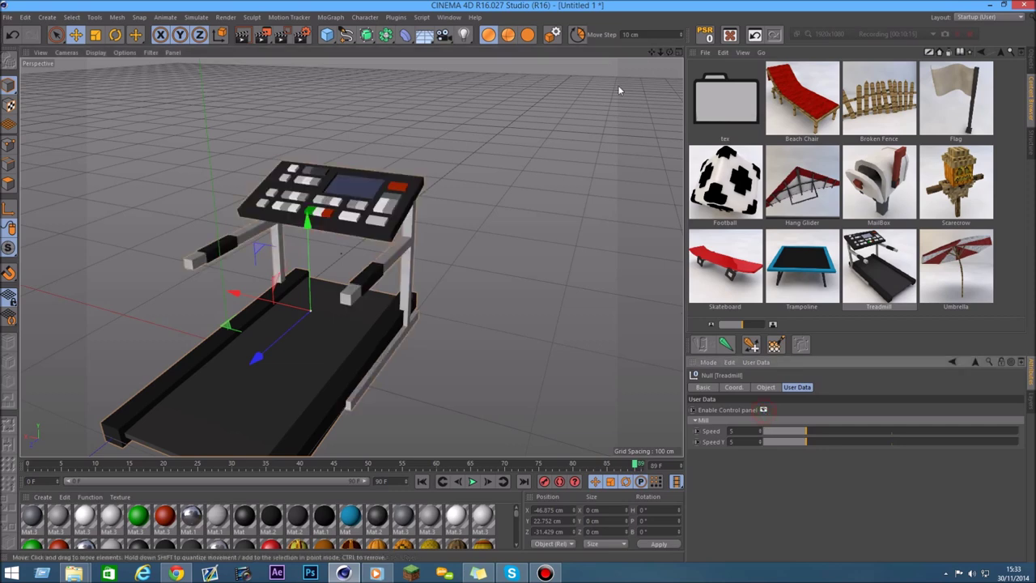
Raise the running treadmill's belt Speed to 30
drag(652, 52, 712, 25)
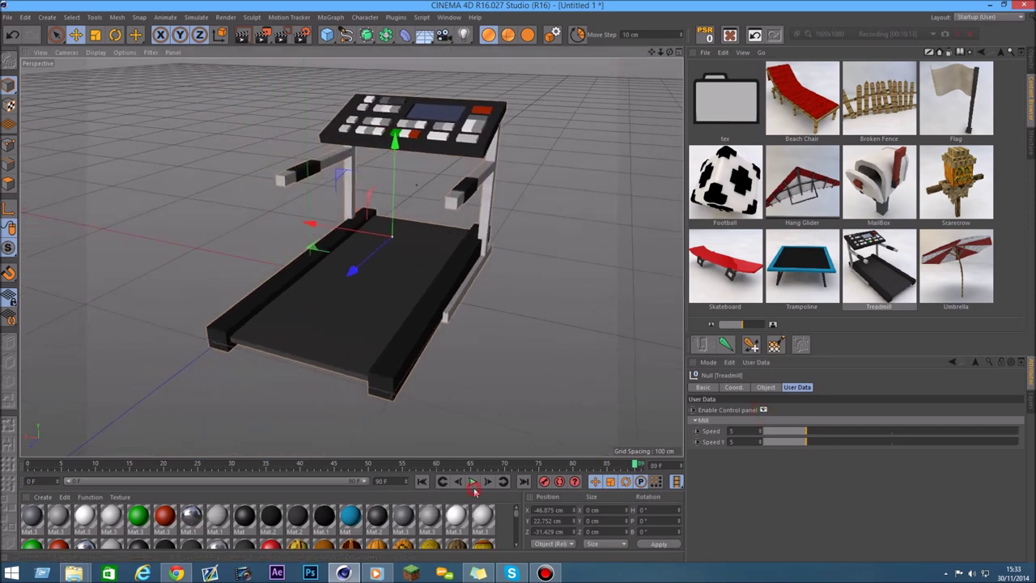
scroll(377, 293, up, 3)
mouse_move(565, 119)
alt+mouse_down()
mouse_move(350, 257)
mouse_move(671, 54)
alt+mouse_up()
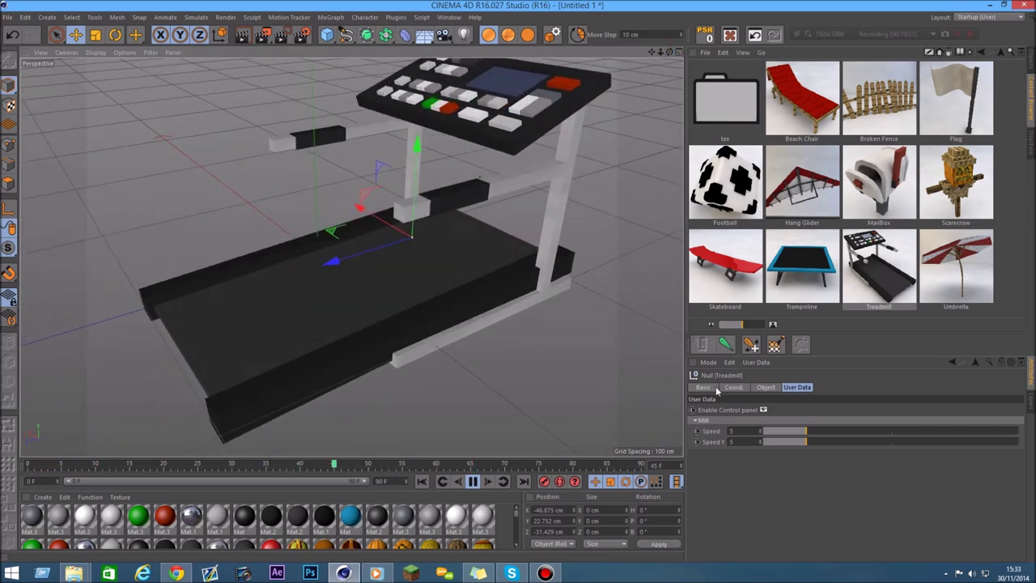
drag(805, 433, 896, 431)
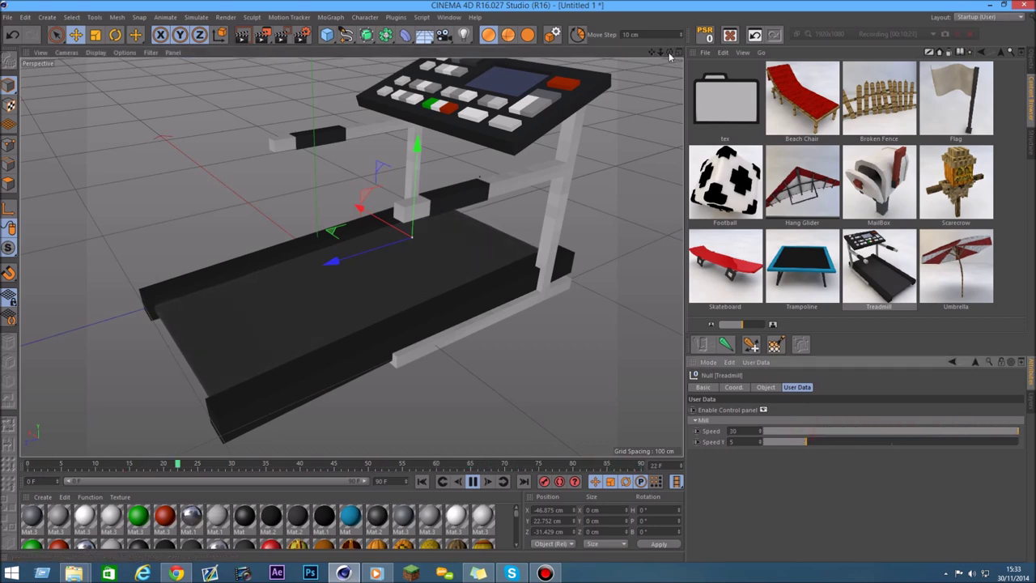
Raise the treadmill's Speed Y from 5 to 14 and add the Umbrella model
drag(670, 55, 813, 470)
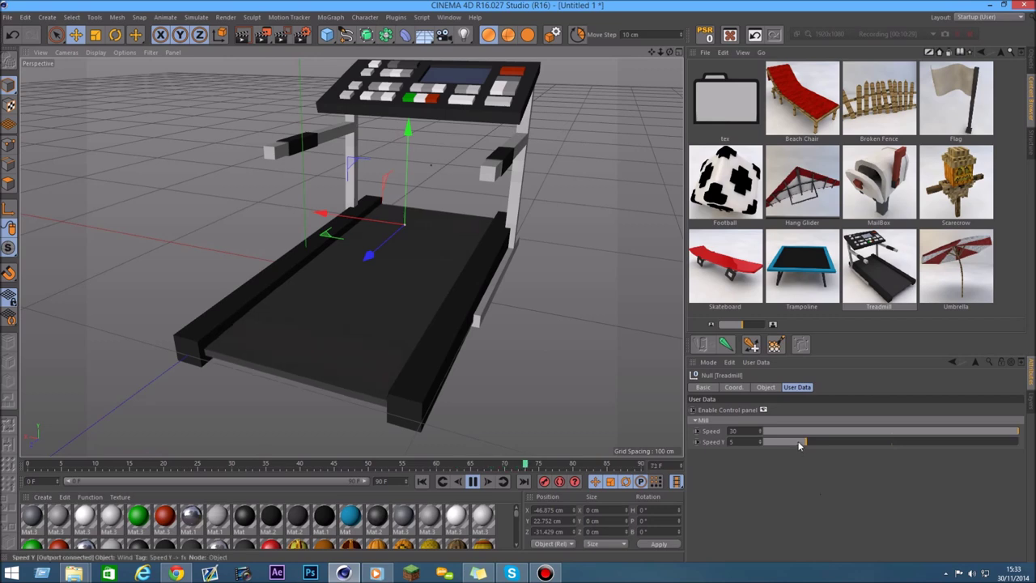
drag(839, 437, 886, 435)
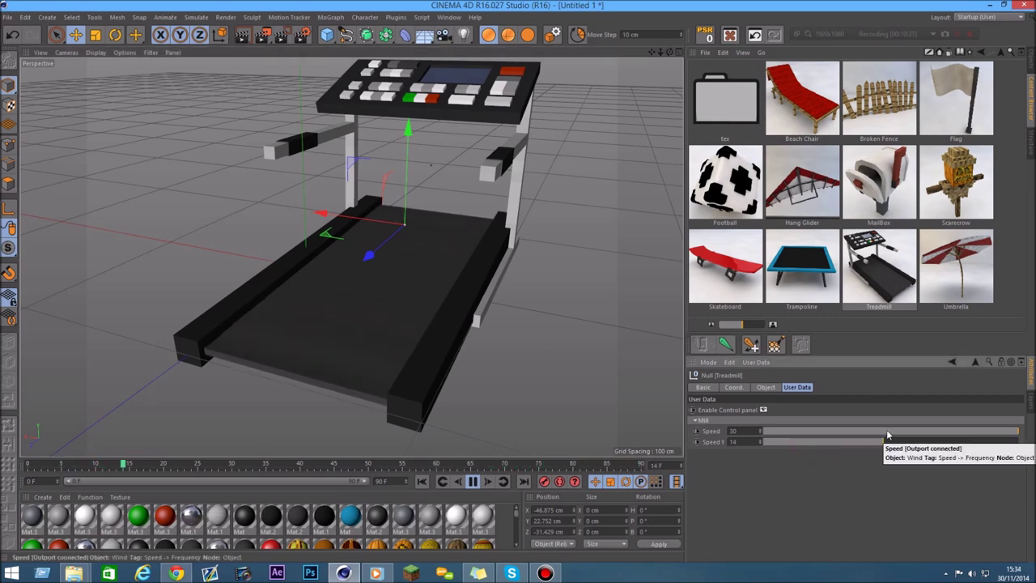
mouse_move(670, 58)
mouse_down()
mouse_move(352, 257)
mouse_move(825, 105)
mouse_up()
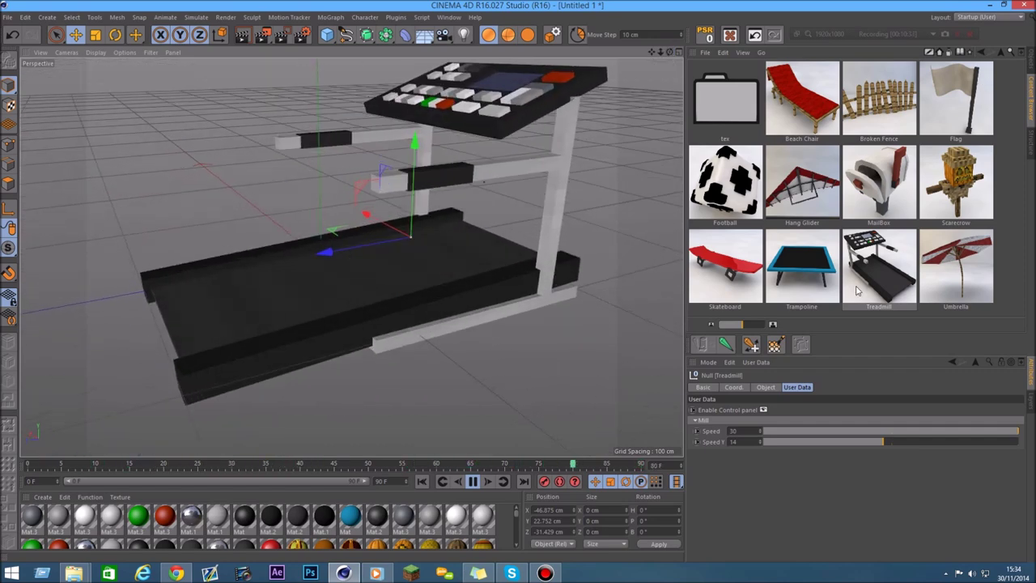
double_click(955, 270)
Delete the Treadmill and select the Umbrella to show its User Data
click(1032, 72)
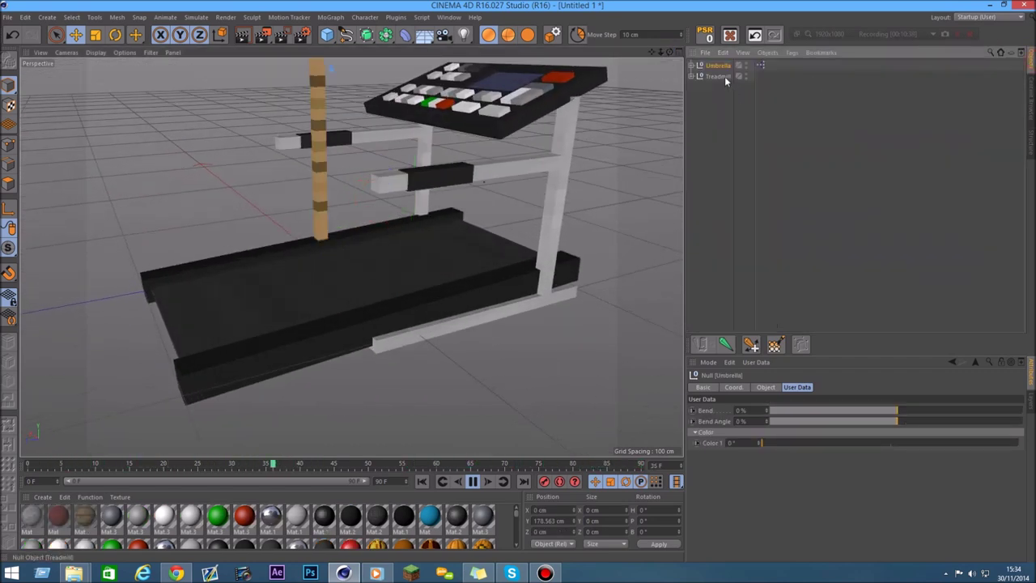
click(724, 76)
key(Delete)
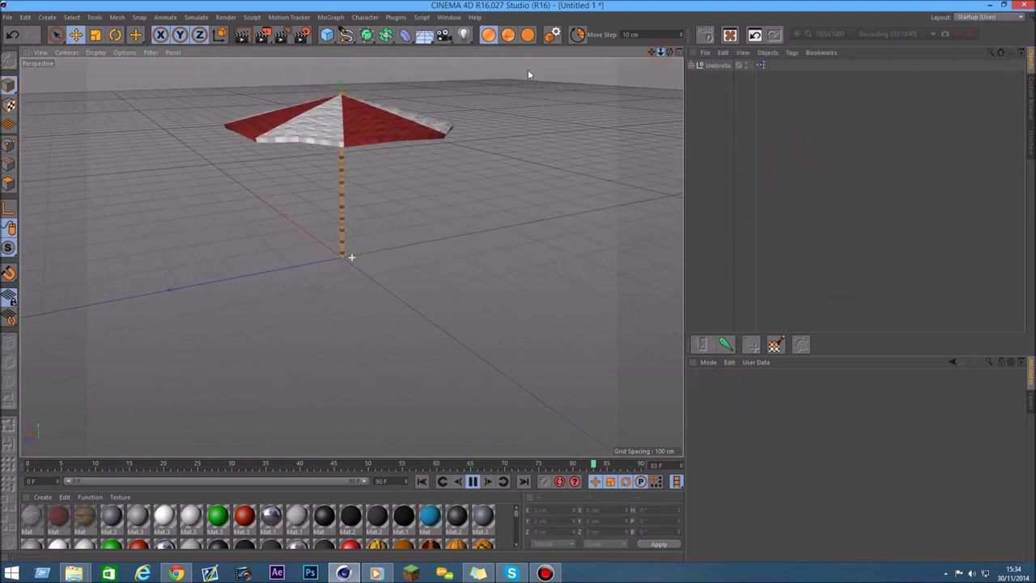
click(721, 67)
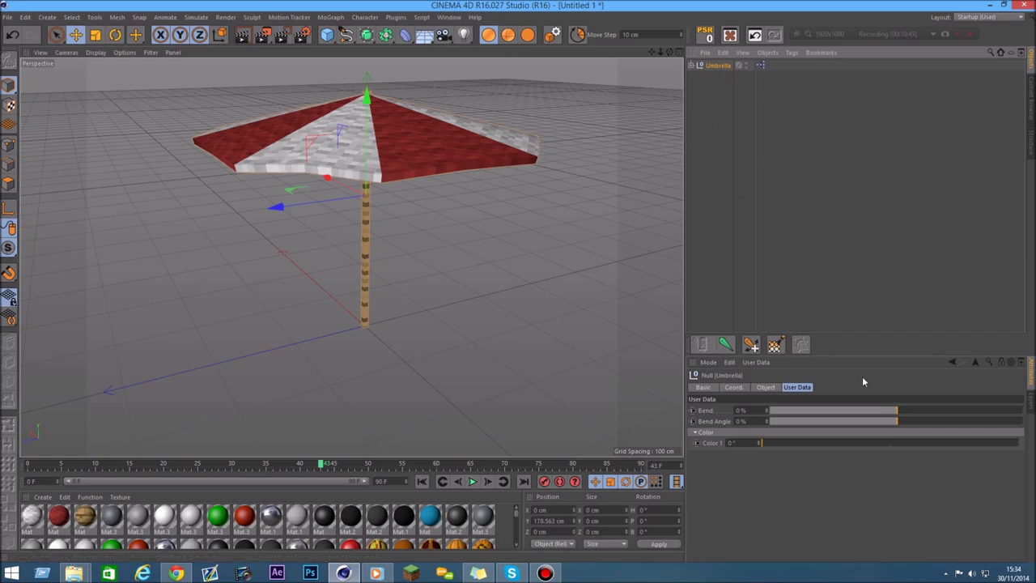
Try Bend 13%, Bend Angle -8% and a blue canopy colour, then delete the umbrella
mouse_move(884, 410)
mouse_down()
mouse_move(950, 404)
mouse_move(906, 430)
mouse_move(802, 428)
mouse_move(876, 421)
mouse_up()
drag(779, 440, 910, 440)
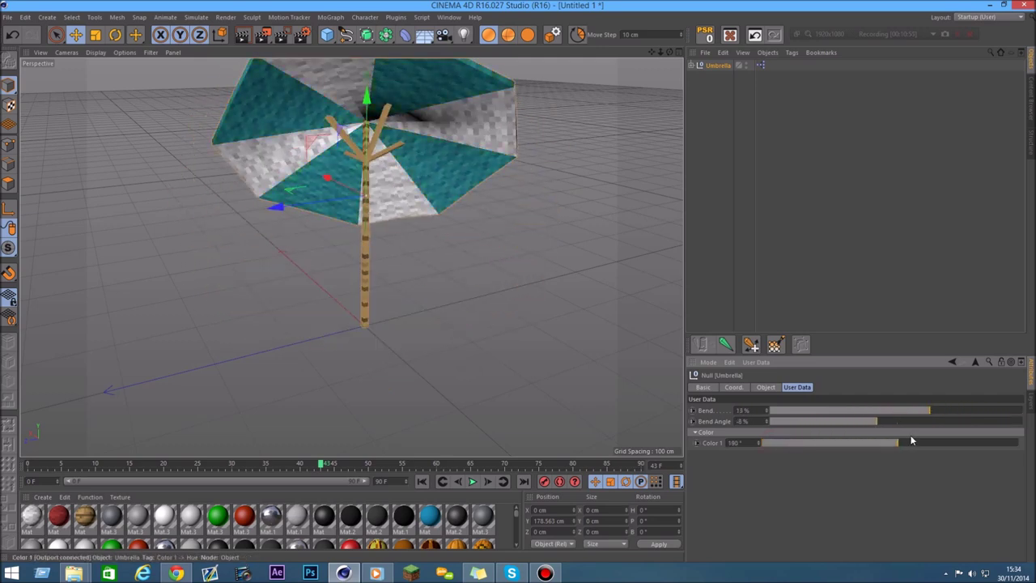
drag(669, 53, 350, 257)
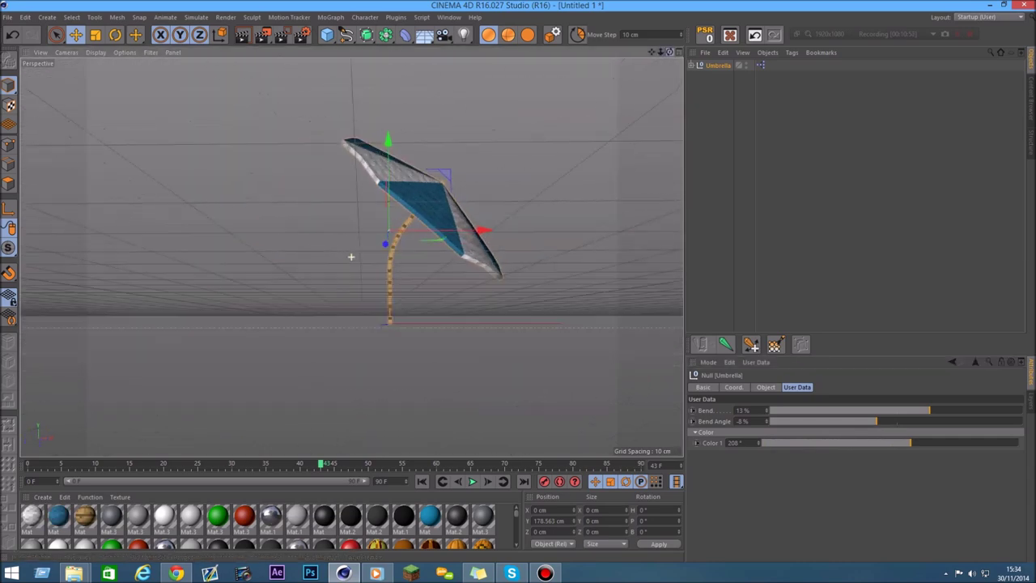
drag(351, 257, 768, 269)
drag(930, 443, 965, 447)
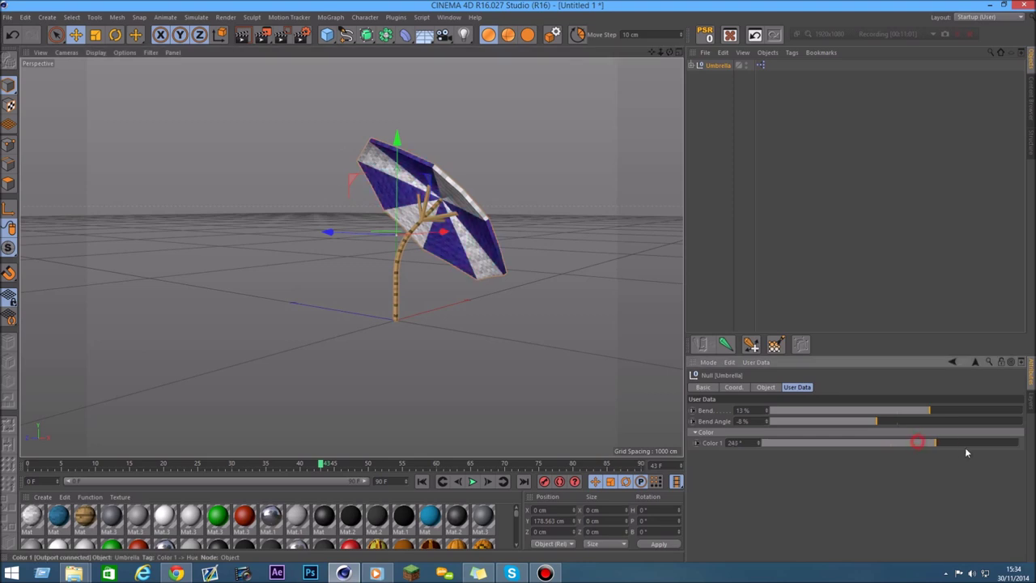
key(Delete)
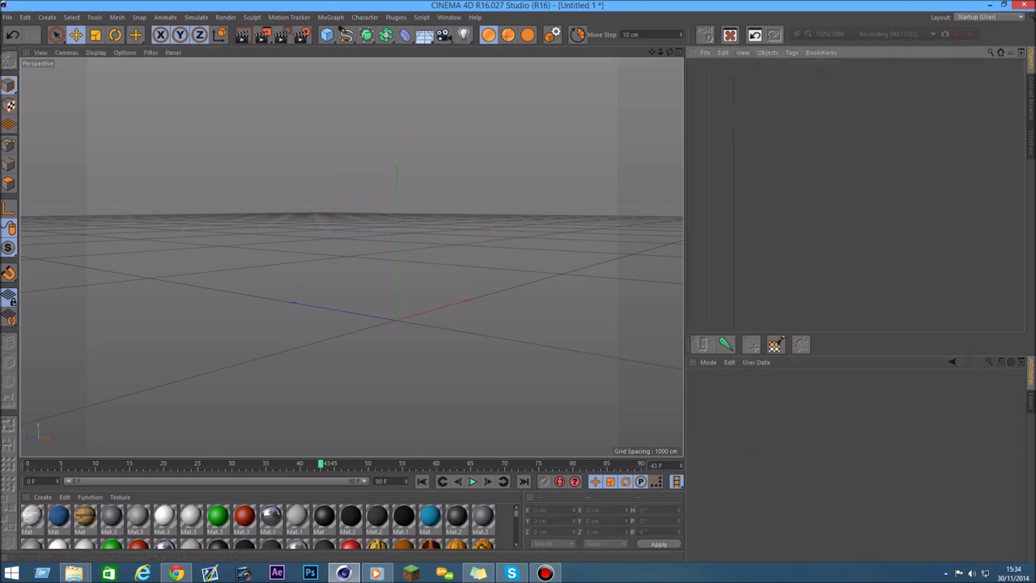
Load the Barrel model from the Random Stuff folder of the model library
key(shift+F8)
click(1001, 54)
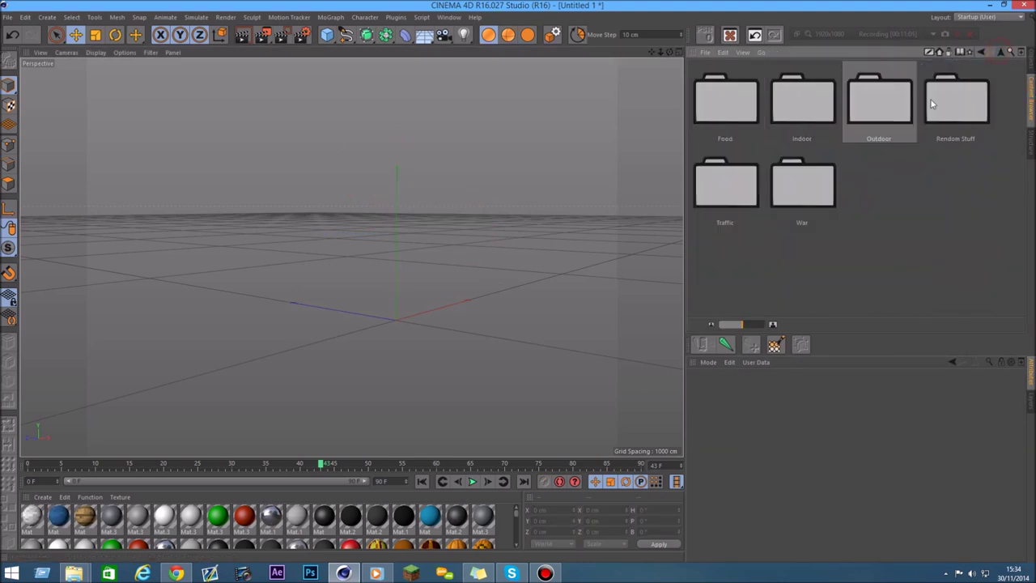
double_click(955, 98)
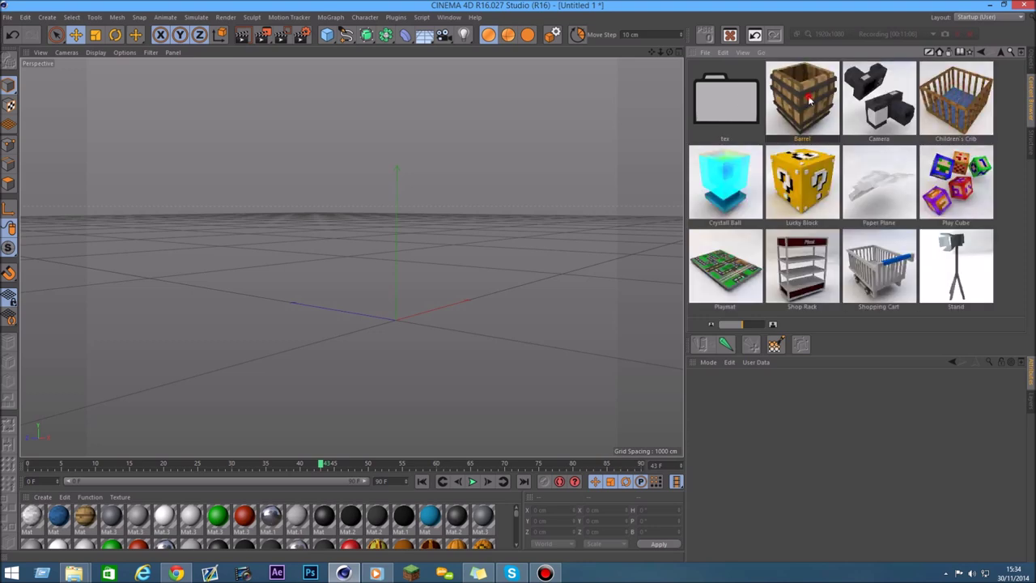
double_click(809, 100)
Set the barrel's Bulge to 11%, then load the Camera model
scroll(331, 281, up, 3)
scroll(432, 323, up, 4)
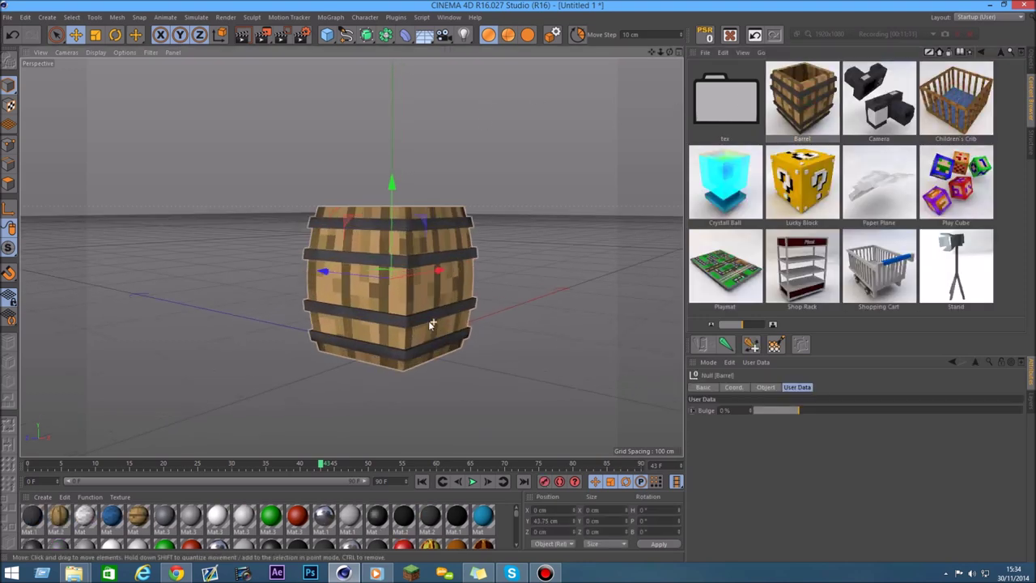
scroll(432, 323, up, 2)
drag(652, 54, 824, 374)
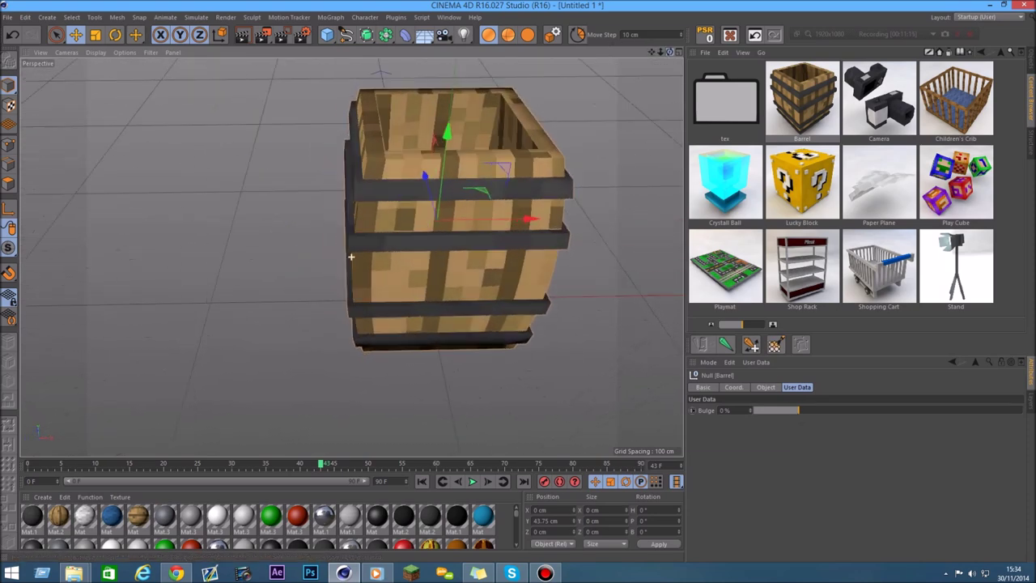
mouse_move(806, 418)
mouse_down()
mouse_move(779, 433)
mouse_move(977, 423)
mouse_move(699, 438)
mouse_move(974, 422)
mouse_move(849, 429)
mouse_up()
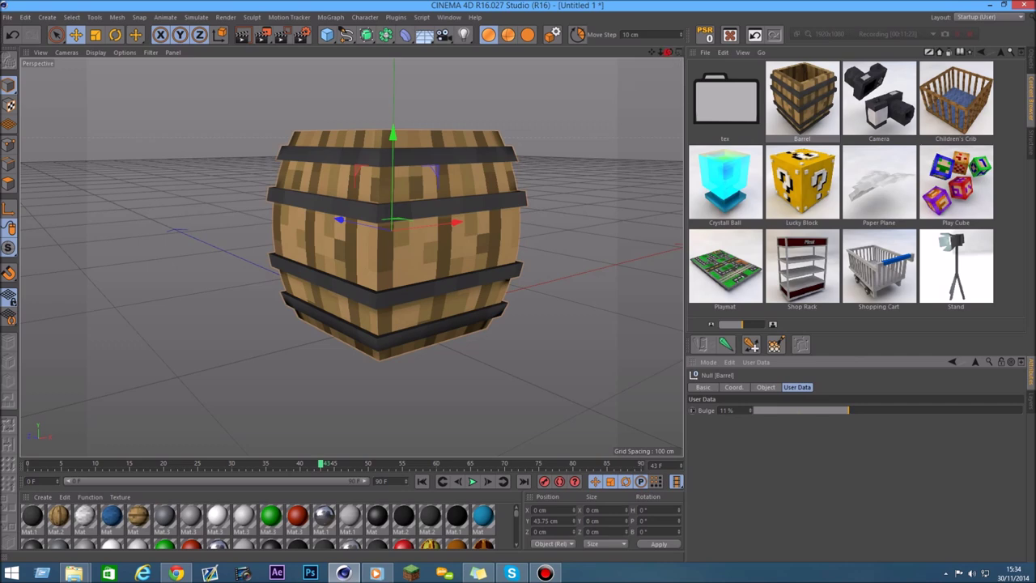
drag(668, 53, 852, 85)
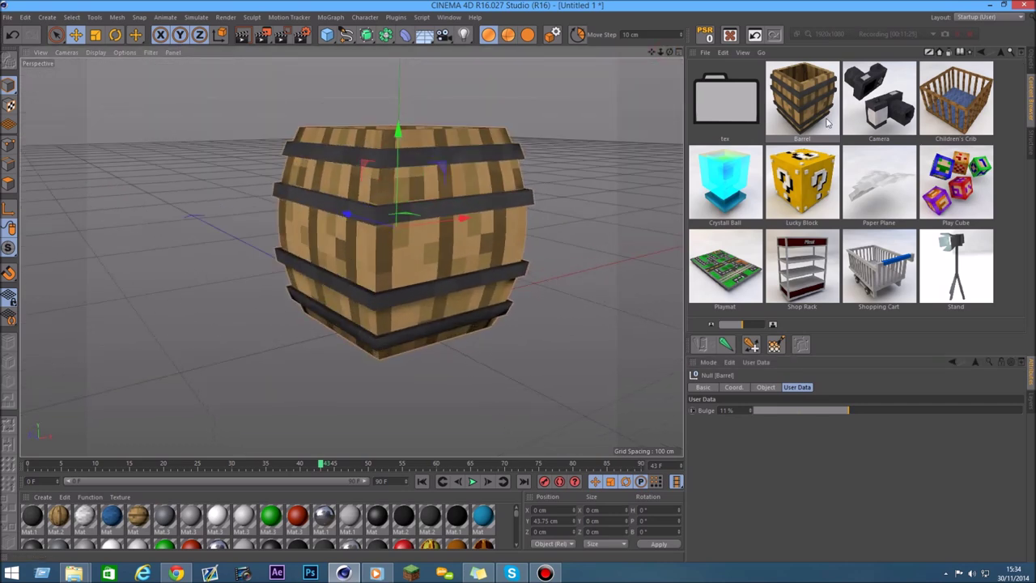
double_click(864, 110)
Delete the Barrel, leaving only the Camera model selected
click(714, 76)
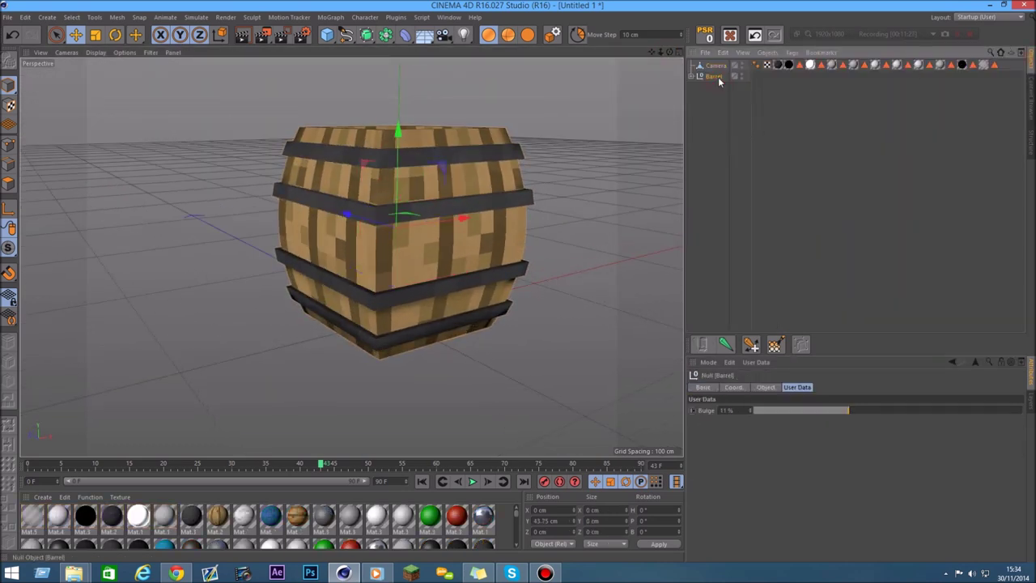
key(Delete)
click(716, 65)
Orbit around the Camera model to inspect it, then delete it from the scene
drag(669, 53, 574, 157)
mouse_move(669, 53)
mouse_down()
mouse_move(684, 52)
mouse_move(351, 257)
mouse_up()
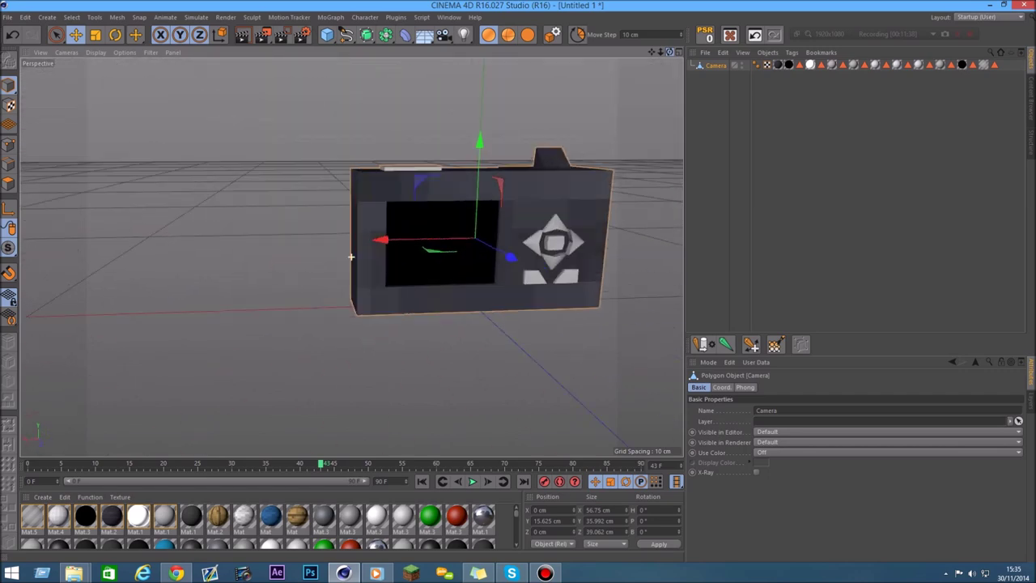
drag(351, 257, 351, 256)
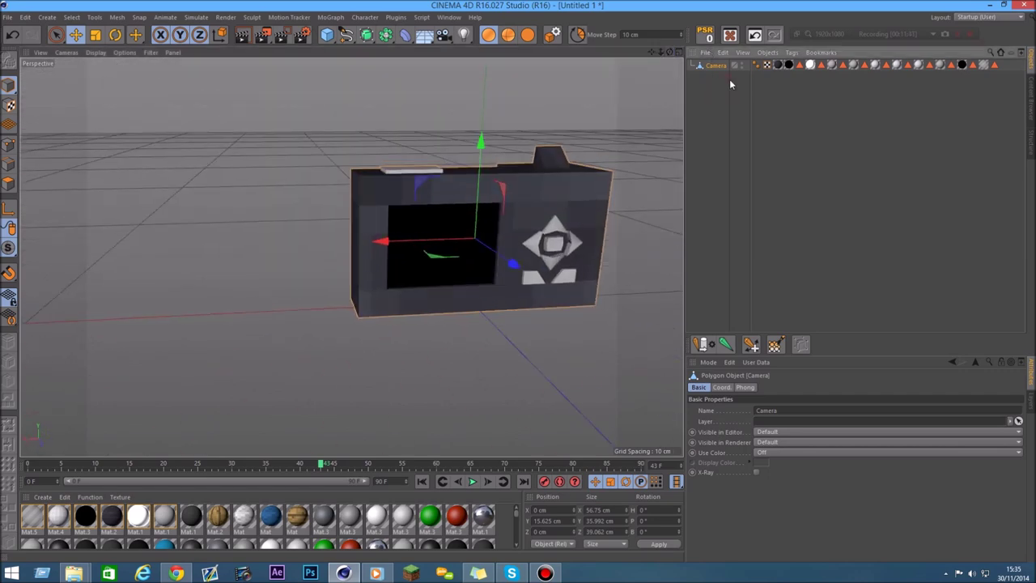
key(Delete)
click(1030, 101)
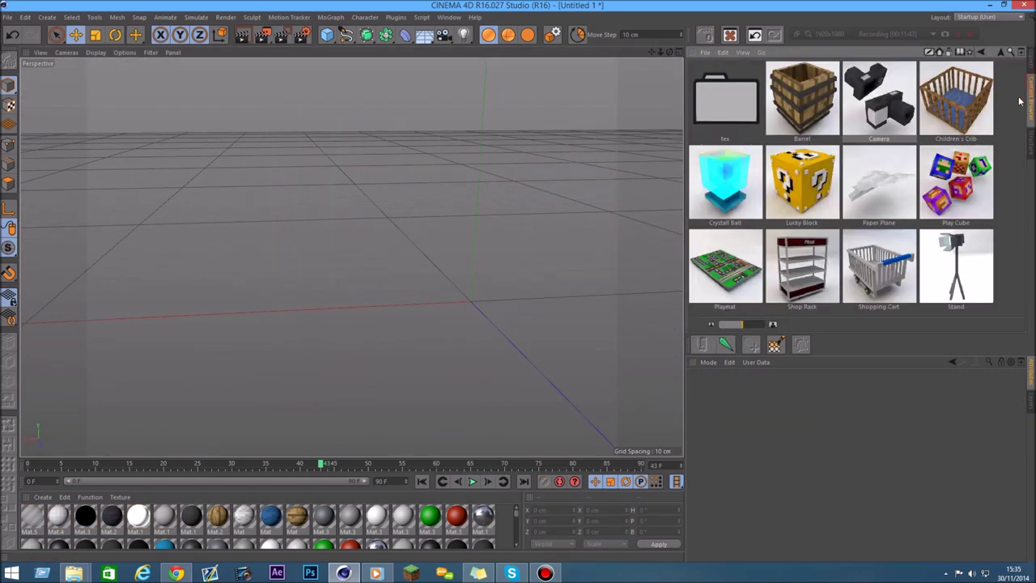
Load the Children's Crib and change its Wool Color from blue to a darker green
double_click(953, 85)
drag(669, 54, 600, 348)
scroll(600, 348, up, 3)
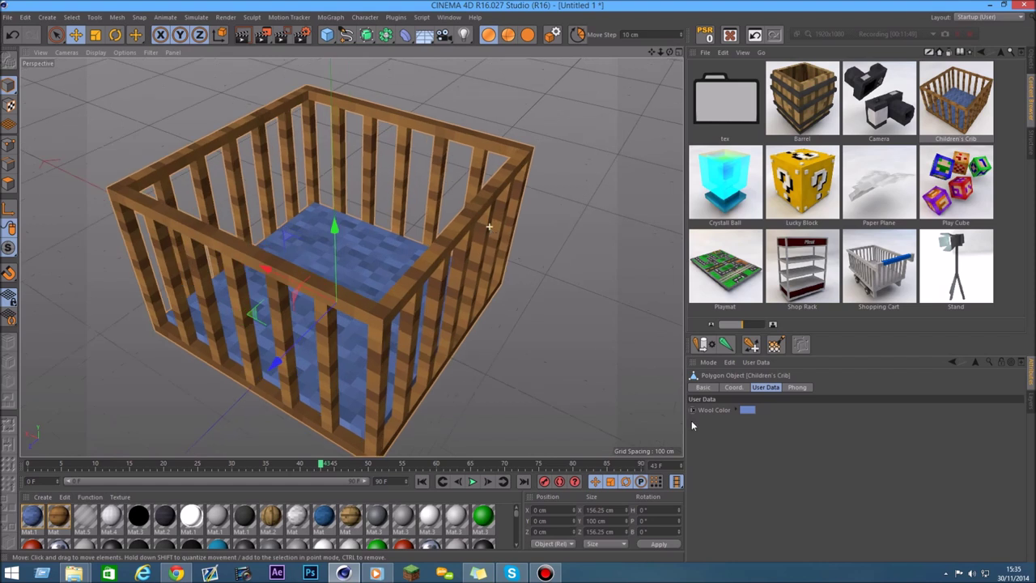
click(750, 411)
click(761, 371)
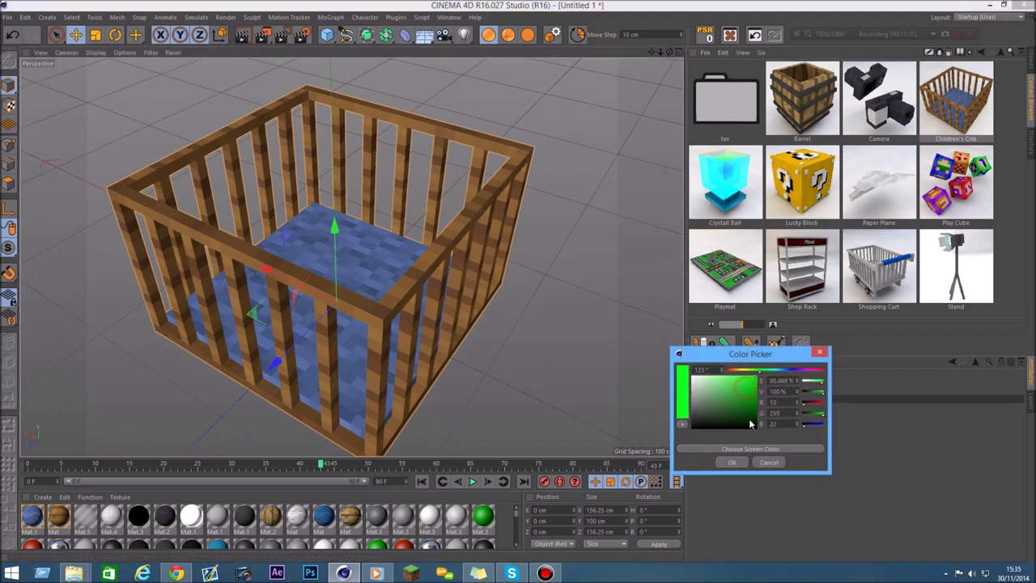
click(732, 462)
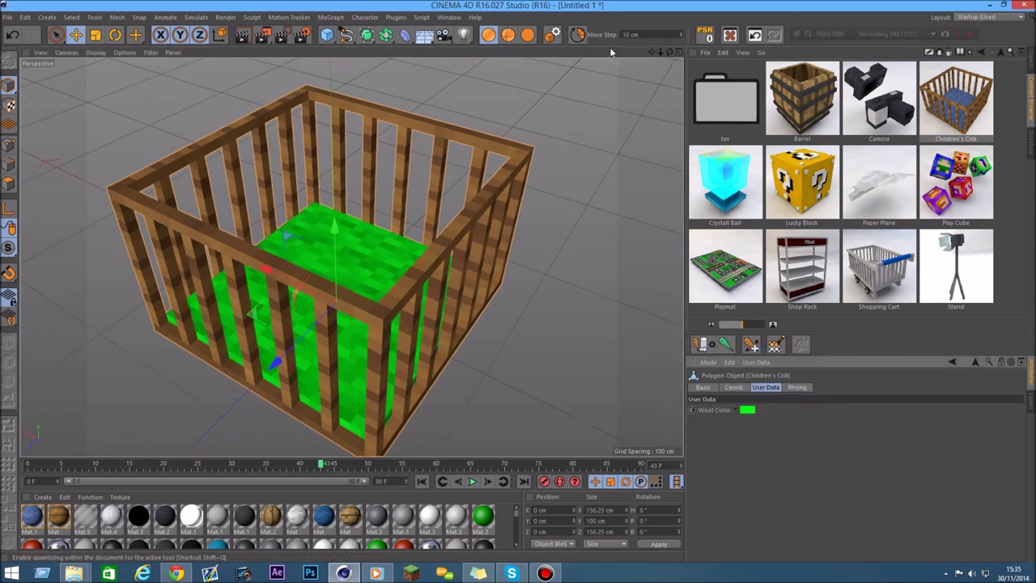
click(747, 410)
click(726, 461)
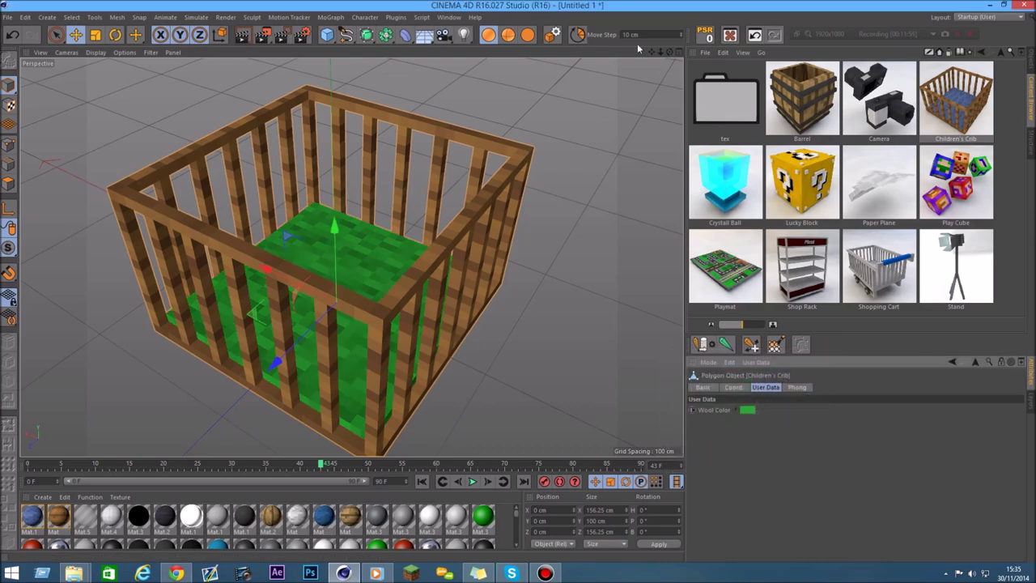
Inspect the crib from below, delete it, and load the Crystall Ball model
drag(670, 53, 640, 129)
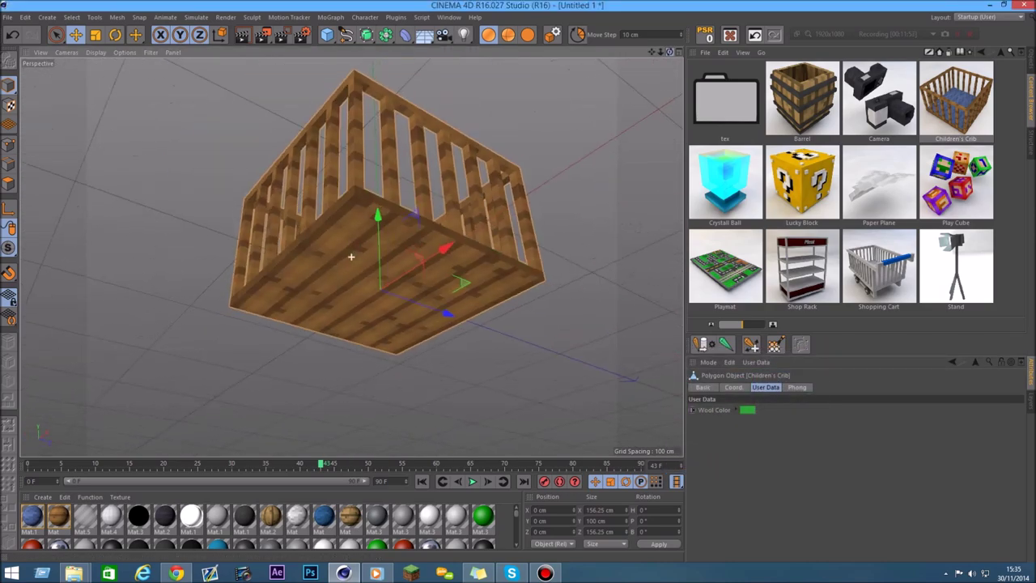
drag(350, 256, 352, 257)
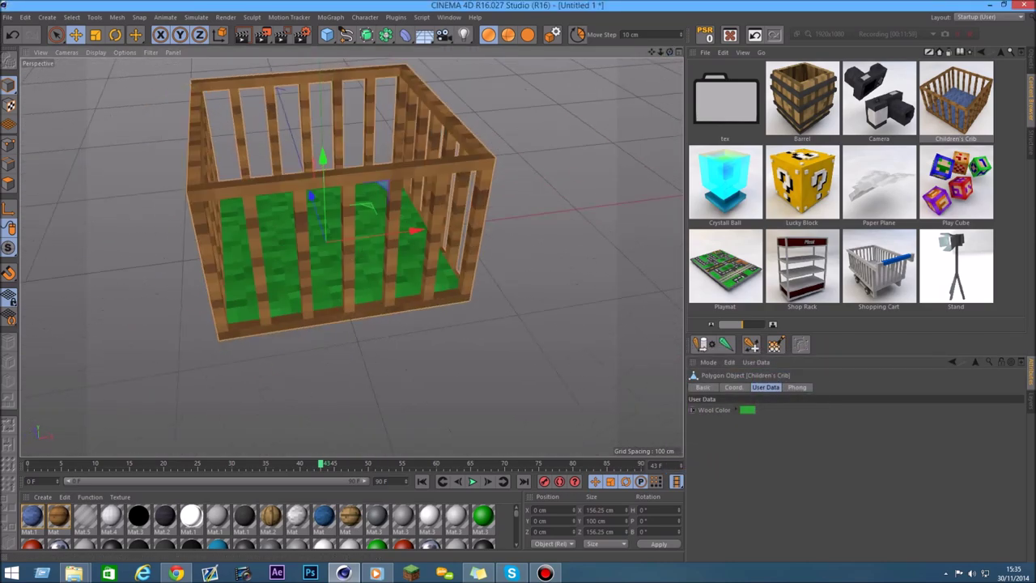
click(1031, 69)
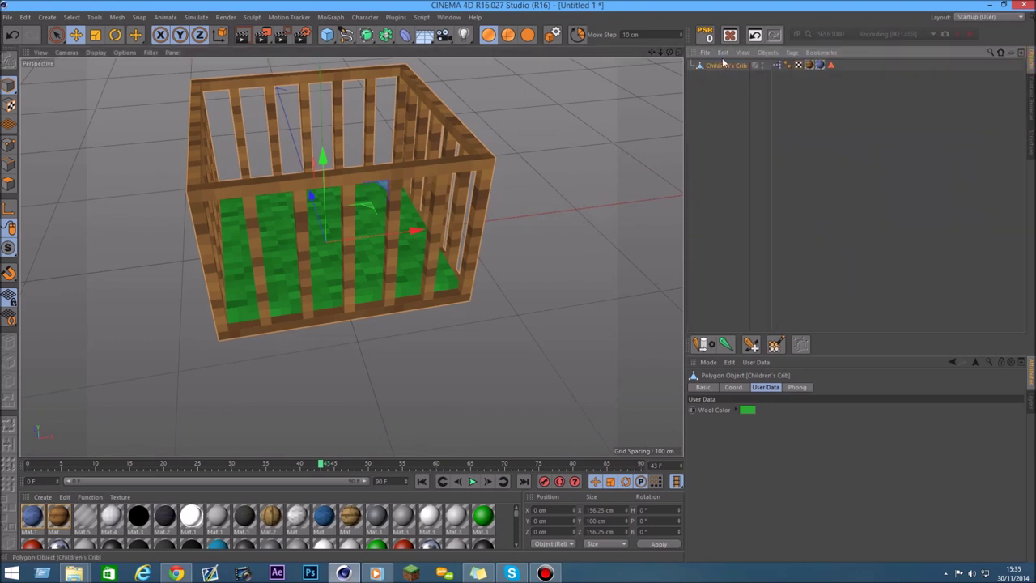
key(Delete)
click(1031, 90)
double_click(737, 189)
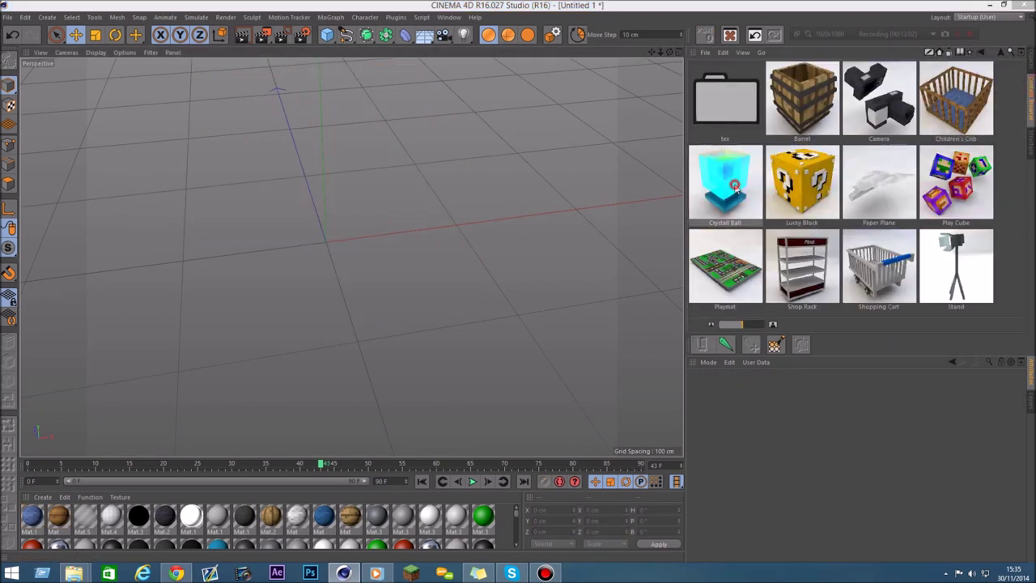
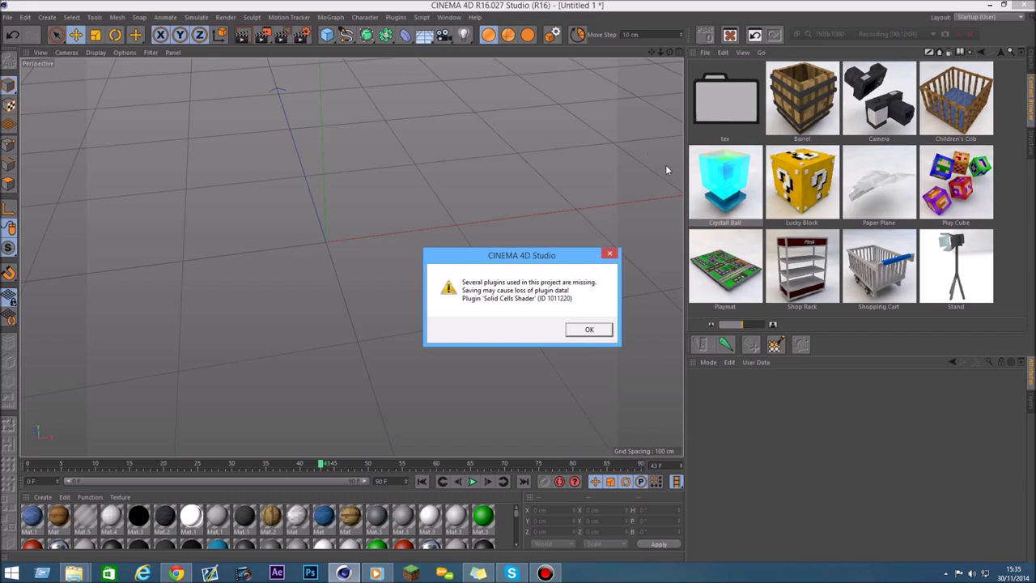
Move the missing-plugin warning aside and dismiss it so the Crystall Ball loads
mouse_move(543, 255)
mouse_down()
mouse_move(489, 231)
mouse_move(527, 238)
mouse_up()
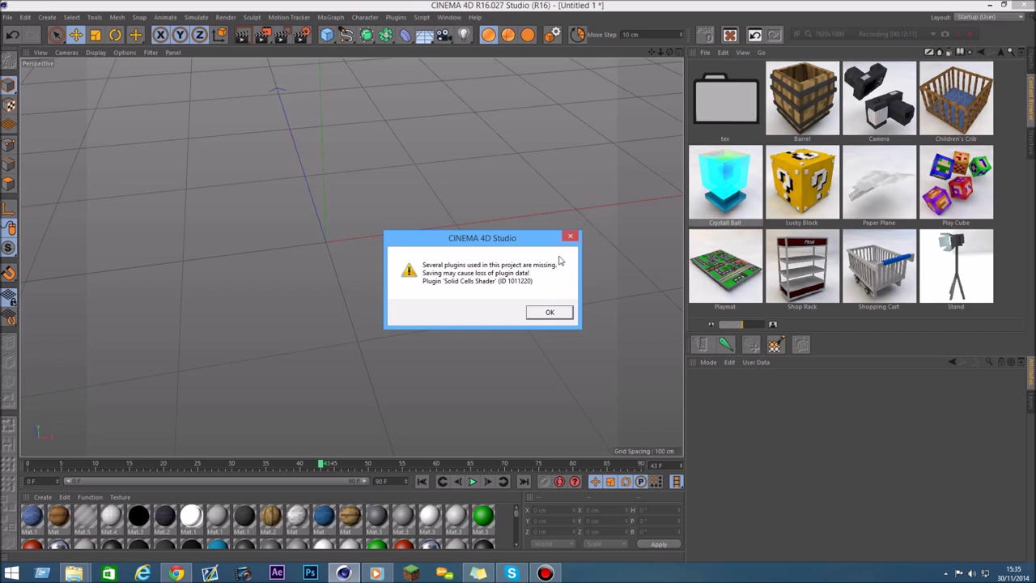
drag(526, 241, 482, 238)
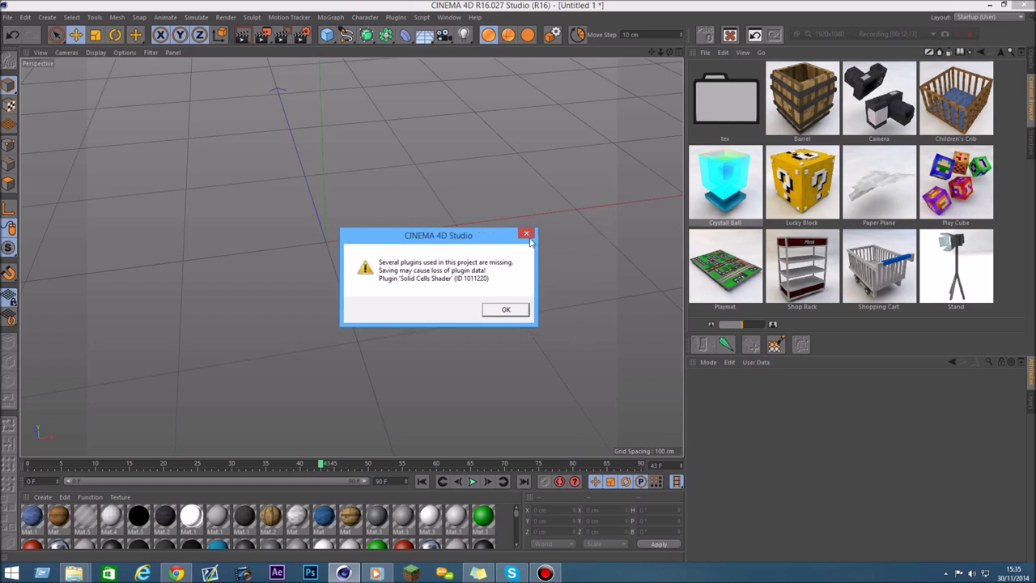
click(517, 315)
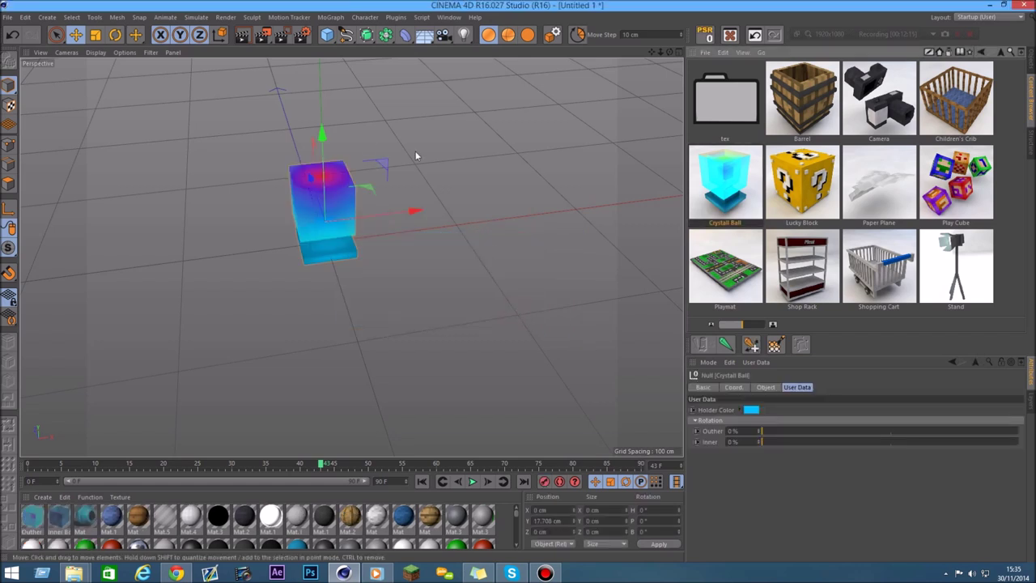
Colour the Crystall Ball holder magenta, after trying teal-green first
scroll(350, 257, up, 5)
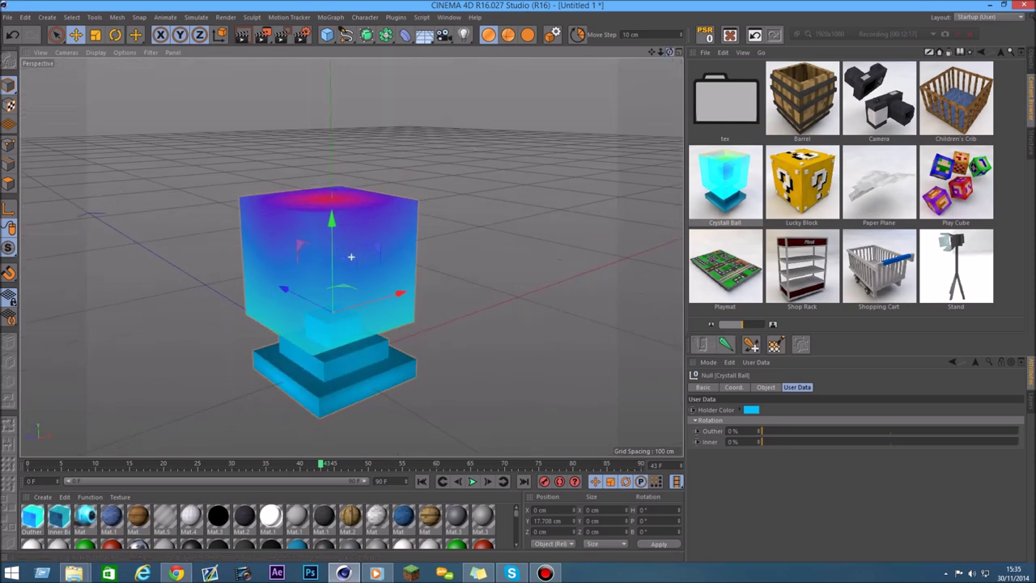
alt+drag(351, 257, 281, 341)
scroll(281, 340, up, 2)
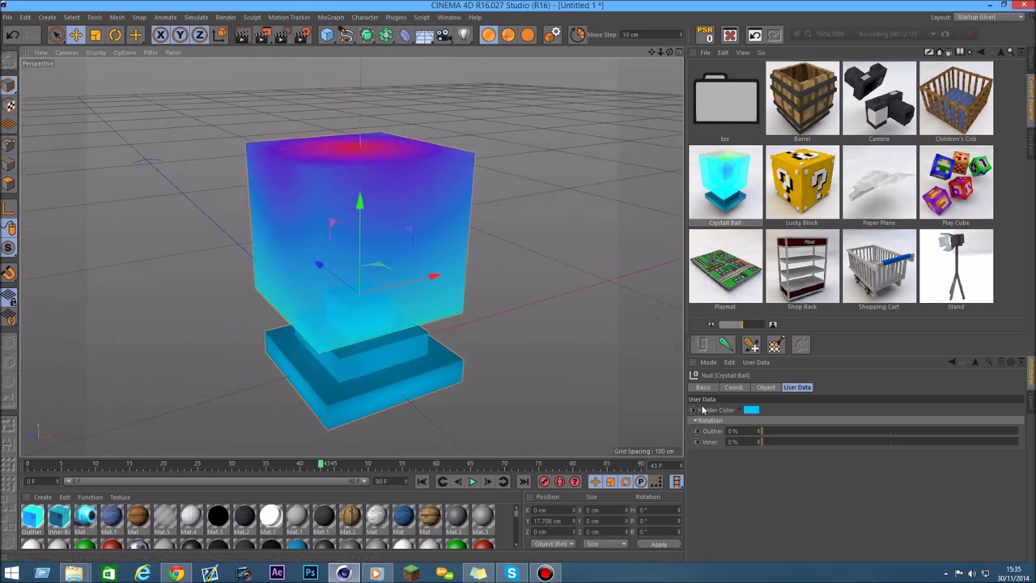
click(750, 410)
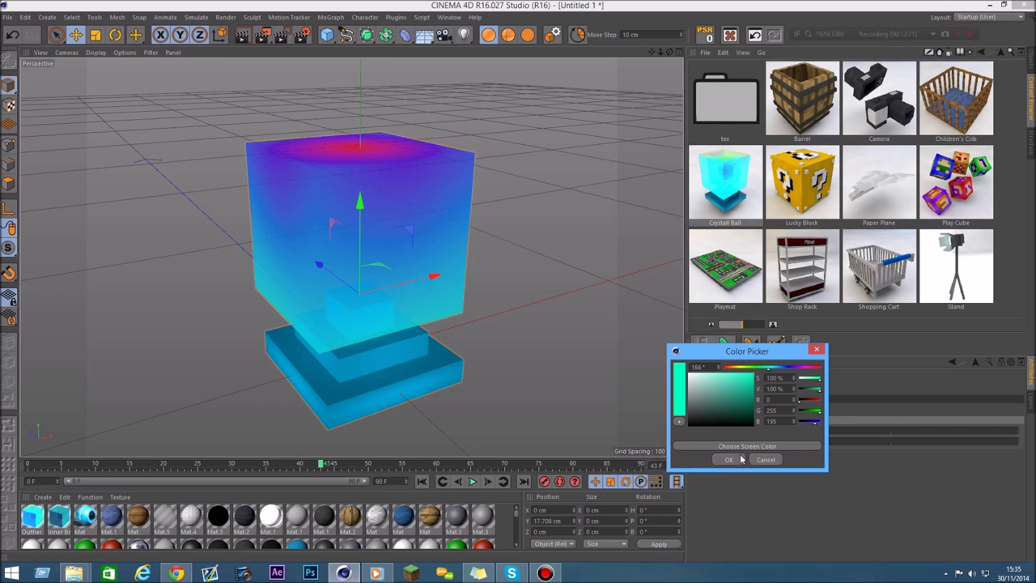
click(740, 459)
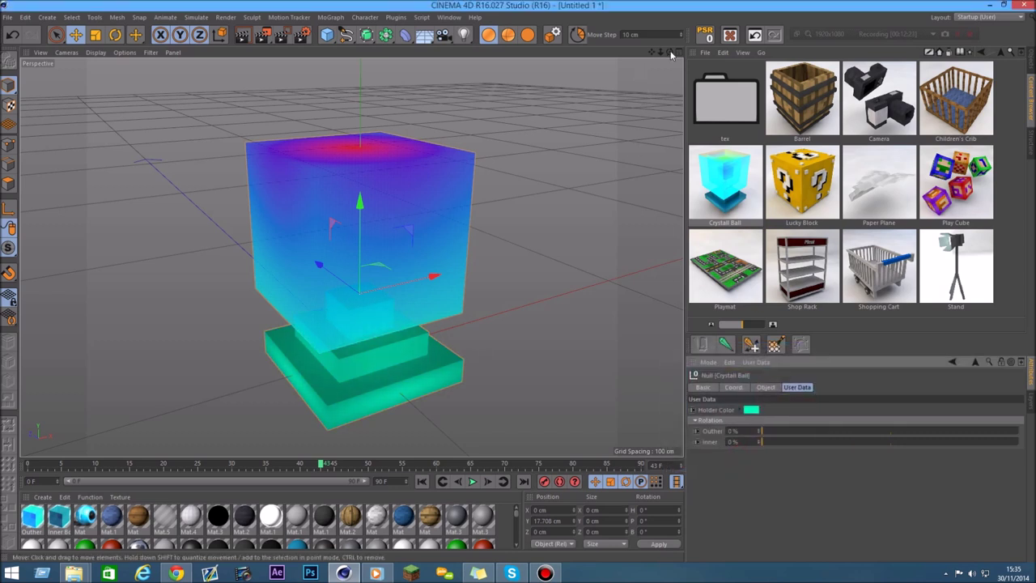
click(753, 411)
drag(769, 381, 770, 417)
click(736, 461)
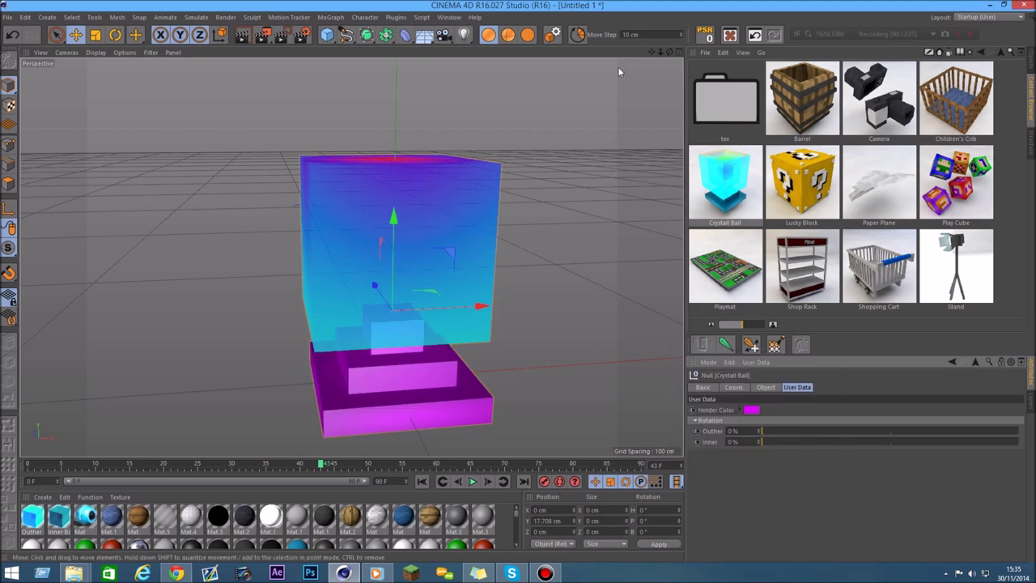
Set outer rotation to 100% and inner rotation to 49%, then load the Lucky Block preset
drag(663, 55, 796, 464)
mouse_move(761, 432)
mouse_down()
mouse_move(1019, 430)
mouse_move(758, 431)
mouse_up()
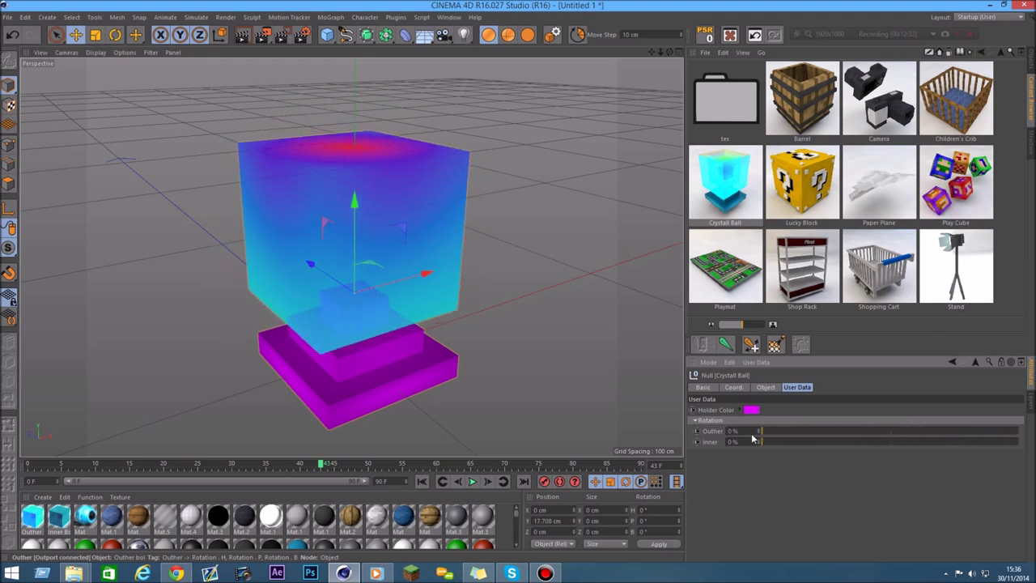
drag(782, 433, 1018, 432)
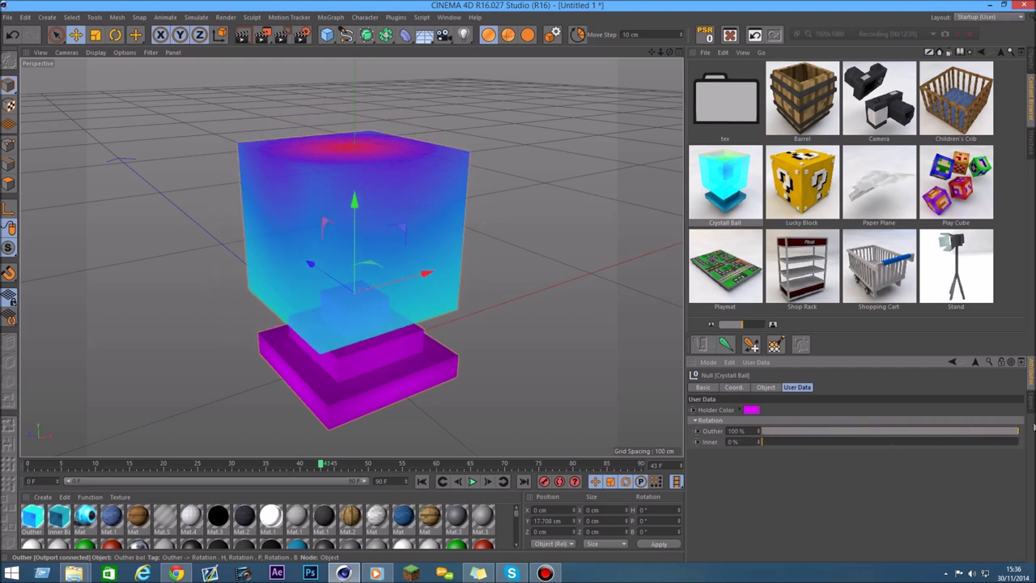
click(889, 441)
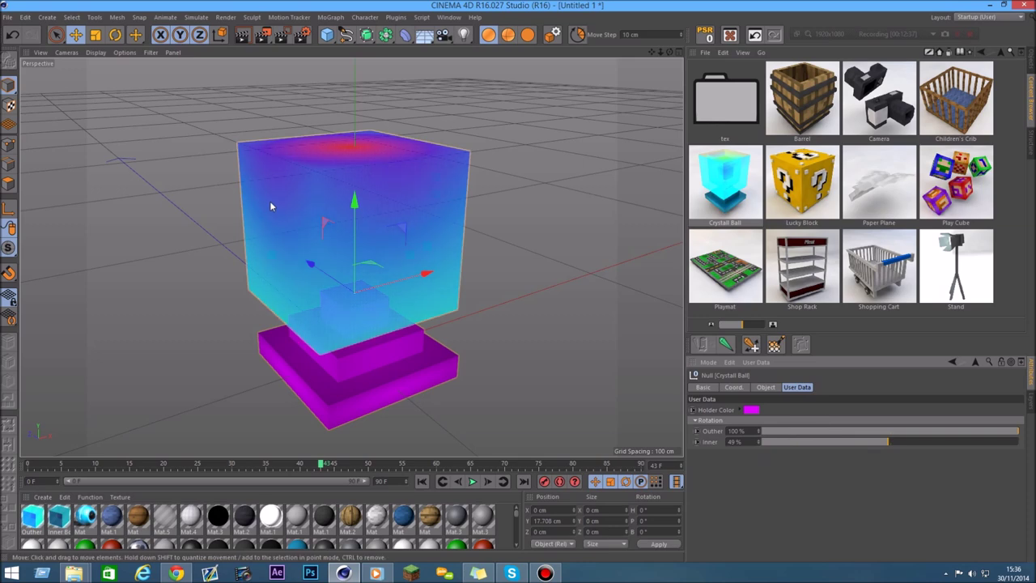
scroll(286, 212, up, 3)
mouse_move(324, 243)
alt+mouse_down()
mouse_move(352, 256)
mouse_move(351, 280)
alt+mouse_up()
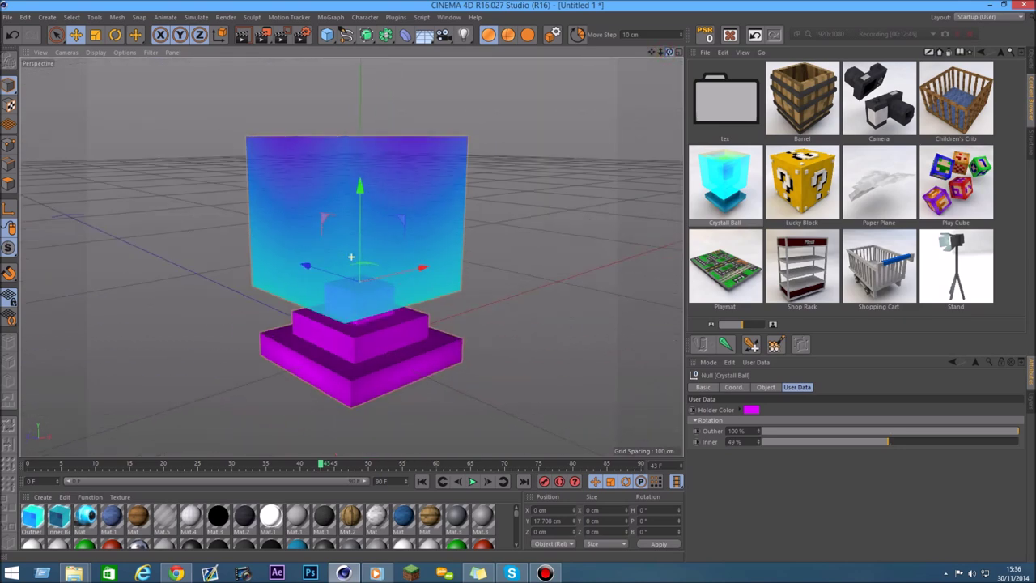
double_click(801, 185)
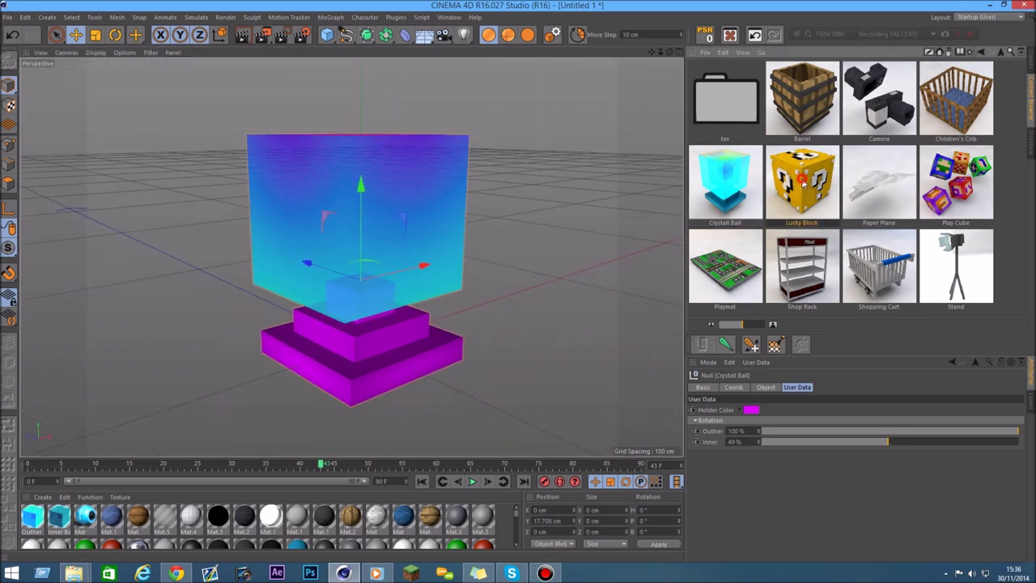
Select the Lucky Block in the object list and toggle its parts' visibility
key(shift+F1)
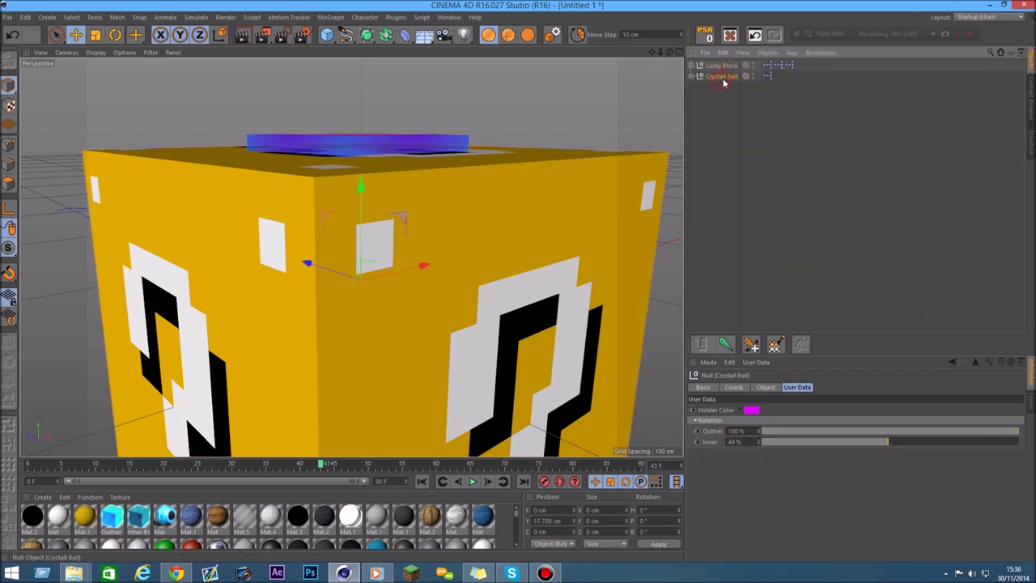
drag(659, 54, 670, 55)
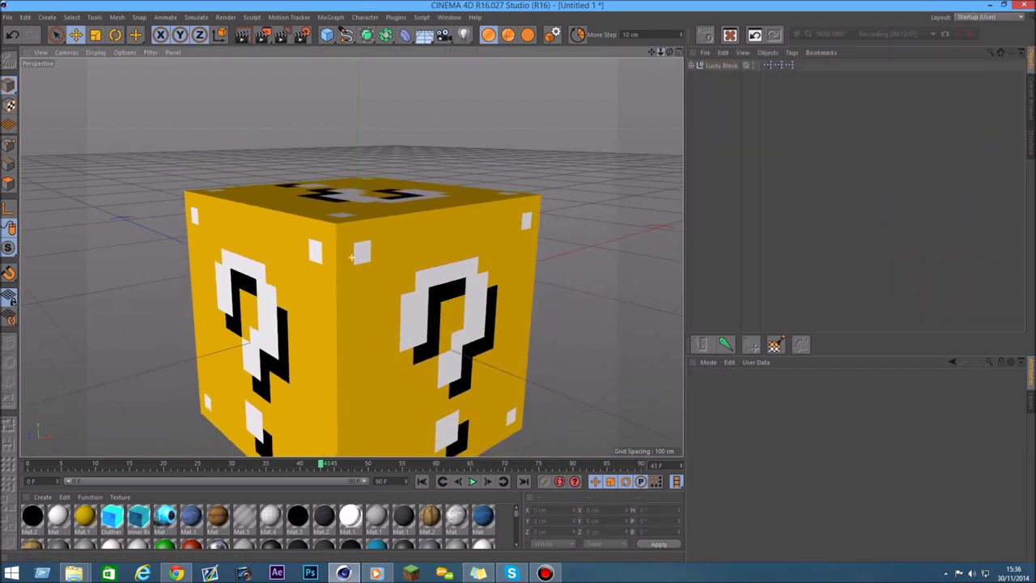
click(722, 65)
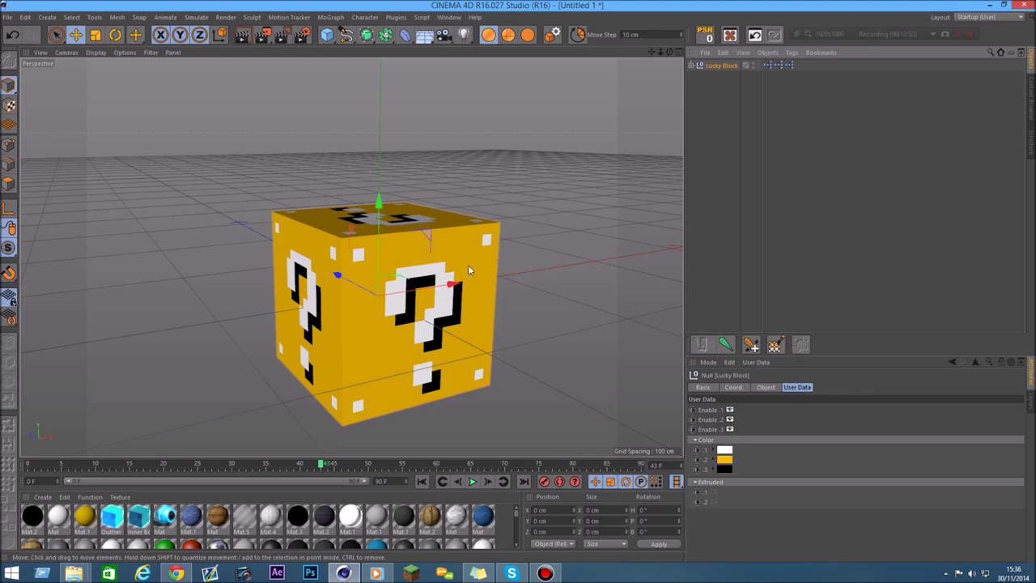
click(729, 410)
click(730, 410)
double_click(730, 419)
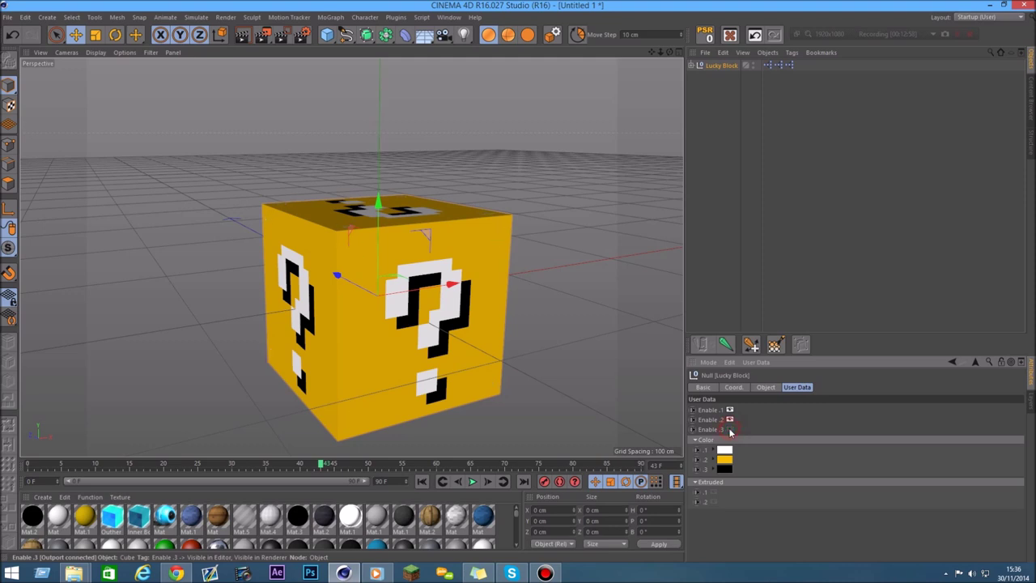
Recolour the Lucky Block: white patches green, yellow faces orange, black areas teal
click(730, 459)
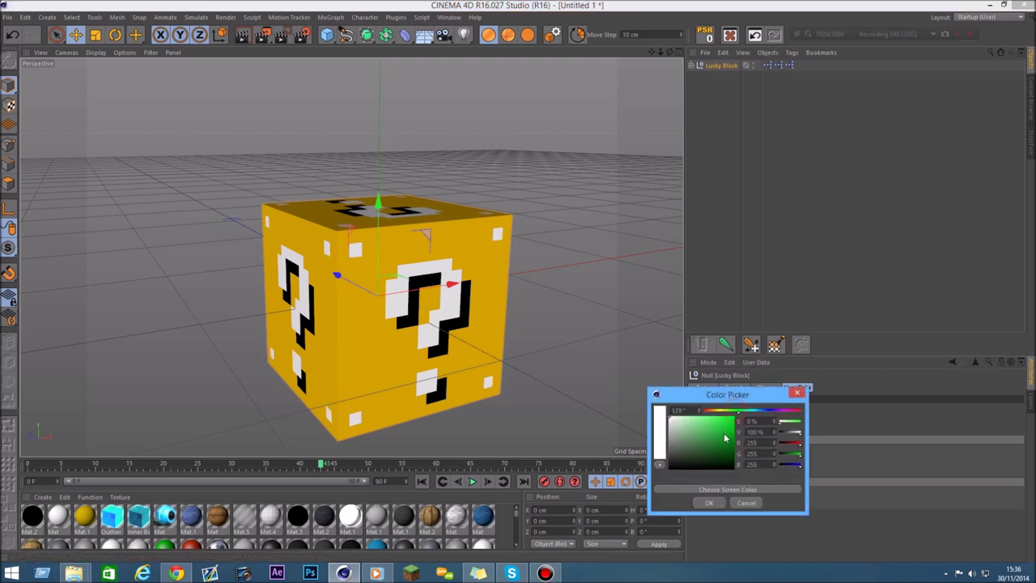
click(710, 503)
click(726, 463)
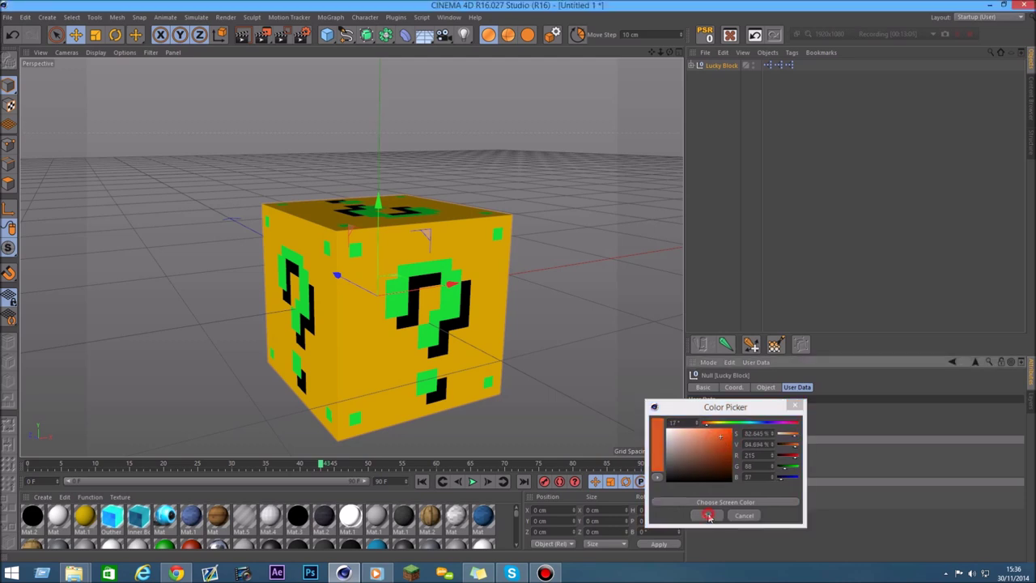
click(707, 515)
click(720, 476)
click(740, 434)
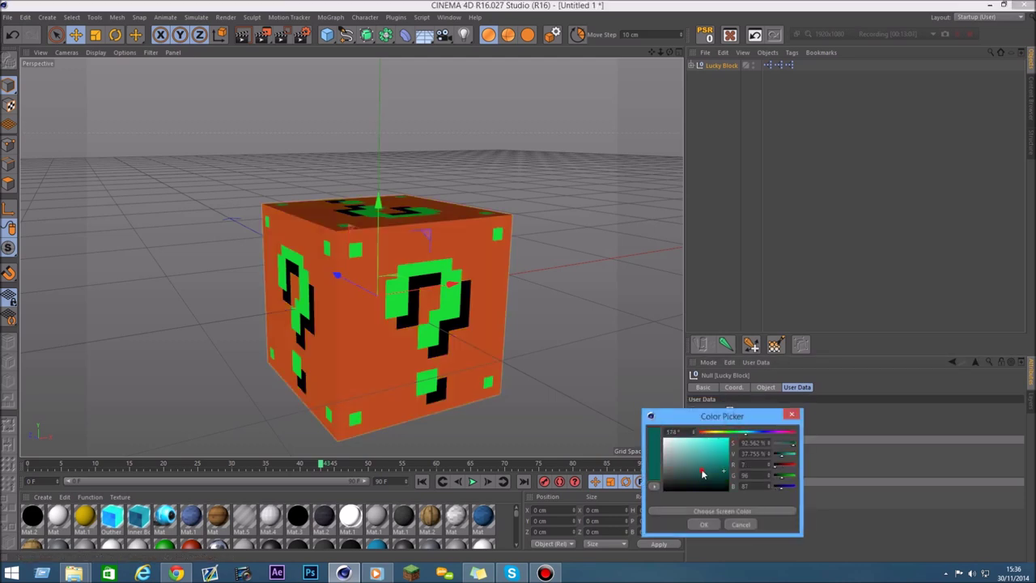
click(703, 525)
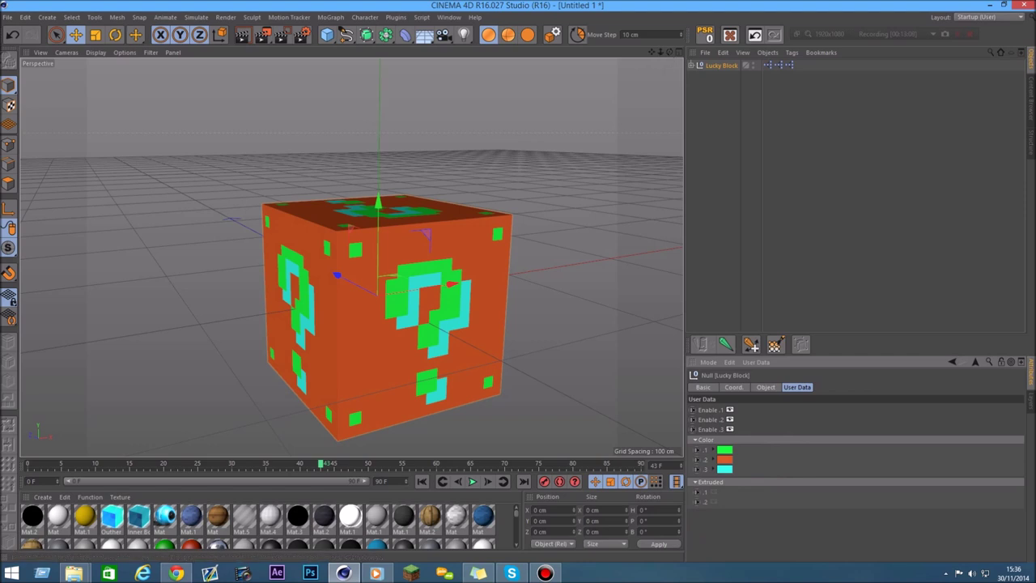
drag(669, 55, 639, 73)
Reset the Lucky Block colours to defaults and enable the Extruded pixel patches
click(707, 454)
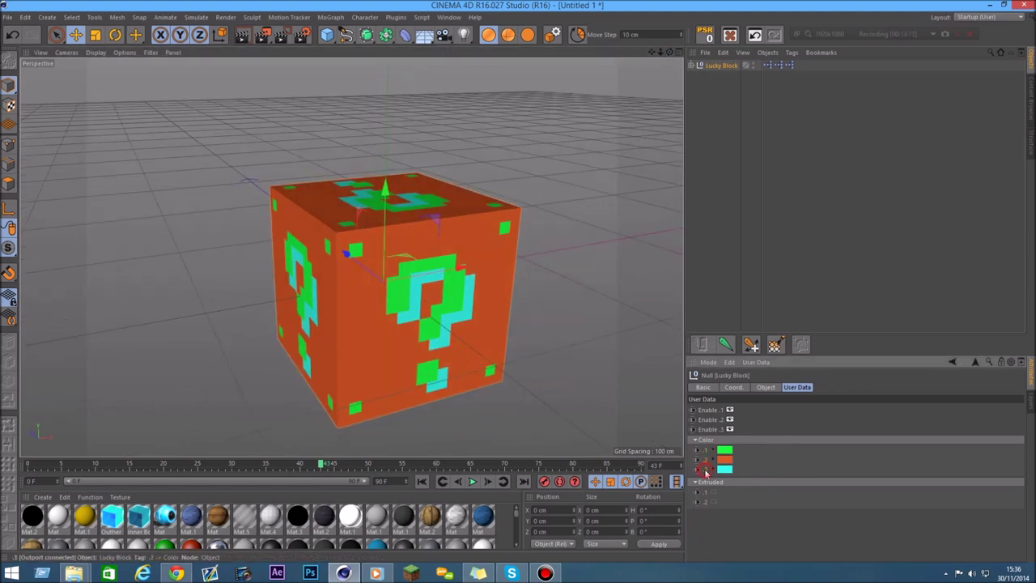
right_click(707, 461)
click(736, 464)
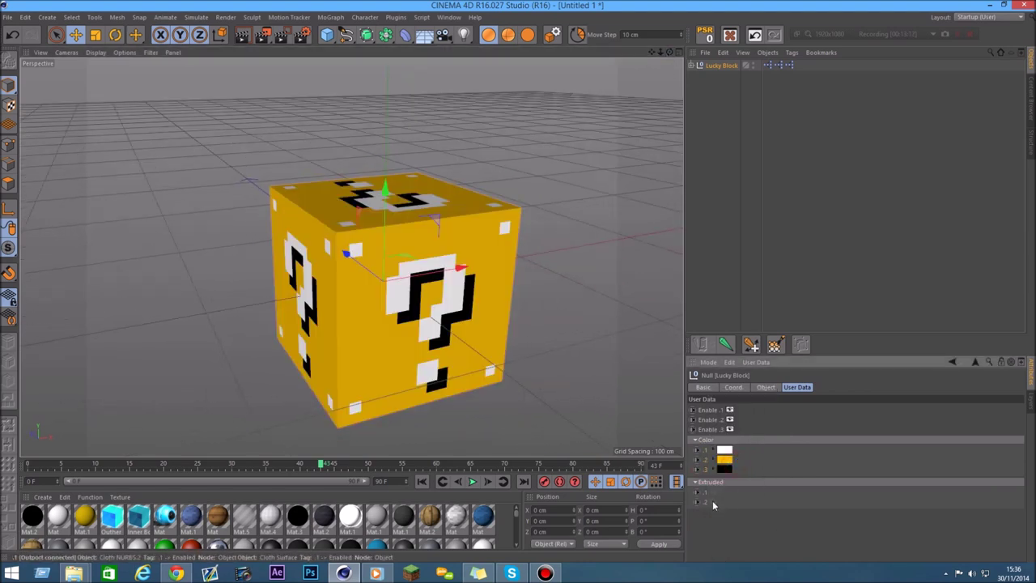
scroll(624, 195, up, 3)
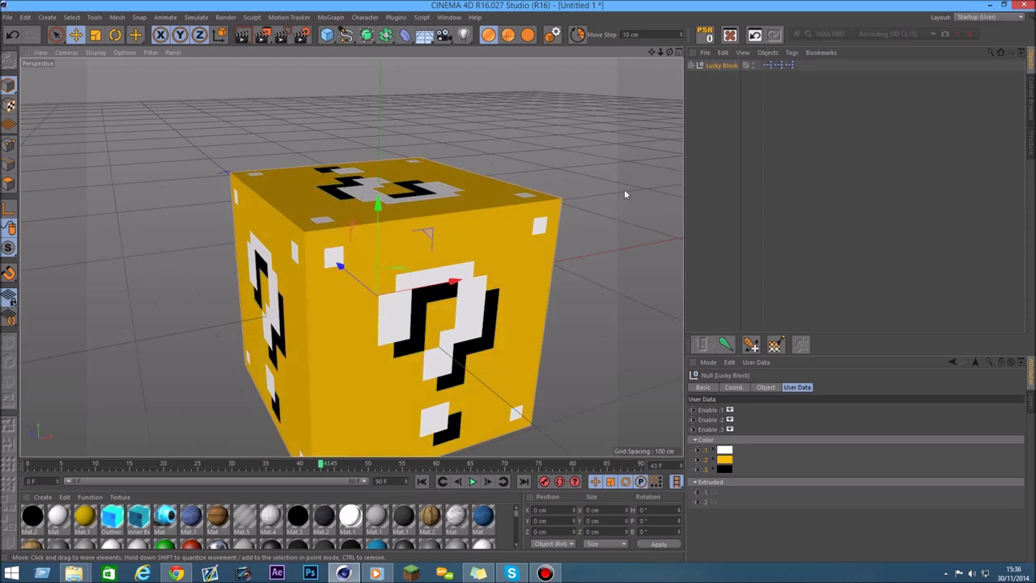
click(714, 492)
Inspect the extruded cube up close, then delete the Lucky Block
drag(669, 52, 615, 73)
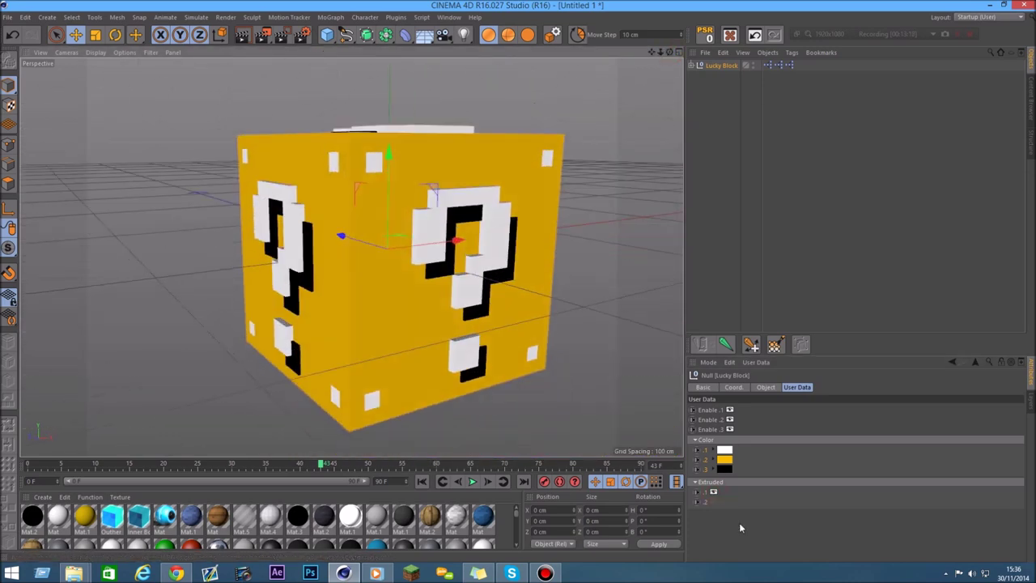
mouse_move(669, 51)
mouse_down()
mouse_move(615, 73)
mouse_move(350, 256)
mouse_move(660, 52)
mouse_move(615, 73)
mouse_up()
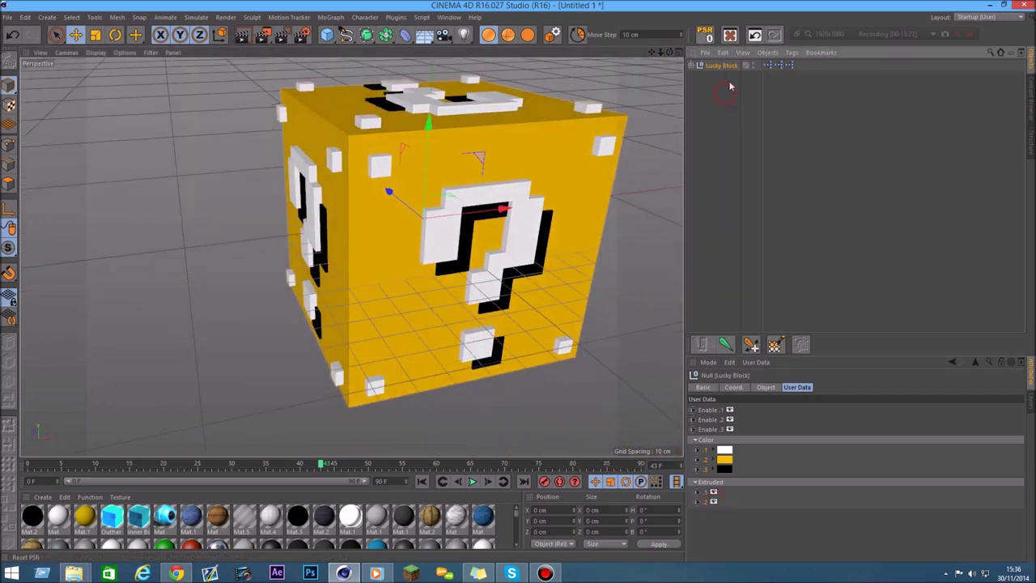
key(Delete)
click(1031, 93)
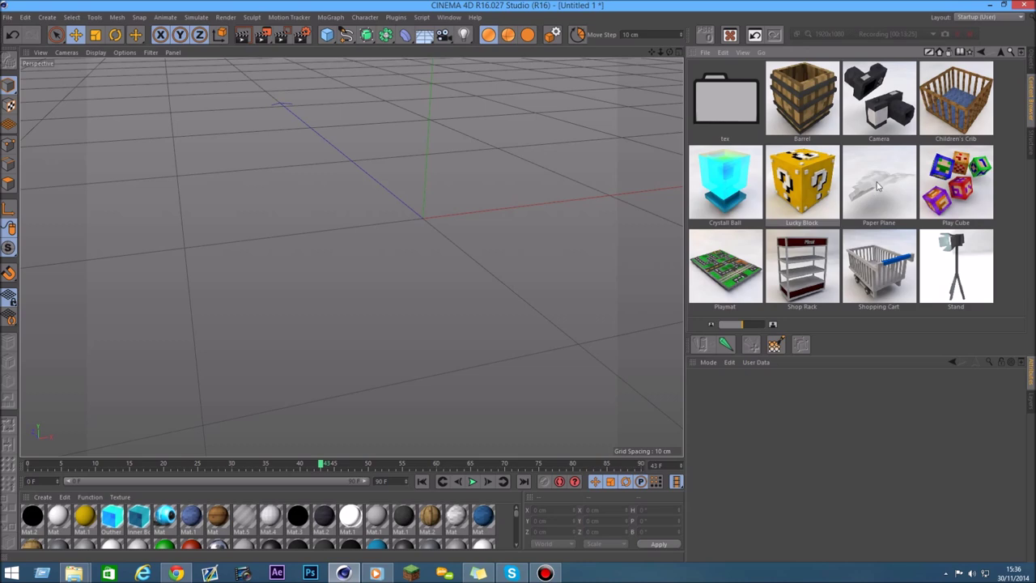
Load the Paper Plane preset and colour it blue
double_click(885, 185)
drag(661, 52, 669, 52)
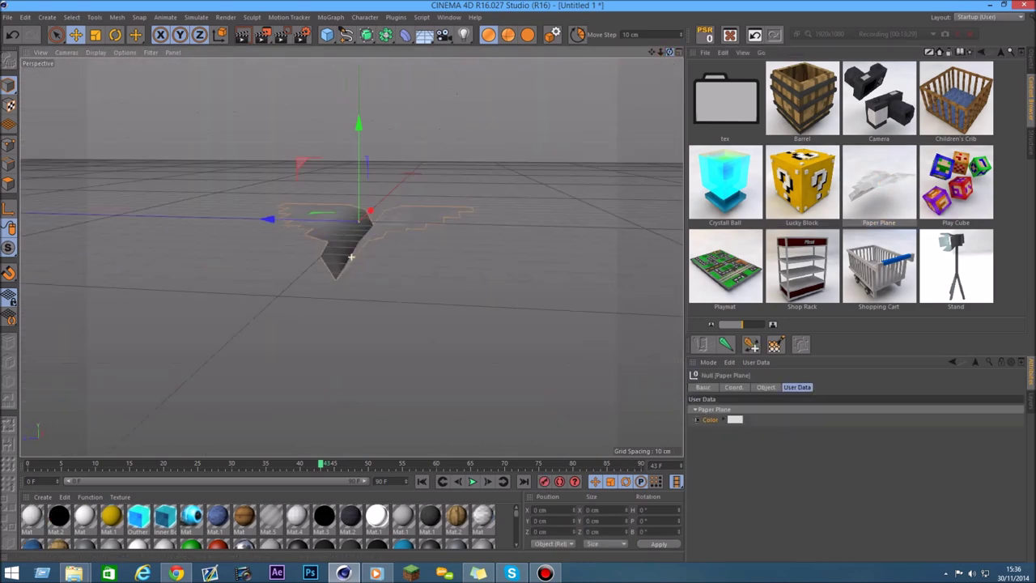
click(735, 419)
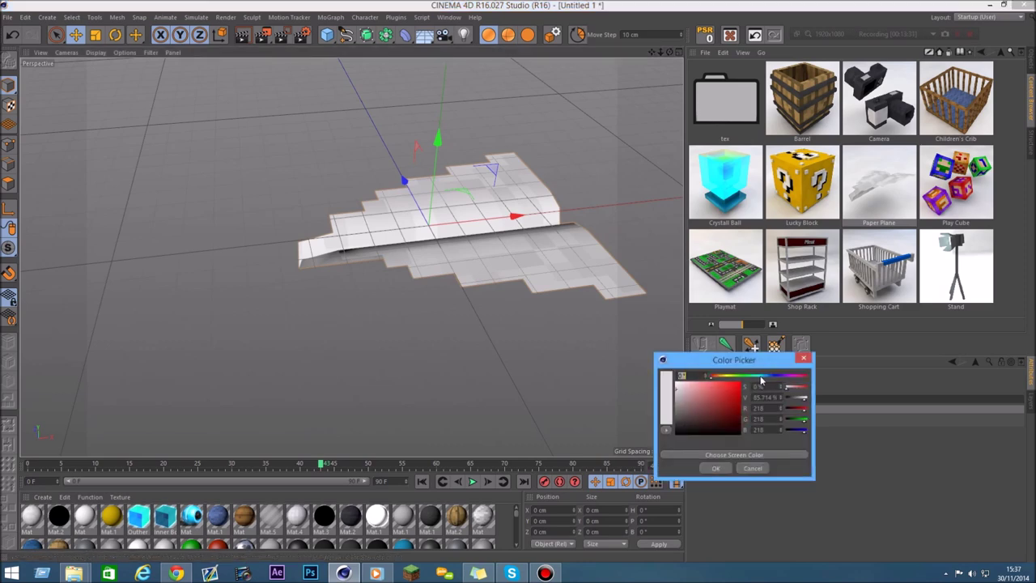
click(717, 467)
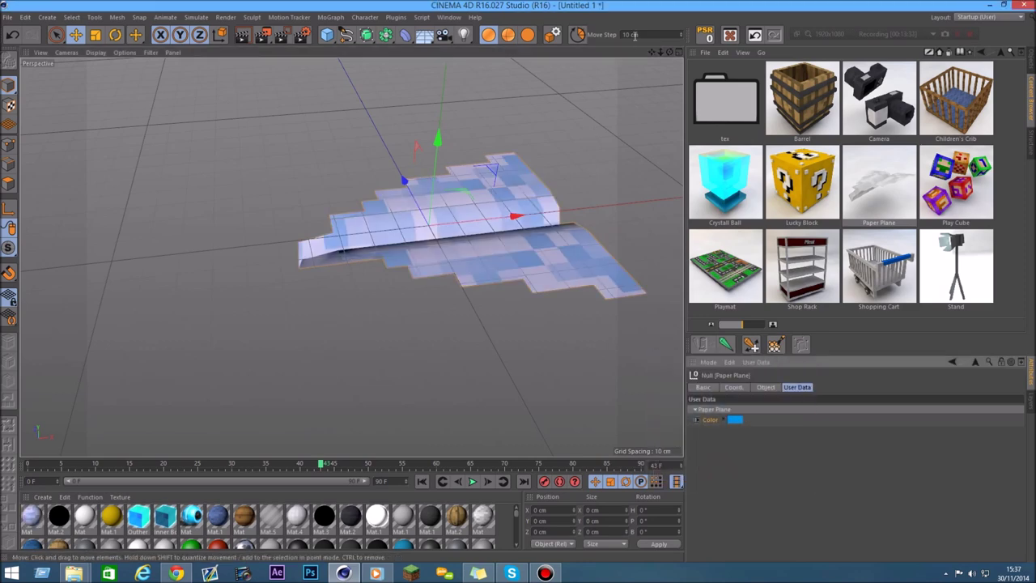
drag(668, 52, 669, 51)
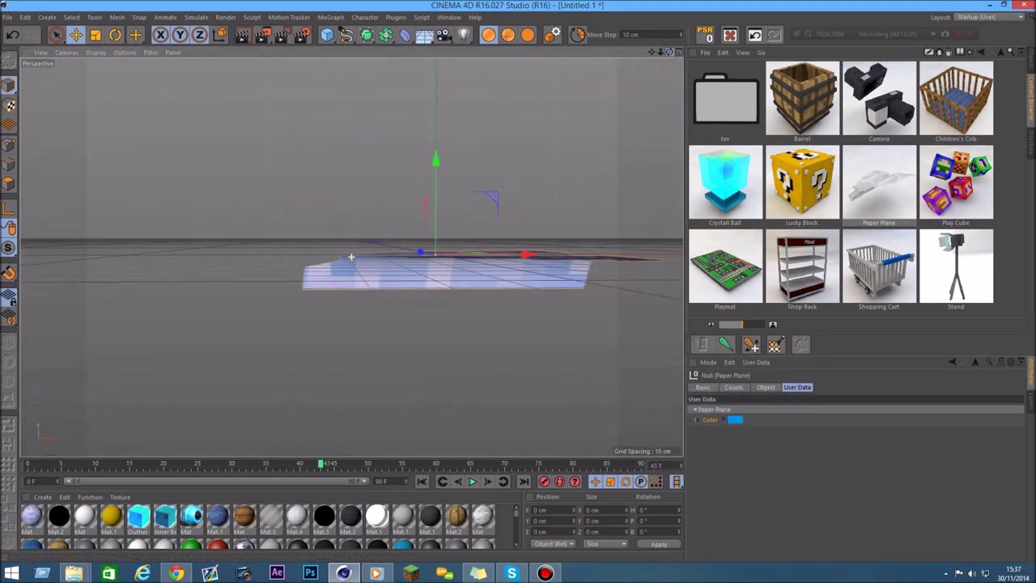
Recolour the Paper Plane purple, then delete it from the scene
click(735, 419)
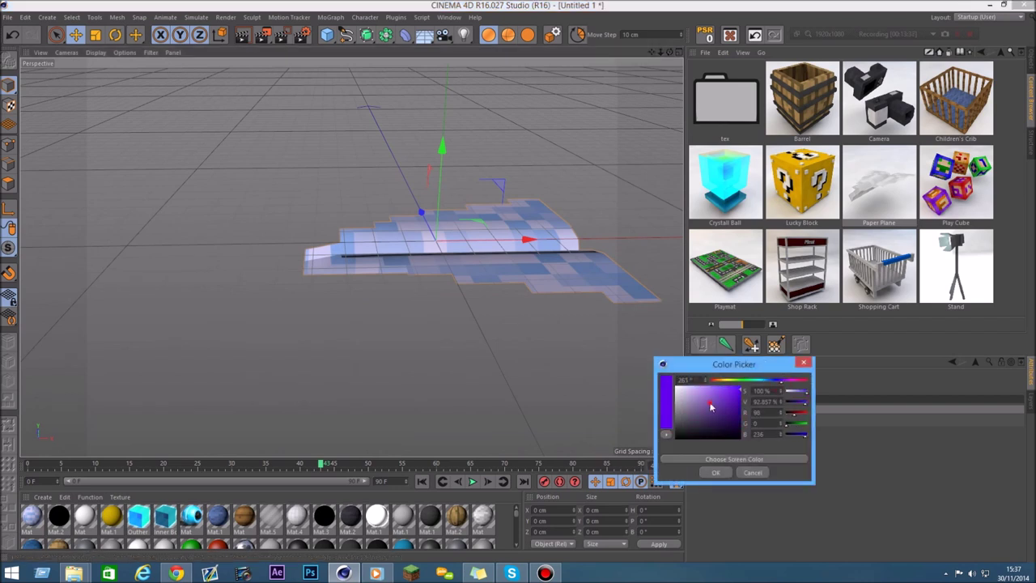
click(714, 471)
drag(669, 52, 967, 64)
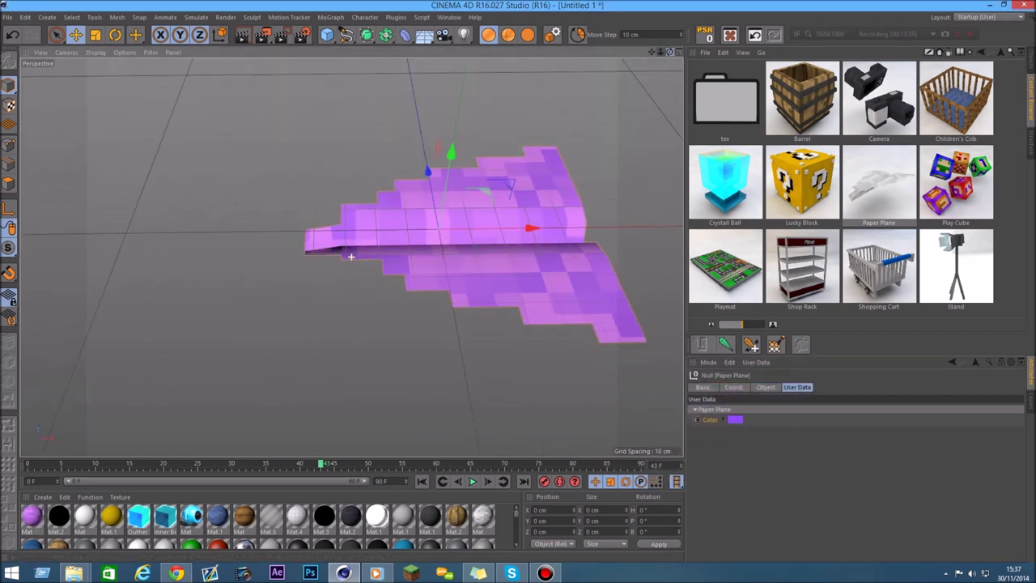
click(1031, 61)
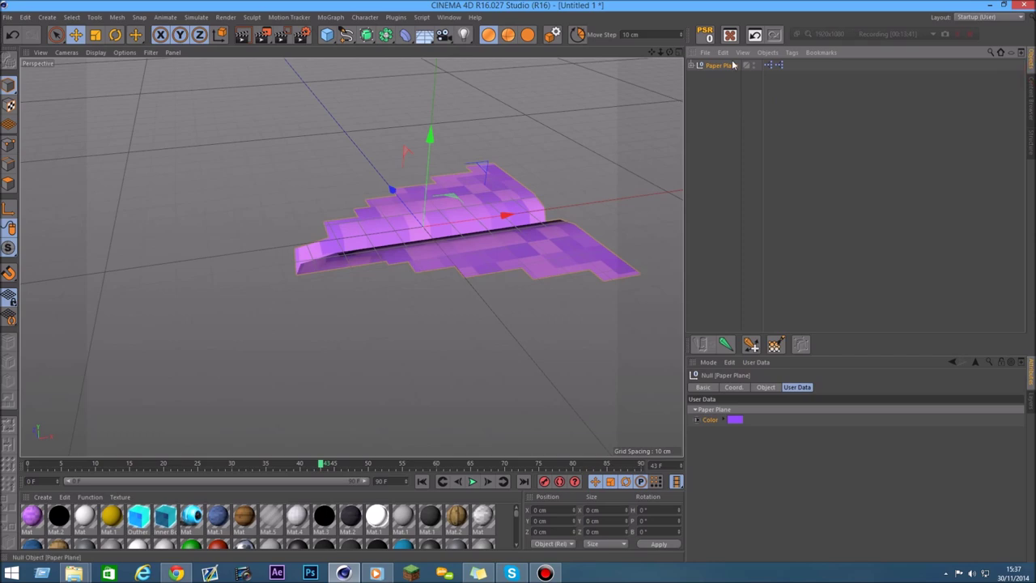
key(Delete)
click(1031, 97)
Drag in the Play Cube, slide its Block Type to green and blue, then load the Playmat
drag(975, 166, 502, 101)
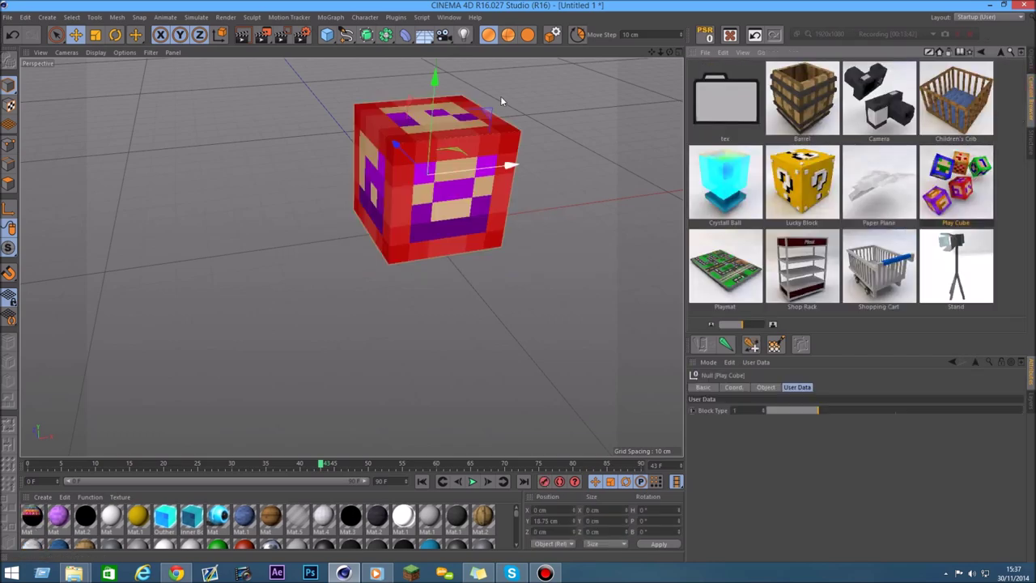
drag(669, 52, 809, 122)
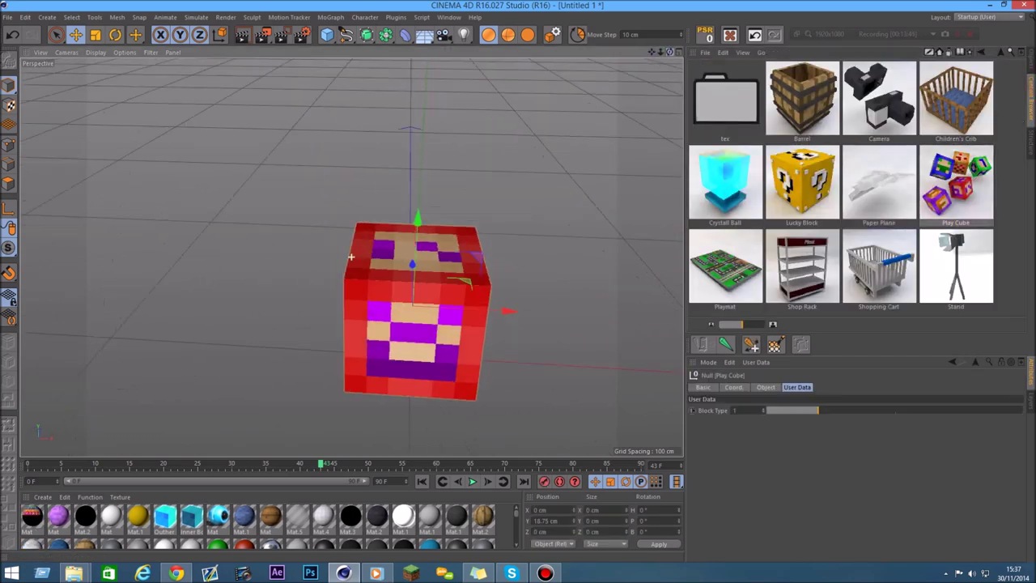
alt+drag(351, 257, 664, 157)
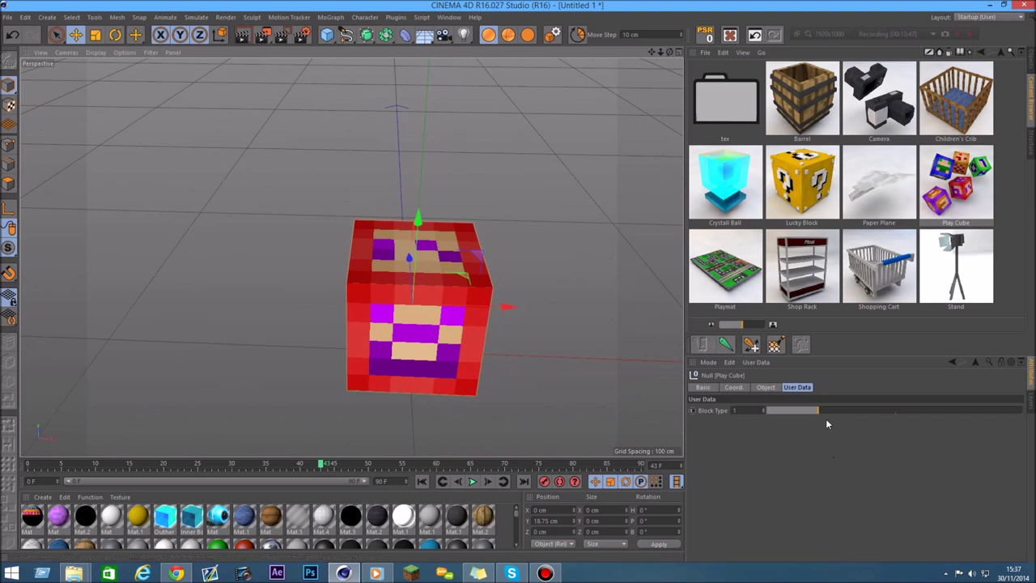
mouse_move(823, 413)
mouse_down()
mouse_move(950, 414)
mouse_move(777, 417)
mouse_move(998, 410)
mouse_move(874, 407)
mouse_move(920, 411)
mouse_up()
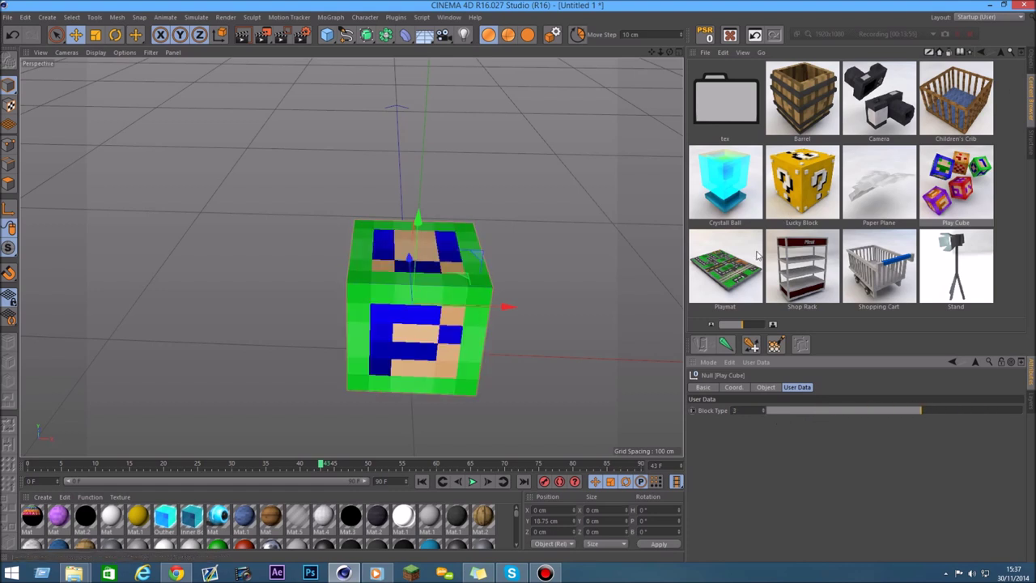
double_click(726, 263)
Delete the Play Cube from the object list
click(1030, 63)
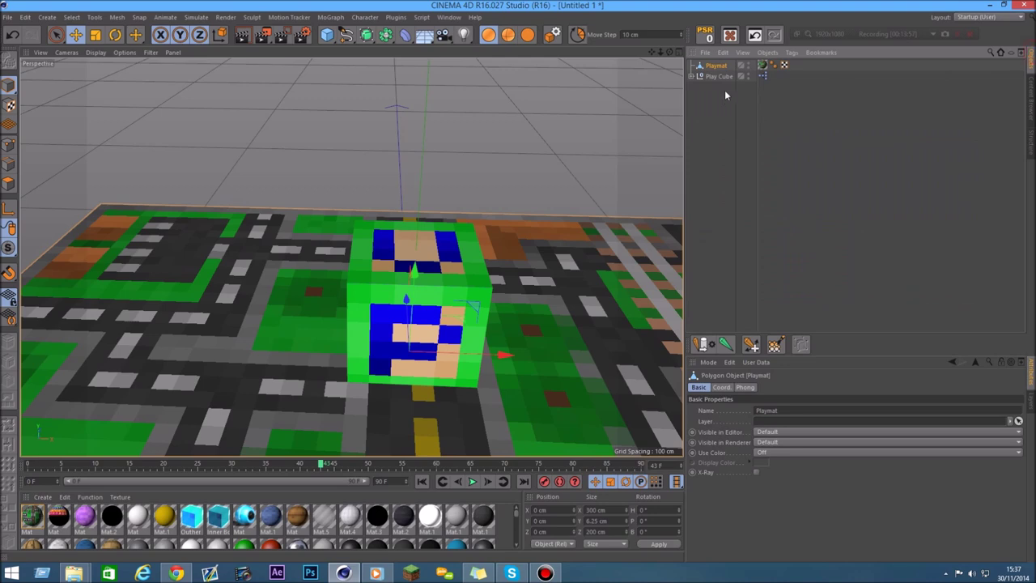
click(717, 73)
key(Delete)
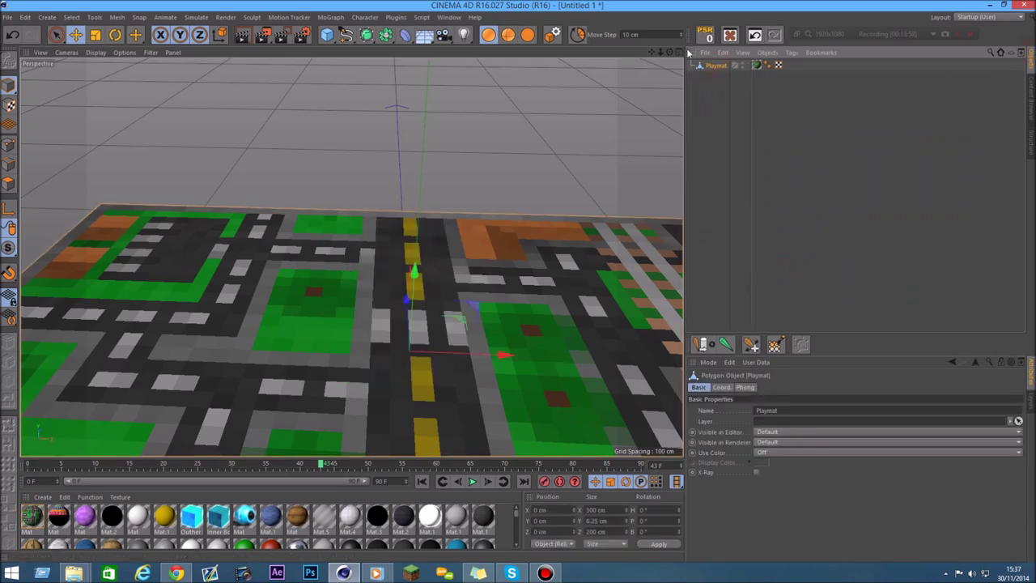
Frame and inspect the Playmat from several angles, then delete it
key(h)
drag(669, 51, 719, 69)
scroll(616, 90, up, 3)
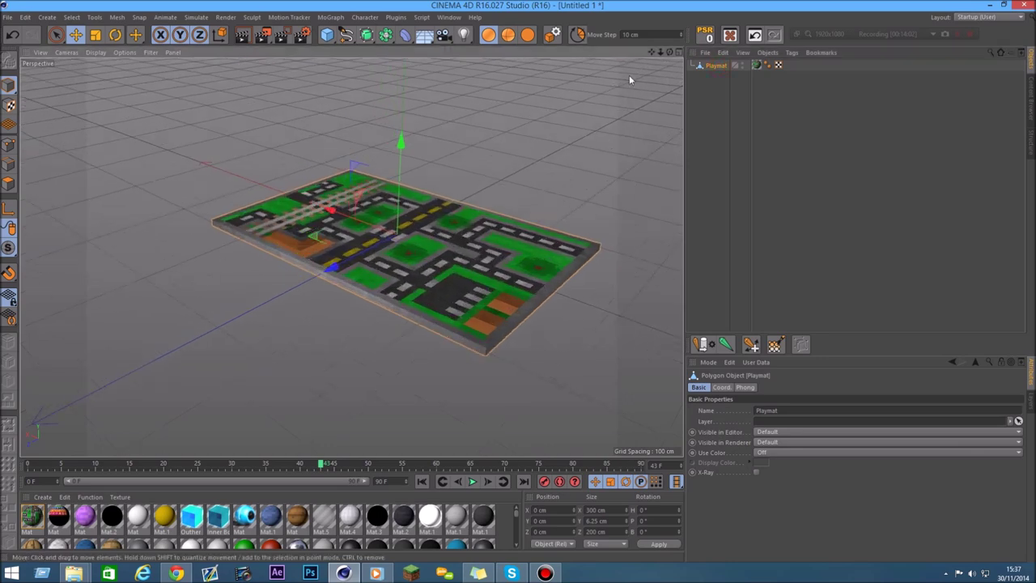
drag(669, 52, 724, 90)
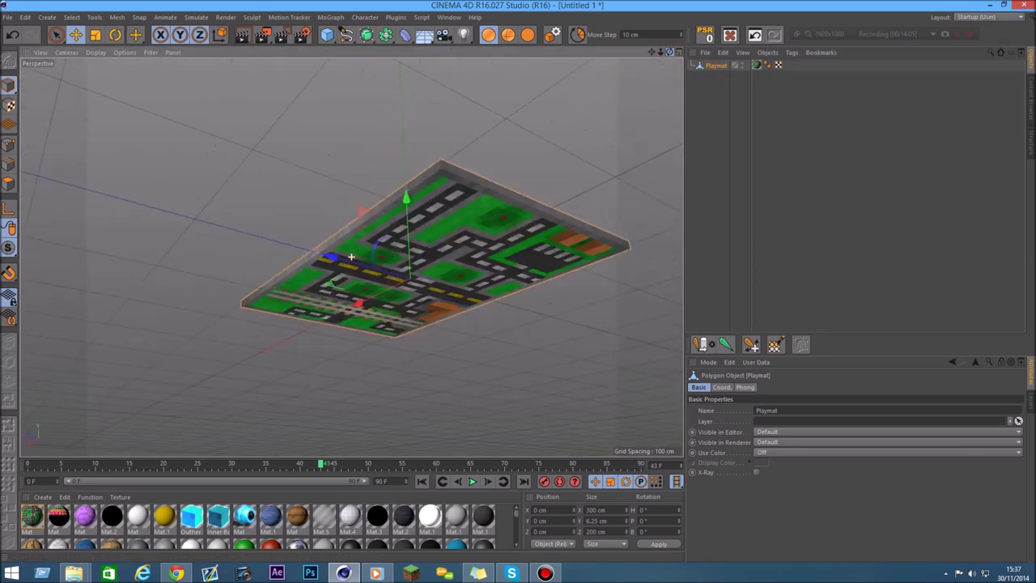
key(Delete)
click(1031, 105)
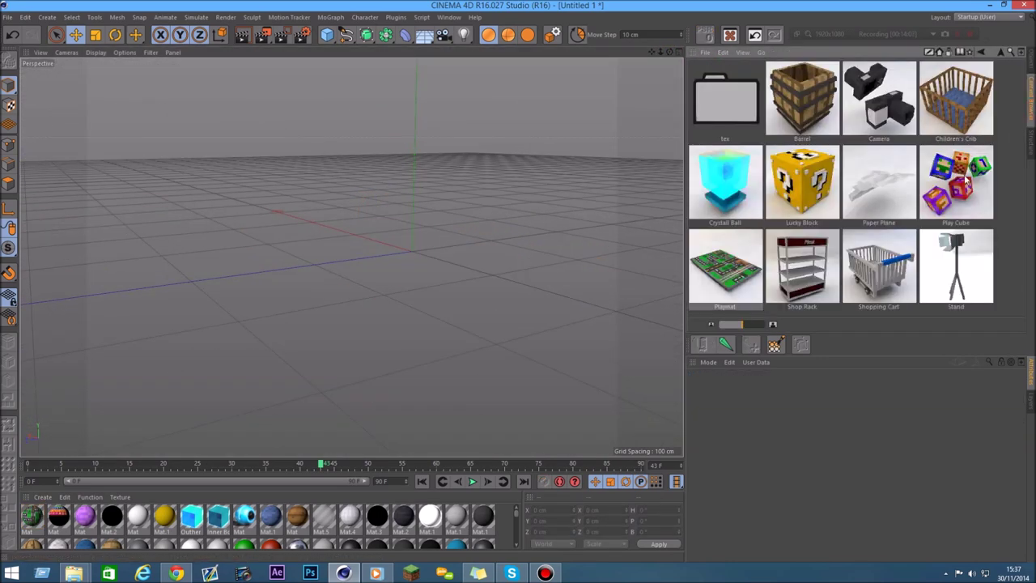
Load the Shop Rack and colour its panels purple, after trying cyan first
double_click(774, 289)
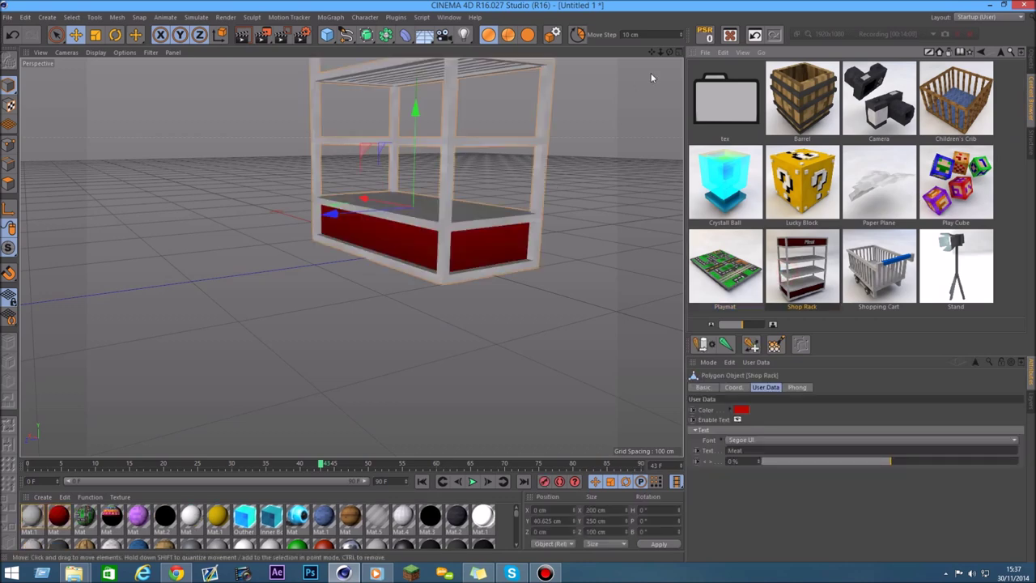
drag(659, 52, 639, 60)
click(741, 410)
click(776, 371)
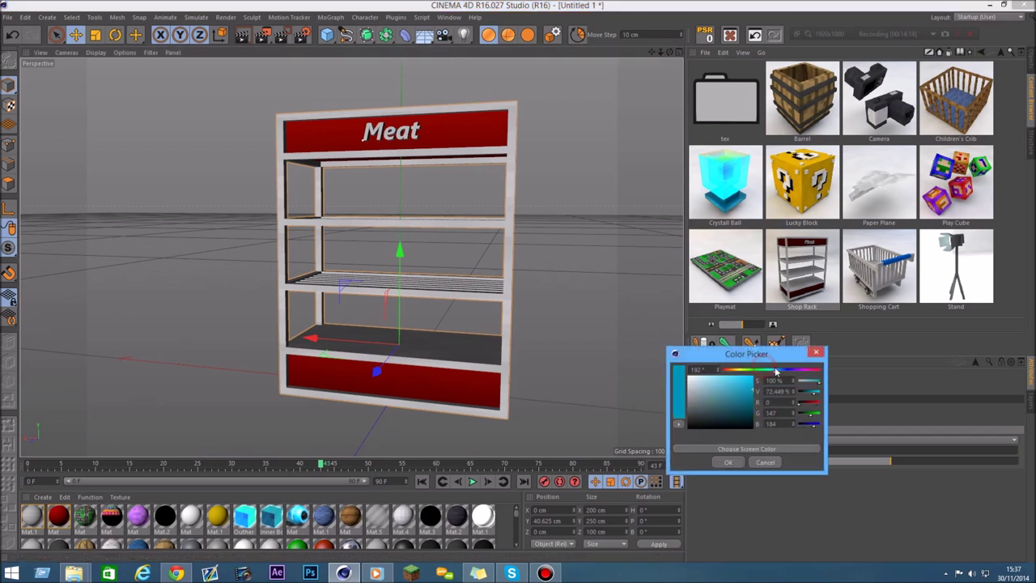
click(727, 462)
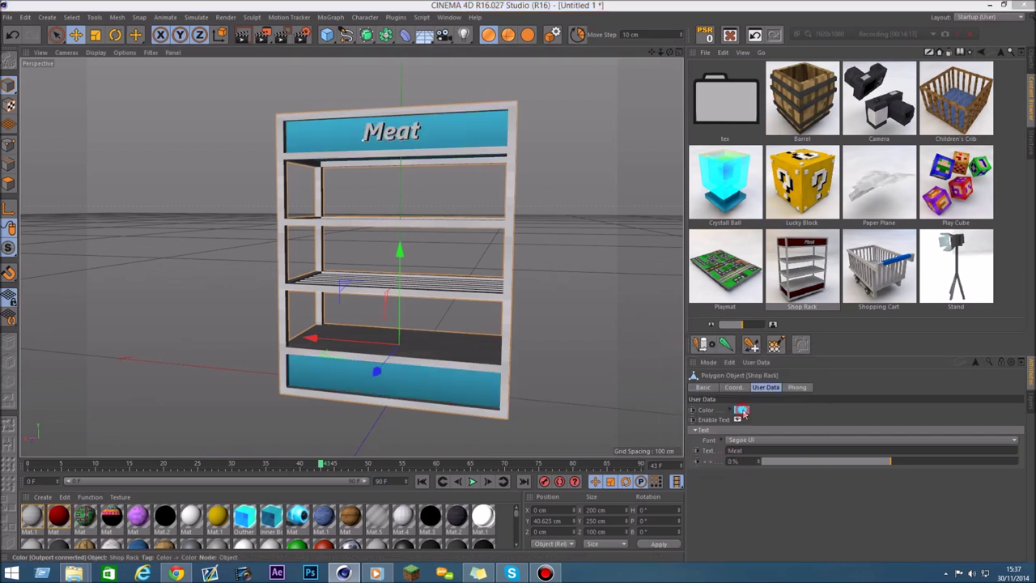
click(742, 410)
click(782, 371)
click(725, 460)
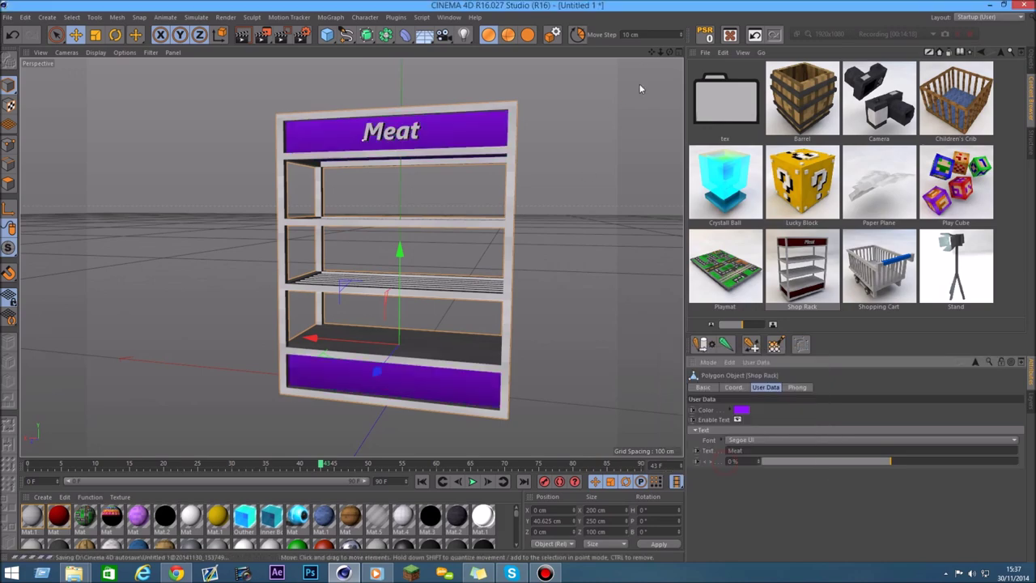
Switch off the rack's Meat sign text
mouse_move(668, 52)
mouse_down()
mouse_move(615, 89)
mouse_move(640, 77)
mouse_up()
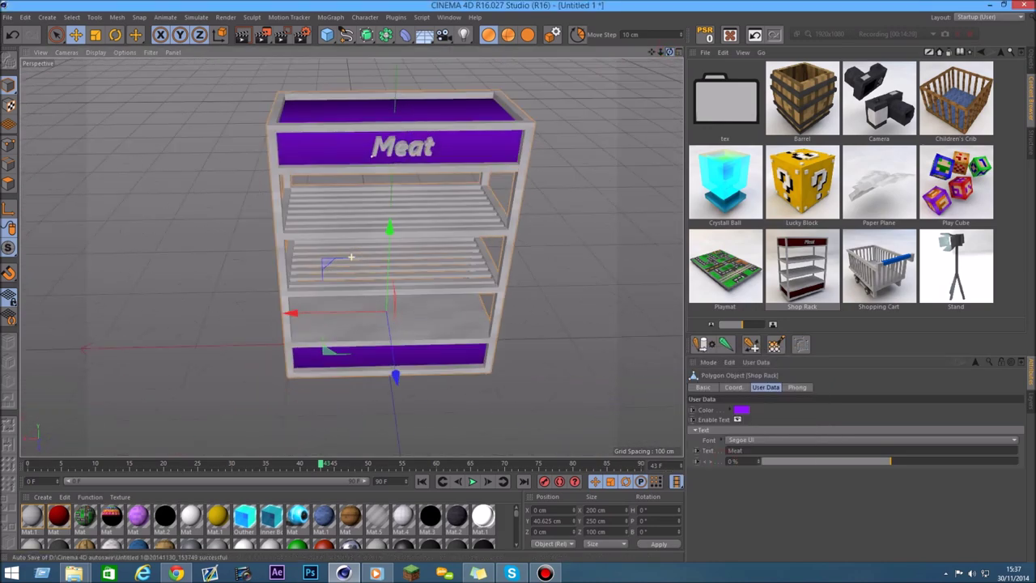
click(738, 419)
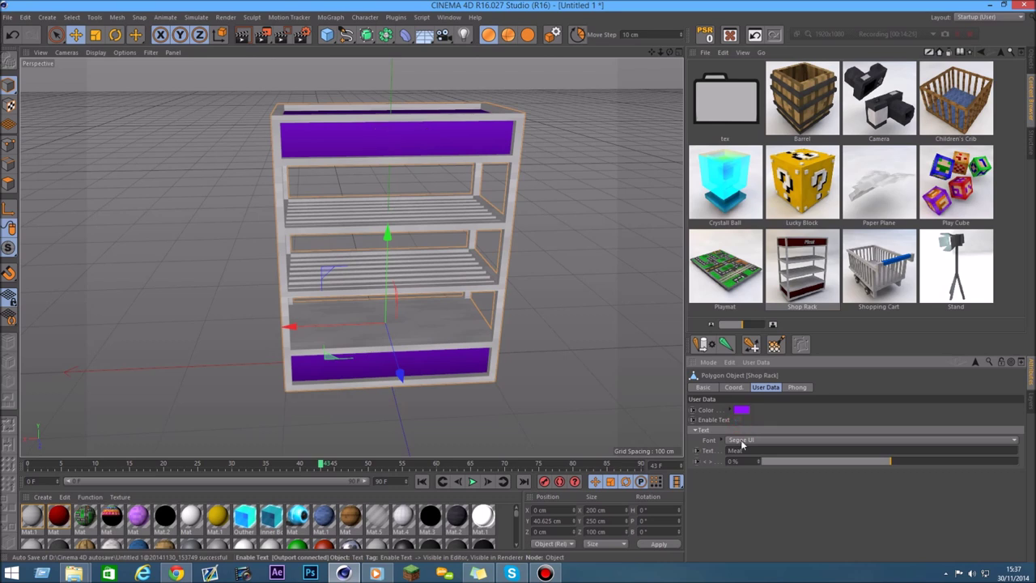
click(747, 440)
Set the sign font to ReskaGraf and turn the sign text back on
click(805, 440)
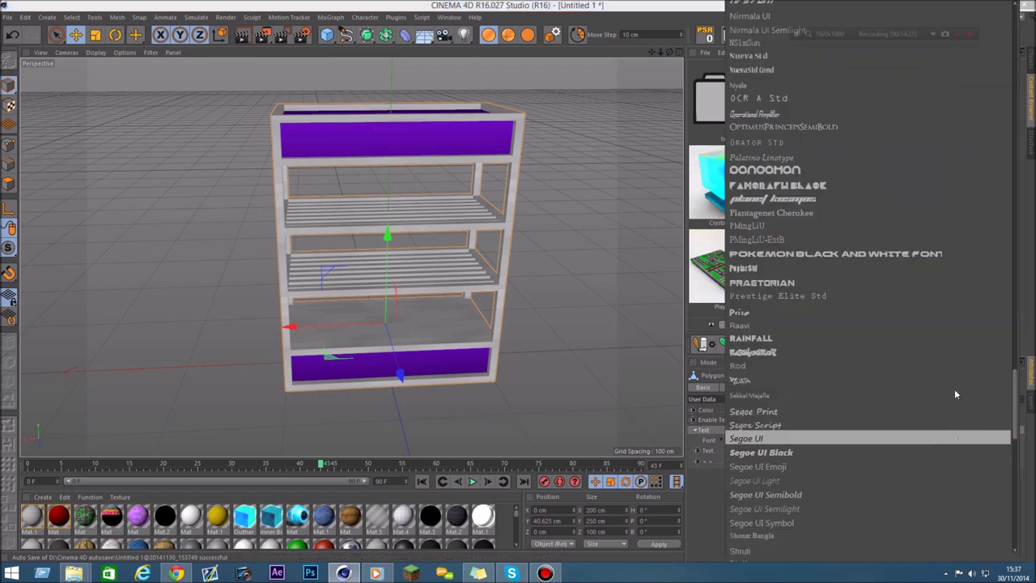
click(752, 364)
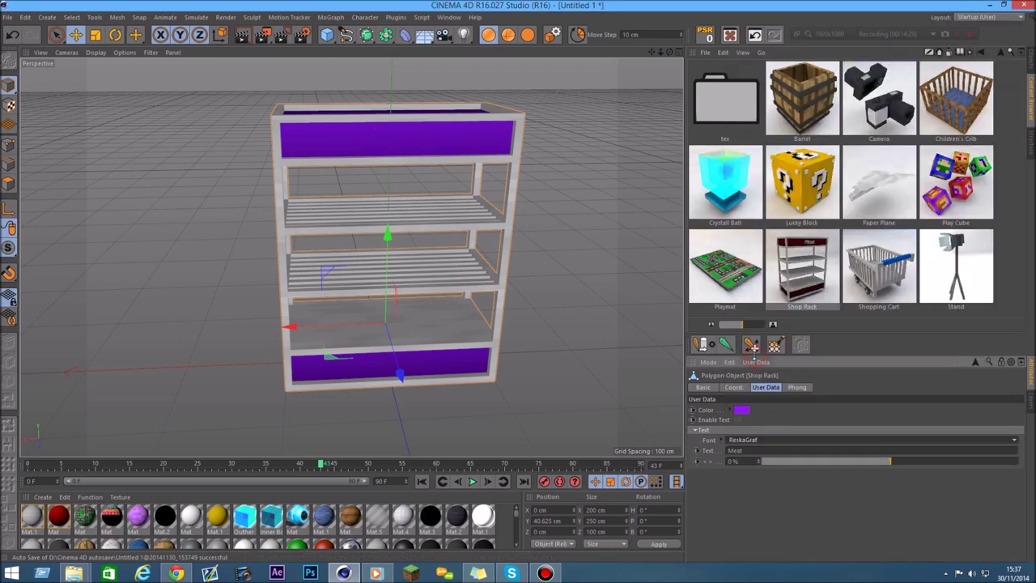
click(737, 420)
drag(669, 52, 773, 444)
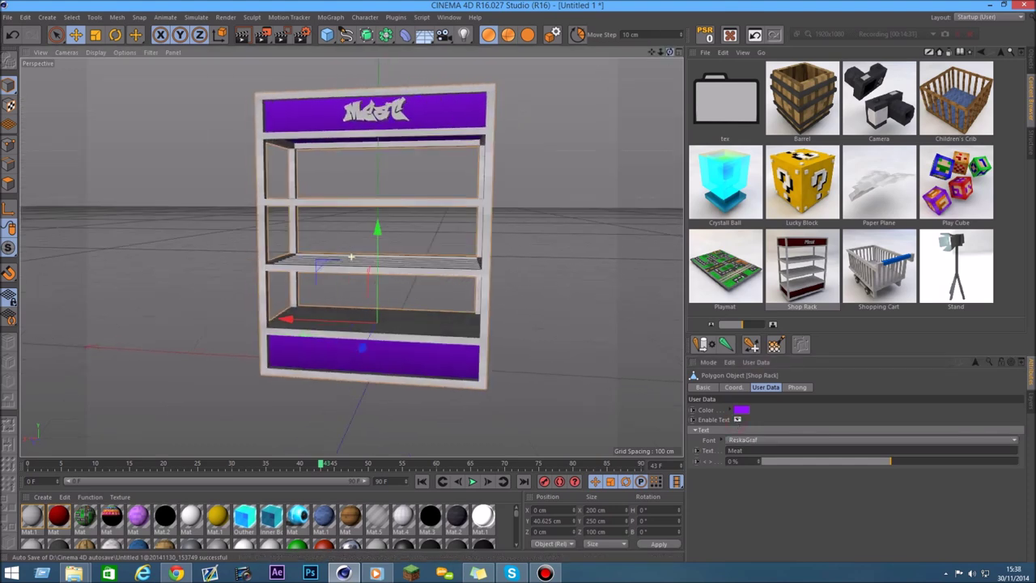
Change the sign text to LALALALLAA and set its offset slider to 38%
click(773, 451)
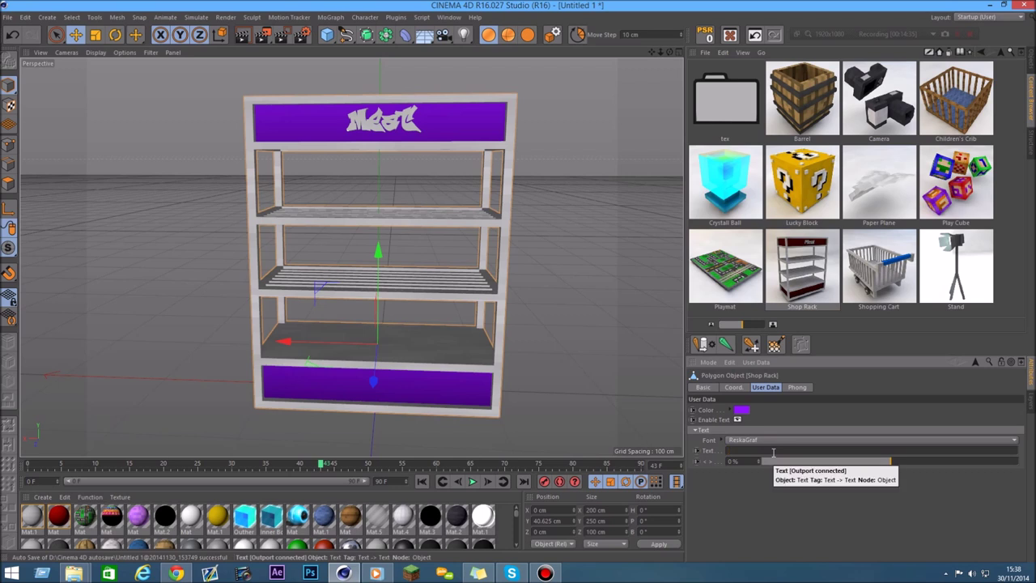
text(lalallalla)
key(Return)
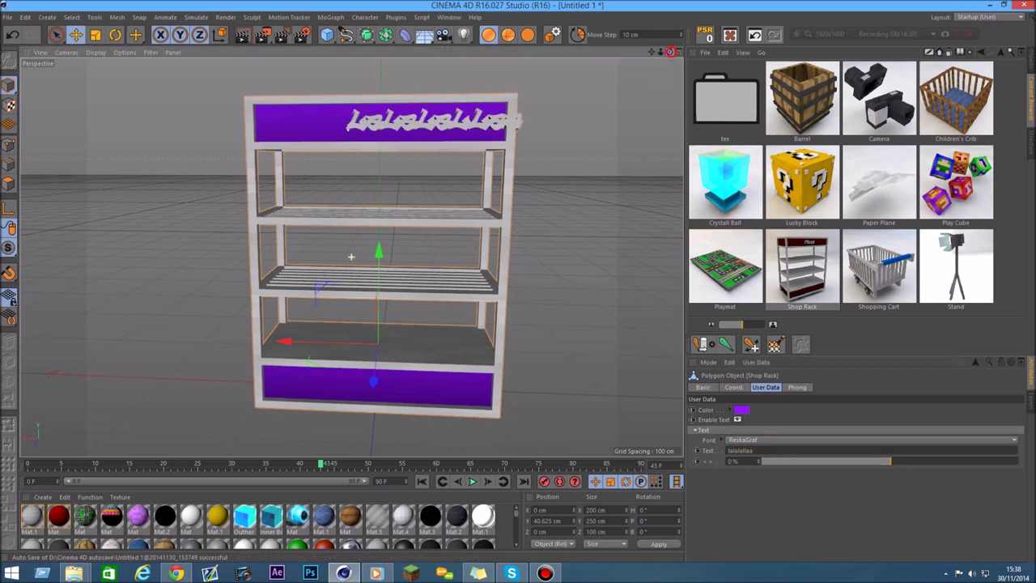
alt+drag(664, 71, 531, 112)
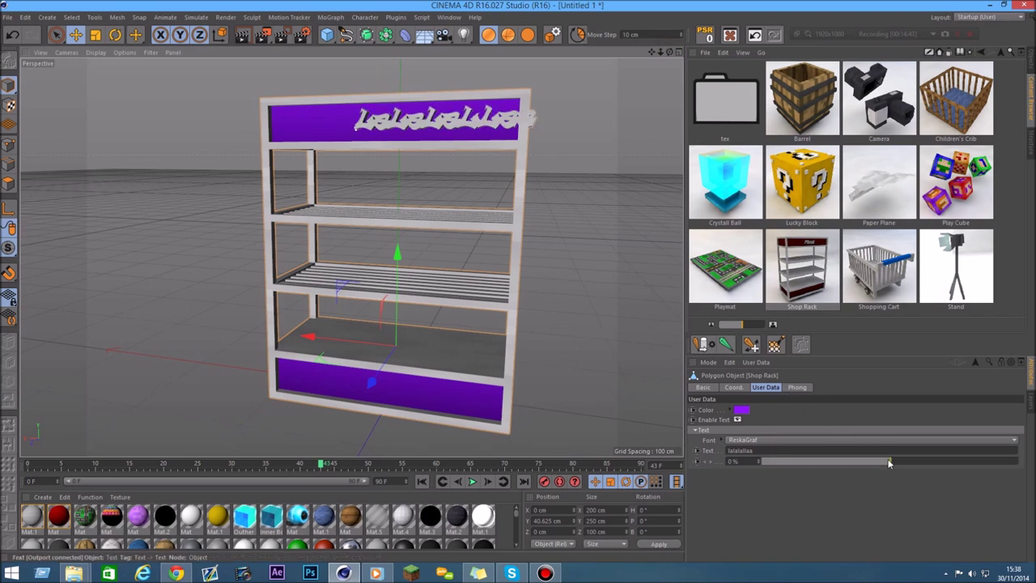
drag(889, 463, 991, 463)
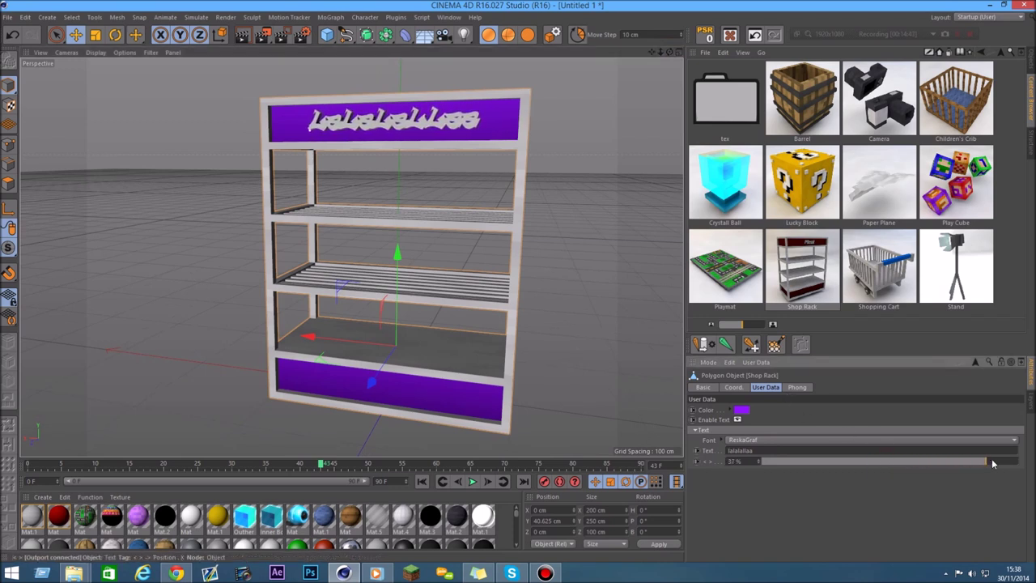
drag(991, 463, 994, 461)
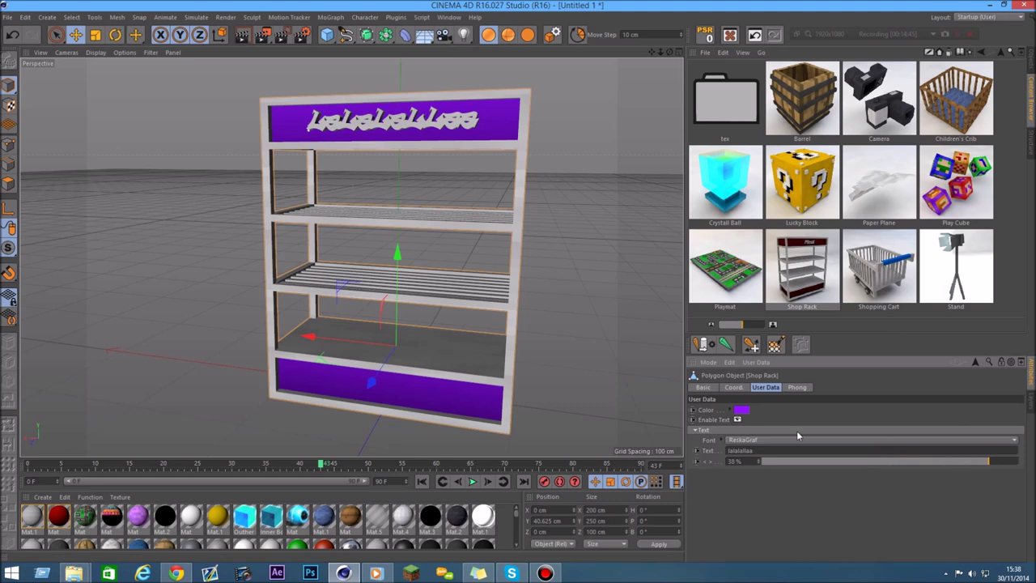
Switch the sign font to RAINFALL and orbit around the rack
click(771, 440)
click(762, 425)
drag(668, 52, 672, 52)
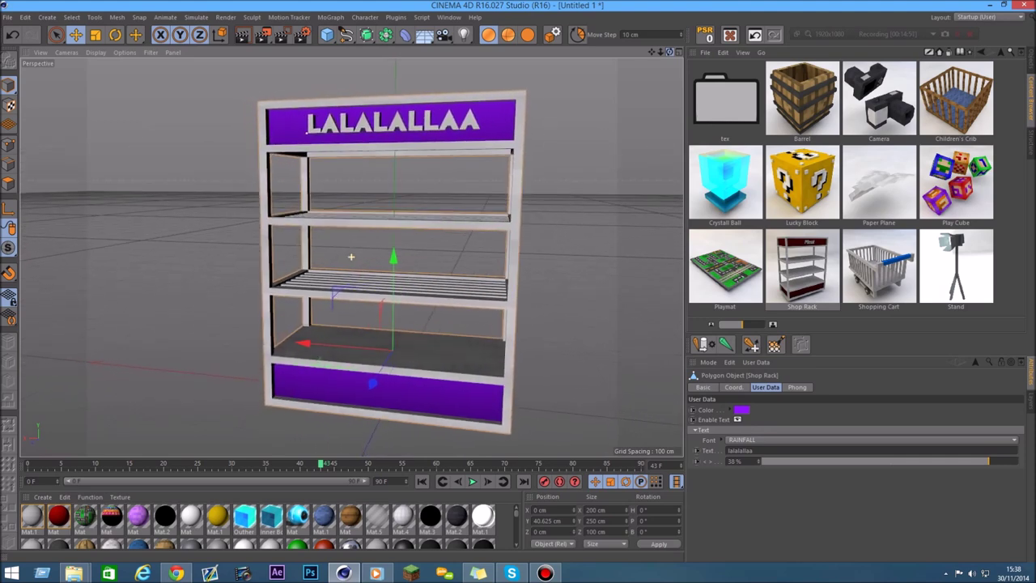
drag(351, 257, 853, 205)
Add the Shopping Cart preset and delete the Shop Rack
double_click(873, 266)
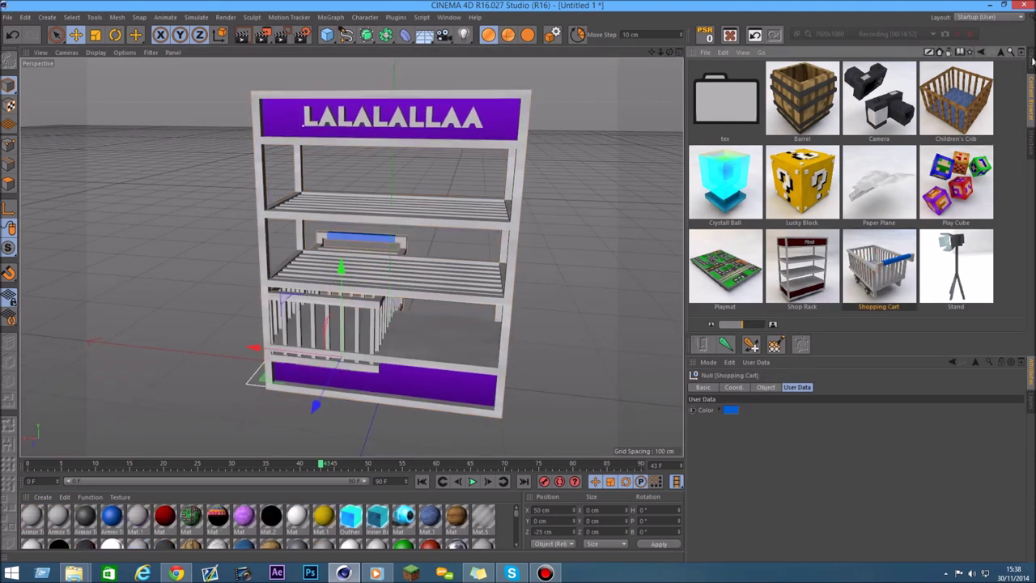
click(1032, 63)
click(725, 153)
key(Delete)
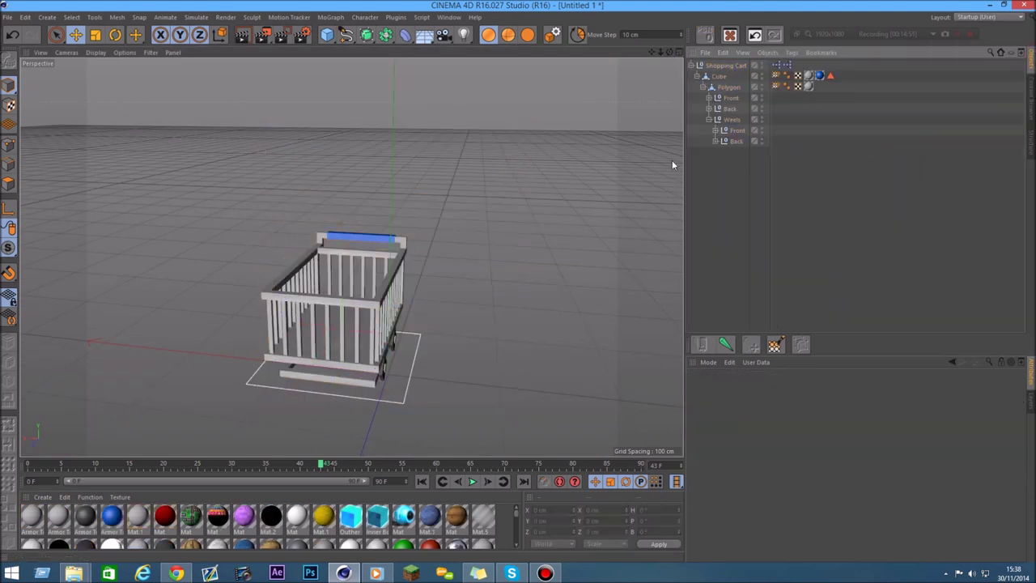
Nudge the cart along its depth axis and give its handle a lighter blue
alt+drag(649, 77, 680, 89)
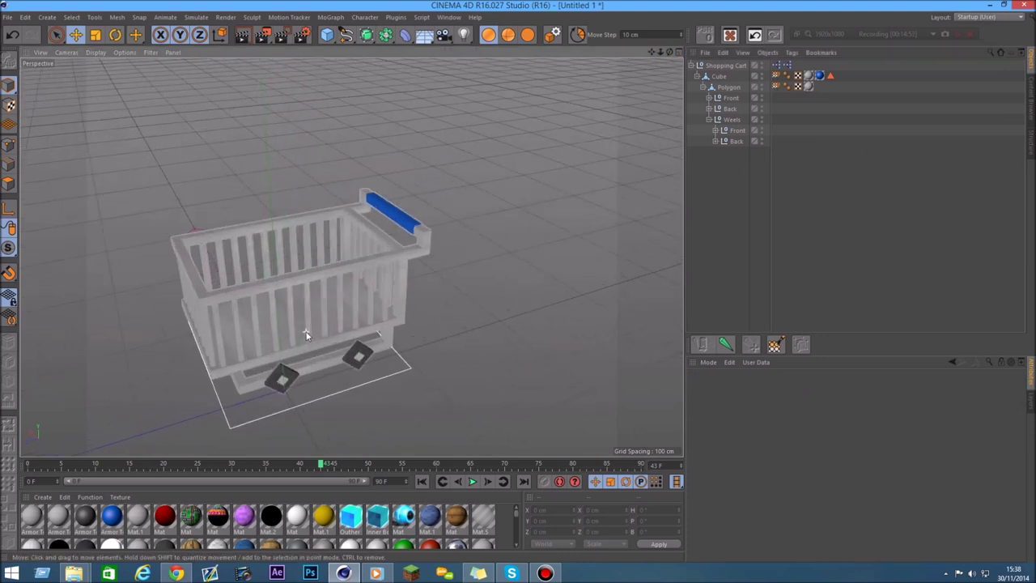
scroll(629, 82, down, 3)
click(283, 324)
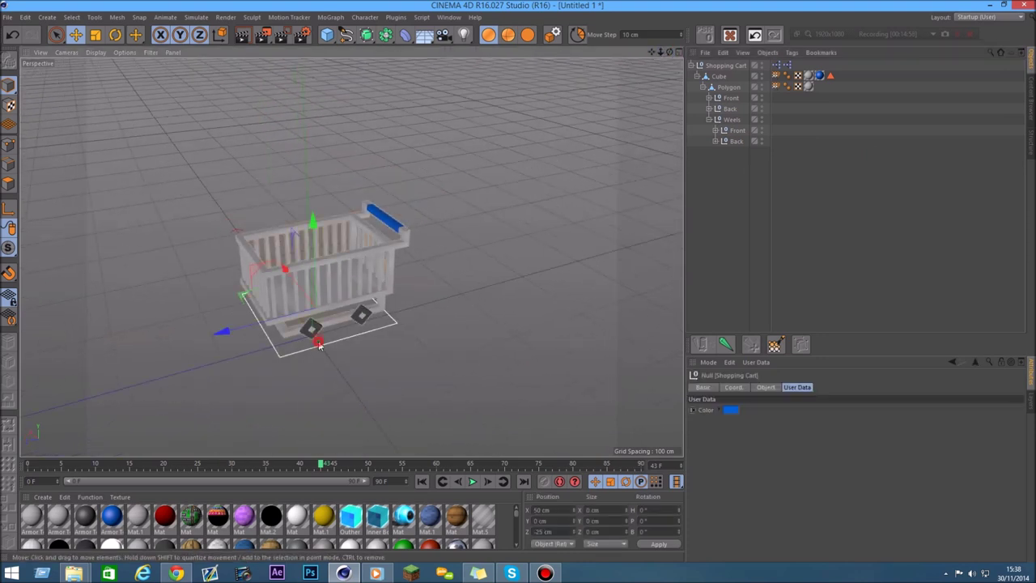
drag(283, 323, 272, 325)
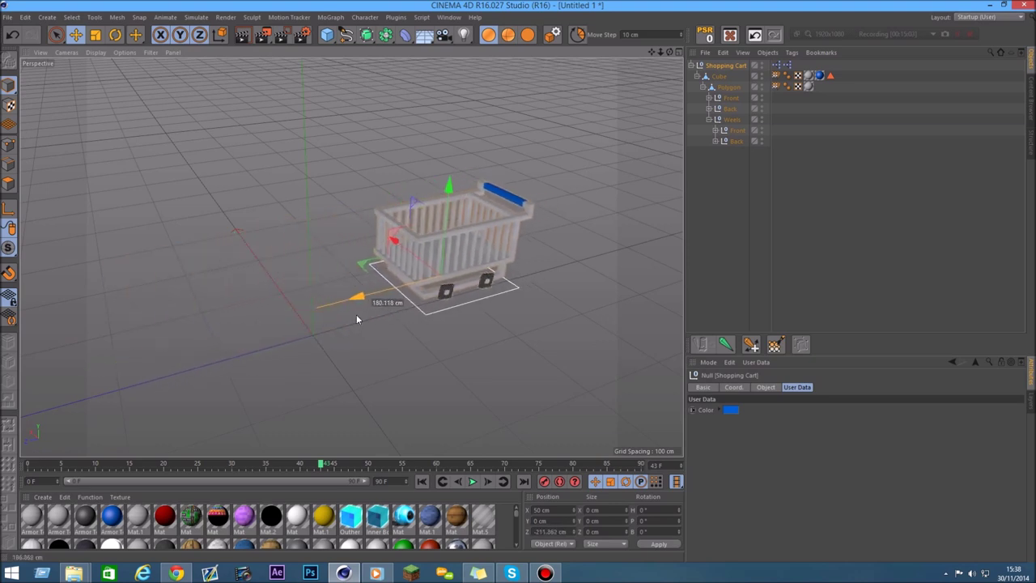
scroll(272, 325, up, 2)
click(731, 410)
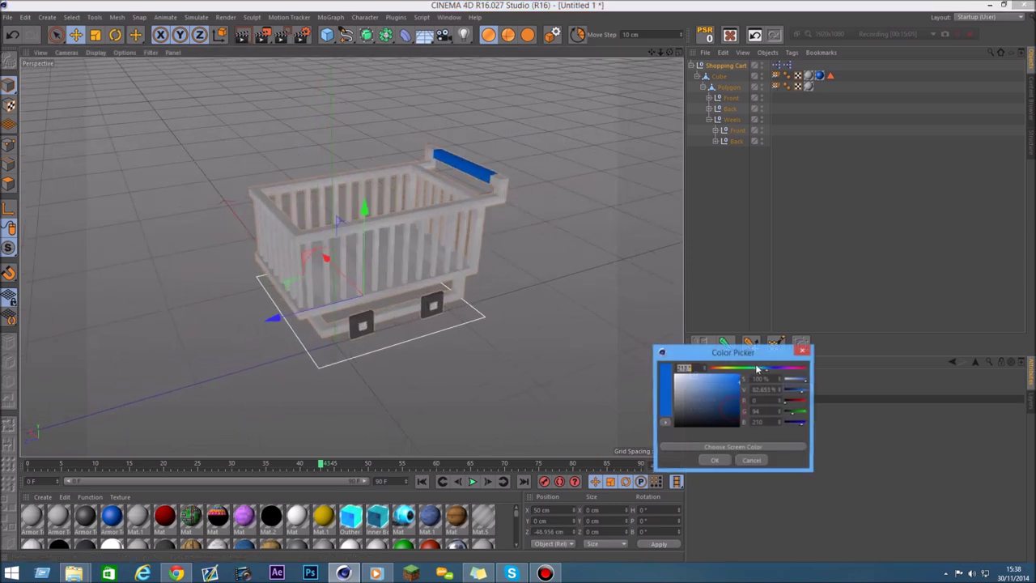
click(716, 461)
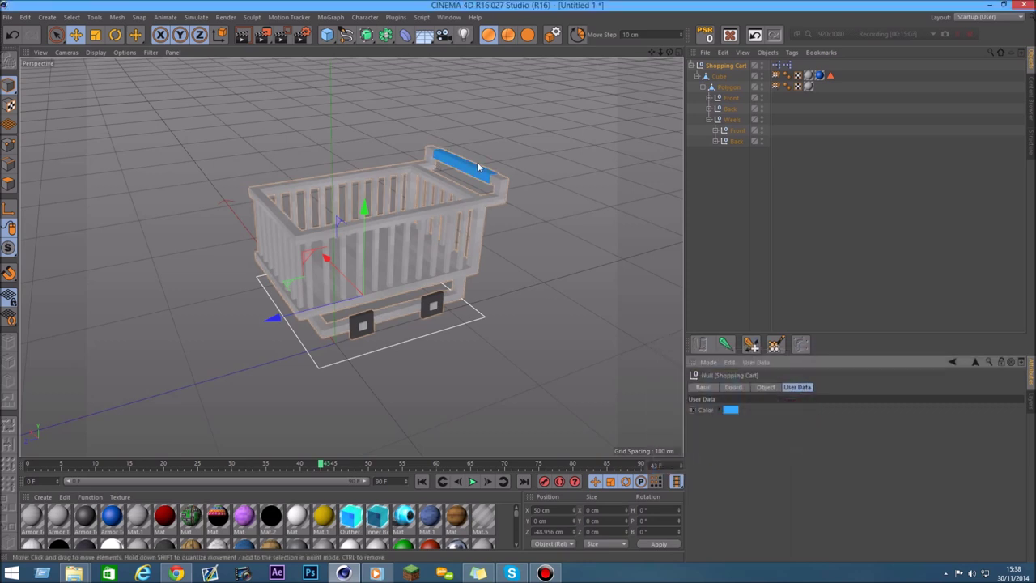
Select and delete everything in the scene, returning to the preset library
key(ctrl+a)
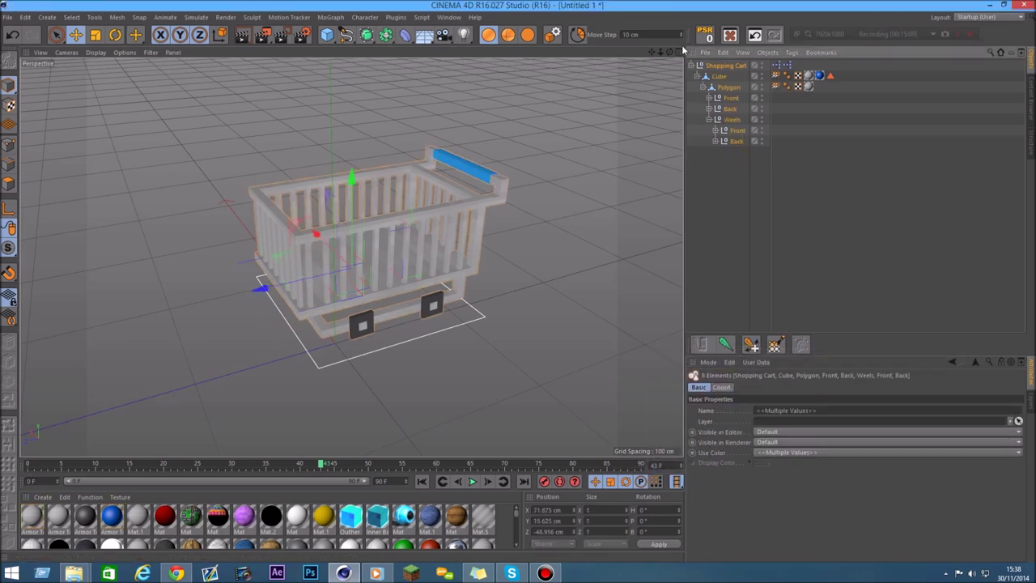
key(Delete)
key(shift+F8)
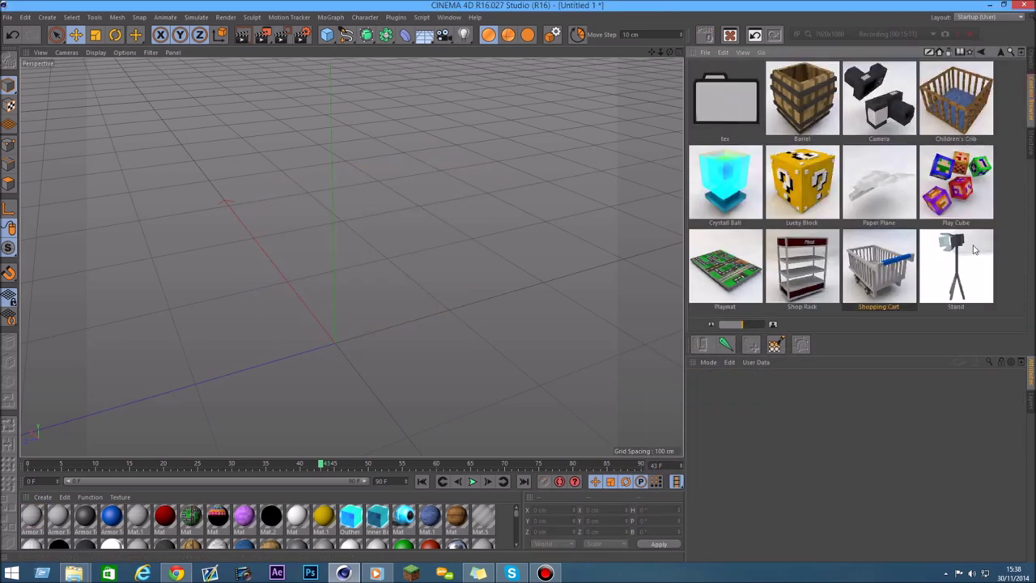
drag(961, 251, 522, 174)
drag(662, 54, 736, 68)
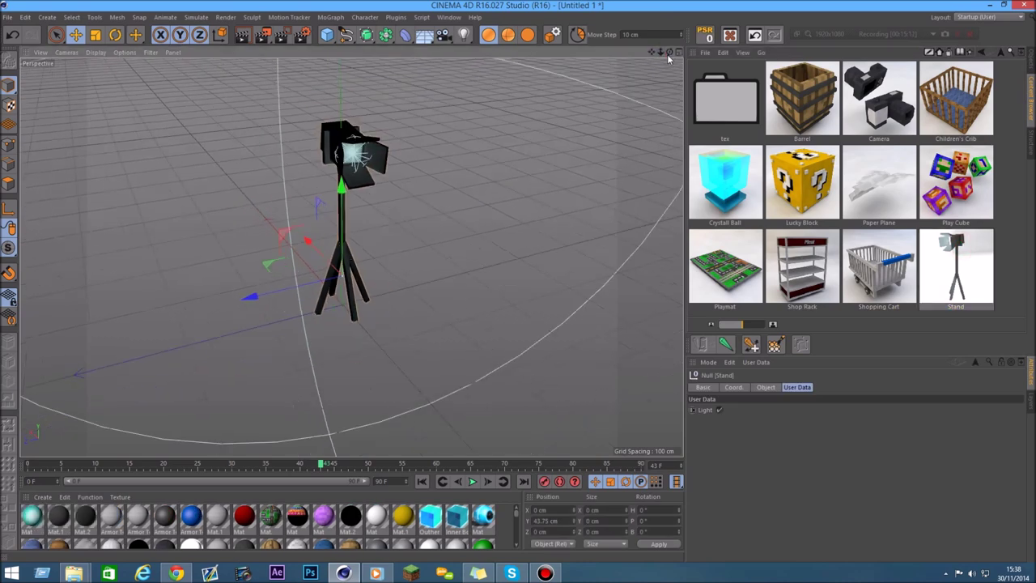
key(shift+F1)
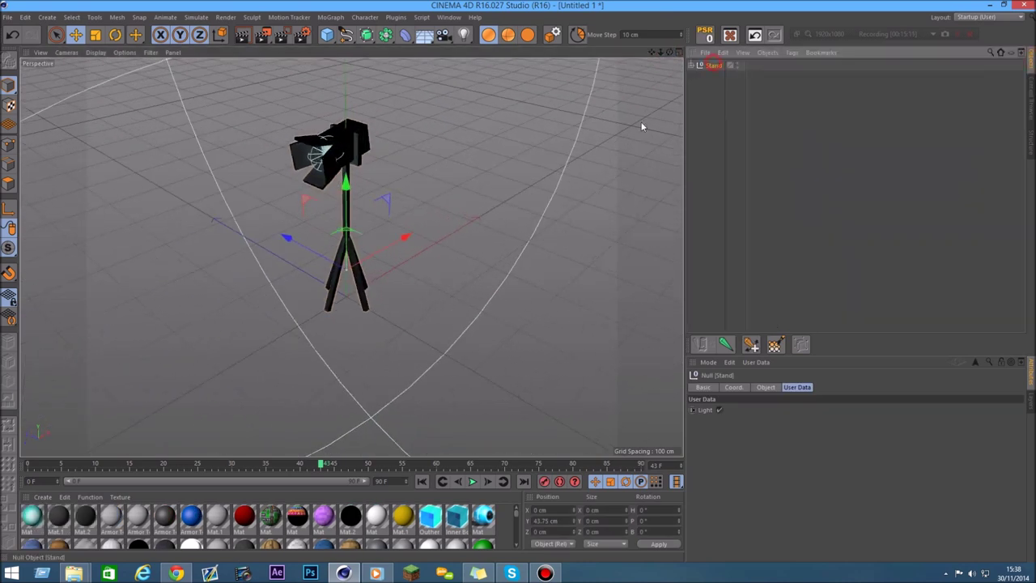
scroll(252, 170, up, 2)
click(720, 411)
click(720, 411)
click(720, 410)
click(719, 411)
click(720, 410)
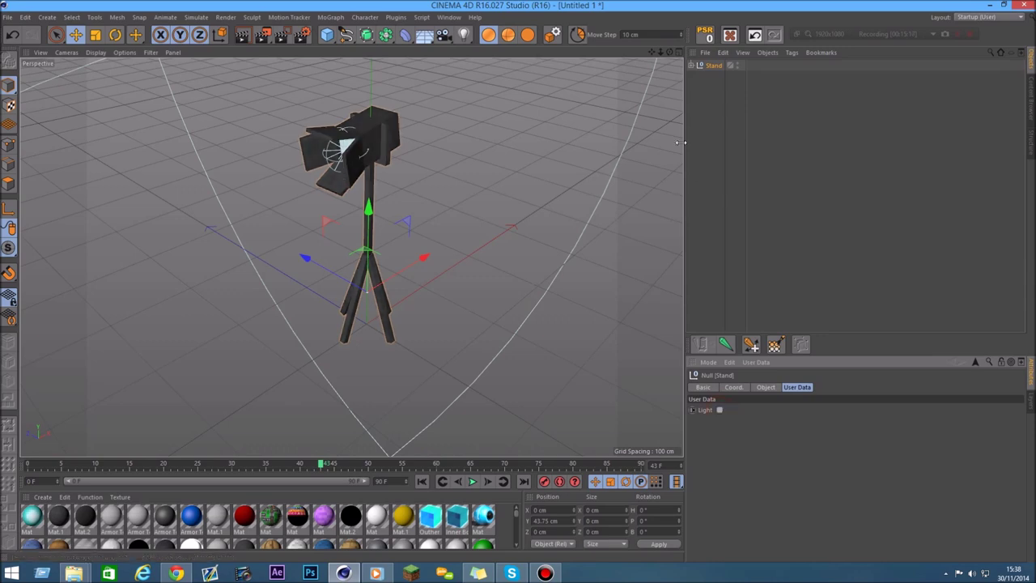
drag(669, 53, 669, 53)
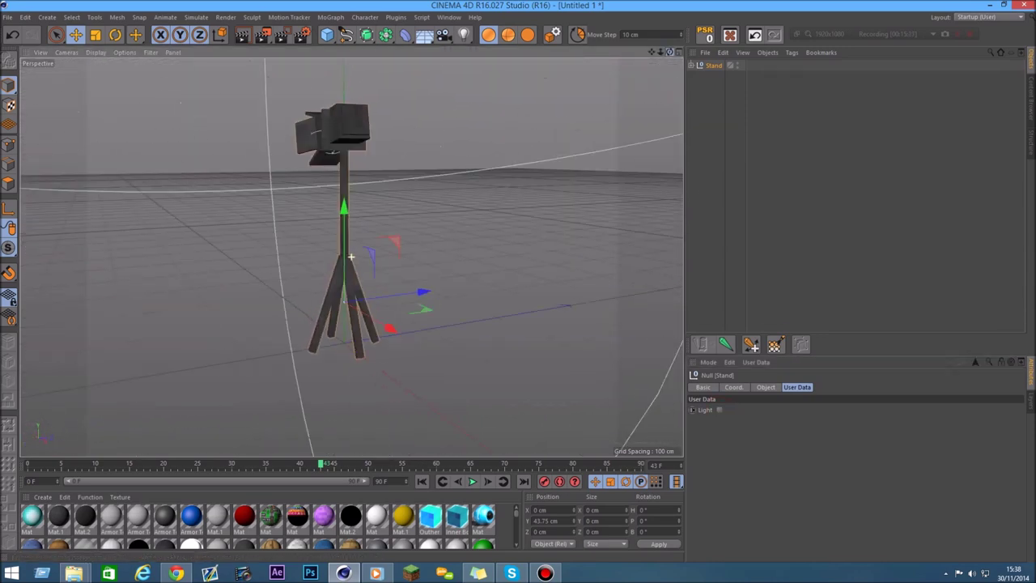
drag(668, 53, 668, 53)
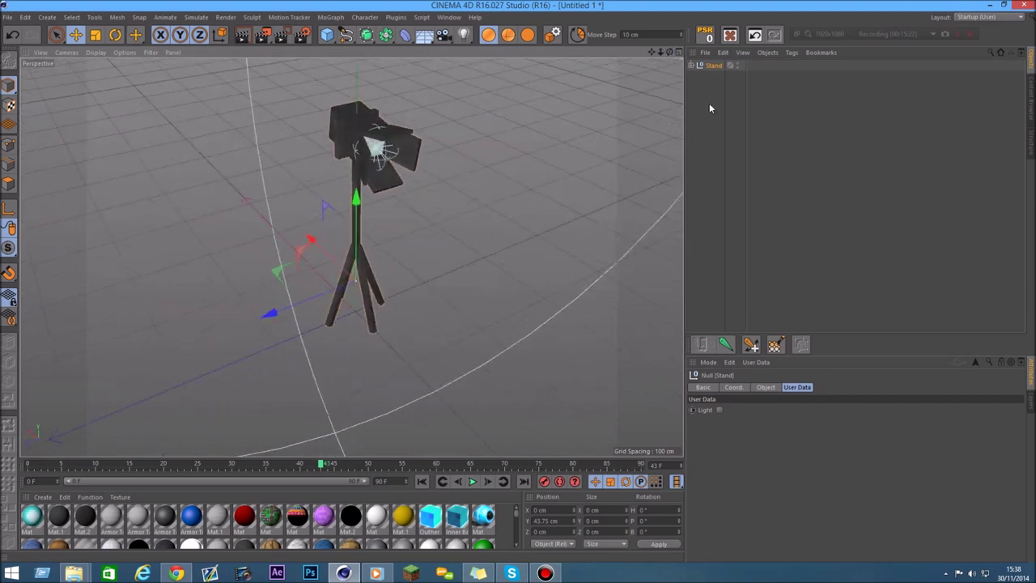
key(Delete)
click(1031, 106)
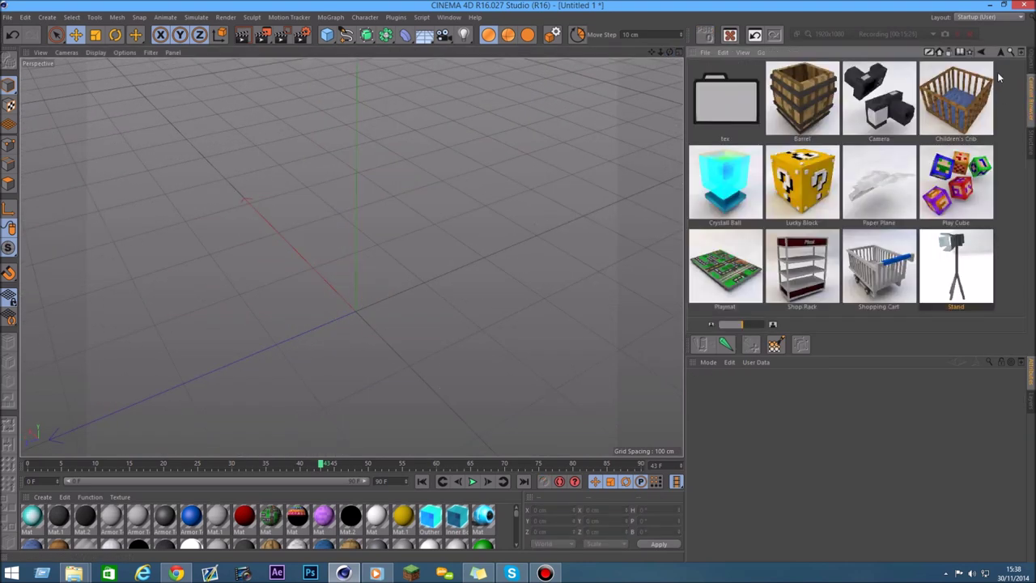
Load the Bridge Sign preset from the Traffic folder
click(1002, 51)
double_click(719, 169)
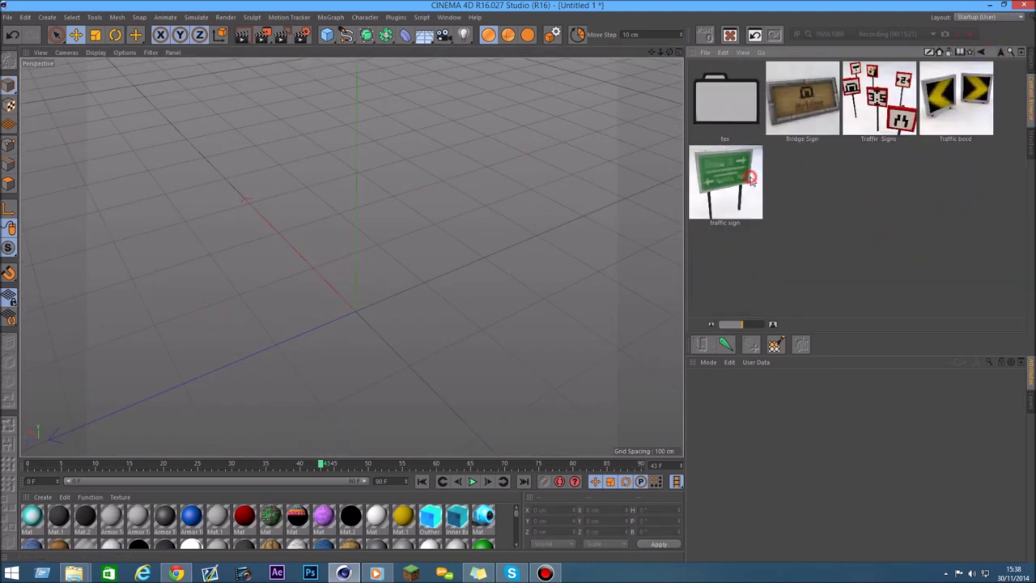
double_click(803, 104)
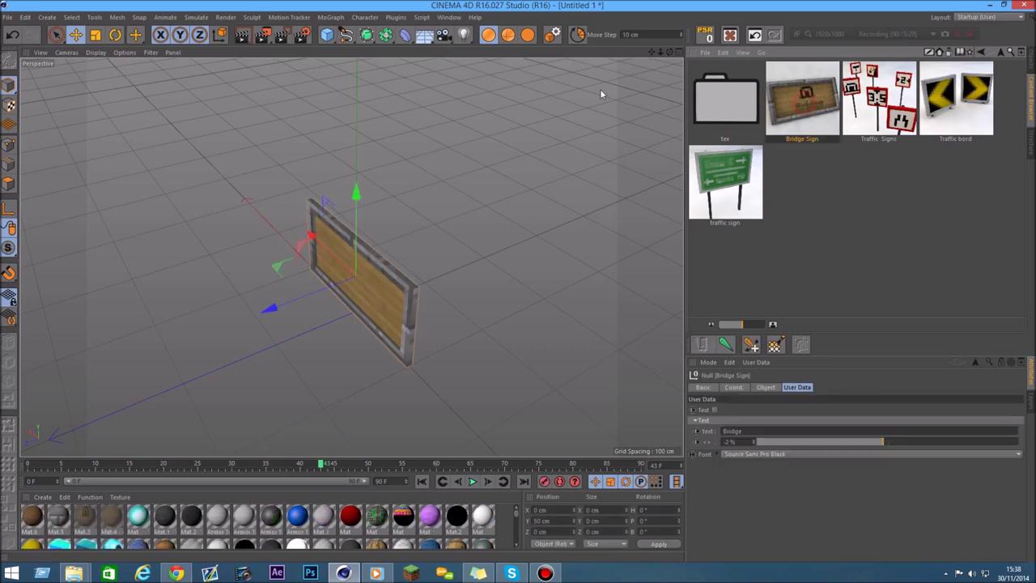
alt+drag(350, 258, 462, 167)
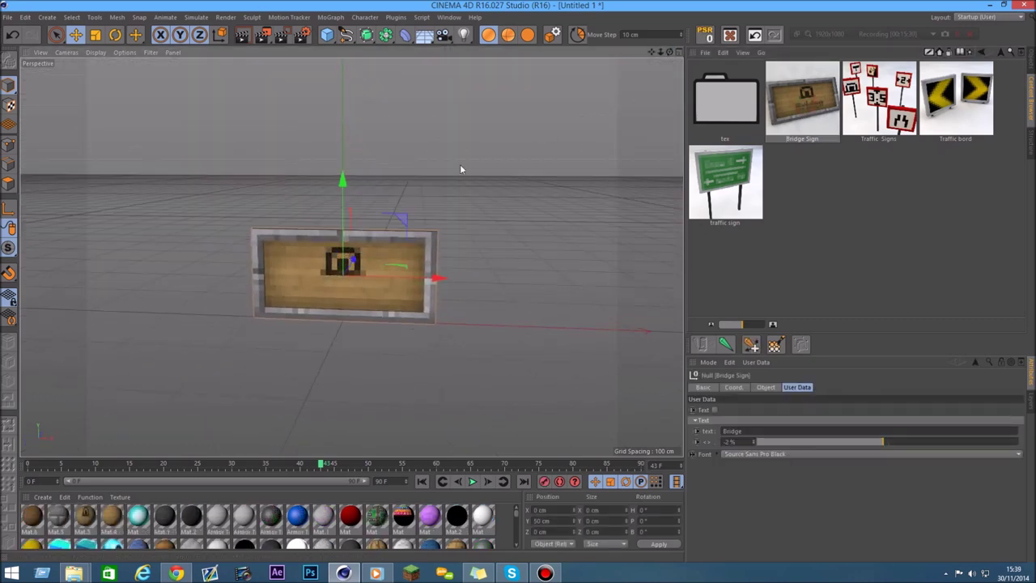
scroll(462, 167, up, 2)
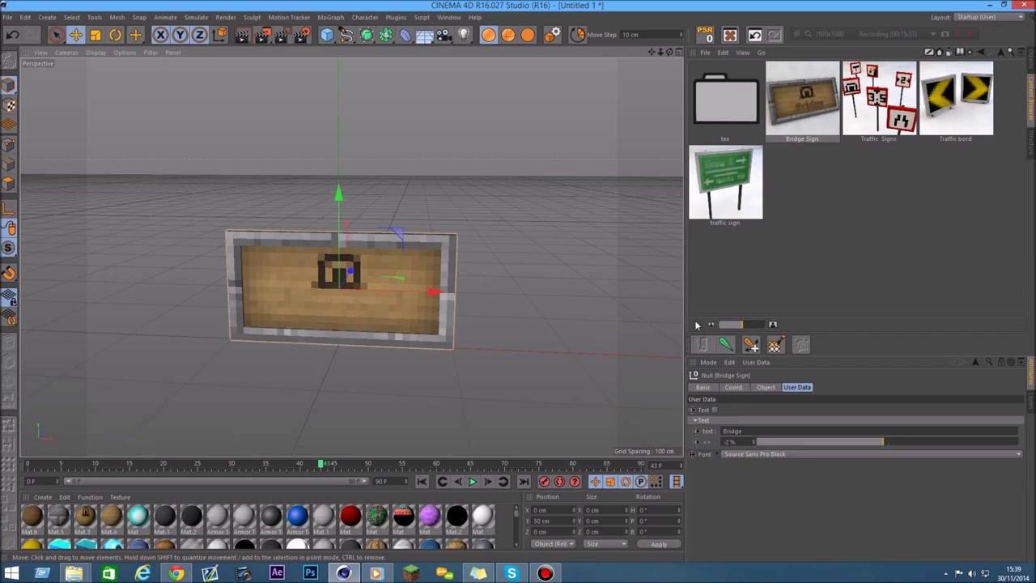
Enable the sign's caption and replace 'Bridge' with 'Ldfgfdg'
click(716, 411)
scroll(198, 292, up, 2)
click(761, 433)
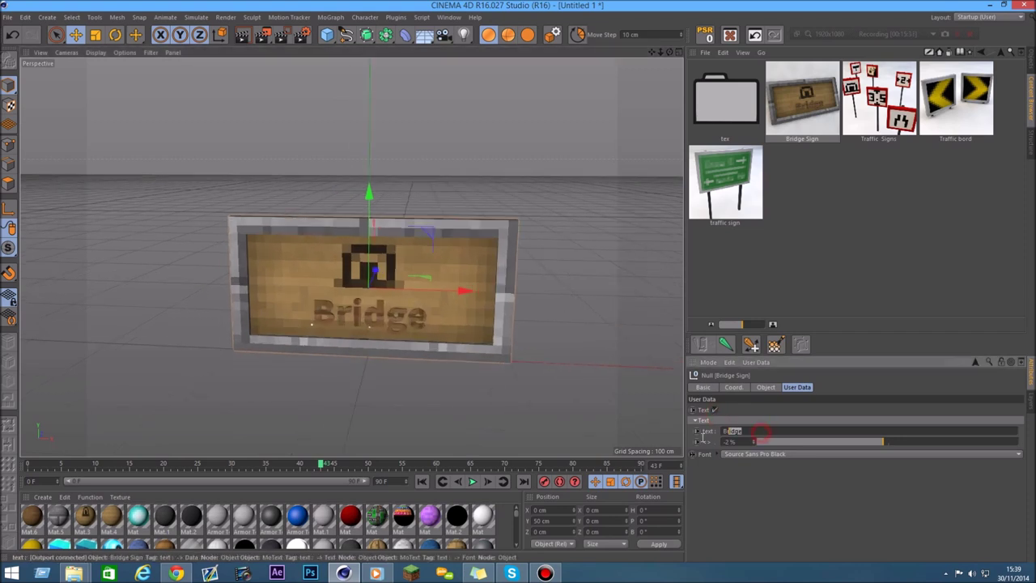
key(BackSpace)
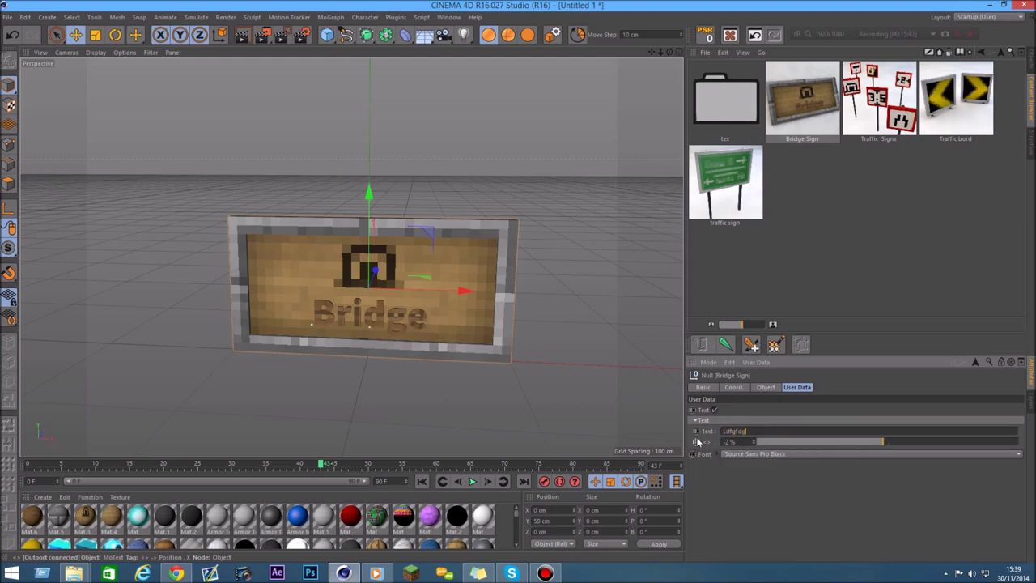
key(Return)
Tighten caption letter spacing to -8% and set the font to SimSun-ExtB
click(868, 442)
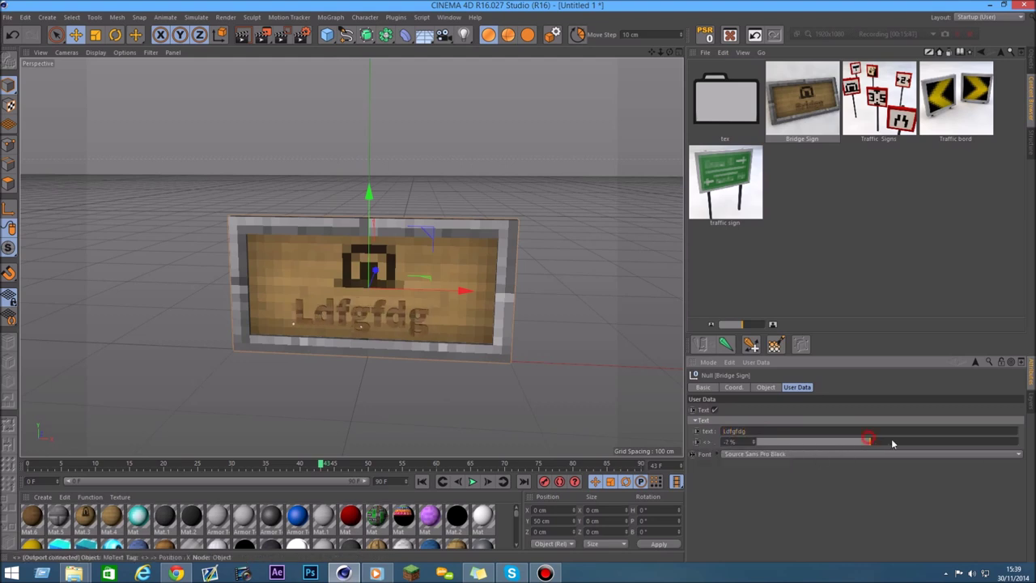
mouse_move(881, 443)
mouse_down()
mouse_move(850, 442)
mouse_move(885, 453)
mouse_move(852, 454)
mouse_up()
click(846, 454)
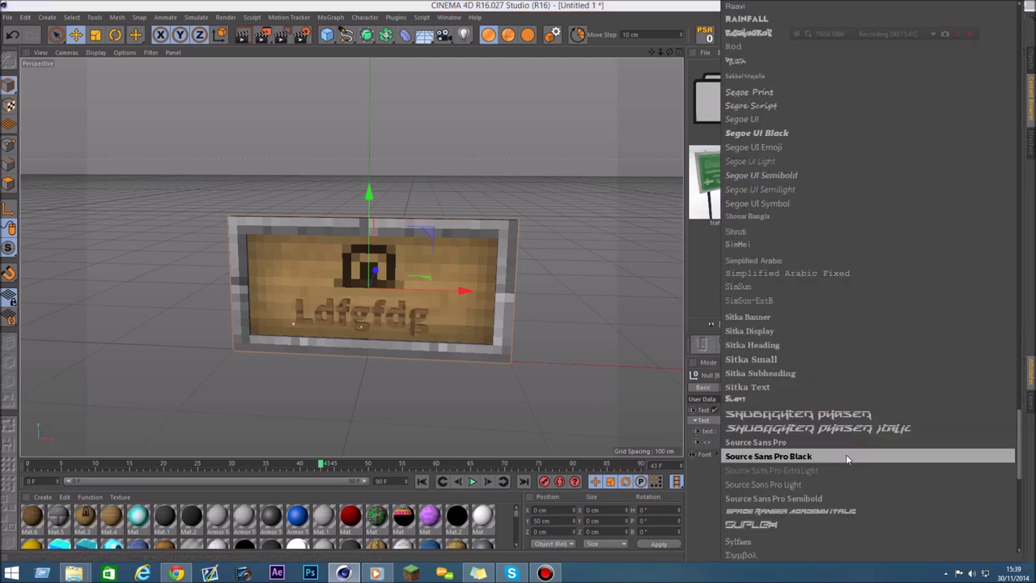
click(782, 457)
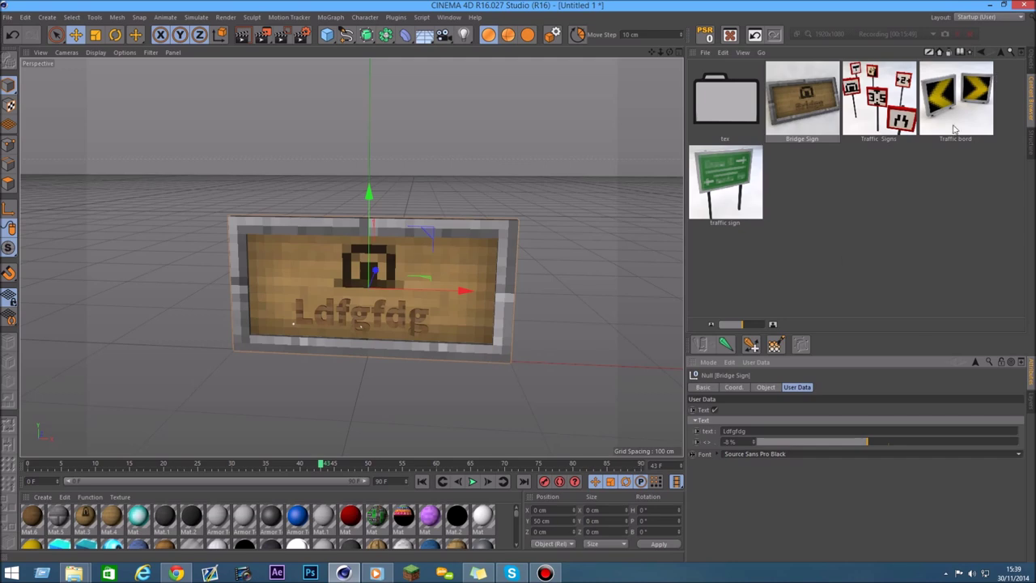
click(779, 454)
click(771, 301)
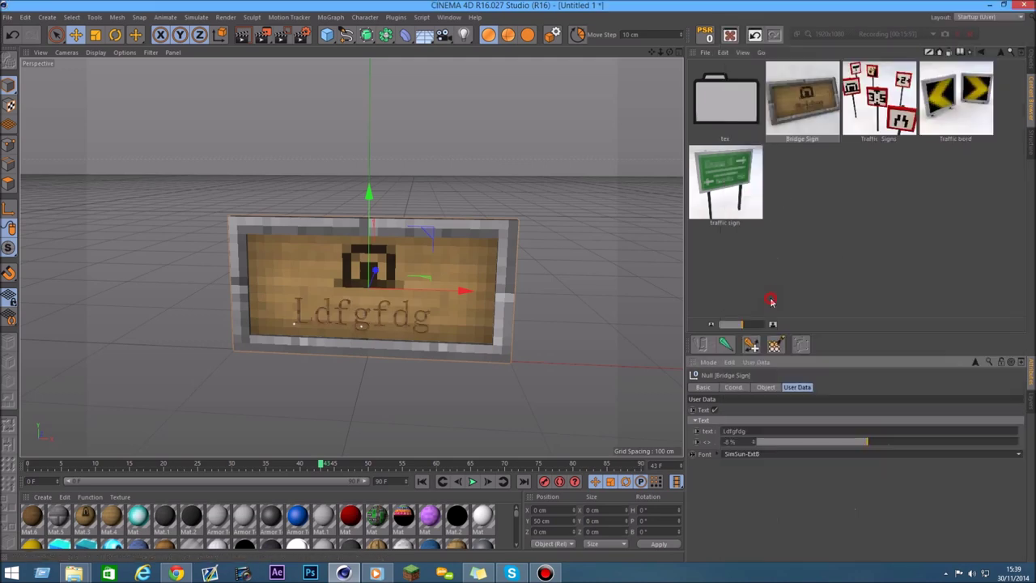
drag(671, 51, 671, 51)
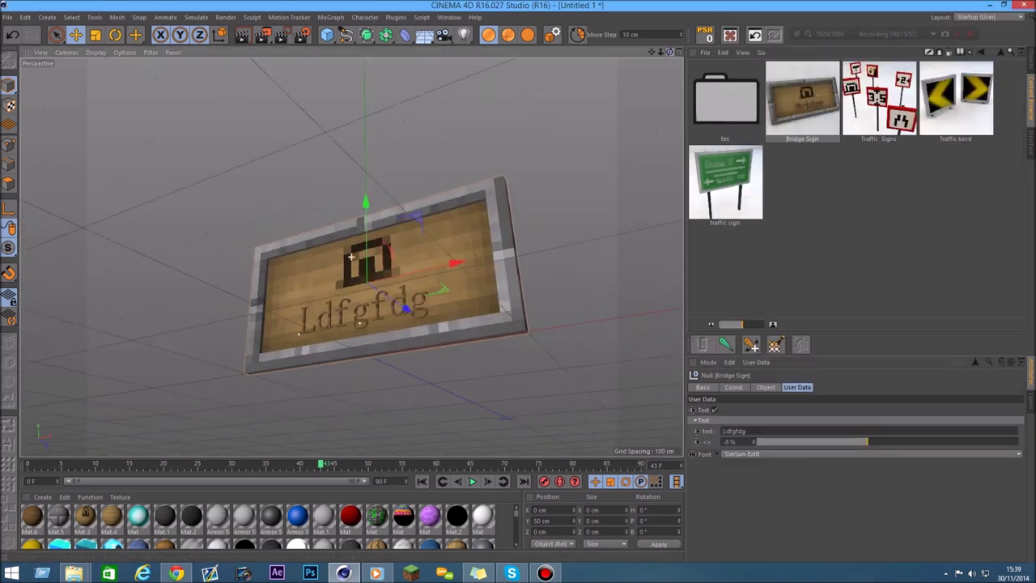
Add the Traffic Signs preset, delete the bridge sign, and select Traffic Signs
double_click(888, 110)
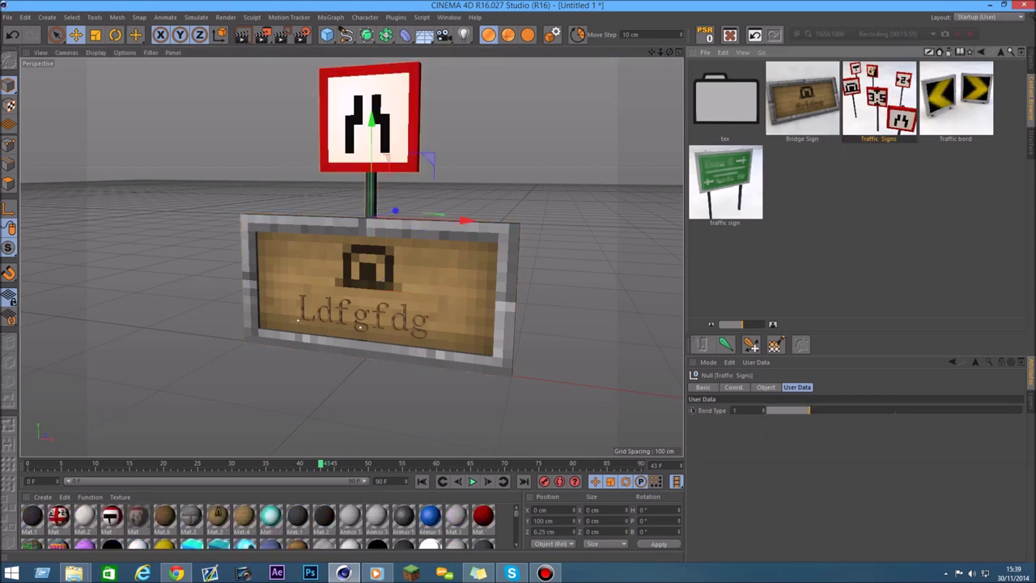
key(Delete)
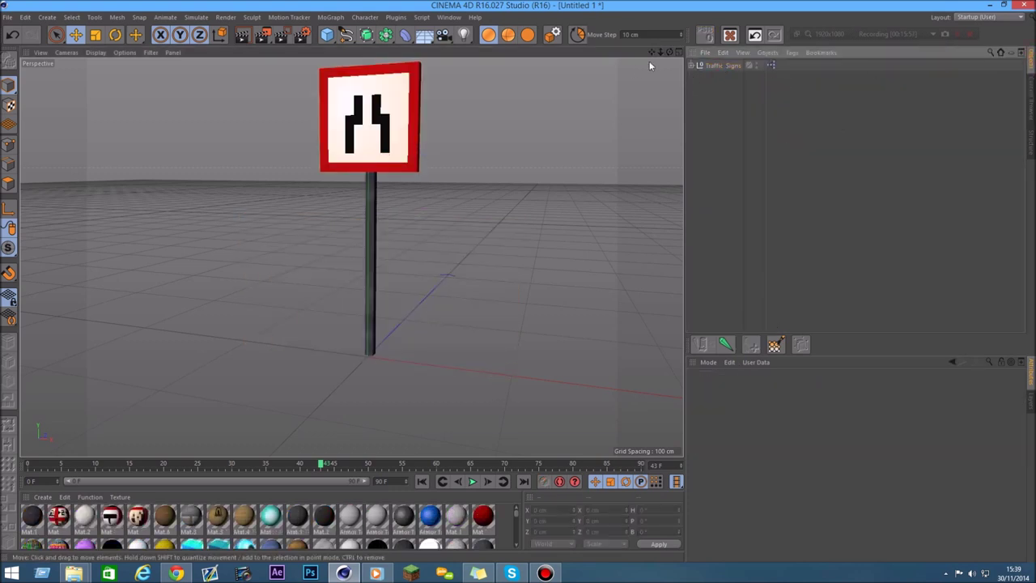
click(721, 67)
scroll(361, 75, up, 2)
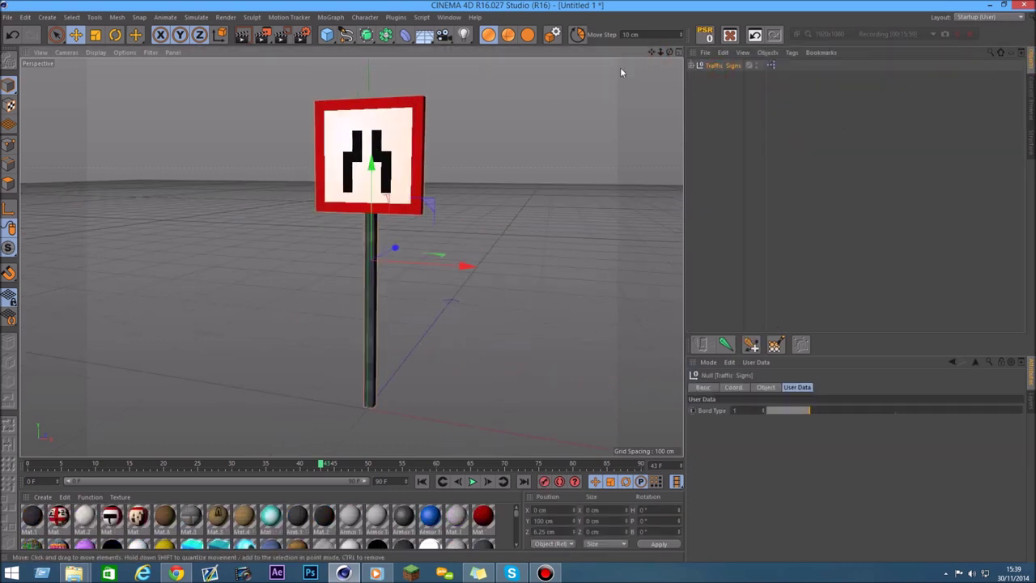
drag(669, 53, 670, 54)
Cycle the Traffic Signs Bord Type up to 5, down to 0, then back to 1
drag(815, 419, 1033, 423)
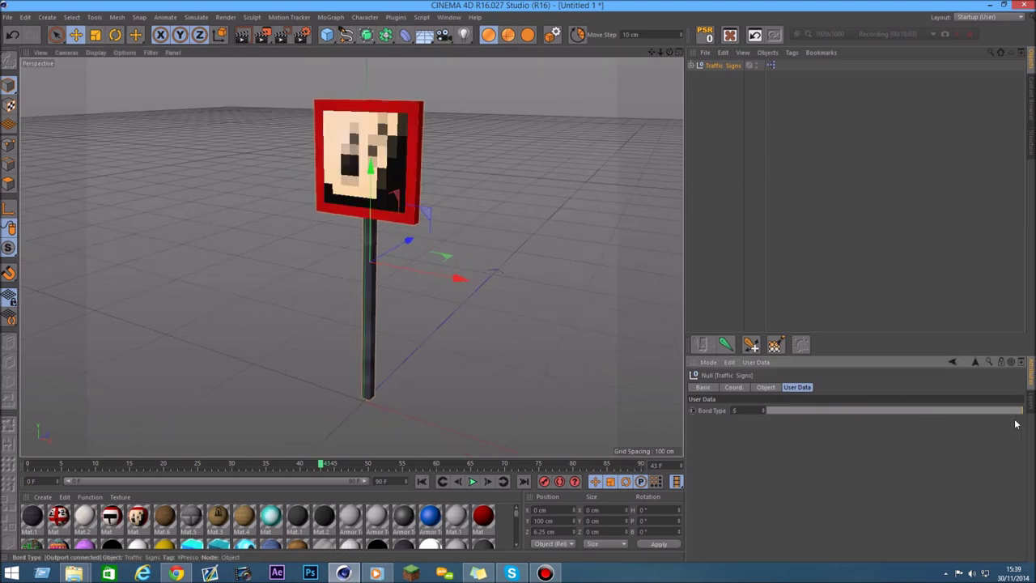
drag(1016, 423, 763, 414)
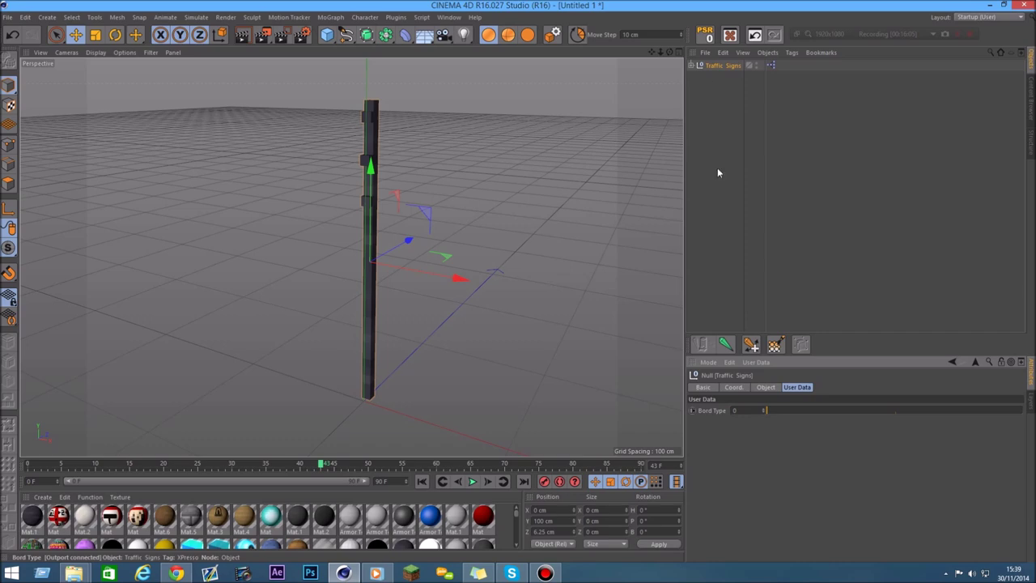
mouse_move(669, 51)
mouse_down()
mouse_move(681, 54)
mouse_move(680, 65)
mouse_move(661, 103)
mouse_up()
alt+drag(357, 166, 424, 202)
mouse_move(777, 410)
mouse_down()
mouse_move(1033, 403)
mouse_move(799, 413)
mouse_up()
Delete Traffic Signs and return to the traffic preset library
click(727, 91)
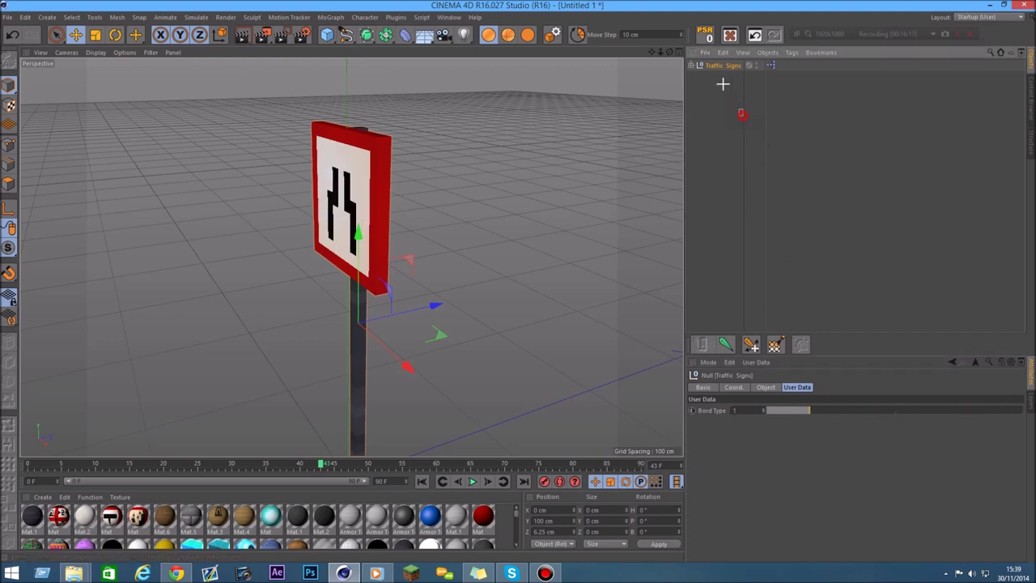
key(Delete)
click(1030, 93)
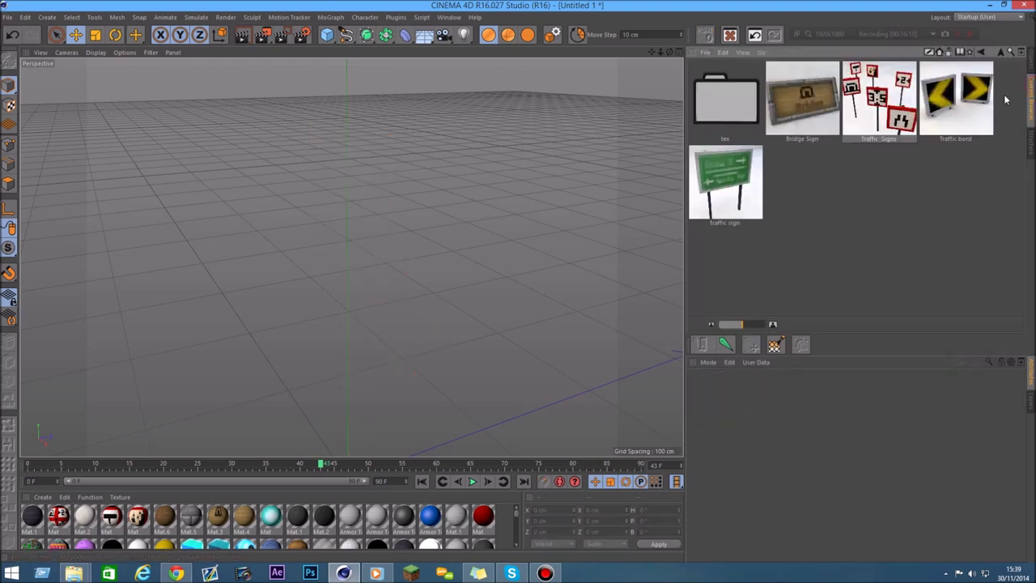
Load the Traffic bord preset and toggle its arrow until it points left
double_click(953, 108)
drag(669, 51, 668, 54)
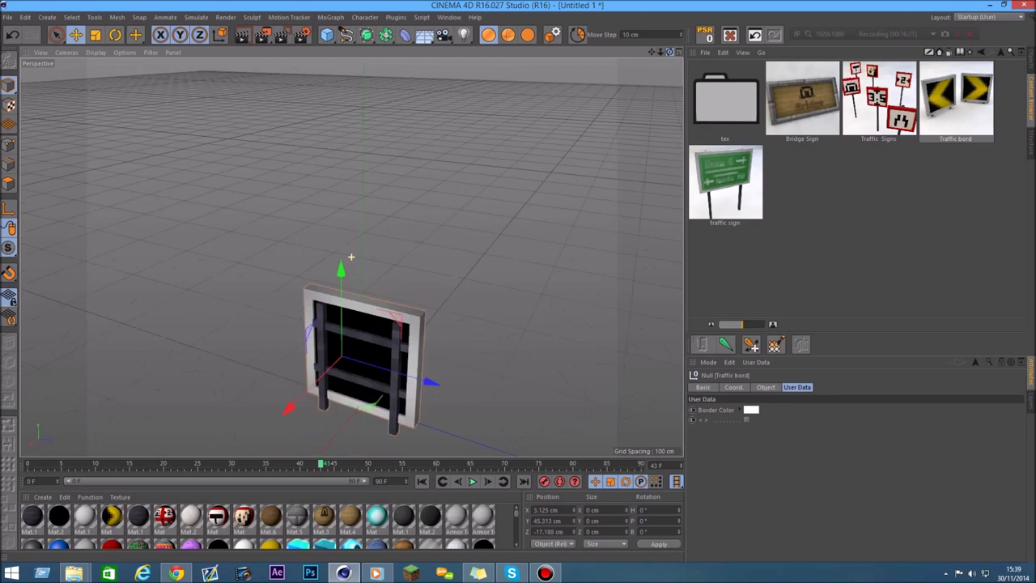
drag(668, 55, 405, 302)
click(749, 420)
click(751, 422)
click(750, 421)
click(751, 422)
click(750, 422)
click(750, 421)
click(750, 422)
click(750, 421)
click(750, 421)
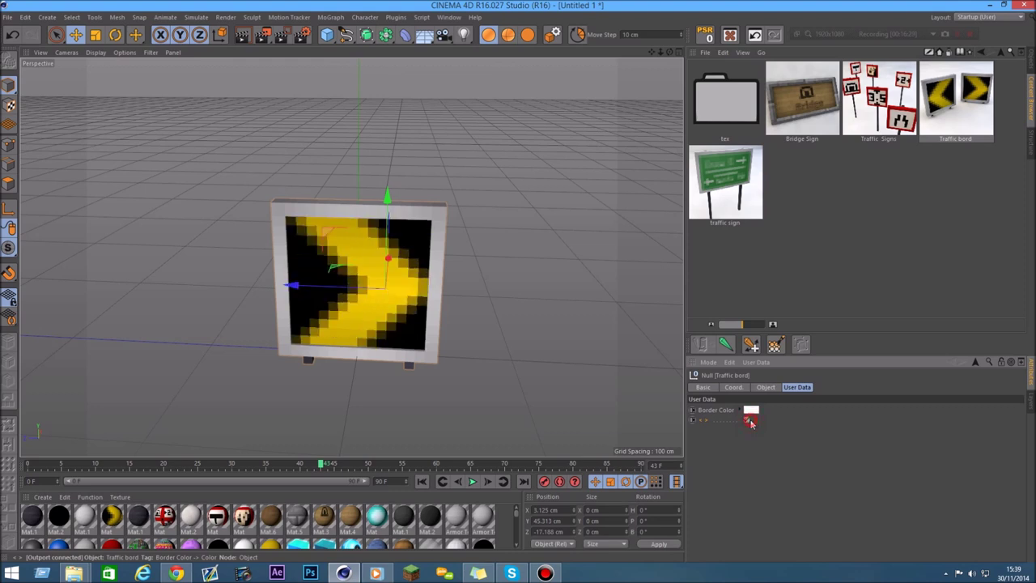
click(751, 422)
Set the Traffic bord Border Color to dark green
click(751, 410)
click(761, 375)
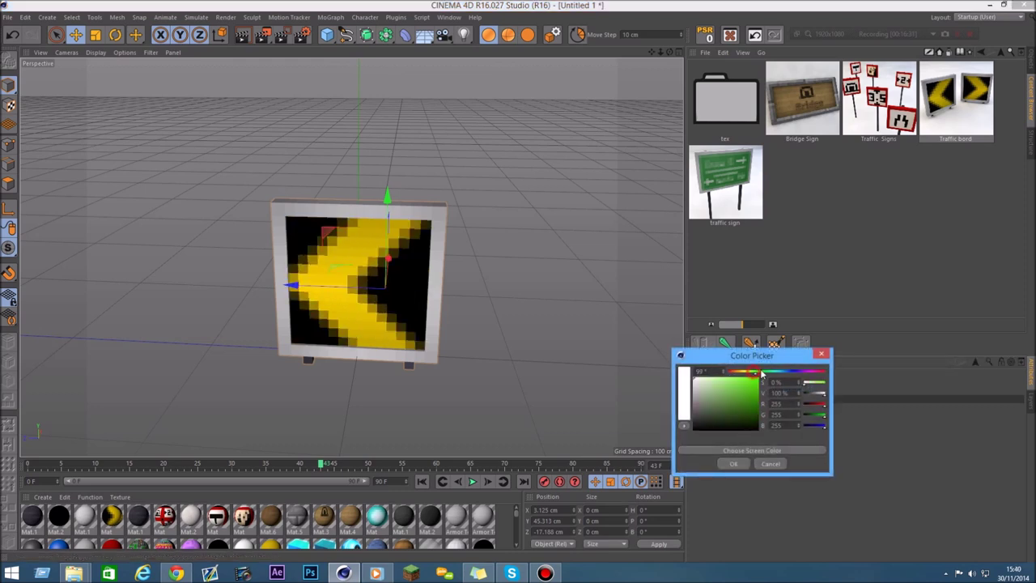
click(735, 463)
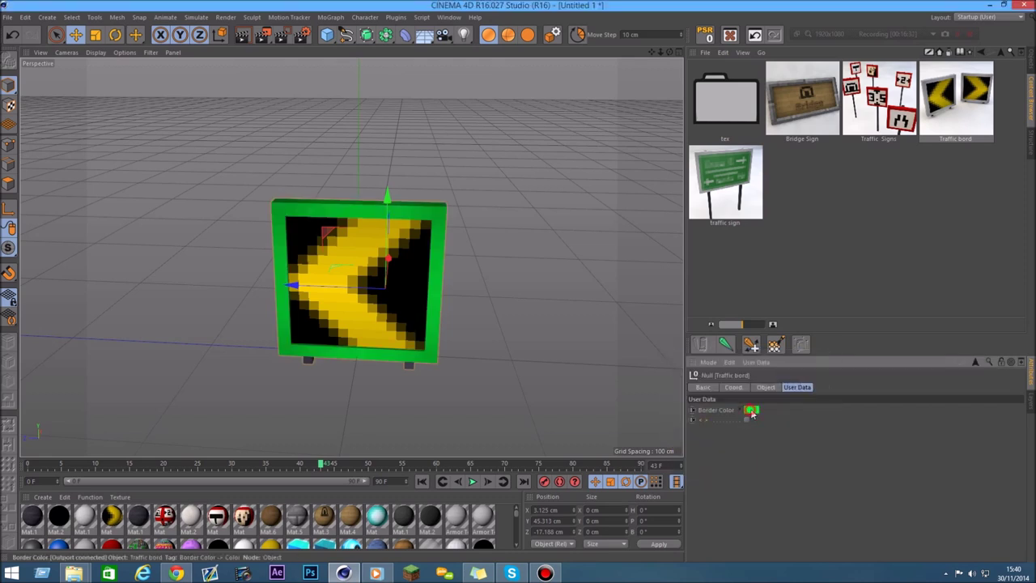
click(751, 410)
click(746, 415)
click(735, 462)
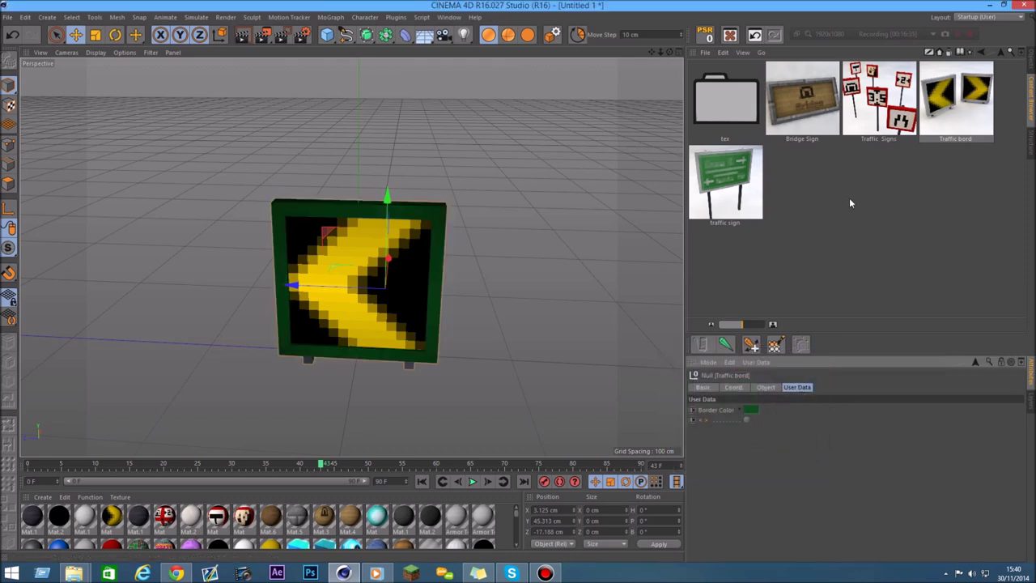
Load the traffic sign preset and delete the Traffic bord object
double_click(708, 195)
click(1031, 68)
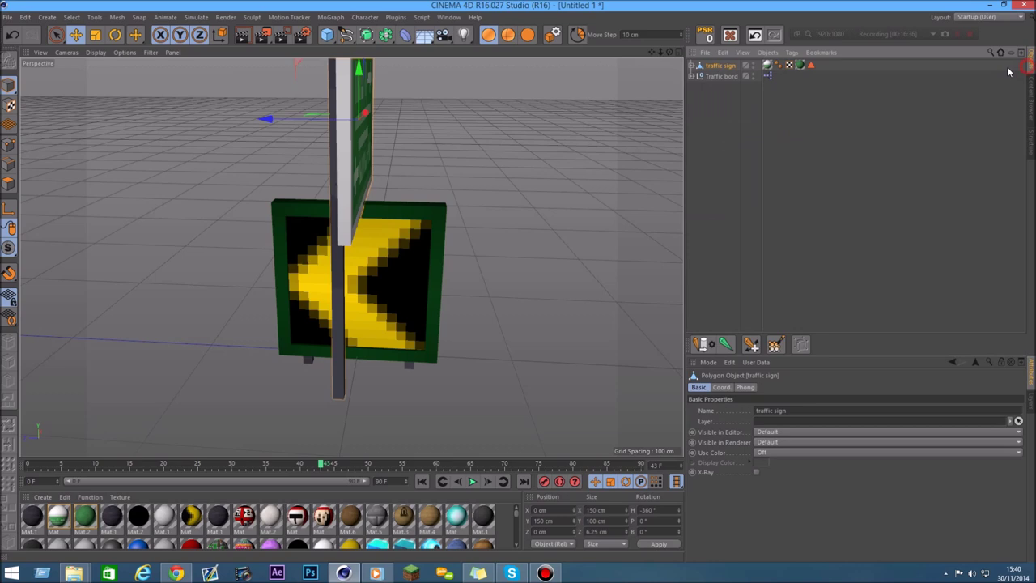
click(726, 77)
key(Delete)
scroll(352, 243, down, 5)
alt+drag(308, 257, 381, 257)
View the green traffic sign from front and side, then return to the top-level preset folders
click(724, 66)
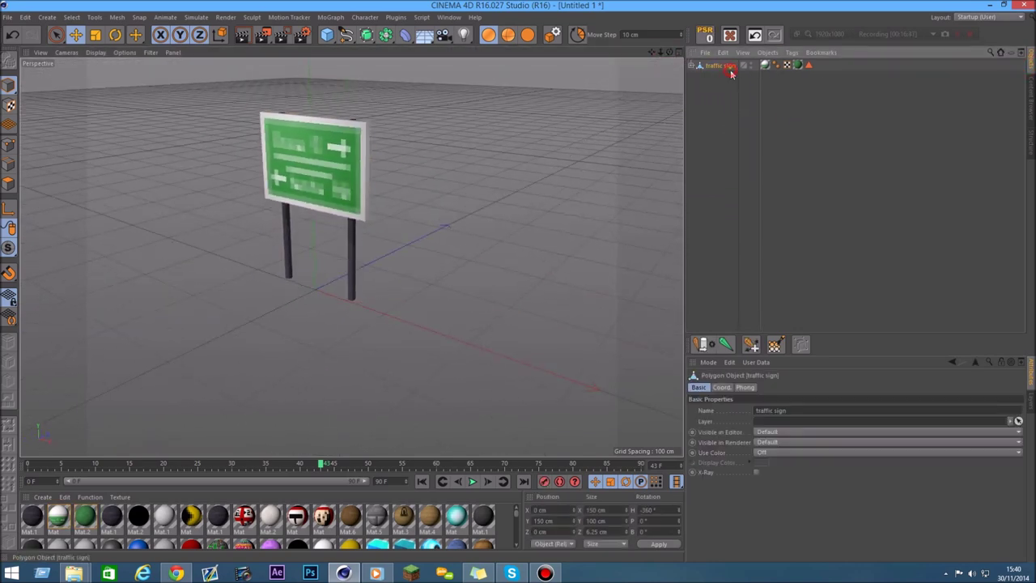
alt+drag(390, 115, 251, 116)
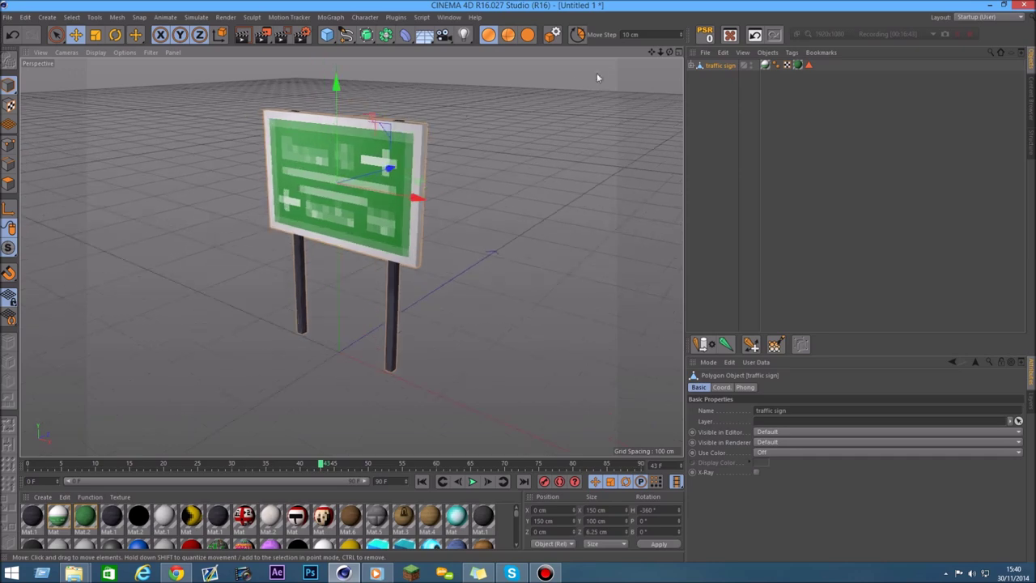
drag(671, 54, 727, 139)
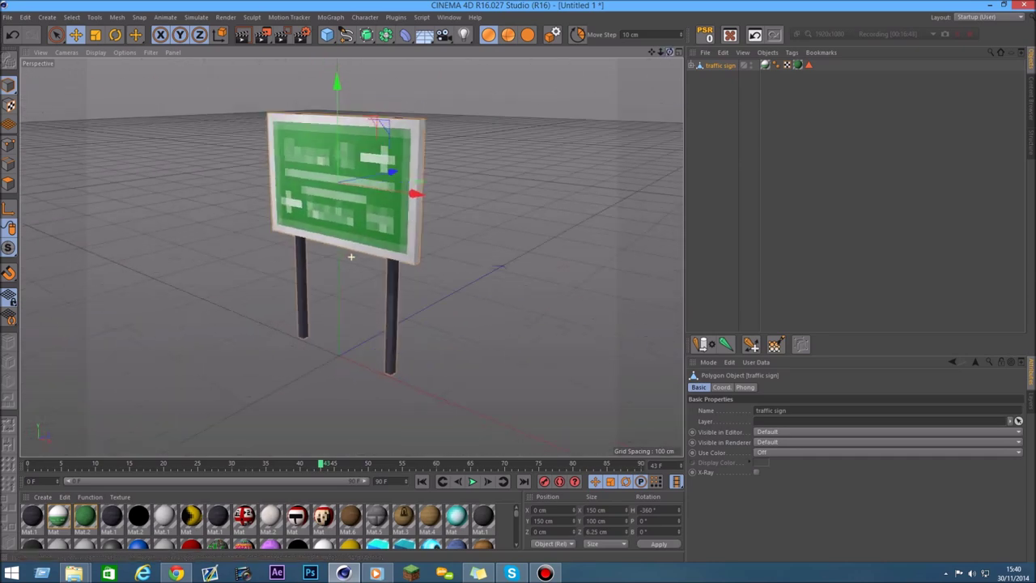
key(shift+F8)
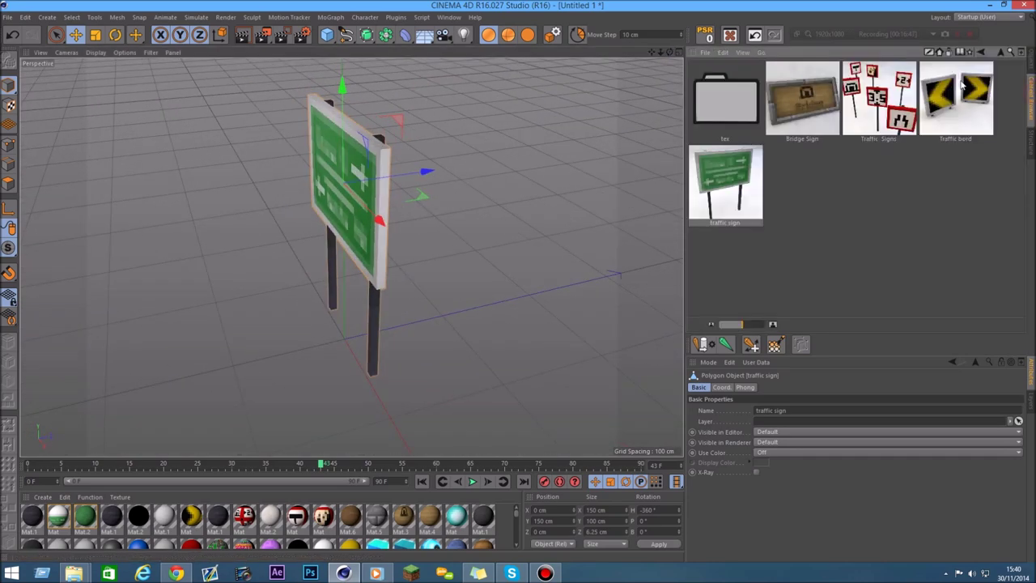
click(1004, 52)
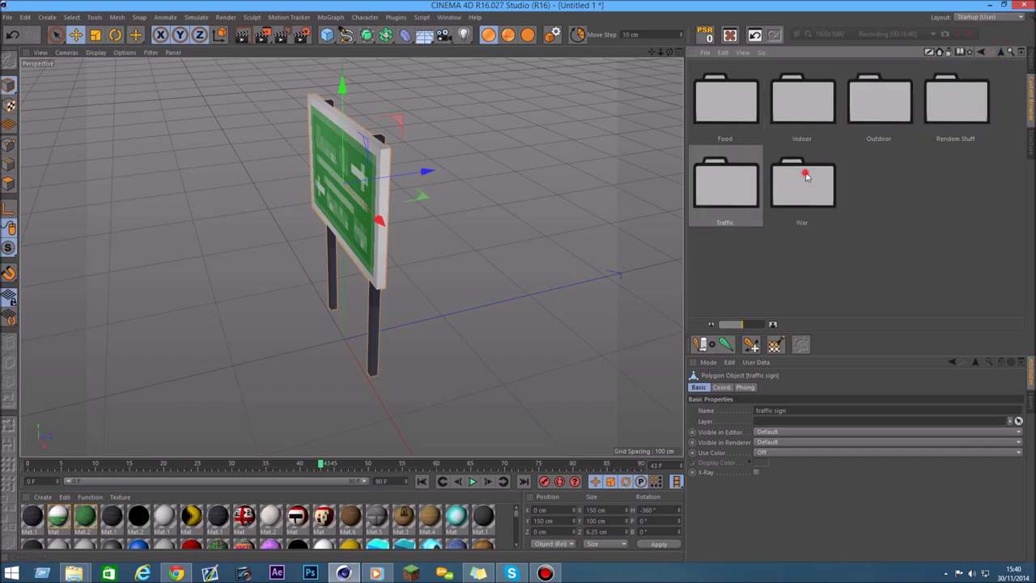
Open the War presets, delete the traffic sign, and place the Bear Trap in the scene
double_click(806, 176)
click(1033, 65)
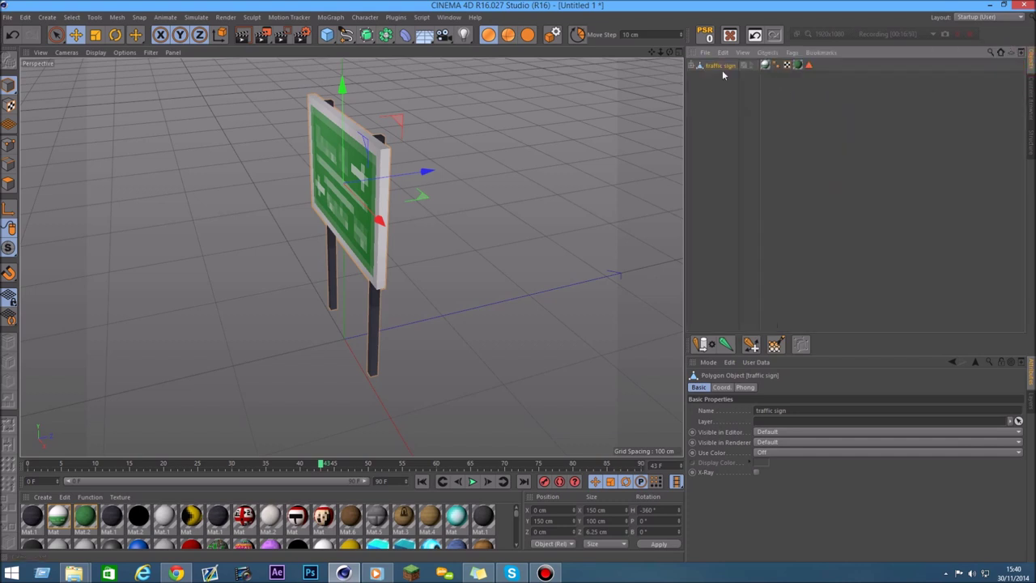
key(Delete)
key(shift+F8)
drag(796, 114, 299, 395)
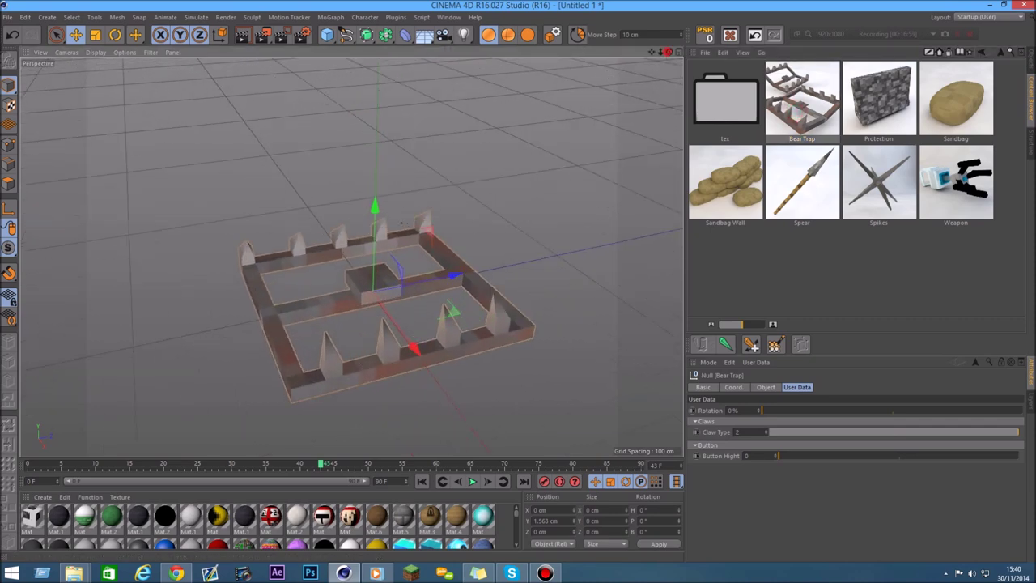
drag(668, 52, 665, 51)
scroll(476, 286, up, 3)
drag(478, 288, 472, 283)
Give the Bear Trap spiked claws, 21% rotation and button height 12, then load the Protection wall
mouse_move(760, 410)
mouse_down()
mouse_move(1031, 397)
mouse_move(746, 377)
mouse_up()
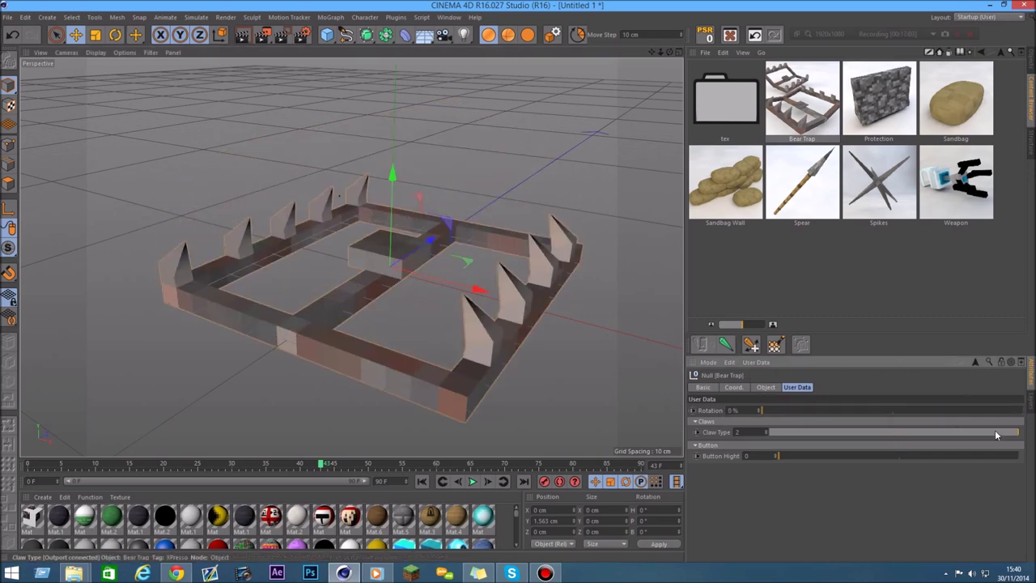
drag(965, 433, 865, 435)
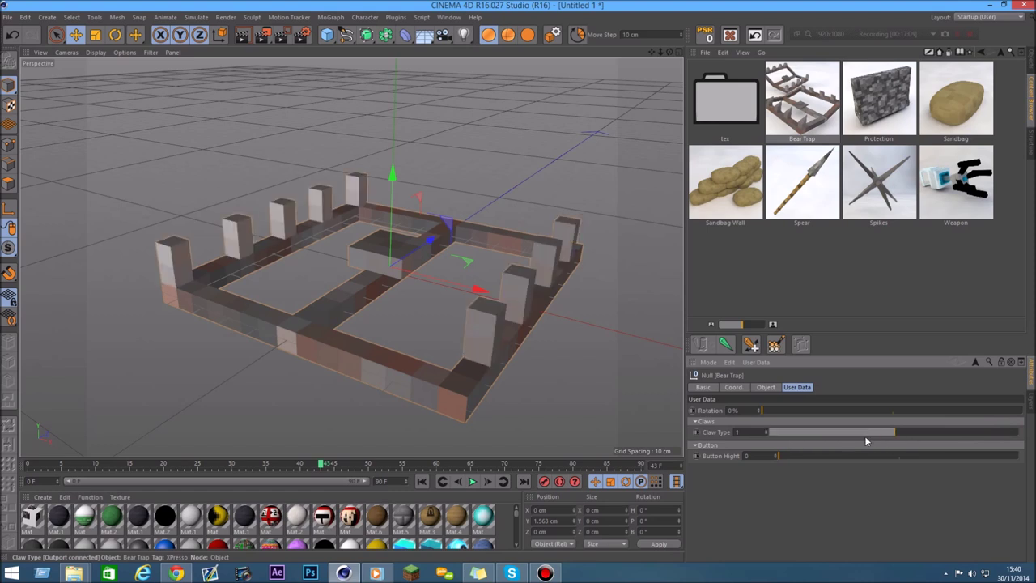
mouse_move(928, 443)
mouse_down()
mouse_move(983, 452)
mouse_move(825, 459)
mouse_move(1016, 437)
mouse_move(824, 467)
mouse_up()
mouse_move(770, 411)
mouse_down()
mouse_move(1012, 409)
mouse_move(1021, 385)
mouse_move(890, 380)
mouse_move(993, 391)
mouse_up()
drag(858, 456, 791, 424)
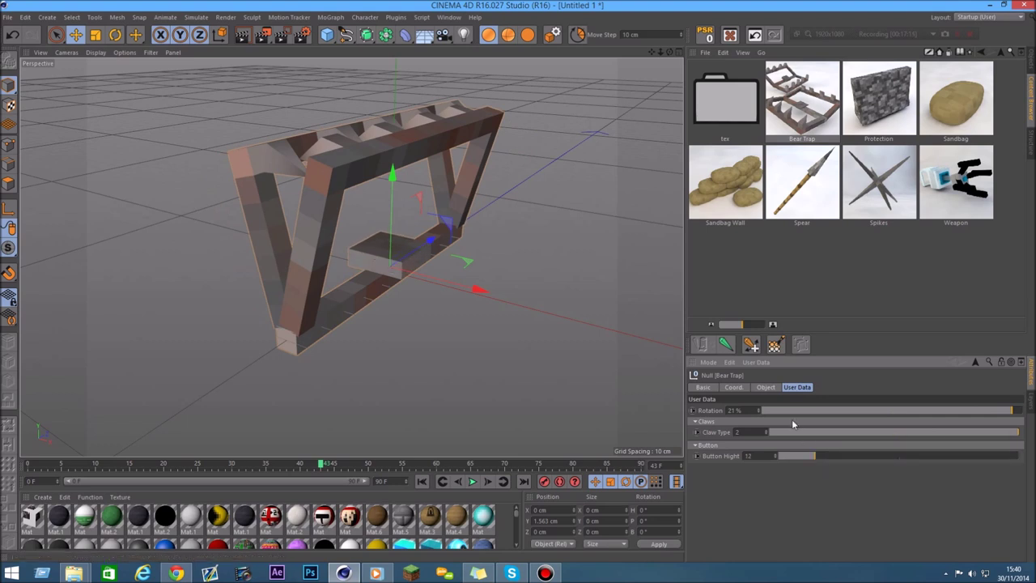
double_click(895, 111)
Delete the Bear Trap and select the Protection wall
click(1031, 61)
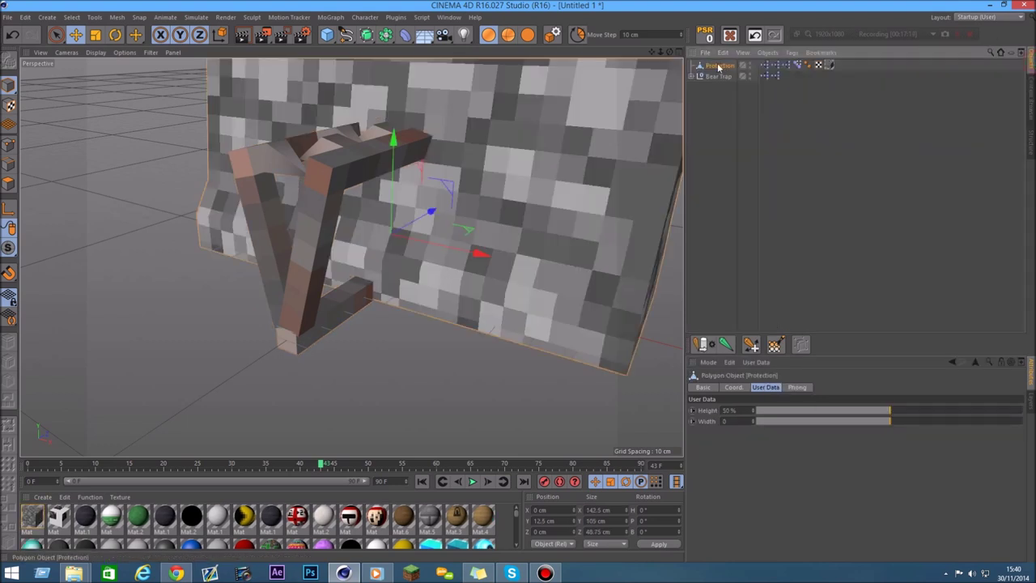
key(Delete)
drag(663, 52, 658, 47)
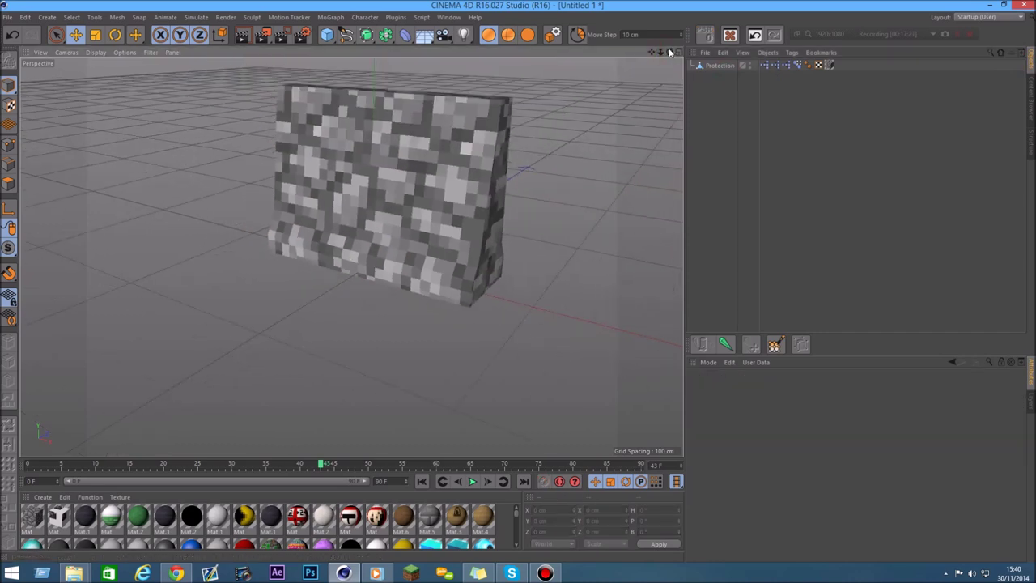
drag(669, 52, 350, 256)
click(719, 65)
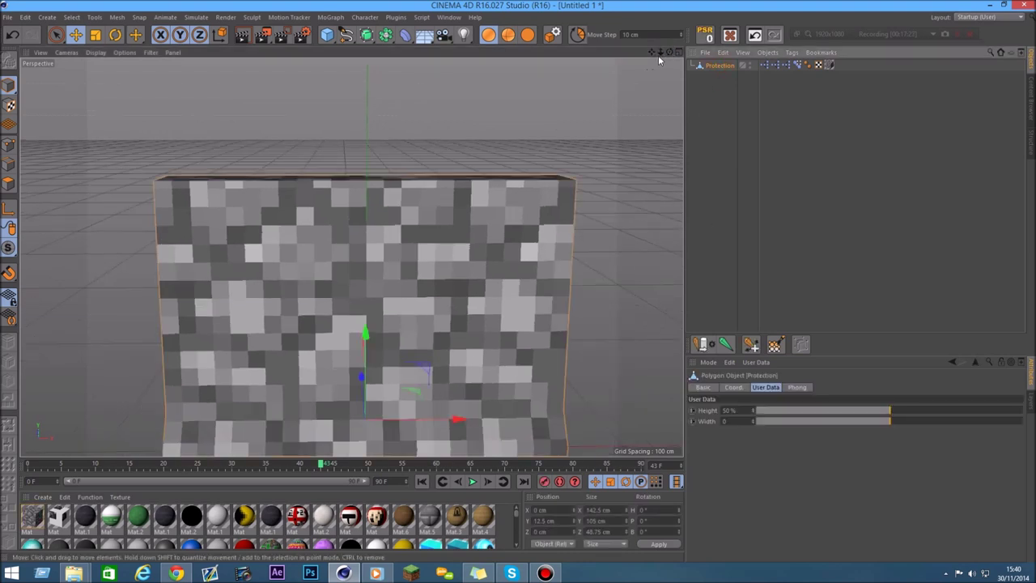
drag(657, 55, 660, 54)
Reduce the Protection wall's Height, adjust its Width, then delete it
mouse_move(883, 414)
mouse_down()
mouse_move(859, 405)
mouse_move(756, 421)
mouse_up()
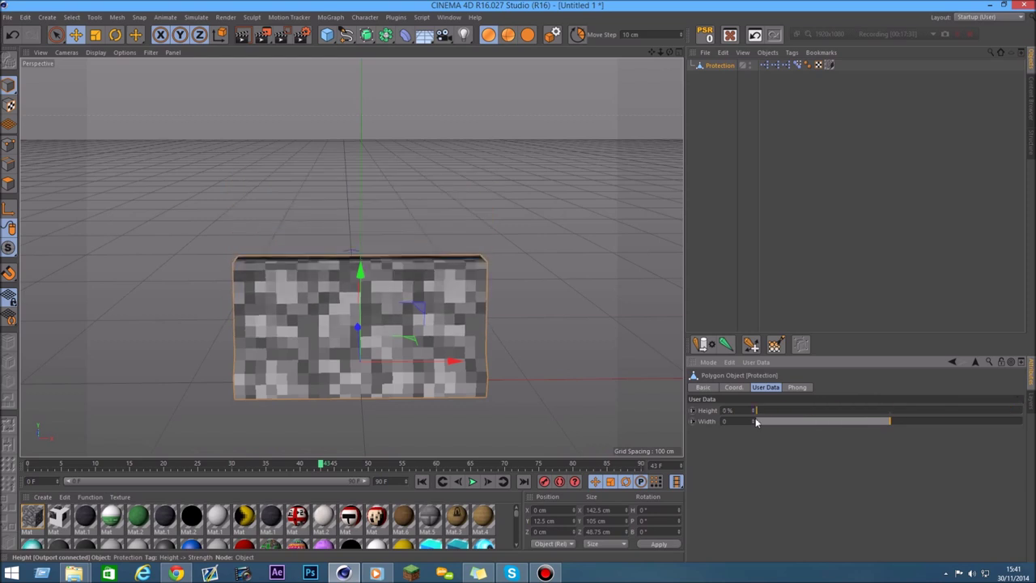
mouse_move(850, 422)
mouse_down()
mouse_move(762, 436)
mouse_move(943, 421)
mouse_up()
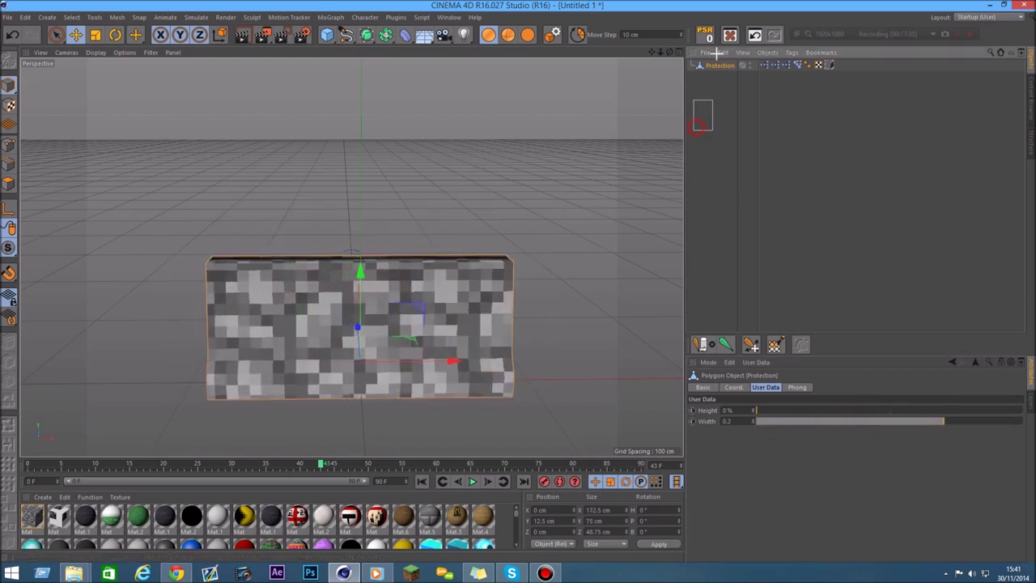
key(Delete)
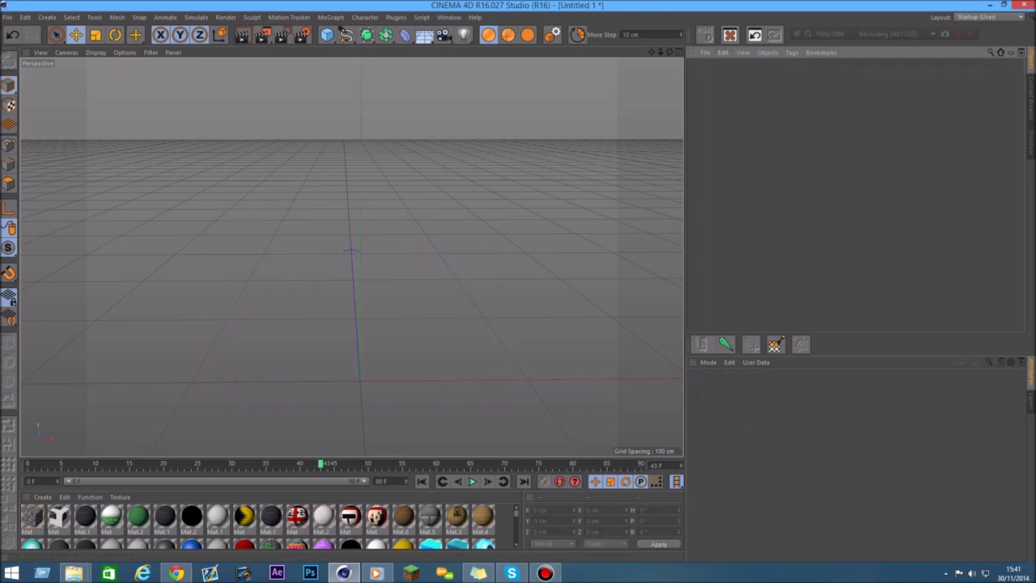
Place a Sandbag and a Sandbag Wall from the War presets into the scene
click(1031, 104)
drag(977, 97, 623, 159)
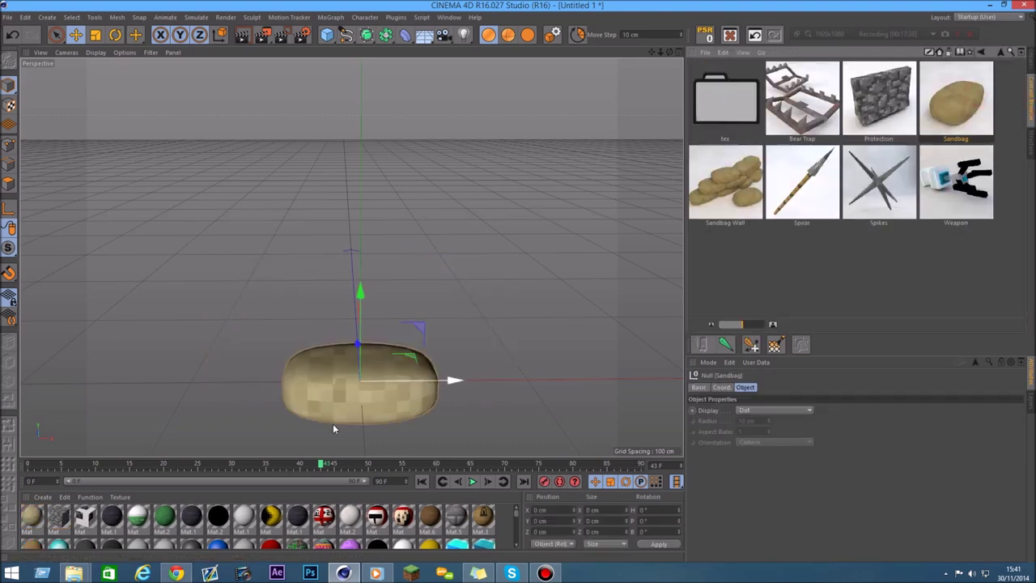
drag(725, 183, 479, 173)
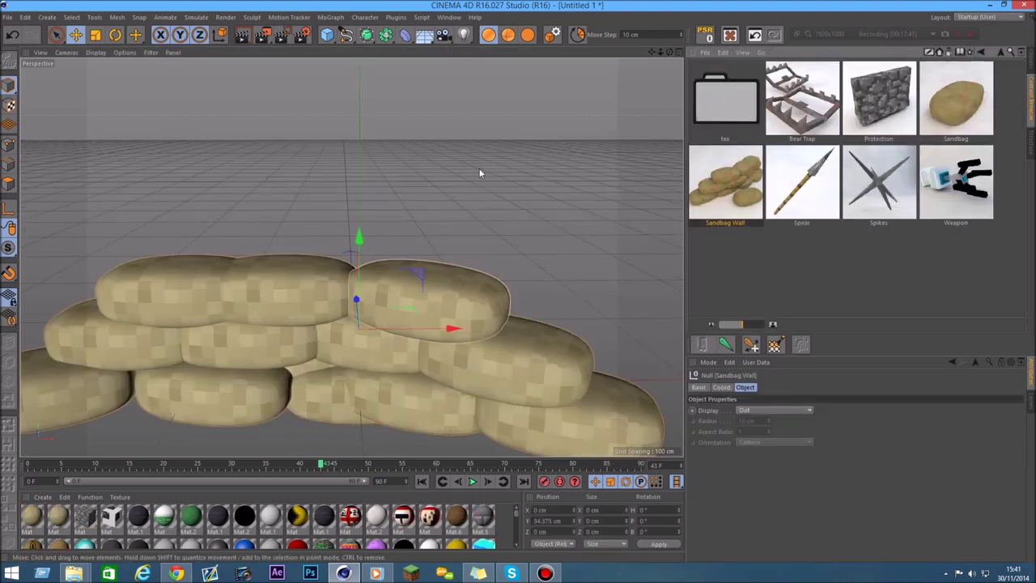
alt+drag(348, 316, 415, 324)
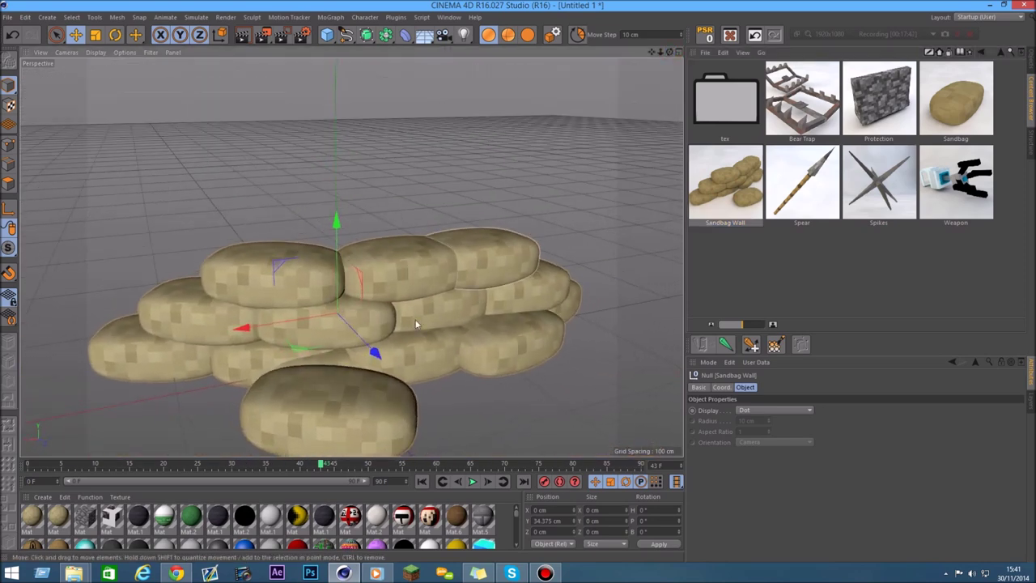
drag(337, 317, 326, 280)
drag(671, 51, 350, 256)
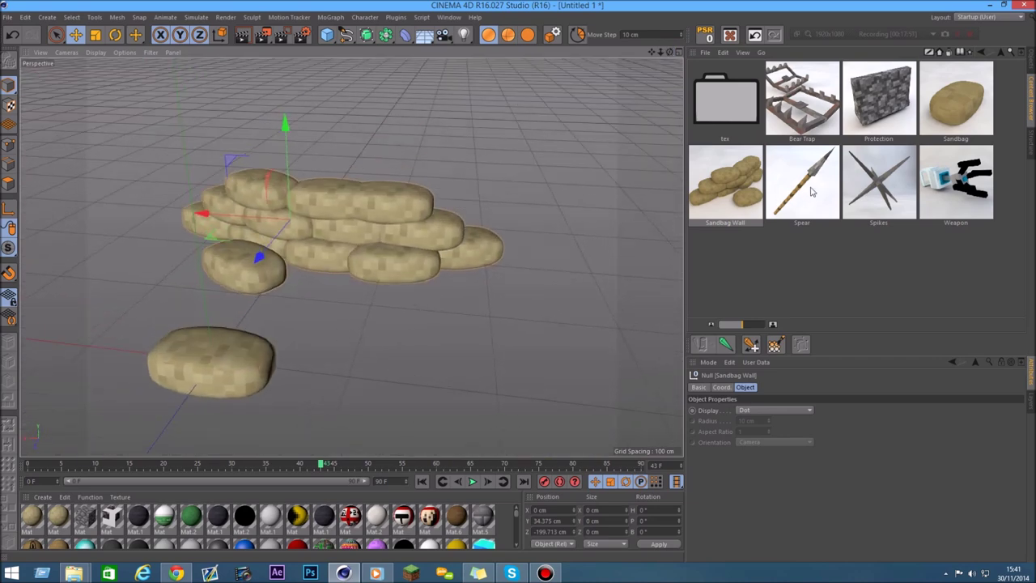
Add the Spear preset, delete both sandbag objects, inspect the spear, then delete it
double_click(808, 191)
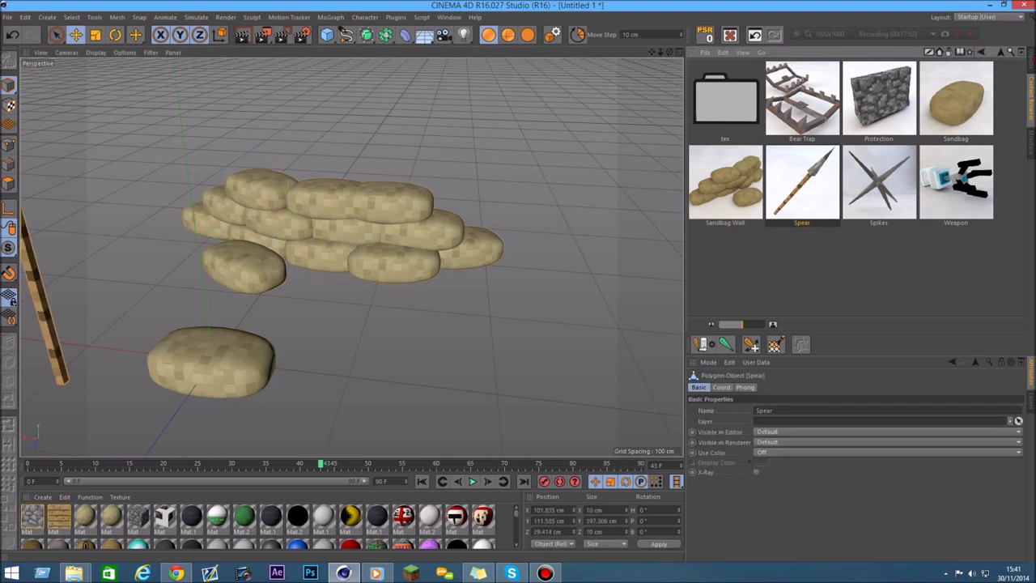
key(shift+F1)
click(722, 81)
key(Delete)
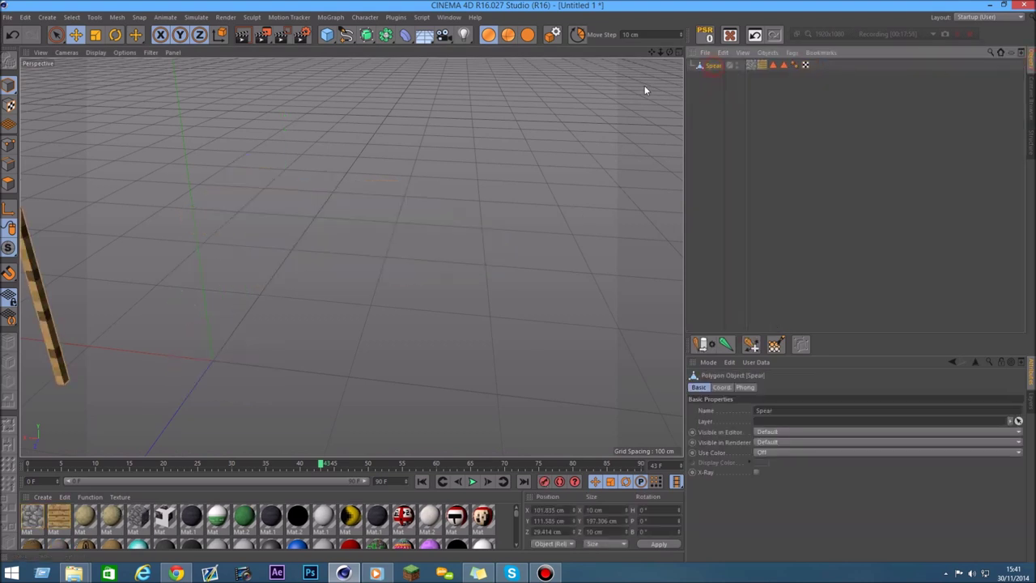
drag(655, 52, 669, 52)
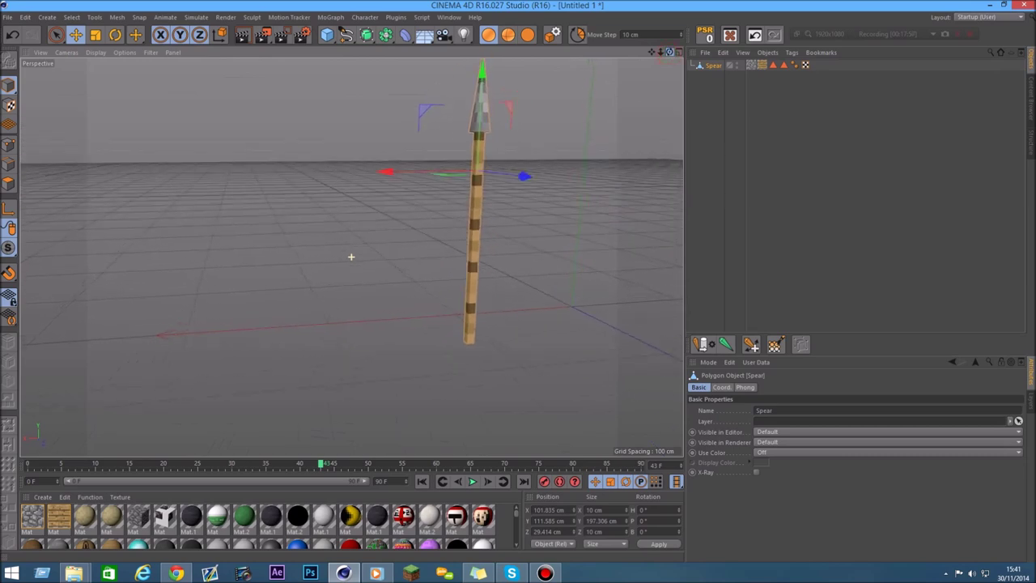
alt+drag(351, 257, 455, 233)
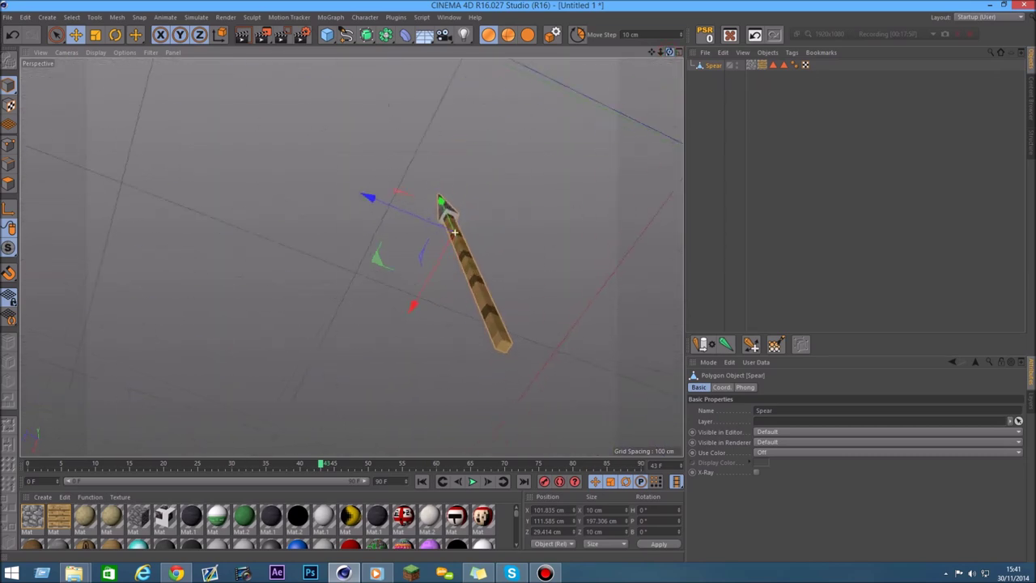
alt+drag(455, 233, 518, 210)
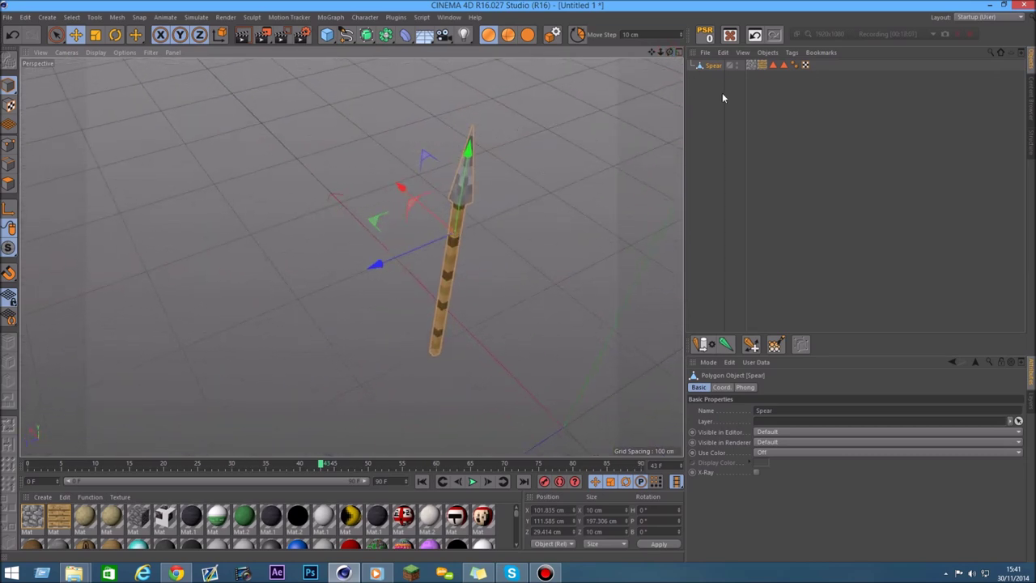
key(Delete)
Load the Spikes preset, inspect it from several angles, then delete it
key(shift+F8)
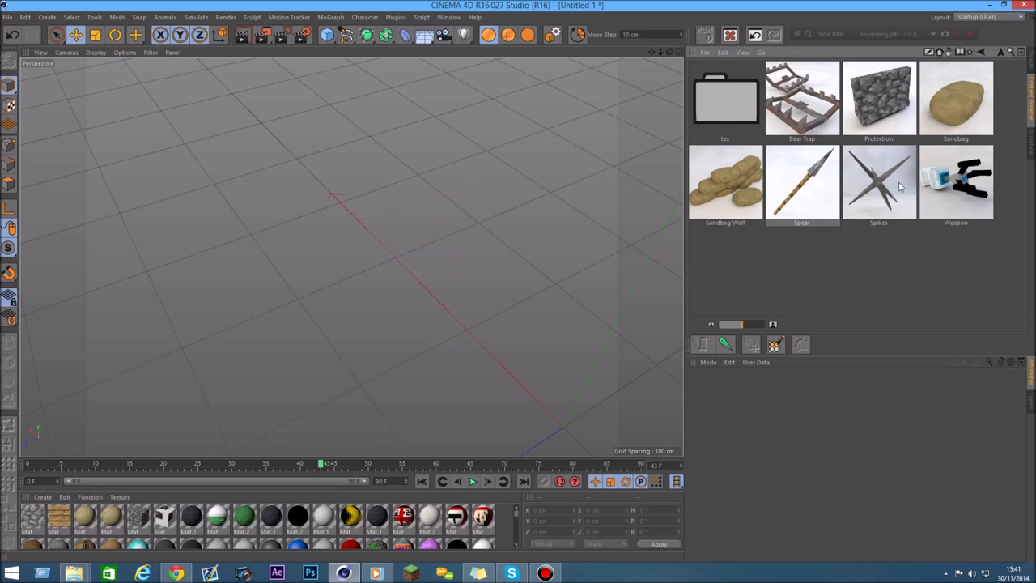
double_click(897, 185)
drag(669, 52, 631, 97)
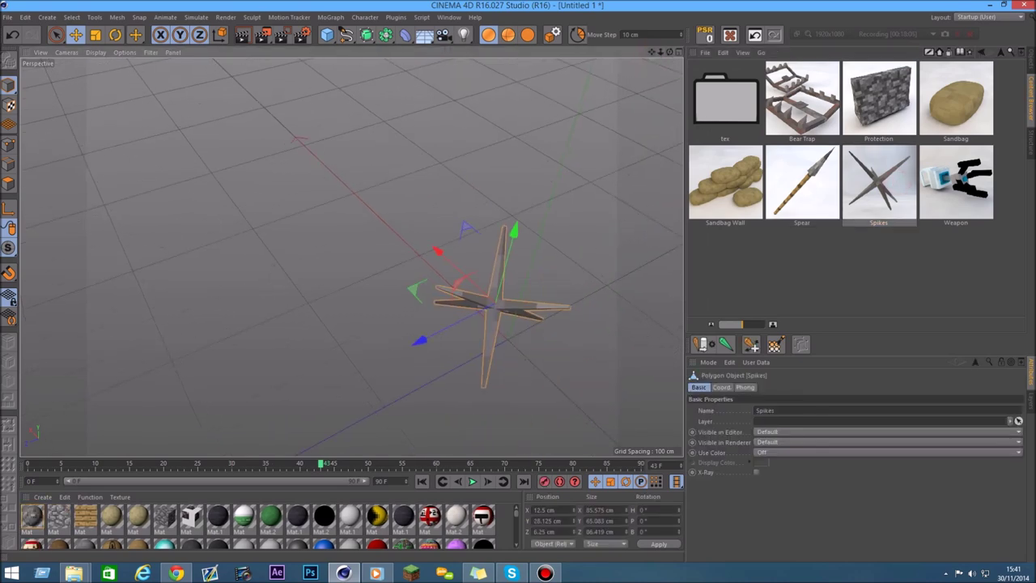
key(shift+F1)
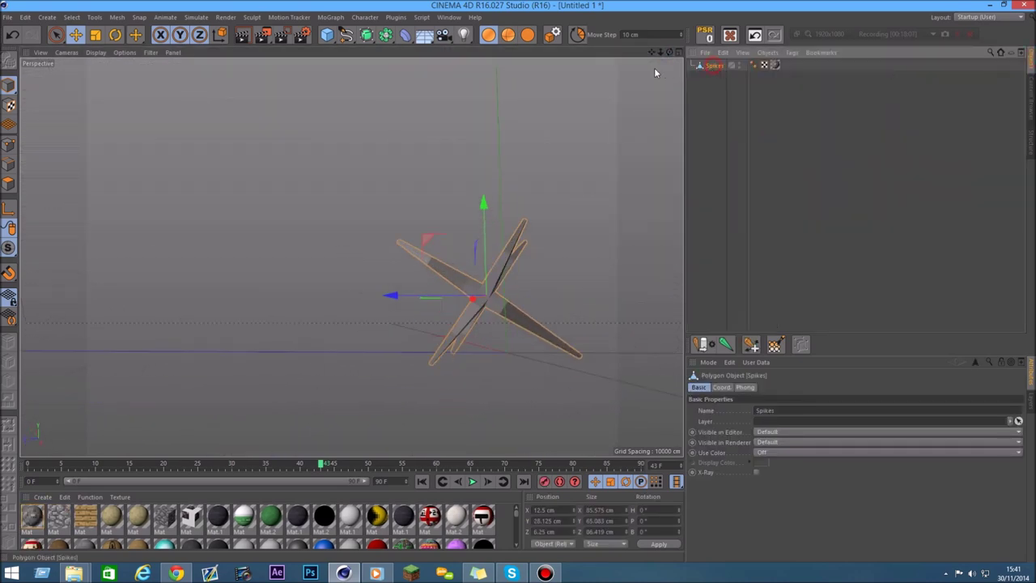
drag(668, 52, 615, 72)
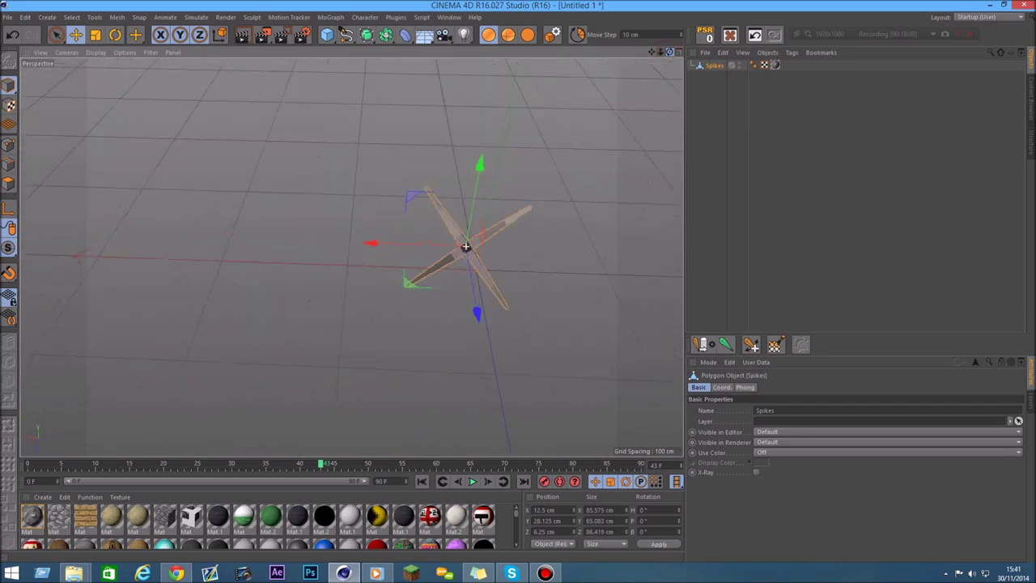
drag(669, 52, 709, 89)
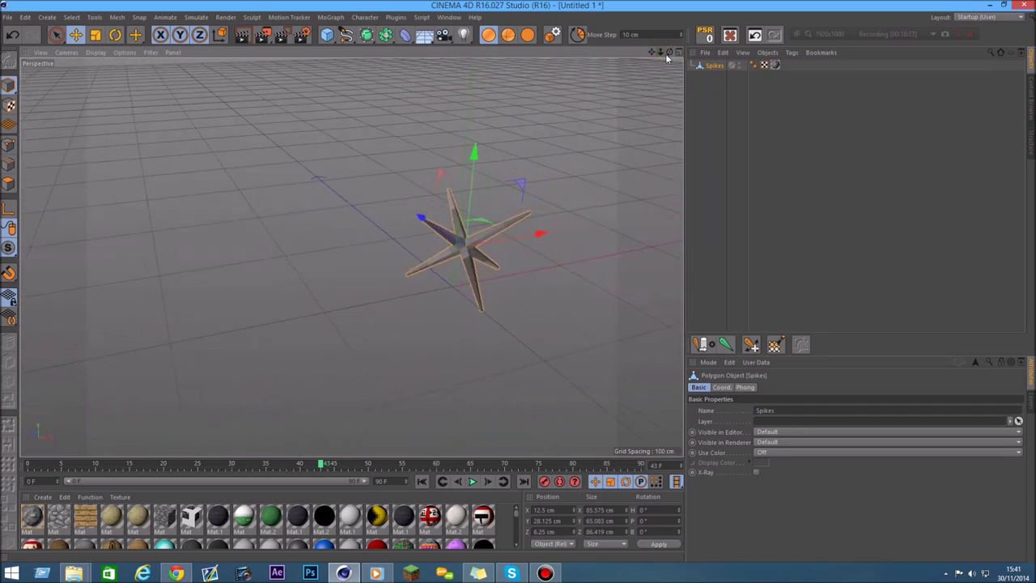
key(Delete)
key(shift+F8)
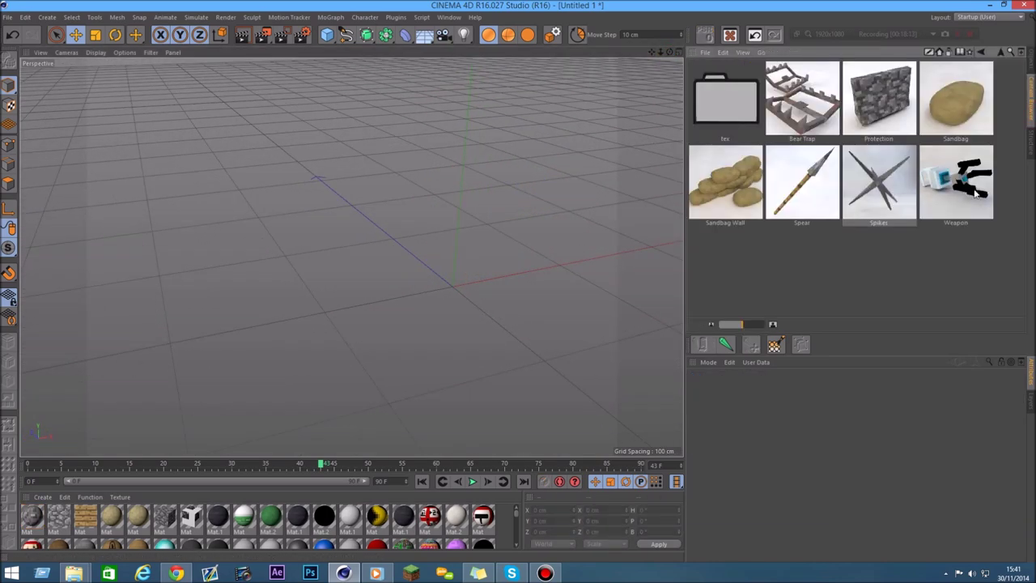
Place the Weapon preset into the scene and frame it from the side
drag(955, 182, 456, 330)
scroll(561, 210, up, 3)
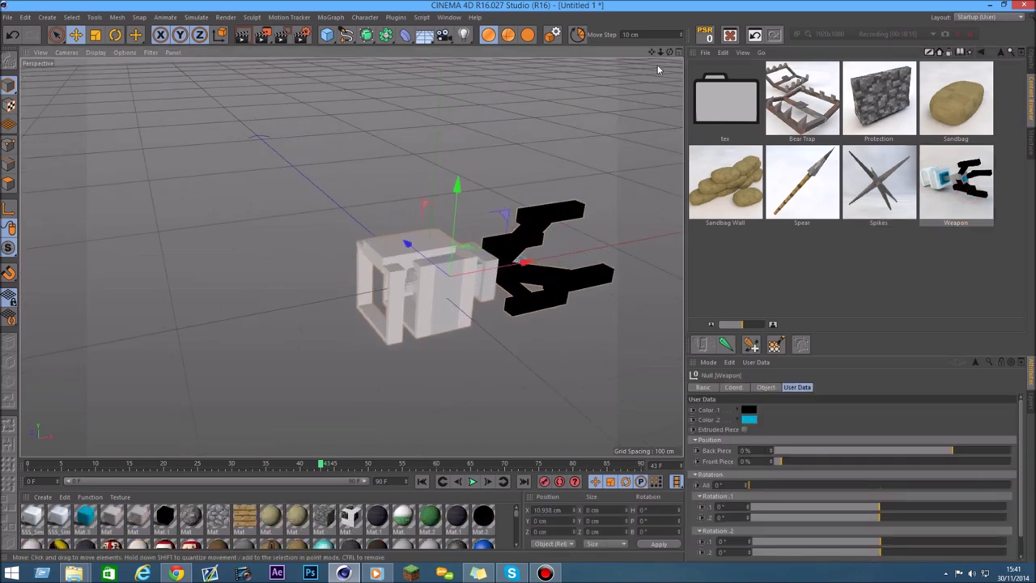
drag(669, 52, 391, 172)
drag(653, 52, 615, 97)
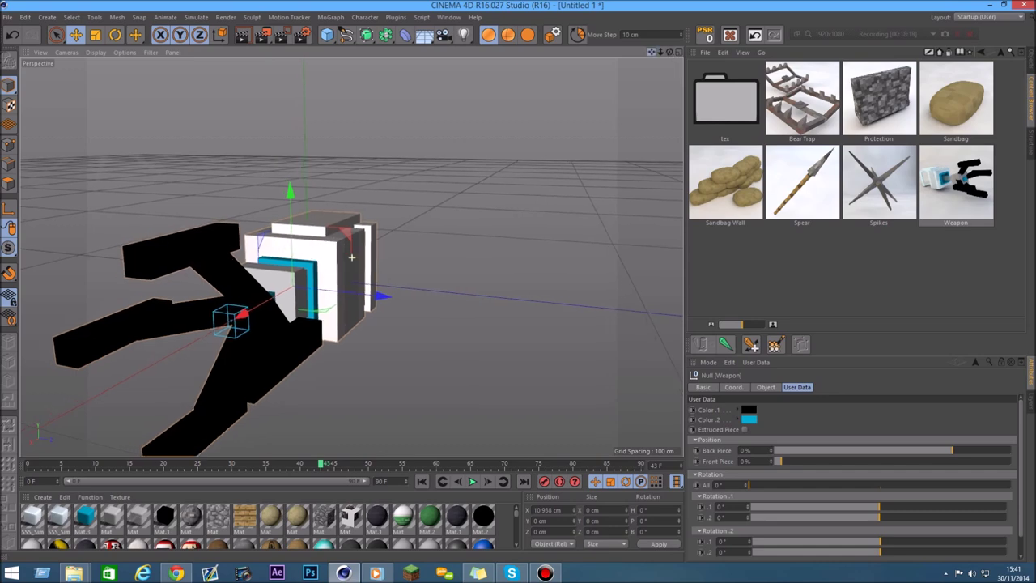
drag(670, 54, 670, 54)
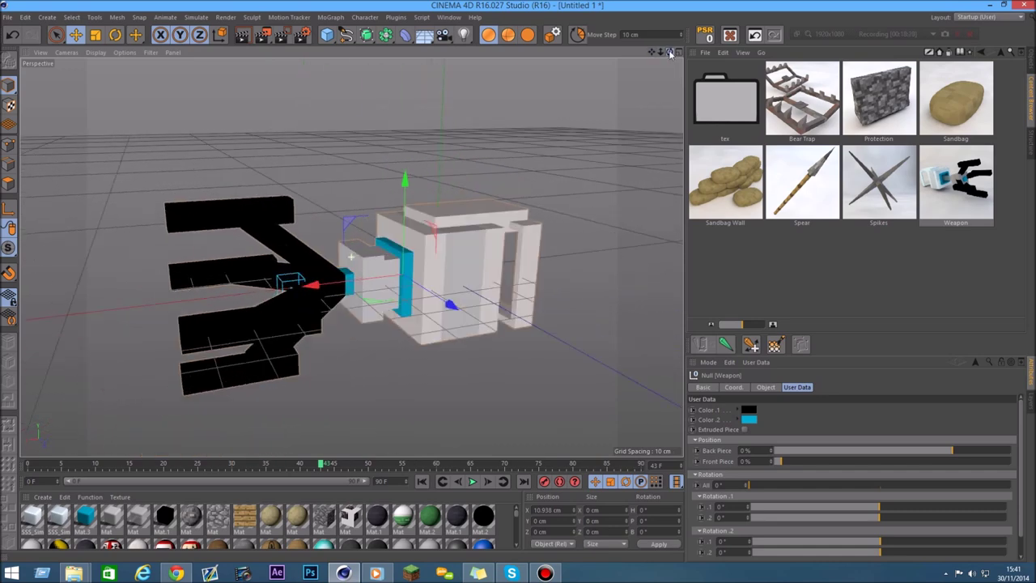
Set the Weapon's Color.1 to brown and Color.2 to green
click(749, 409)
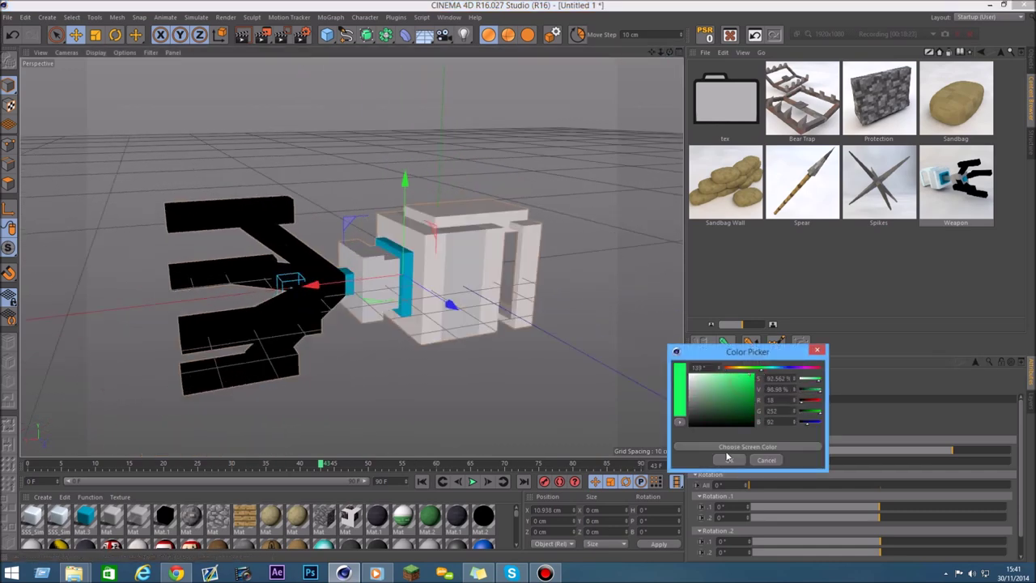
click(727, 458)
alt+drag(351, 324, 332, 312)
click(748, 410)
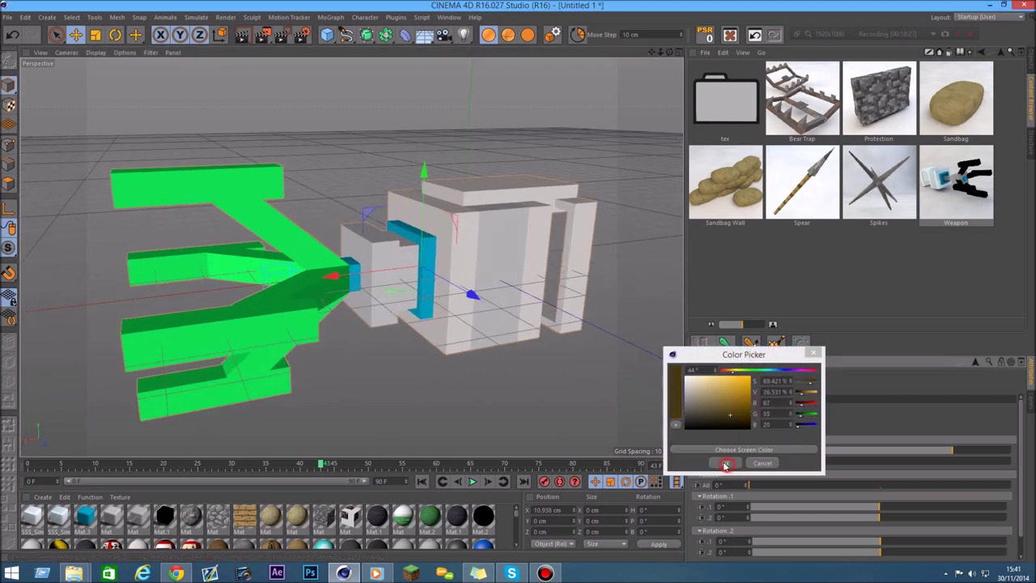
click(725, 462)
click(753, 418)
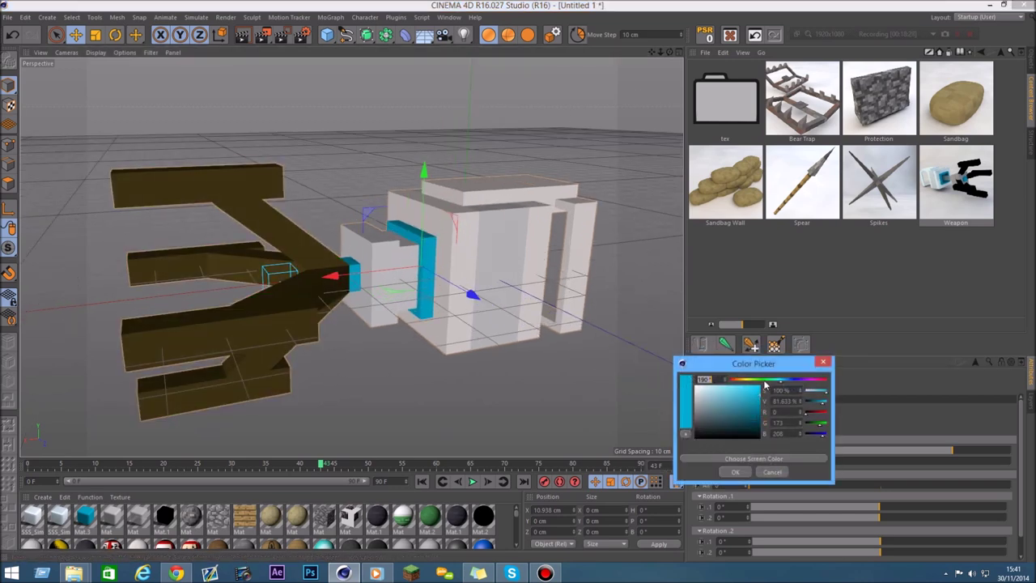
click(735, 471)
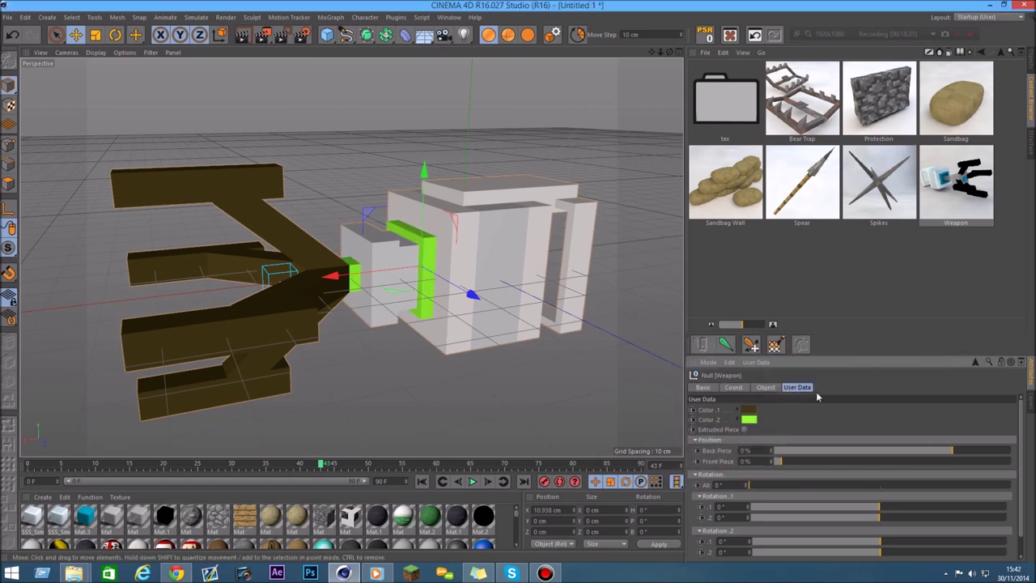
Toggle the extra extruded piece on the Weapon's box several times
mouse_move(661, 51)
mouse_down()
mouse_move(680, 49)
mouse_move(567, 101)
mouse_up()
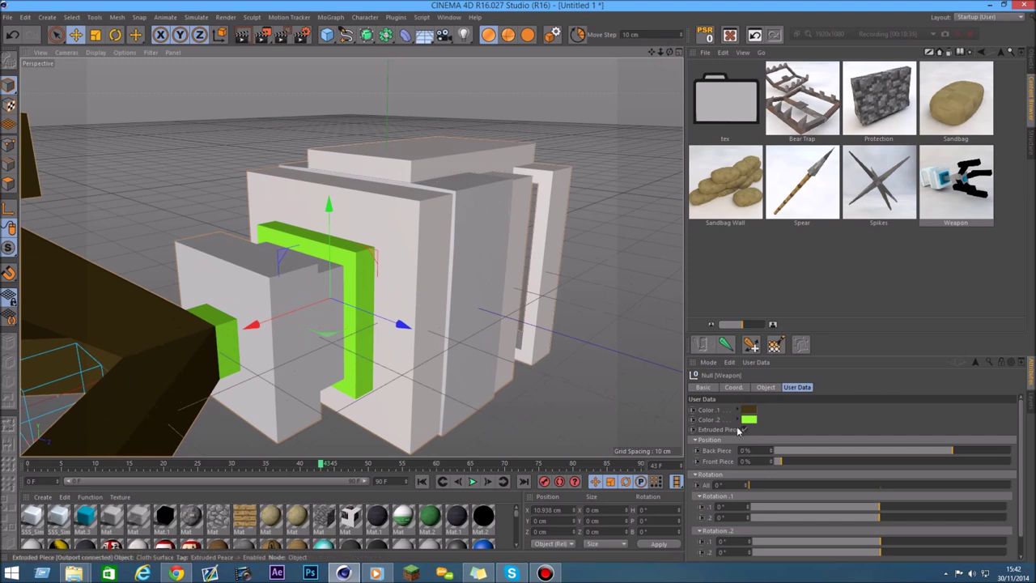
click(746, 430)
click(745, 430)
click(746, 430)
click(746, 430)
click(746, 430)
click(745, 430)
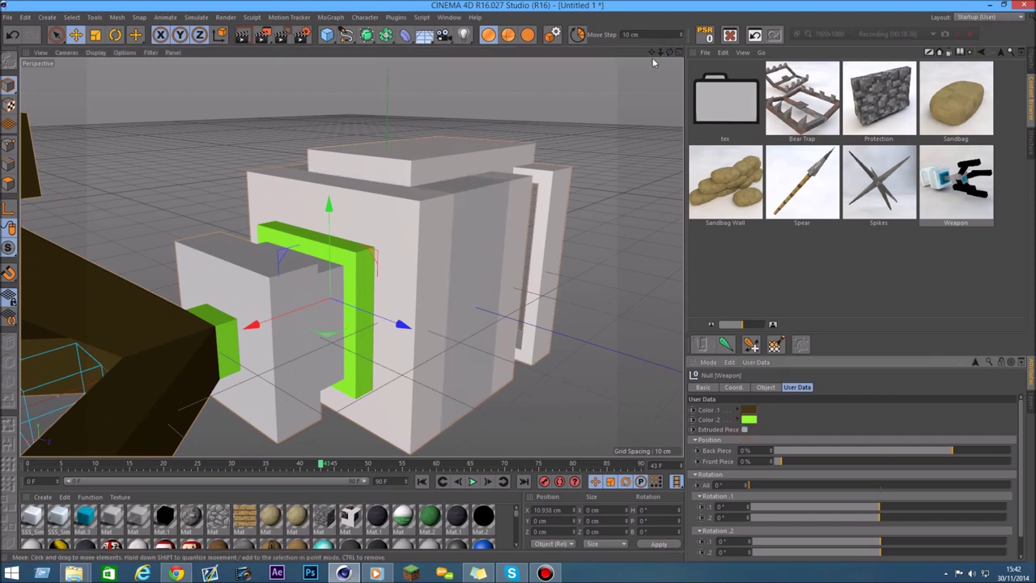
Shift the Weapon's back piece and extend its front piece to 200%
drag(651, 59, 714, 164)
mouse_move(916, 455)
mouse_down()
mouse_move(899, 466)
mouse_move(878, 459)
mouse_move(964, 471)
mouse_move(930, 475)
mouse_up()
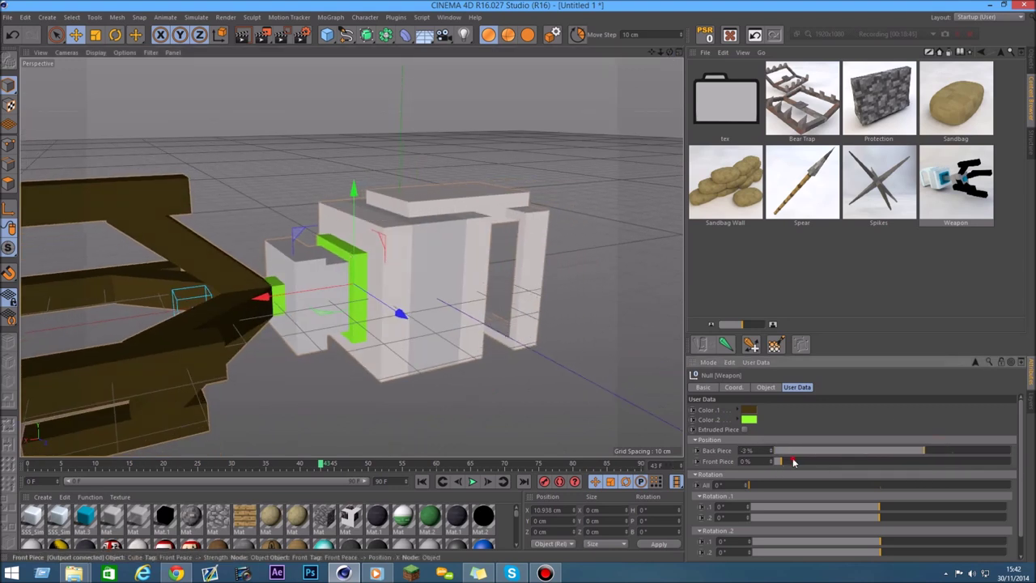
drag(793, 461, 1010, 461)
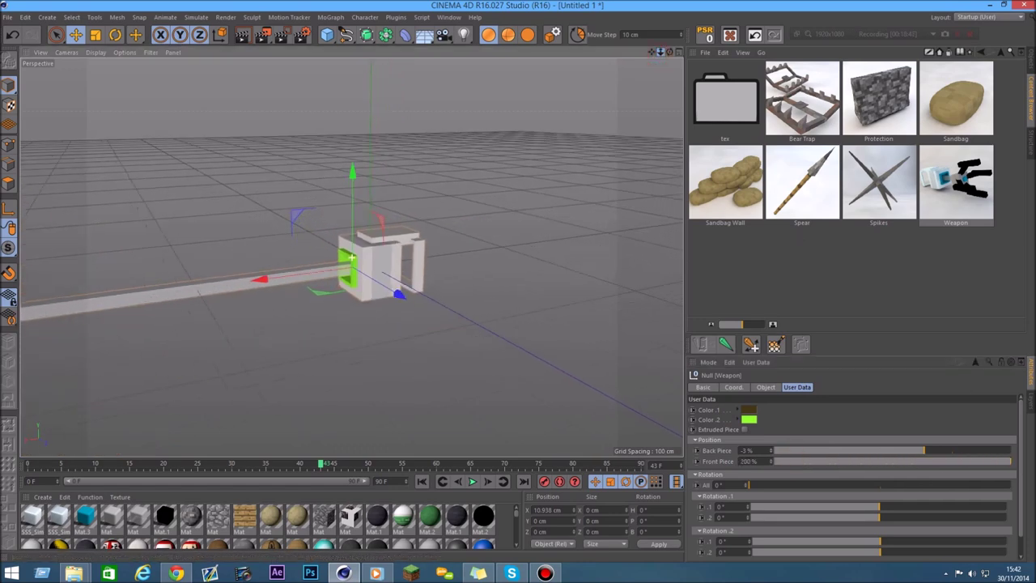
mouse_move(648, 52)
mouse_down()
mouse_move(851, 457)
mouse_move(971, 462)
mouse_move(820, 460)
mouse_move(1012, 462)
mouse_move(773, 460)
mouse_up()
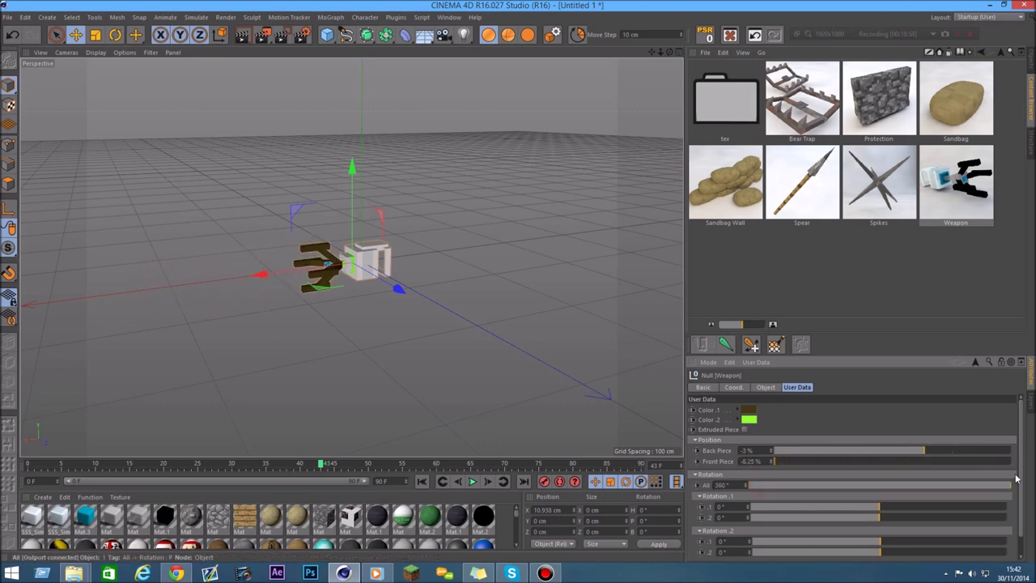
Reset the Weapon's colours to their black and cyan defaults
right_click(713, 414)
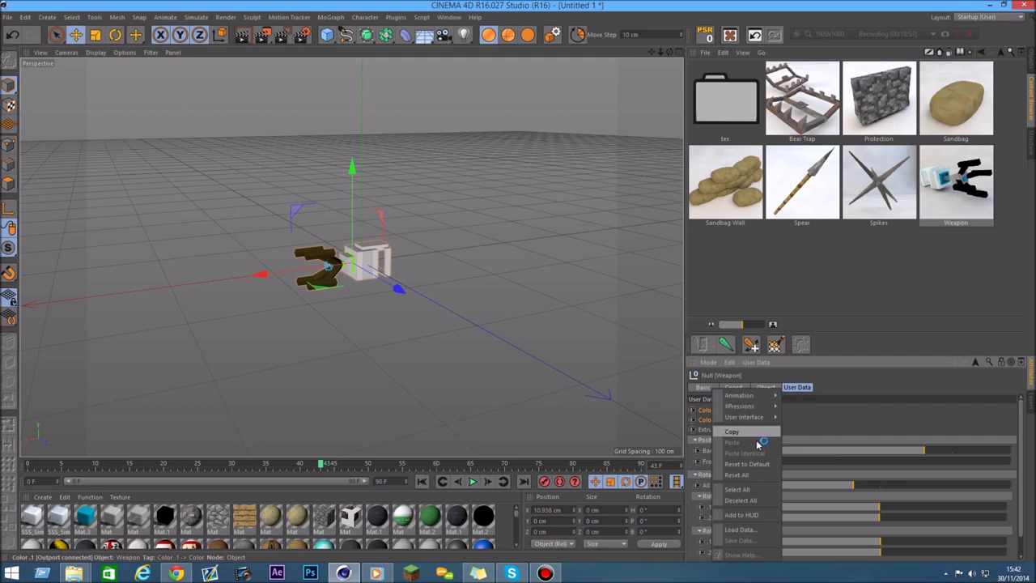
click(734, 459)
scroll(262, 241, up, 2)
scroll(261, 240, up, 2)
scroll(261, 240, up, 2)
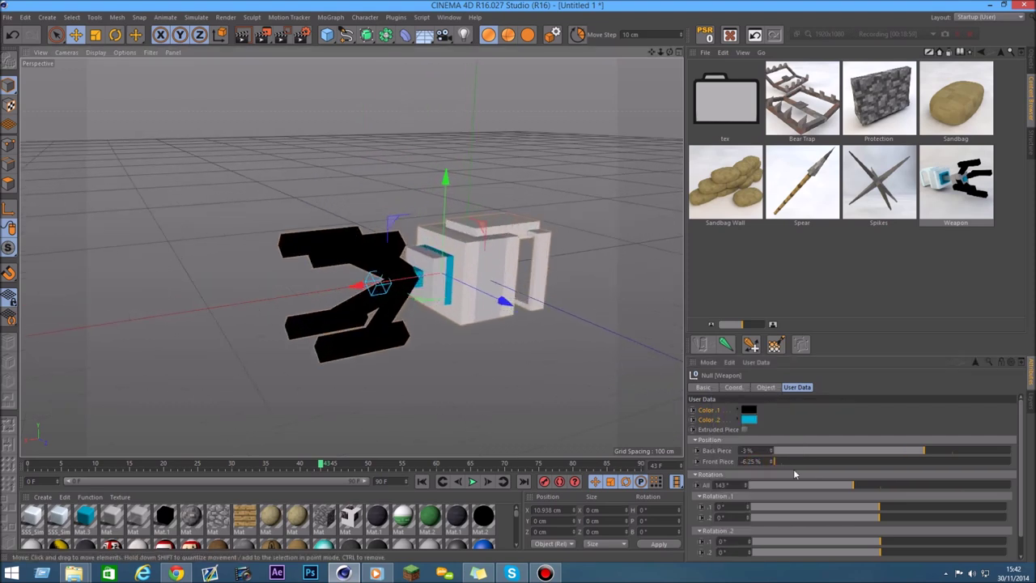
Rotate the arms to 248°, second rotation to 19°, and Rotation.2 and Rotation.3 to about -16°
mouse_move(855, 484)
mouse_down()
mouse_move(929, 485)
mouse_move(803, 512)
mouse_up()
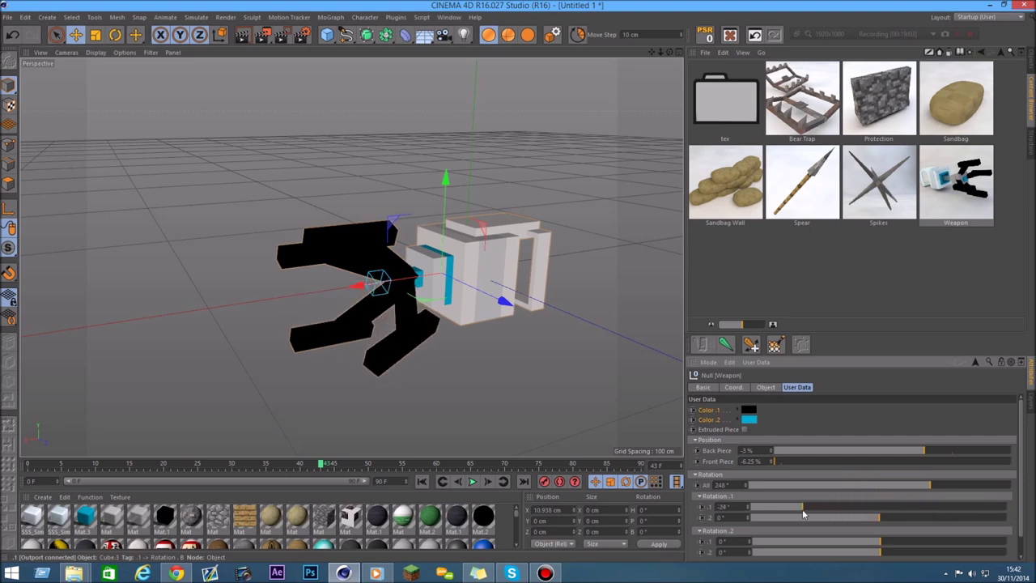
drag(1032, 525, 965, 538)
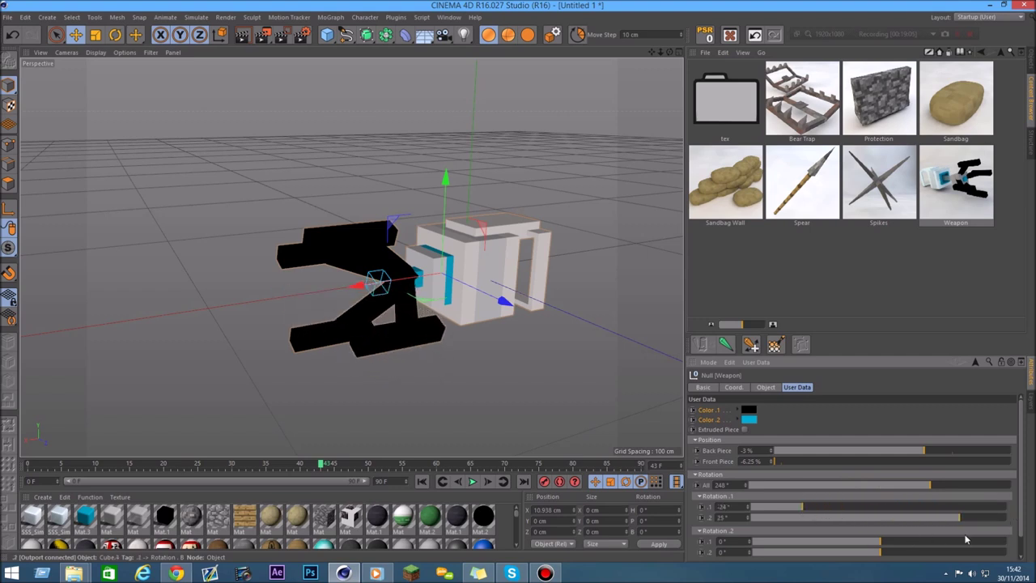
scroll(1011, 532, down, 1)
mouse_move(876, 521)
mouse_down()
mouse_move(950, 518)
mouse_move(821, 525)
mouse_up()
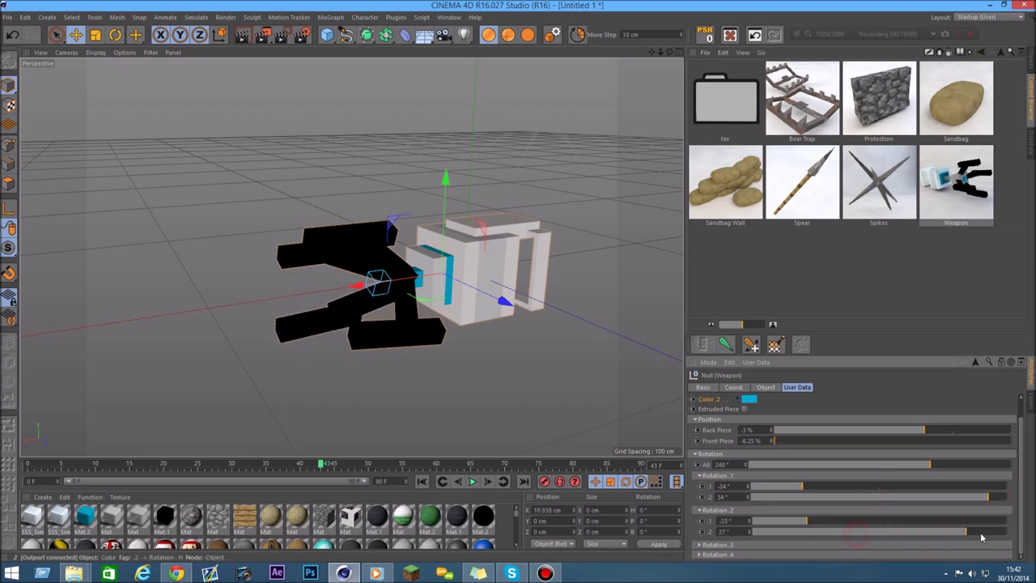
click(701, 545)
scroll(972, 515, down, 2)
mouse_move(881, 534)
mouse_down()
mouse_move(987, 532)
mouse_move(837, 515)
mouse_up()
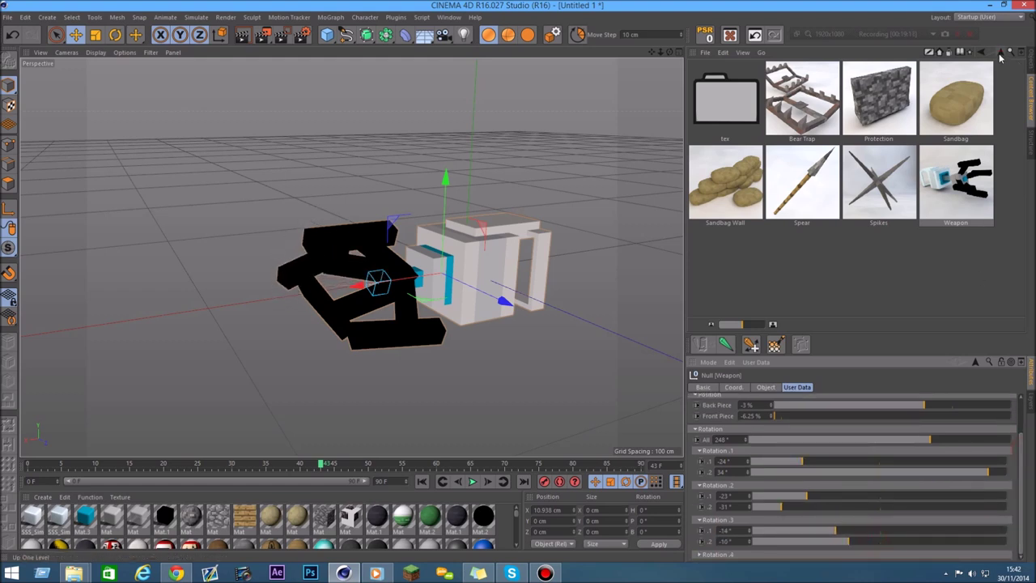
Open the Food presets folder and delete the Weapon from the scene
click(999, 53)
double_click(739, 107)
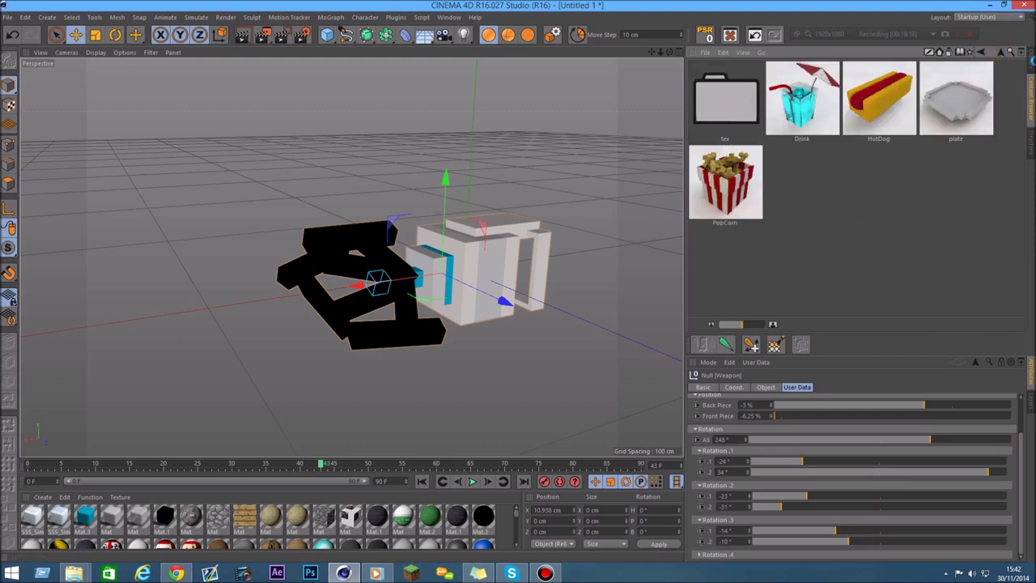
click(1031, 61)
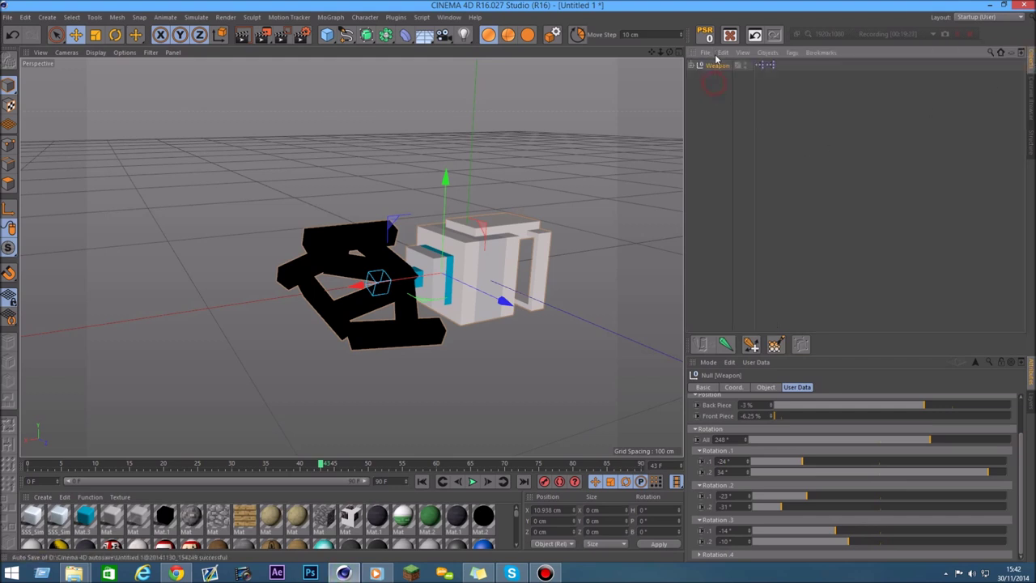
key(Delete)
Load the Drink preset into the scene and orbit around it
key(shift+F8)
double_click(813, 103)
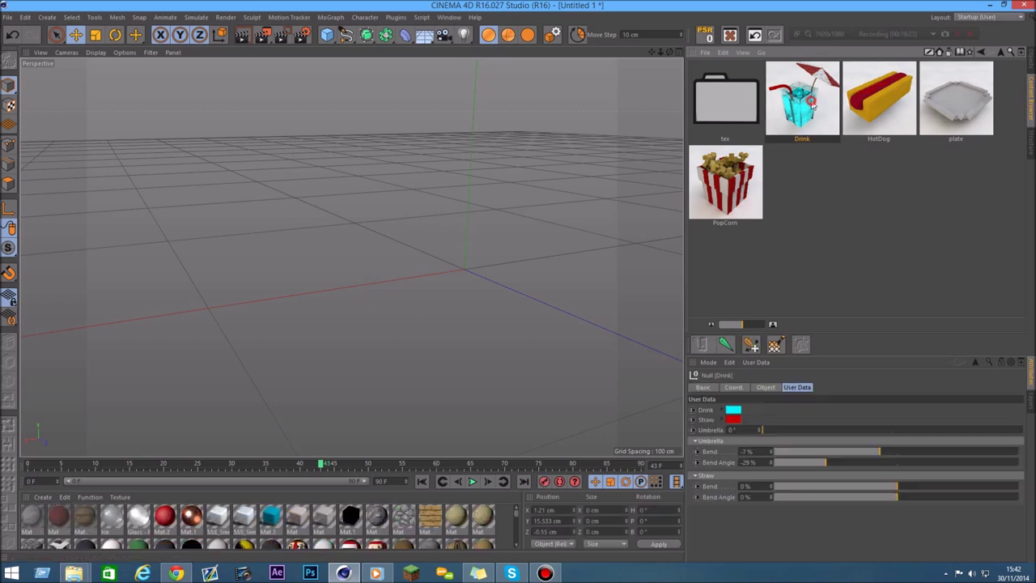
scroll(565, 187, up, 5)
scroll(565, 187, up, 3)
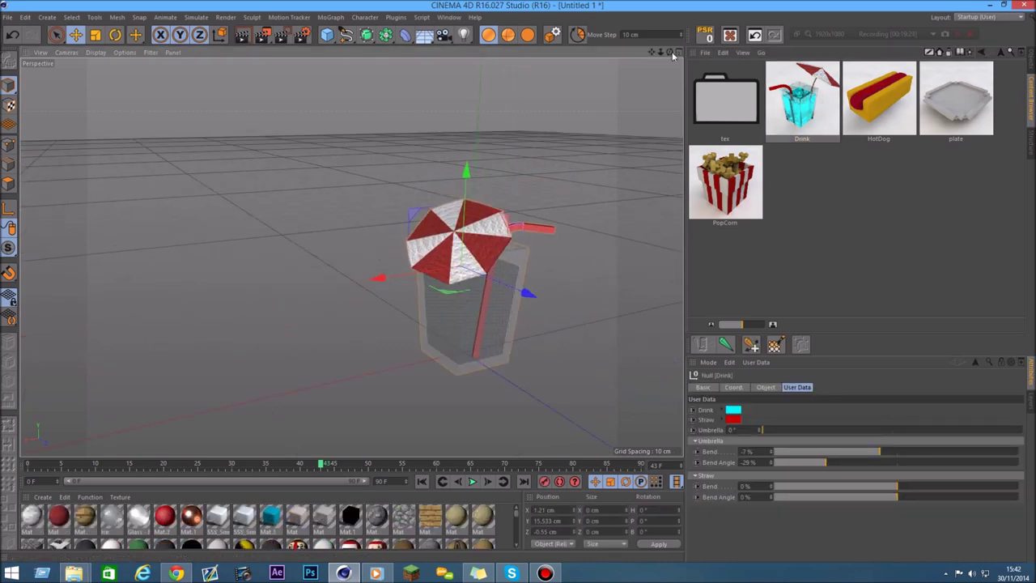
drag(671, 52, 351, 257)
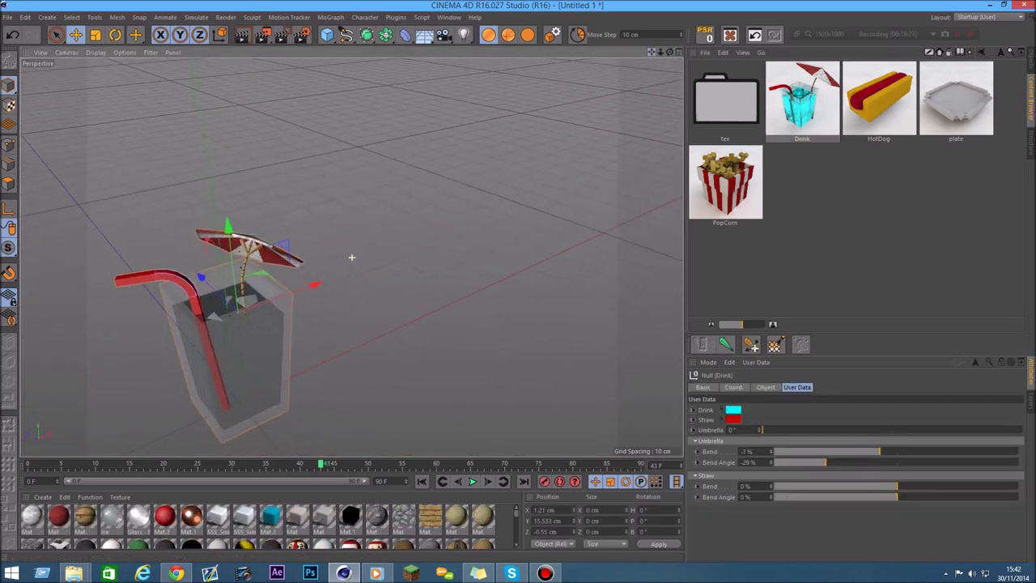
scroll(348, 194, up, 4)
scroll(365, 218, up, 3)
scroll(365, 219, up, 3)
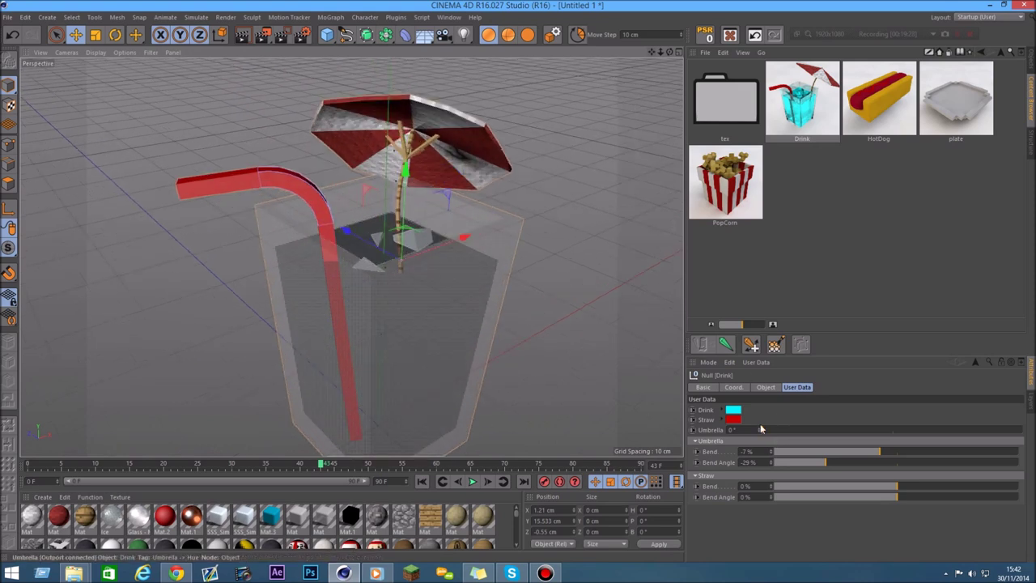
Recolour the drink's liquid green, then change it to blue
click(732, 411)
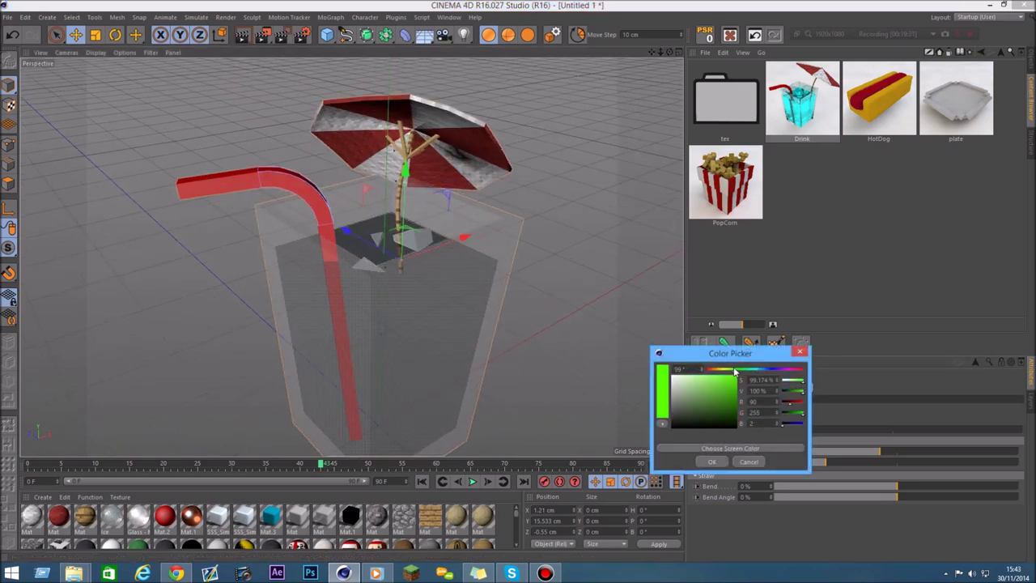
click(711, 461)
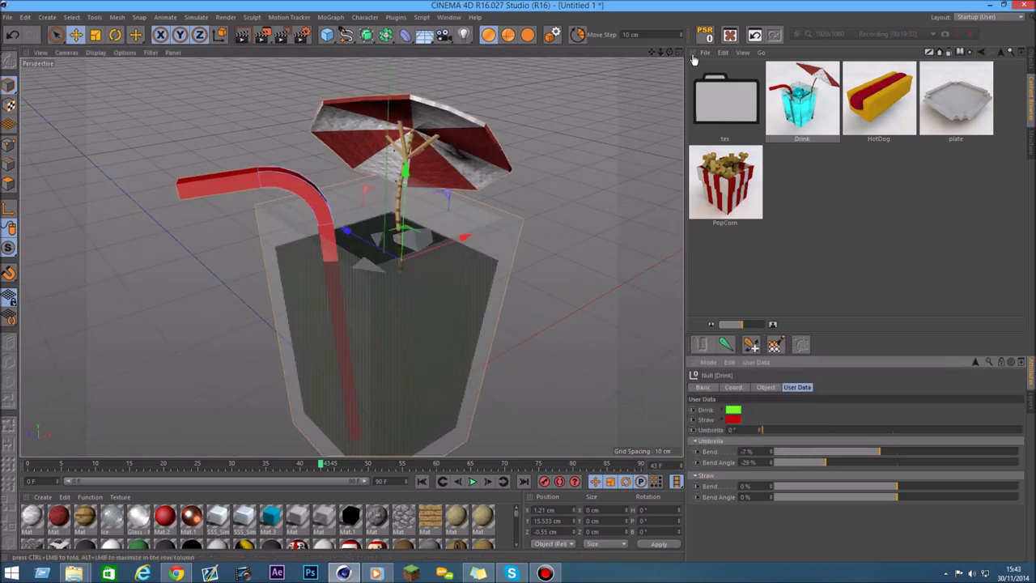
scroll(403, 240, up, 2)
scroll(403, 241, up, 2)
scroll(402, 241, up, 2)
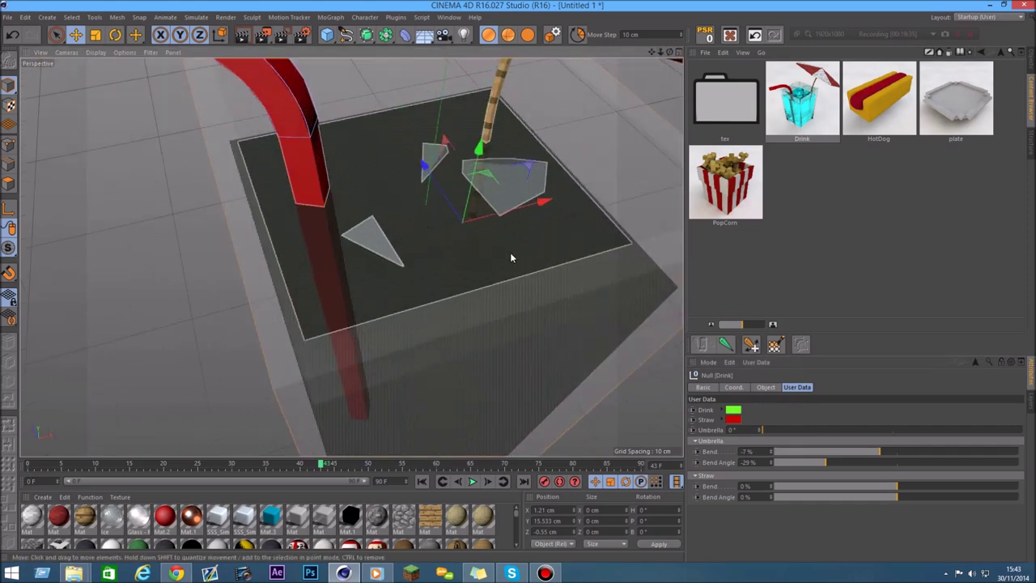
scroll(402, 240, up, 1)
click(733, 412)
click(757, 373)
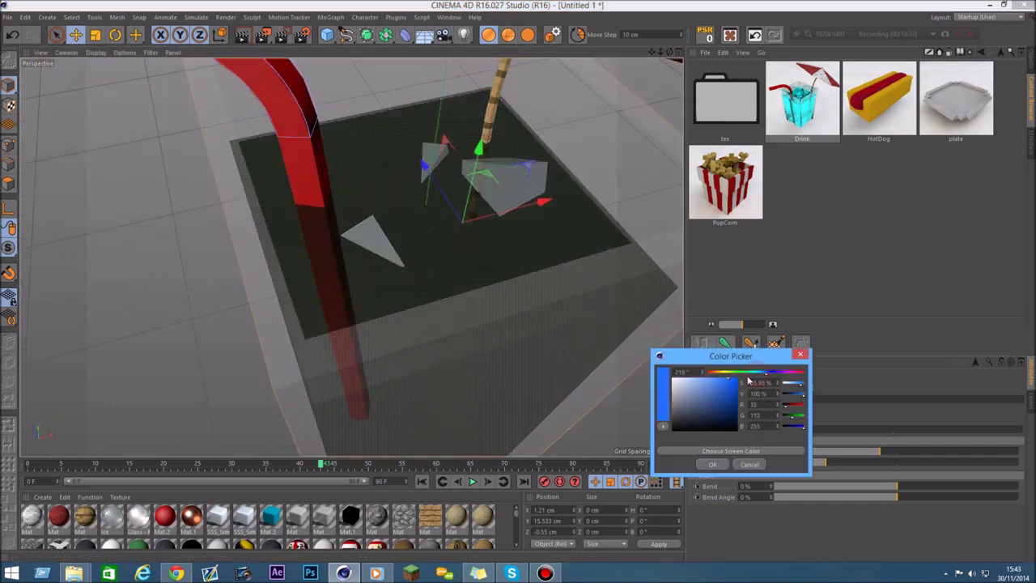
click(712, 465)
Recolour the straw pink, then change it to cyan
drag(668, 53, 603, 77)
click(733, 419)
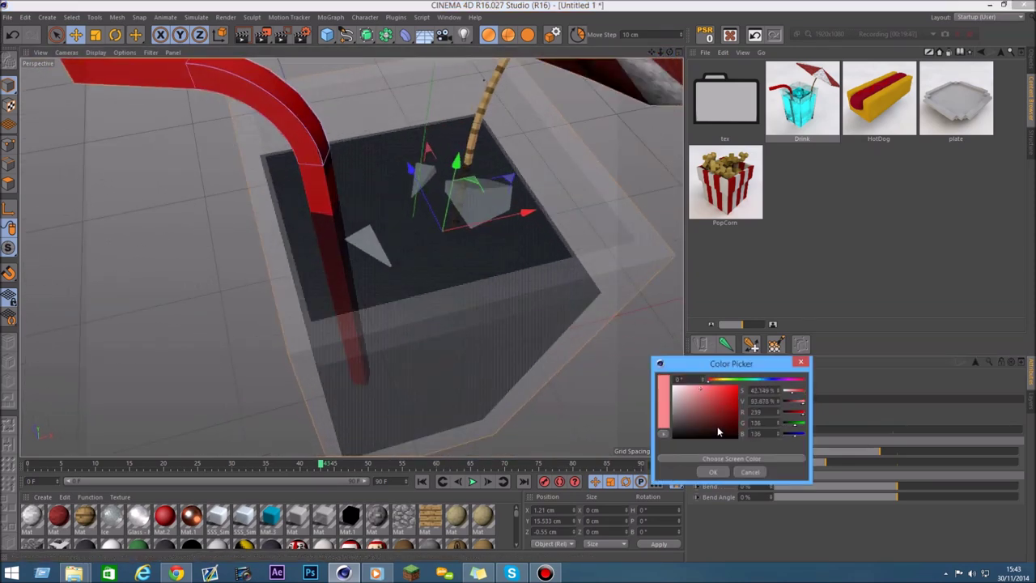
click(712, 472)
drag(668, 53, 639, 77)
click(732, 409)
drag(769, 379, 758, 383)
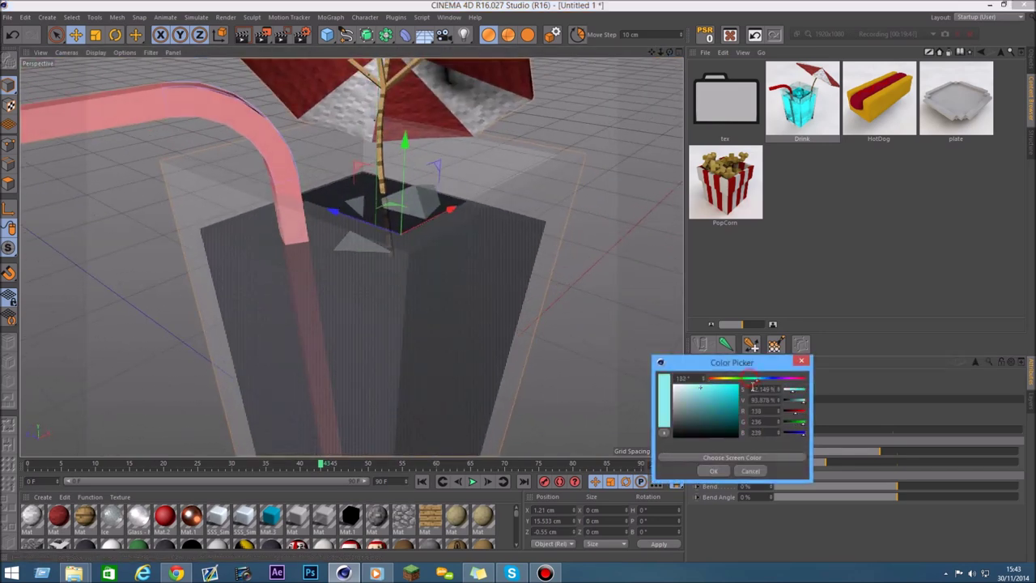
click(712, 471)
drag(664, 57, 644, 73)
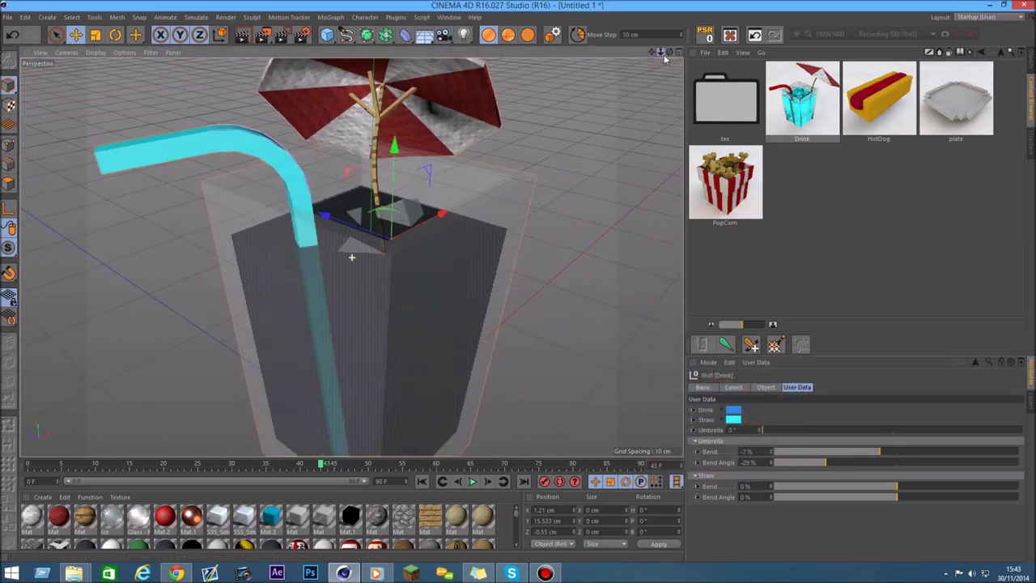
Reset the drink's custom settings and shift the umbrella hue to blue-purple
right_click(707, 423)
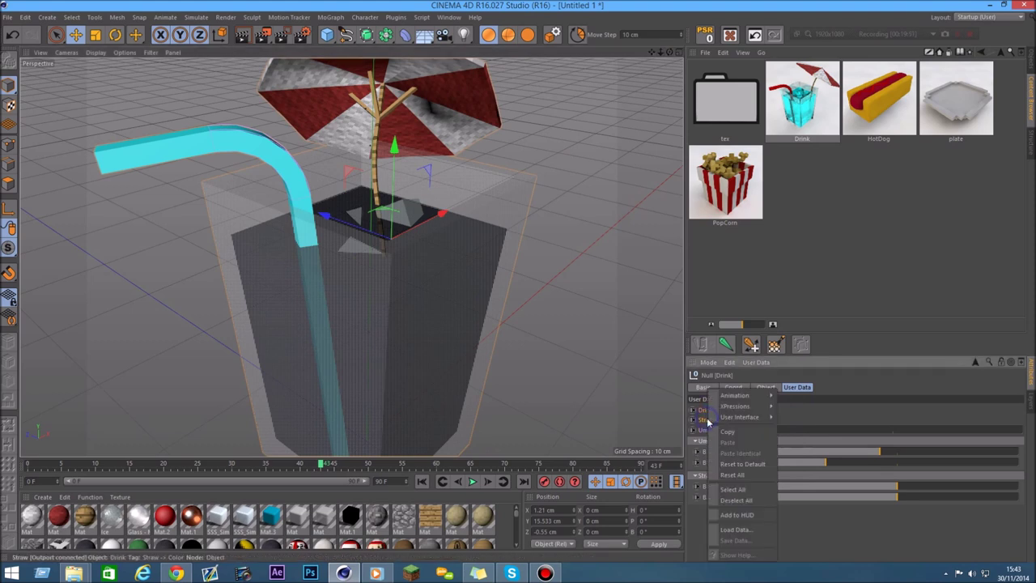
click(741, 463)
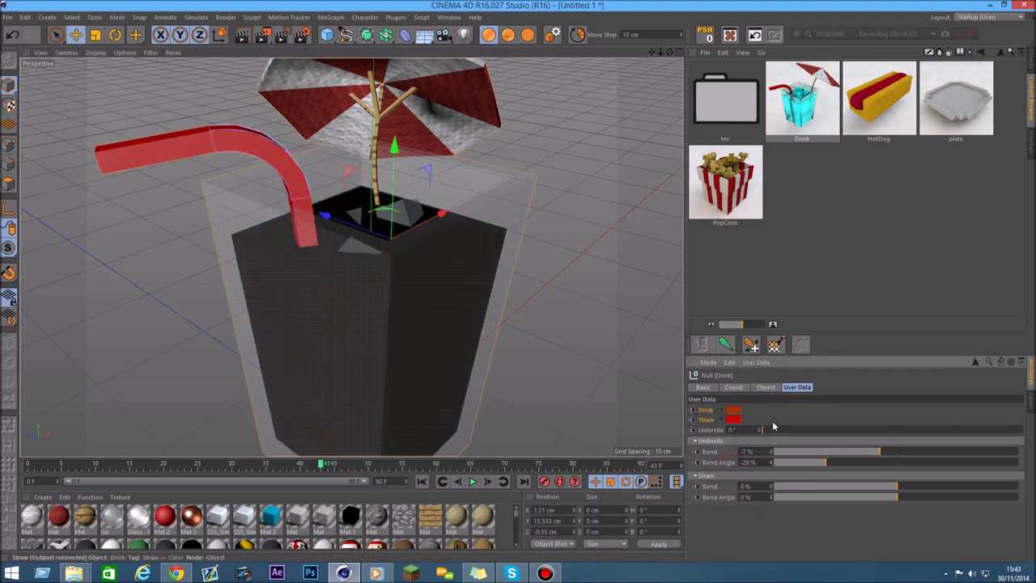
drag(767, 429, 1019, 427)
mouse_move(922, 438)
mouse_down()
mouse_move(783, 437)
mouse_move(766, 425)
mouse_move(1021, 427)
mouse_up()
drag(949, 435, 941, 429)
drag(659, 52, 889, 414)
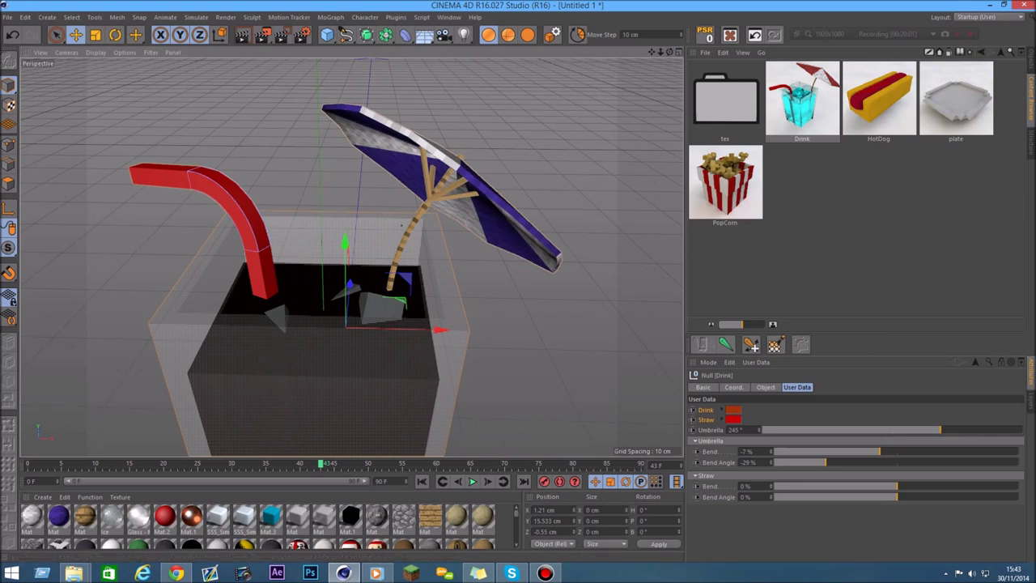
Browse the Outdoor presets folder, then return to the Food folder
click(1031, 65)
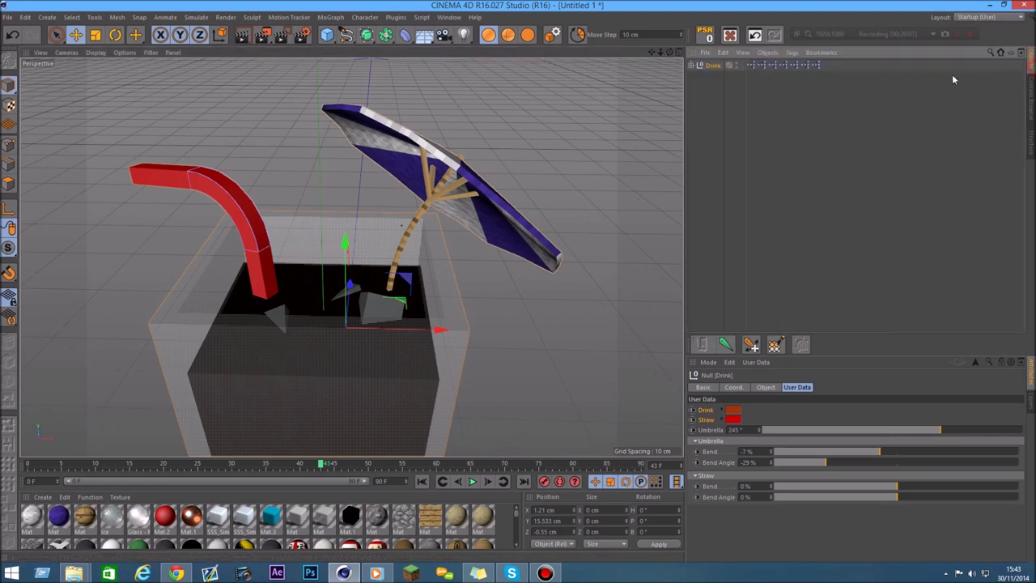
click(1030, 97)
click(1004, 52)
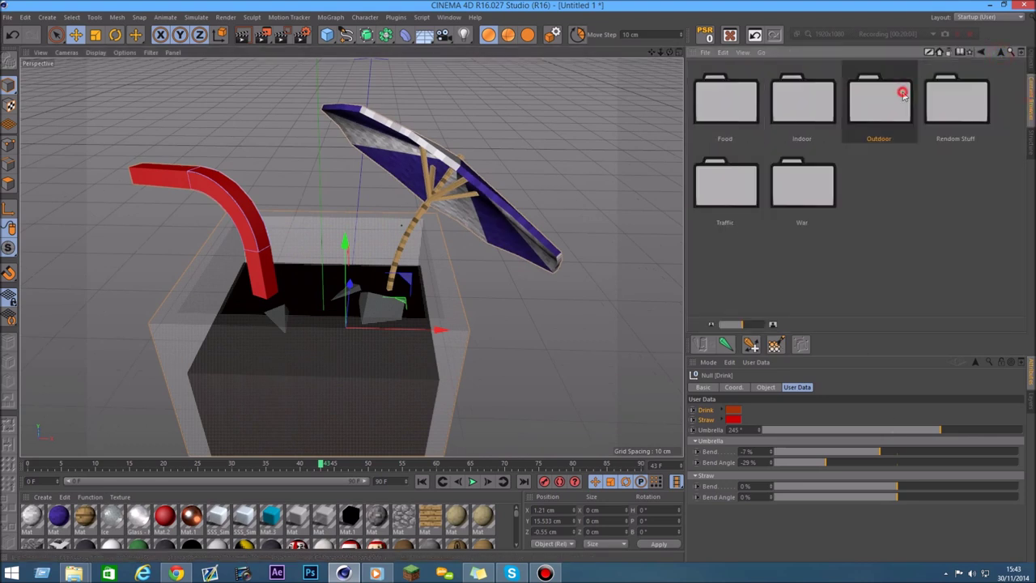
double_click(900, 91)
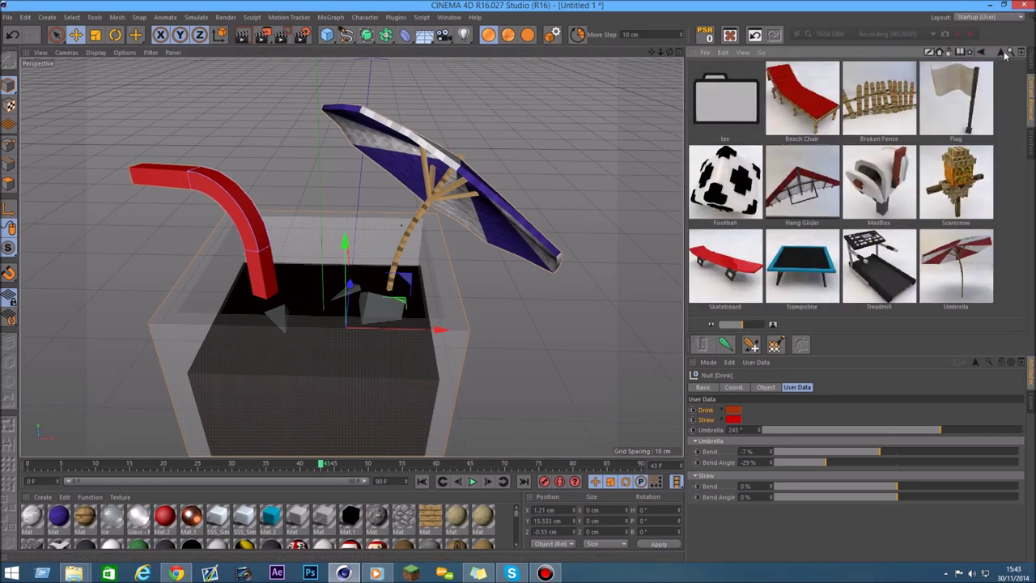
click(1002, 52)
double_click(733, 113)
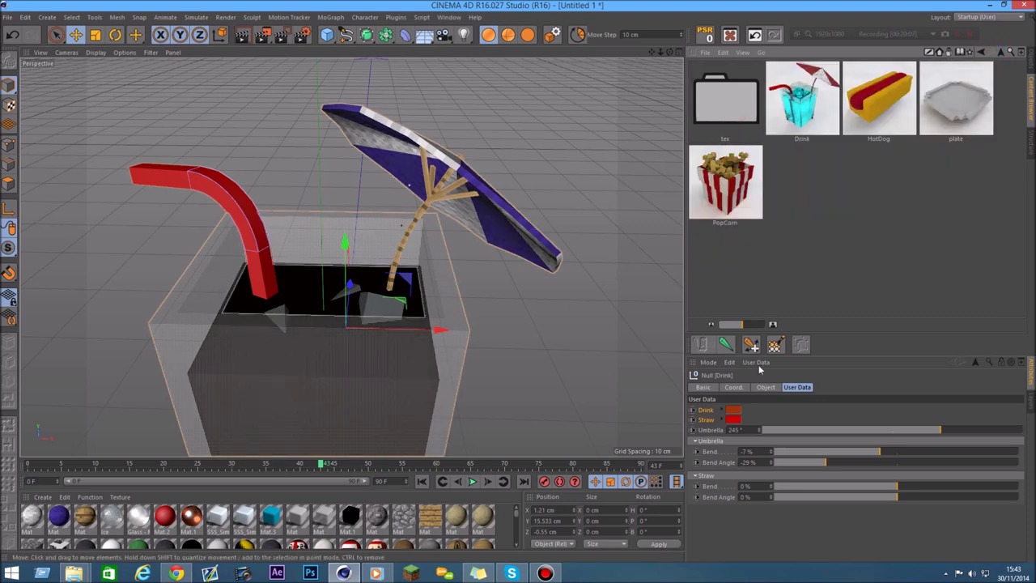
Make the umbrella canopy teal, re-bend the straw, and load the HotDog preset
mouse_move(907, 437)
mouse_down()
mouse_move(818, 446)
mouse_move(885, 451)
mouse_move(830, 463)
mouse_move(901, 466)
mouse_up()
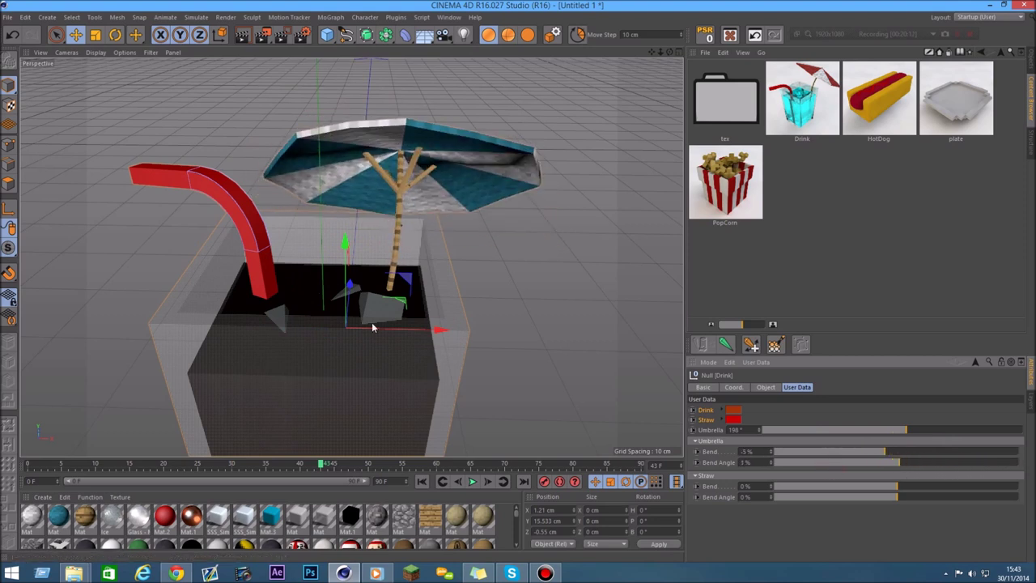
drag(849, 489, 961, 472)
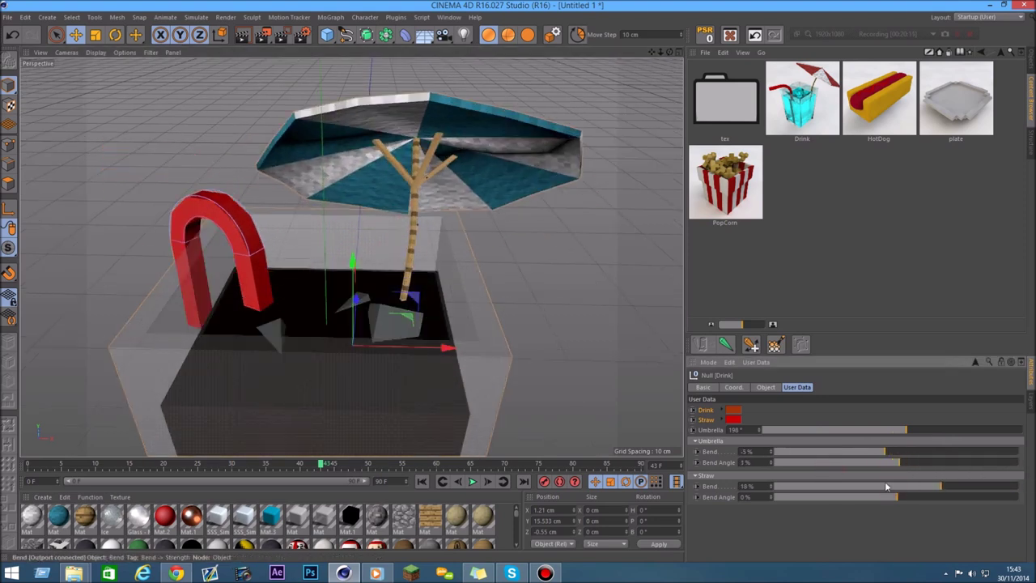
mouse_move(903, 486)
mouse_down()
mouse_move(884, 496)
mouse_move(664, 485)
mouse_up()
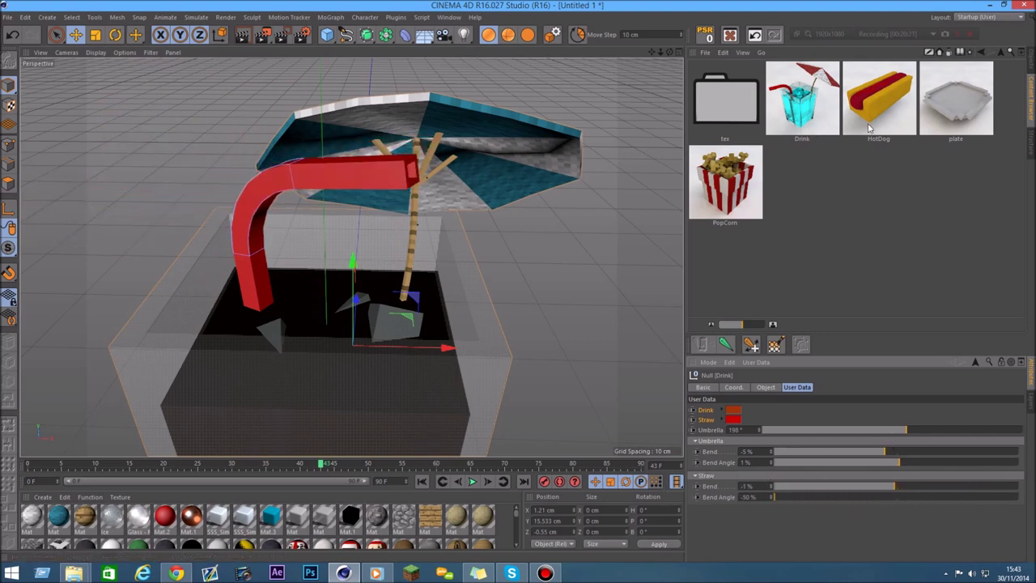
double_click(882, 94)
Delete the Drink and bring up the HotDog's User Data settings
click(1031, 63)
click(713, 68)
key(Delete)
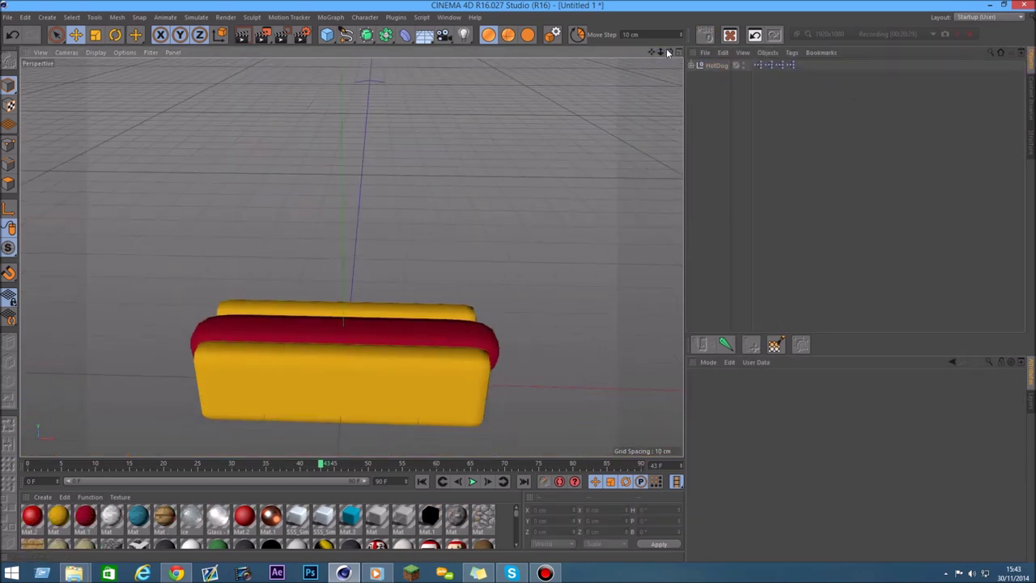
alt+drag(351, 259, 352, 267)
click(712, 65)
scroll(248, 282, up, 2)
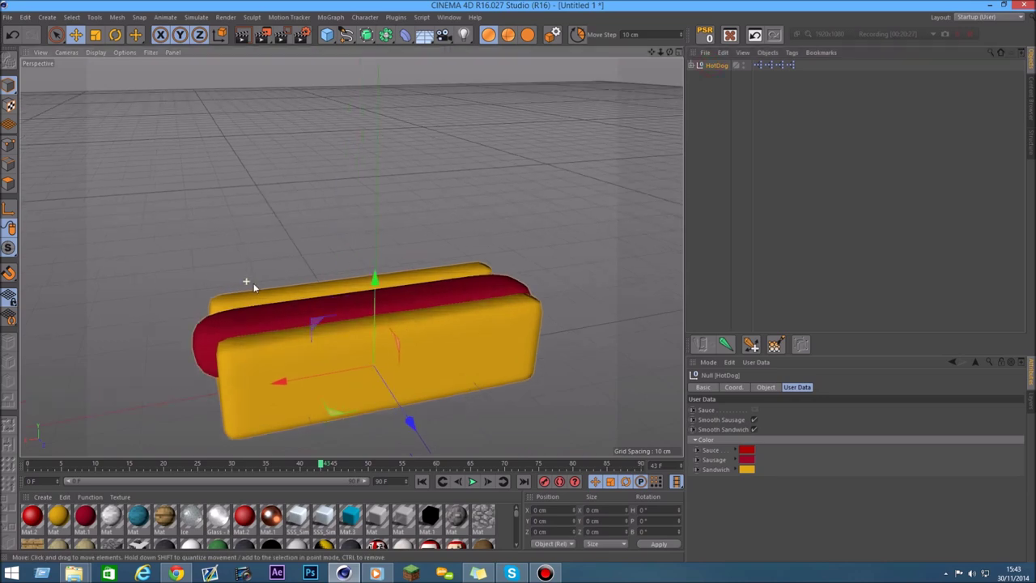
alt+drag(351, 259, 353, 267)
Turn off smoothing on the sausage and bun, and colour the sauce green
click(754, 419)
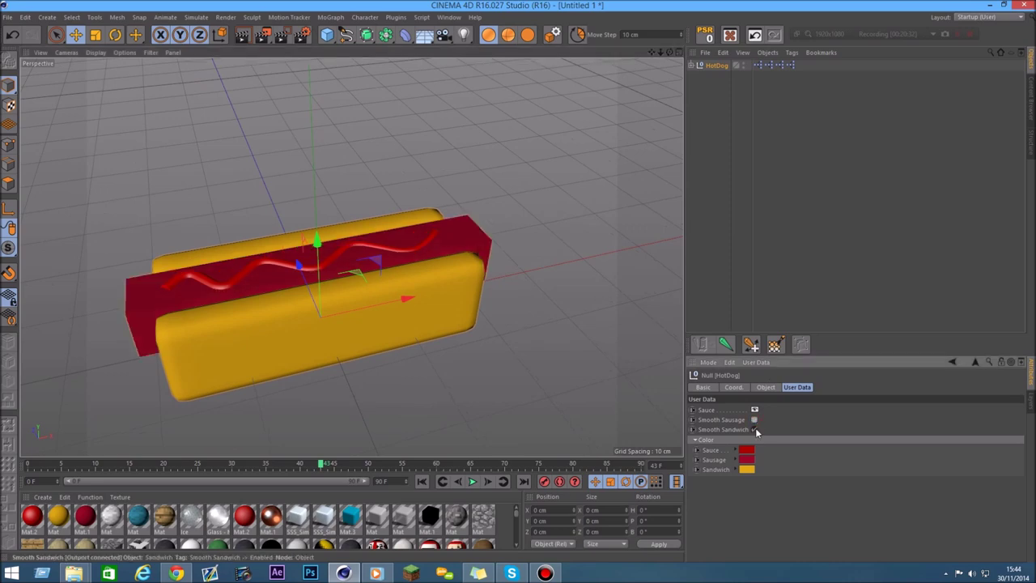
click(754, 429)
alt+drag(351, 259, 356, 276)
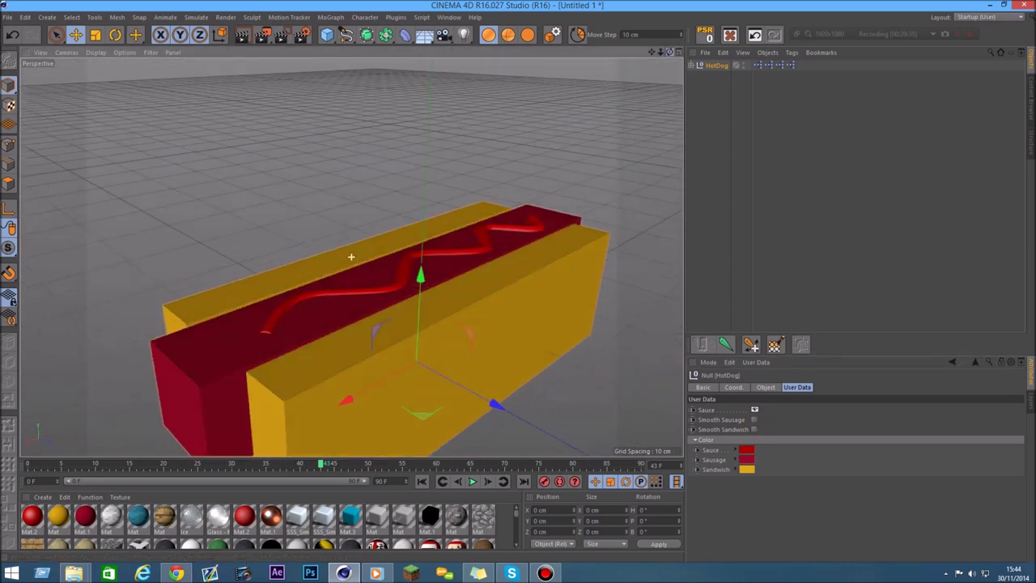
click(744, 450)
drag(750, 418, 733, 410)
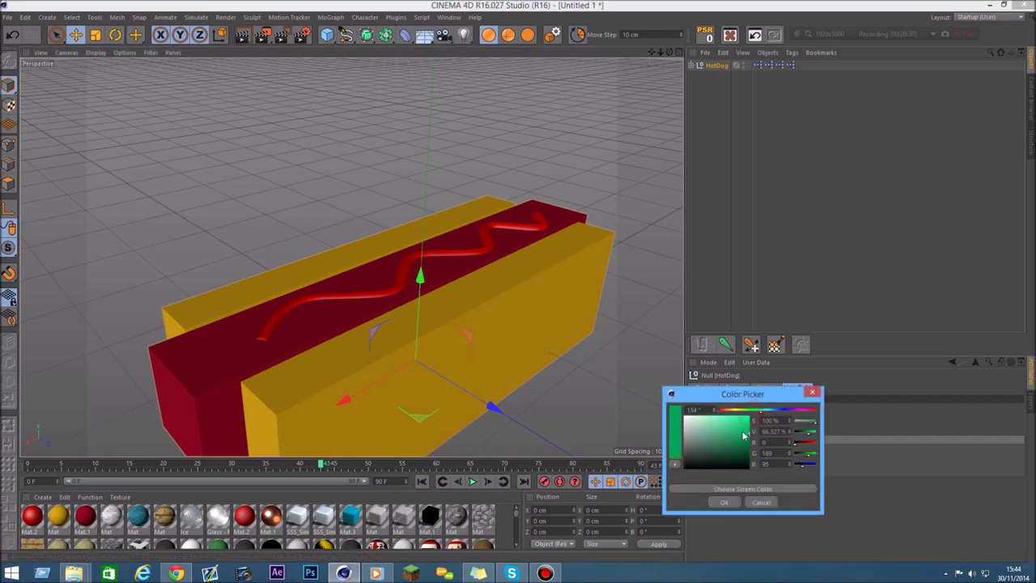
click(724, 502)
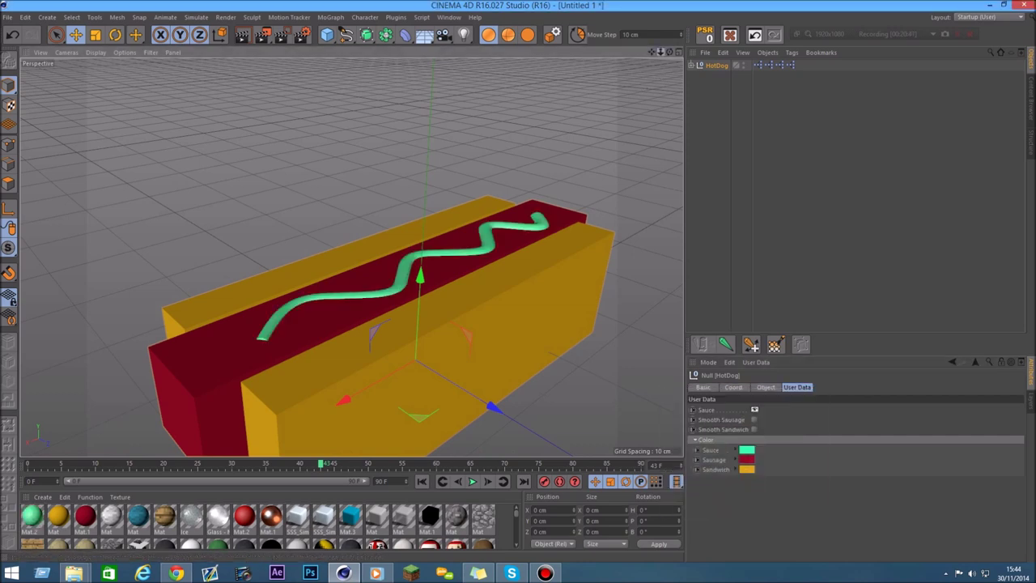
Colour the sausage light green and the bread beige, then orbit to check
click(746, 459)
click(764, 418)
click(745, 436)
click(732, 510)
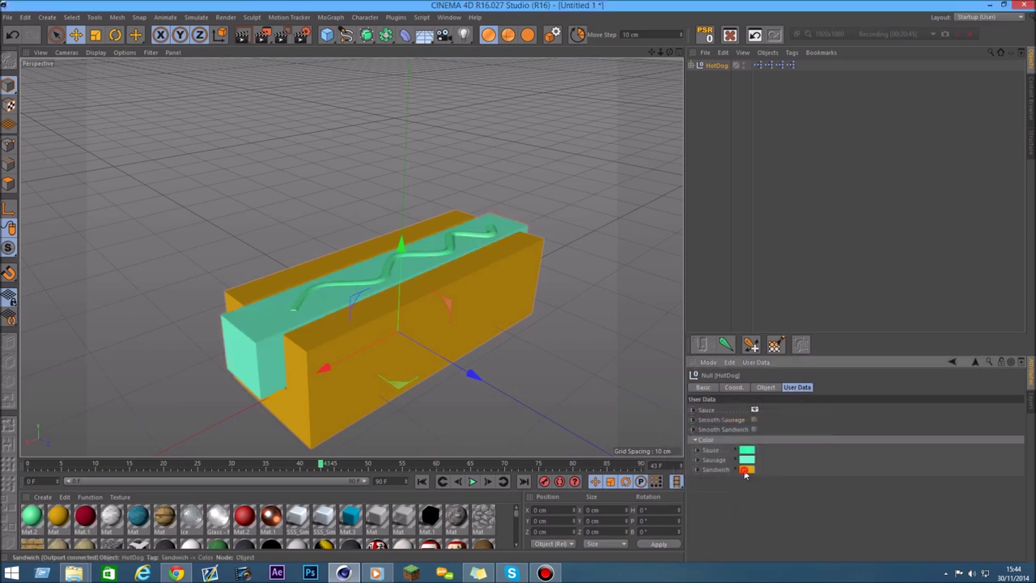
click(746, 474)
click(701, 455)
click(725, 520)
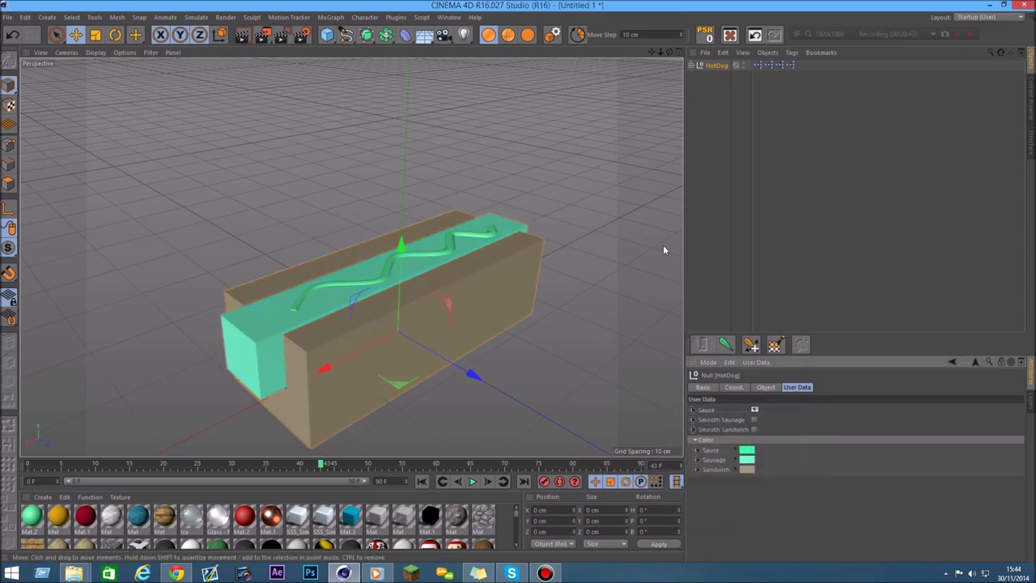
drag(669, 52, 351, 257)
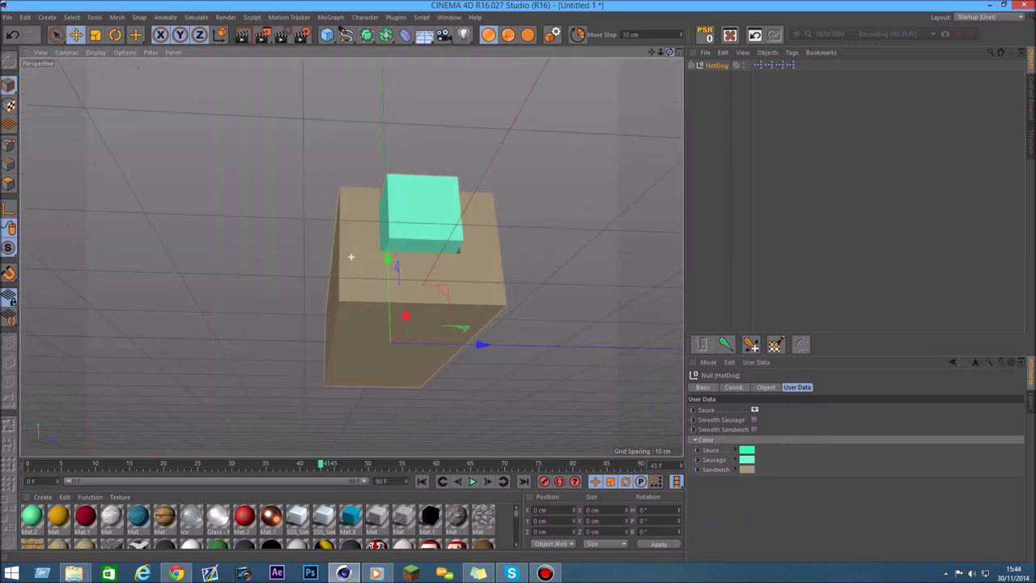
drag(350, 257, 356, 308)
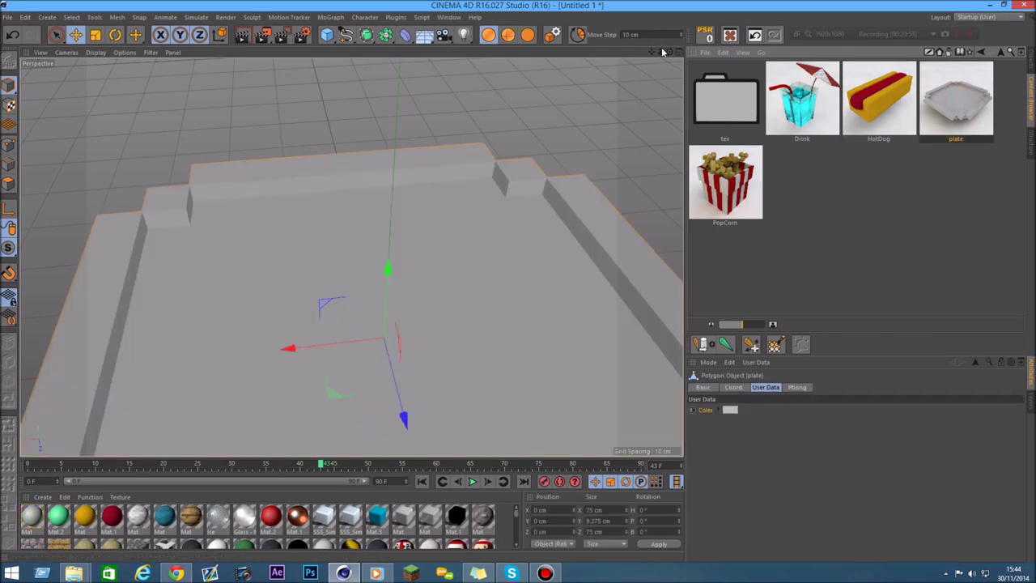
Set the plate's User Data colour to dark grey (RGB 111,111,111)
mouse_move(660, 52)
mouse_down()
mouse_move(351, 257)
mouse_move(356, 308)
mouse_up()
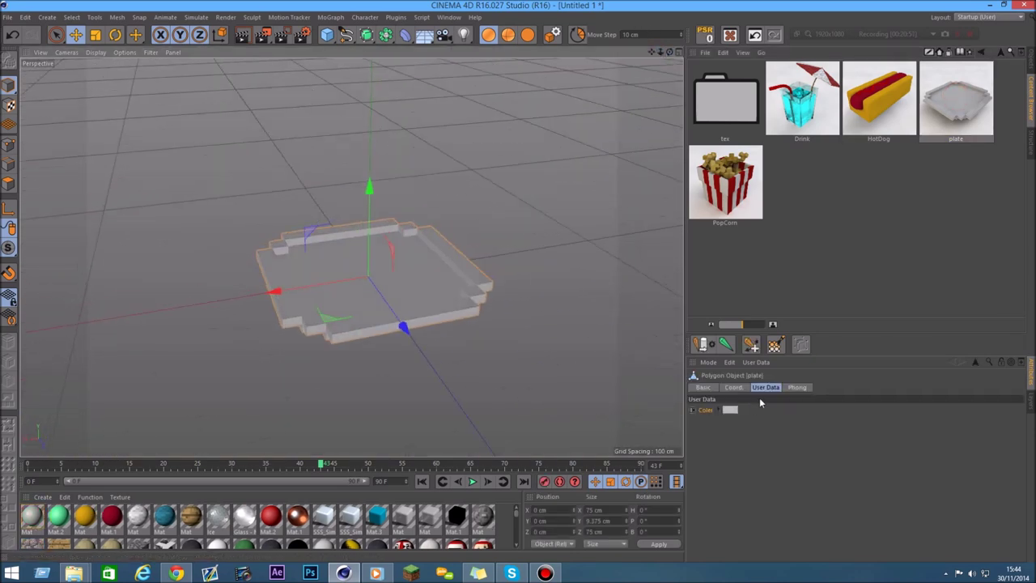
click(730, 408)
drag(681, 400, 677, 424)
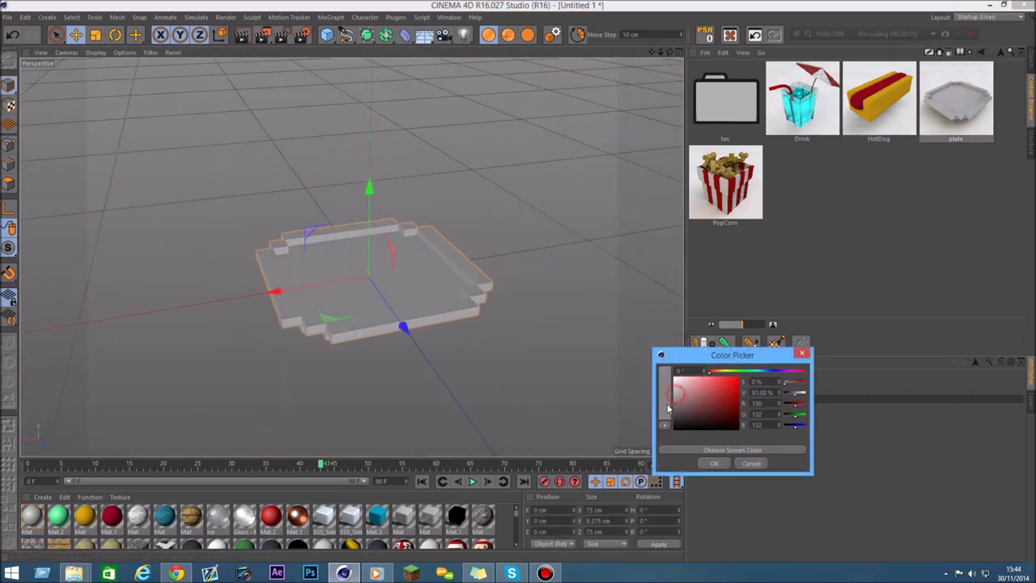
click(713, 463)
mouse_move(670, 52)
mouse_down()
mouse_move(350, 257)
mouse_move(421, 267)
mouse_up()
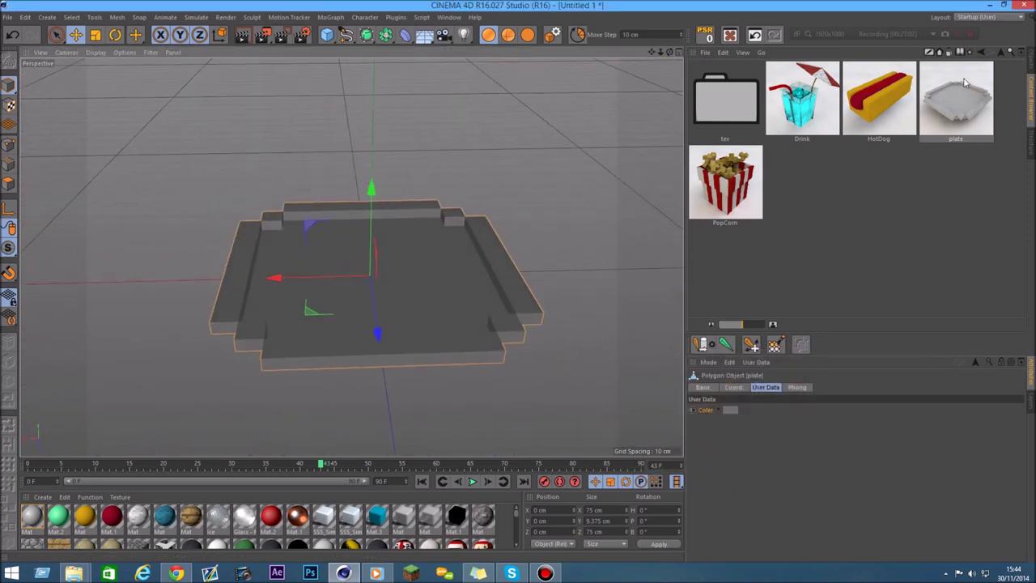
Load the PopCorn box and delete the plate from the scene
double_click(726, 182)
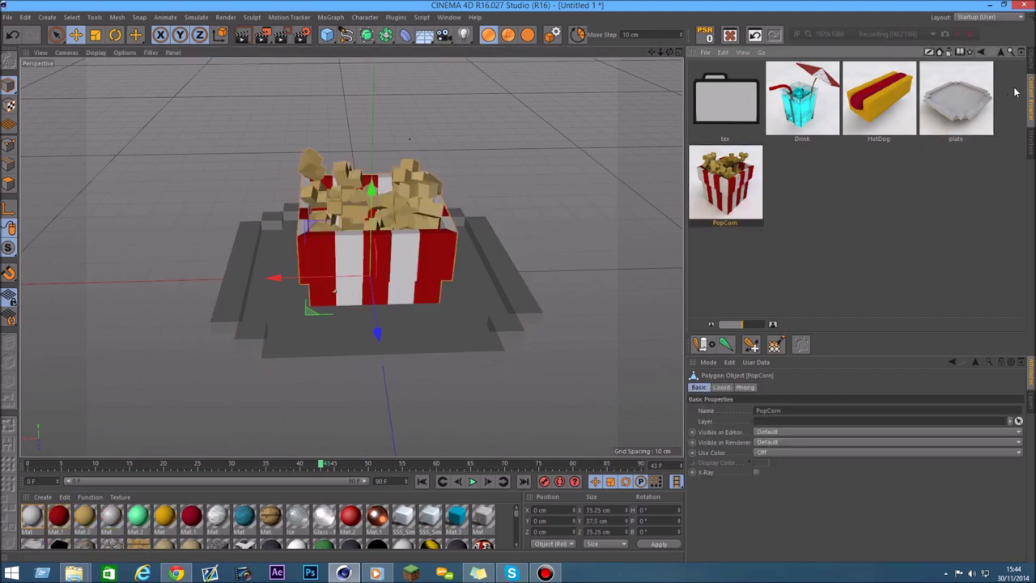
key(shift+F1)
key(Delete)
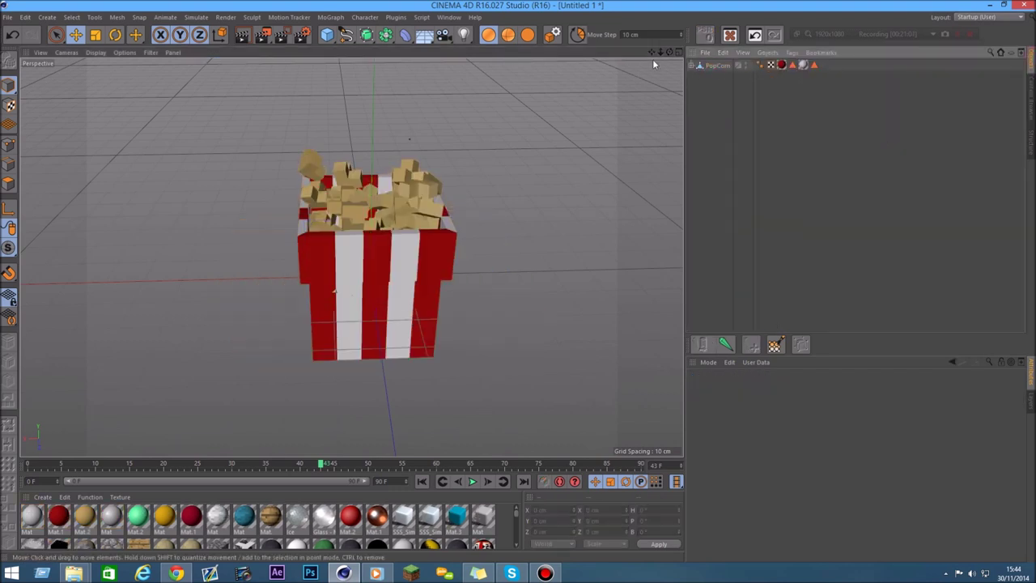
mouse_move(669, 52)
mouse_down()
mouse_move(710, 63)
mouse_move(640, 57)
mouse_up()
click(714, 65)
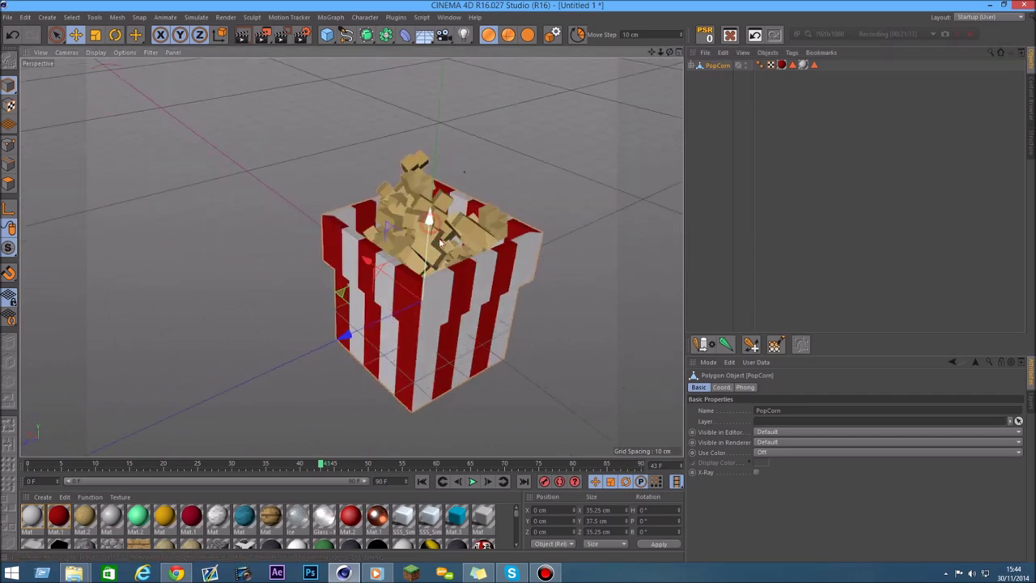
Play the popcorn animation, move the box up in Y, then delete it
click(472, 482)
drag(670, 52, 671, 60)
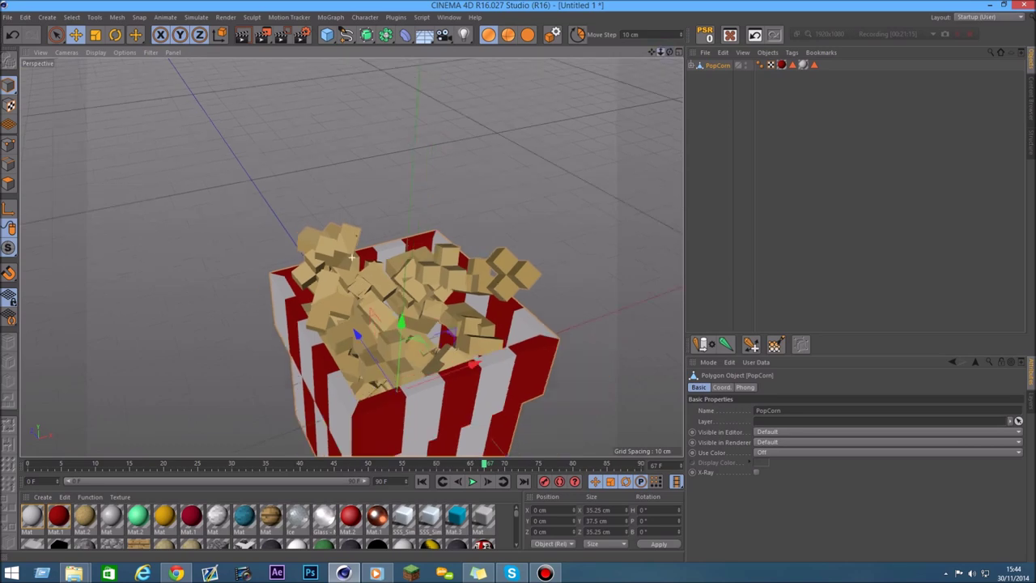
drag(671, 60, 671, 60)
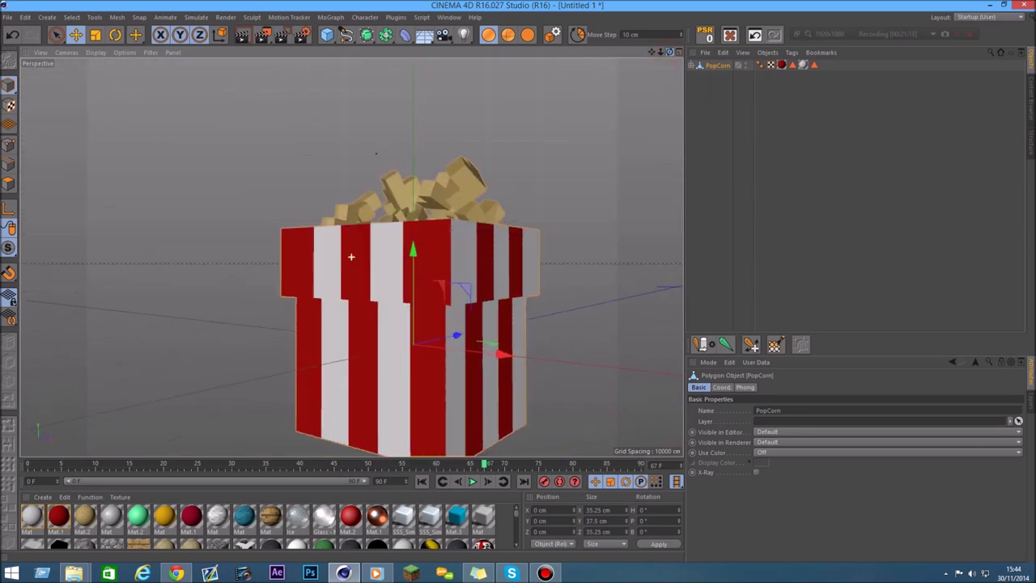
alt+drag(351, 257, 420, 226)
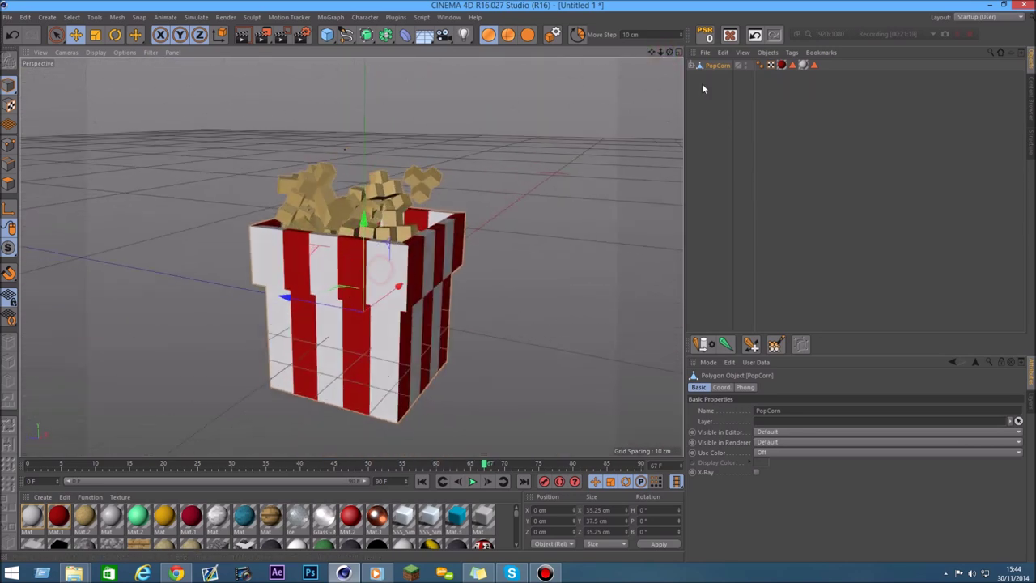
drag(364, 223, 617, 118)
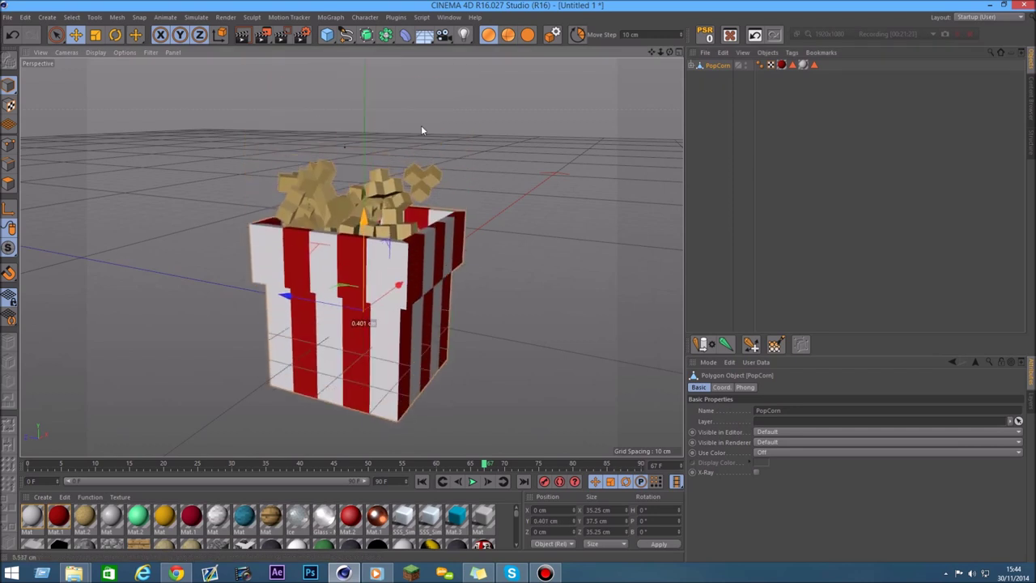
key(Delete)
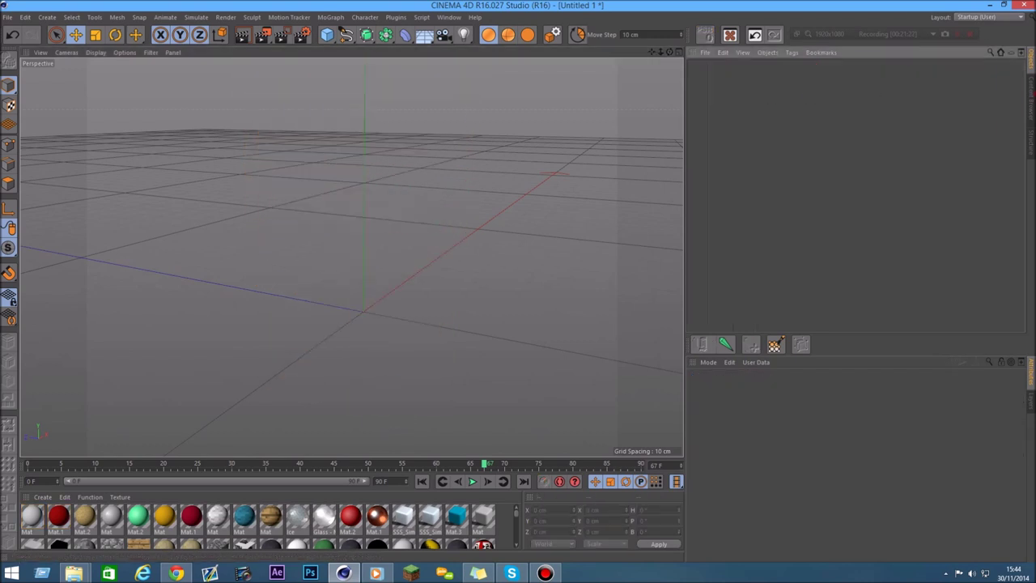
Browse the Indoor and Outdoor model folders in the Content Browser
click(1030, 104)
click(1002, 53)
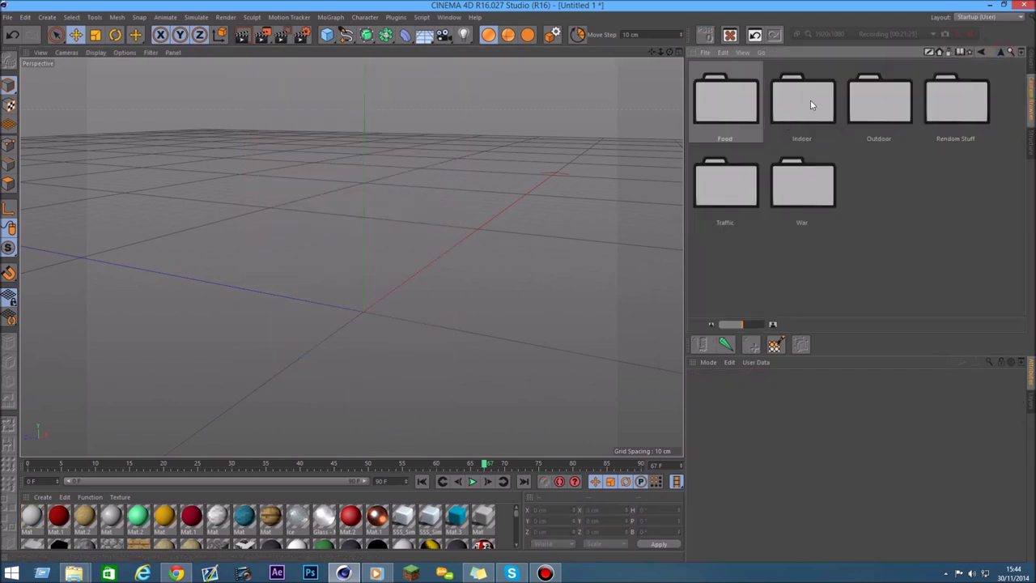
double_click(812, 103)
scroll(885, 129, down, 2)
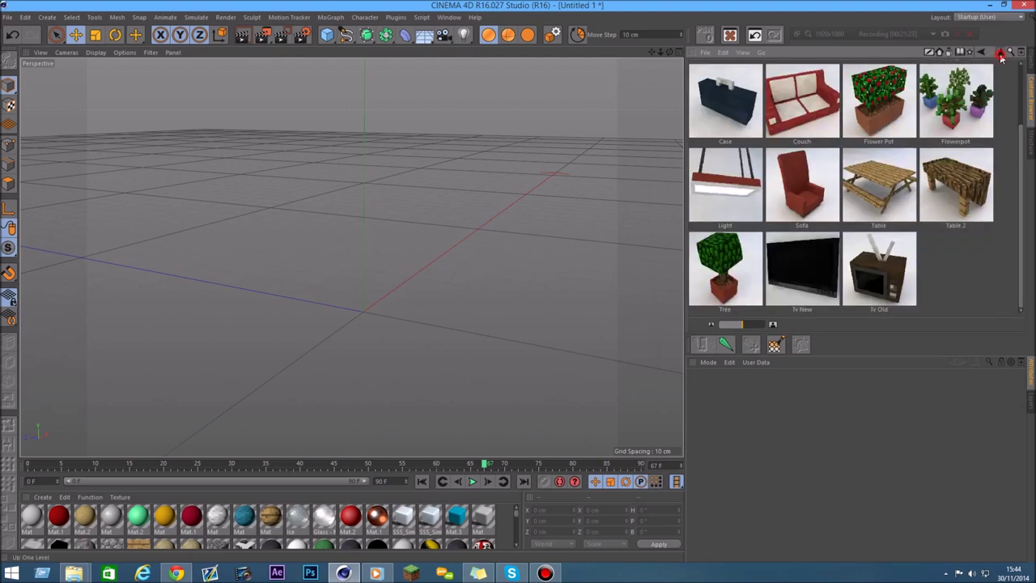
click(1002, 54)
double_click(879, 102)
Browse the Random Stuff and Traffic folders, ending at the category folders
click(1002, 53)
click(939, 116)
double_click(977, 97)
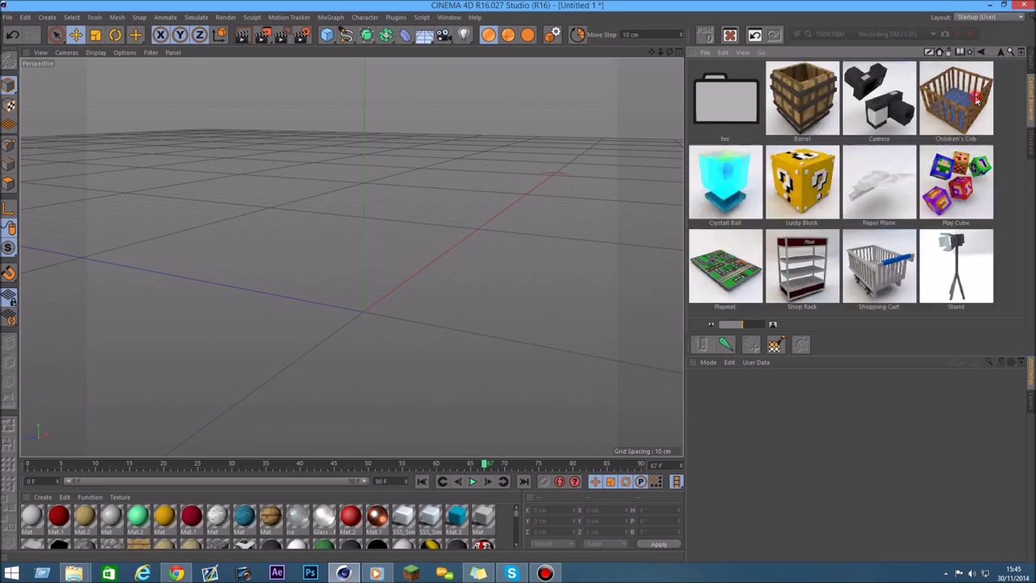
click(1002, 53)
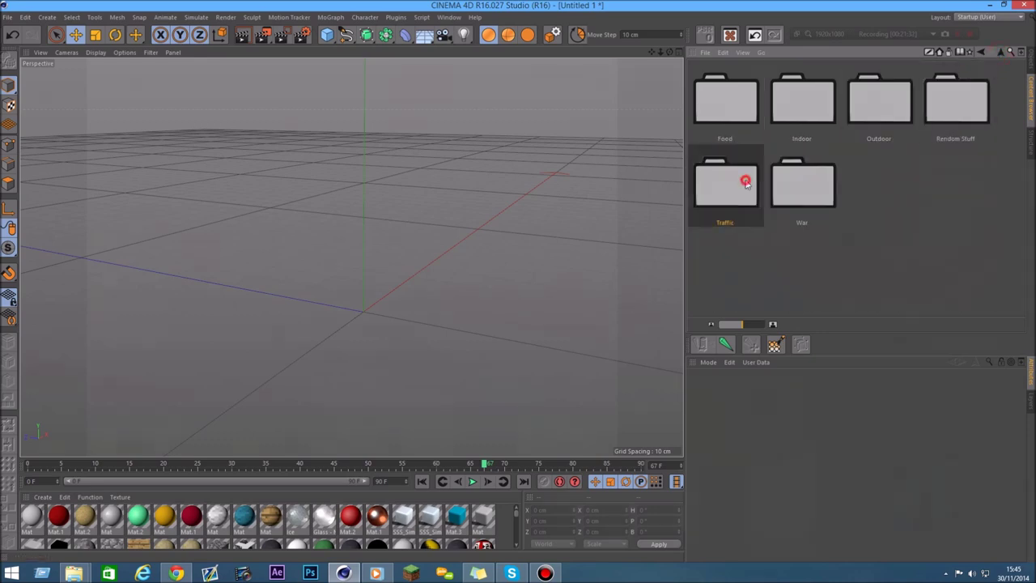
double_click(743, 180)
click(1002, 53)
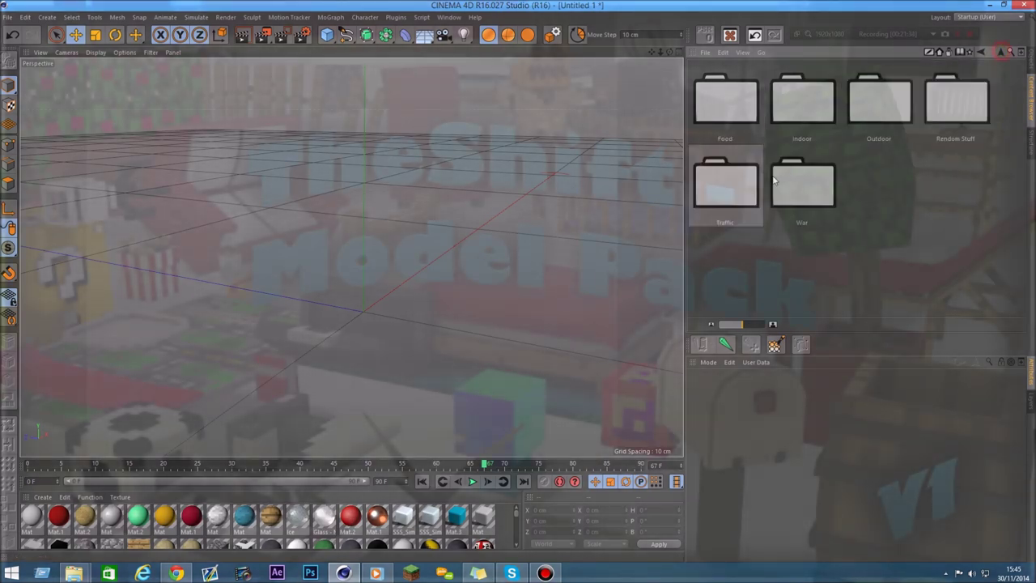
Open the War, Food and Indoor model folders in turn
double_click(817, 182)
click(1001, 54)
double_click(726, 99)
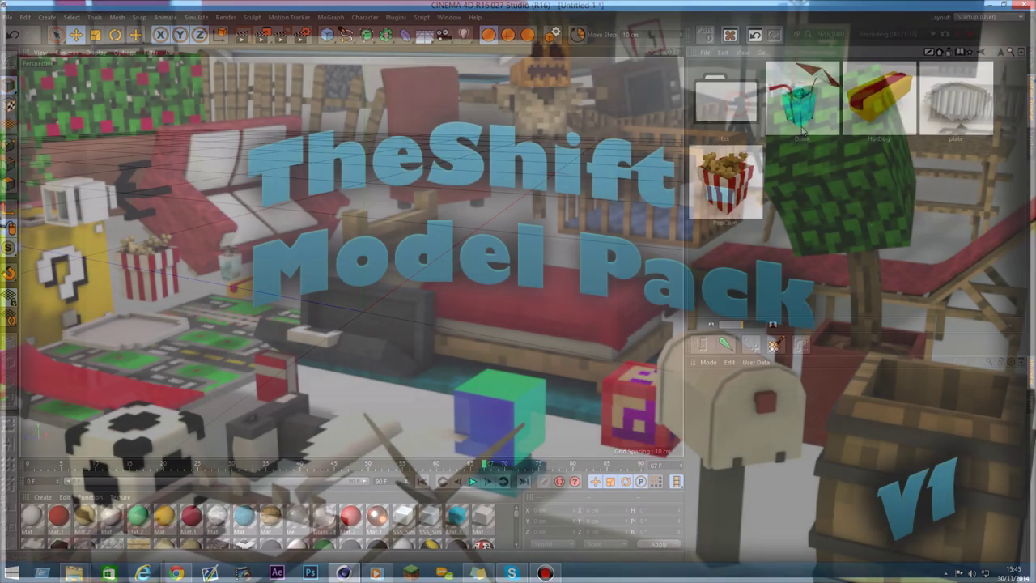
click(1001, 54)
double_click(803, 114)
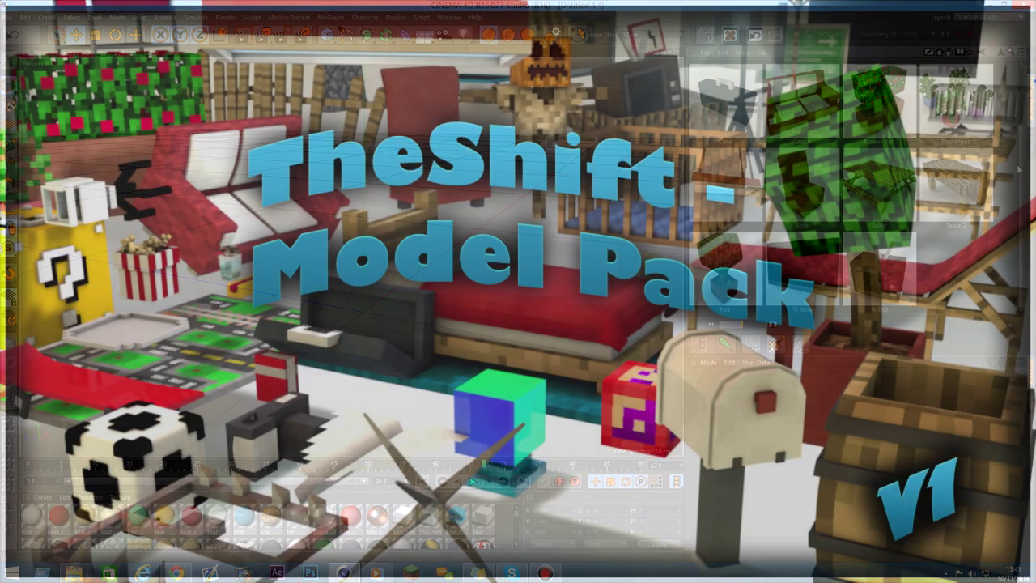